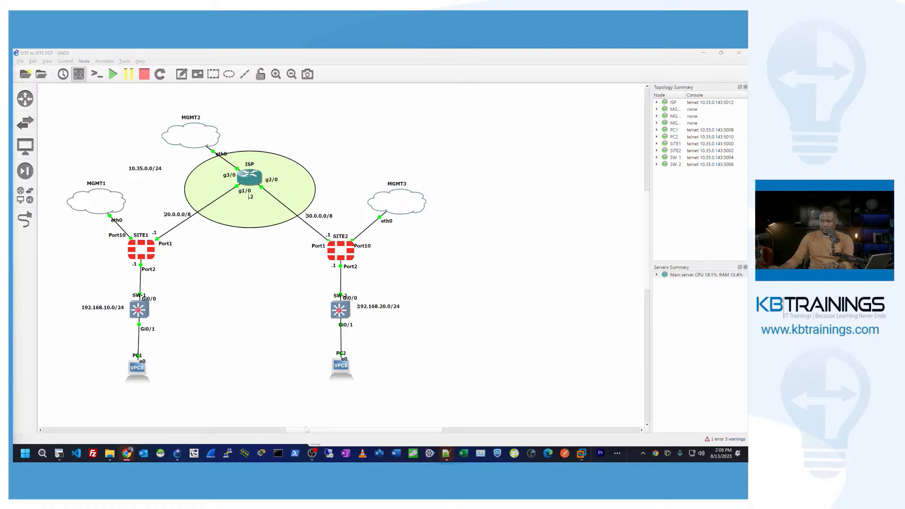
Step: Zoom the topology in one step and recenter it so MGMT2 through both PCs fill the window
{"action": "scroll", "coordinate": [284, 429], "scroll_direction": "left", "scroll_amount": 3}
{"action": "left_click_drag", "start_coordinate": [284, 428], "coordinate": [286, 428]}
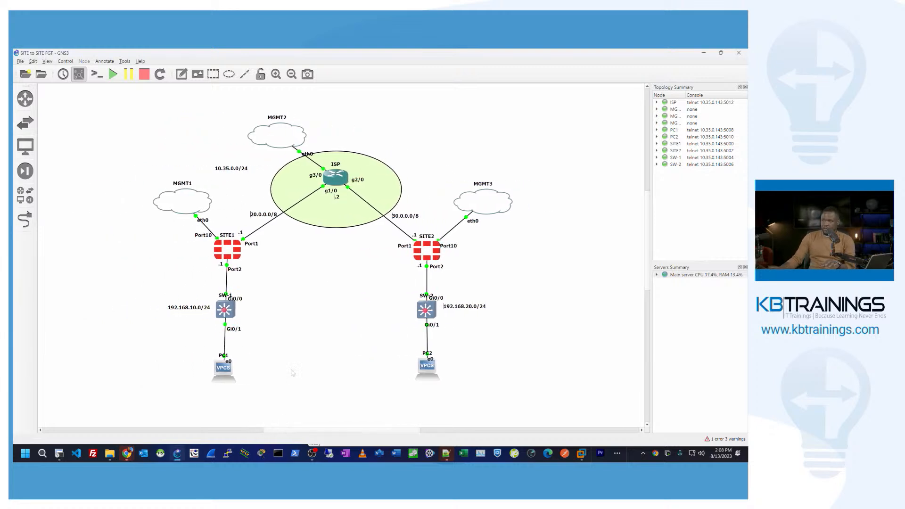
{"action": "scroll", "coordinate": [292, 373], "scroll_direction": "up", "scroll_amount": 1}
{"action": "scroll", "coordinate": [293, 372], "scroll_direction": "down", "scroll_amount": 1}
{"action": "scroll", "coordinate": [292, 373], "scroll_direction": "left", "scroll_amount": 3}
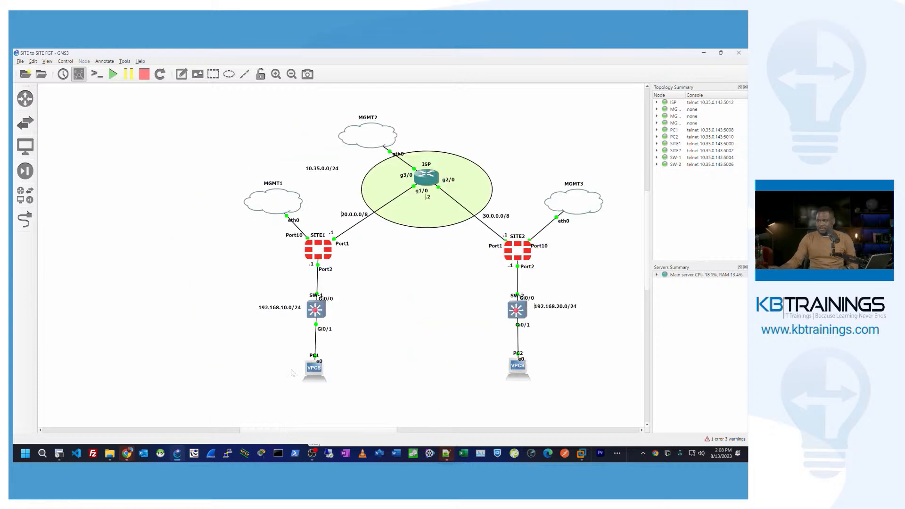
{"action": "scroll", "coordinate": [292, 373], "scroll_direction": "down", "scroll_amount": 2}
{"action": "scroll", "coordinate": [293, 373], "scroll_direction": "right", "scroll_amount": 4}
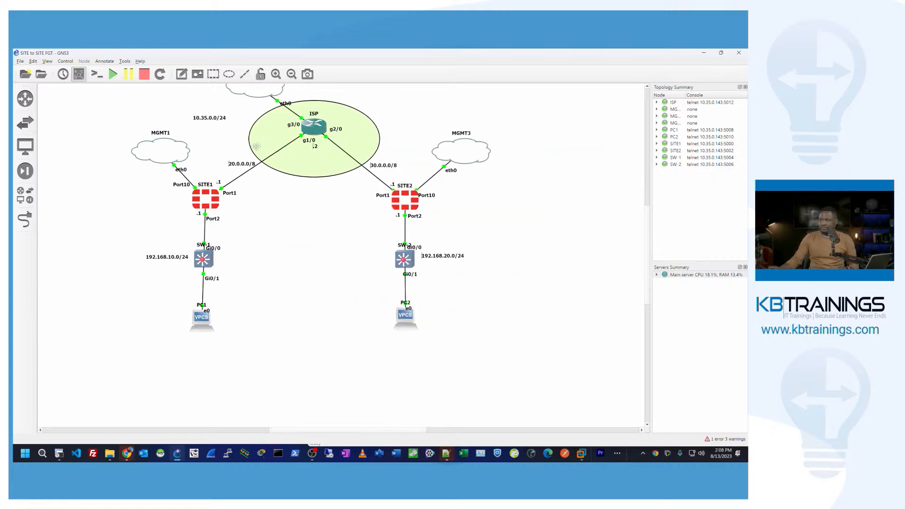
{"action": "left_click", "coordinate": [276, 74]}
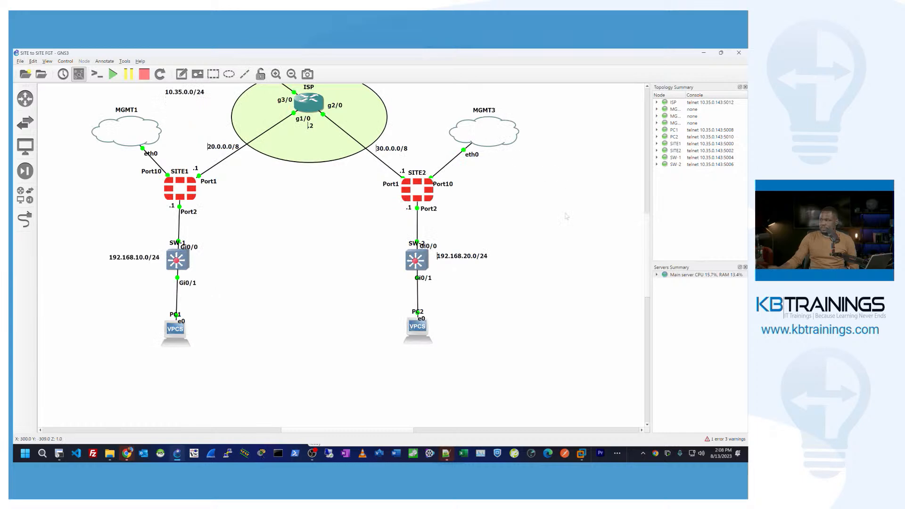
{"action": "scroll", "coordinate": [567, 219], "scroll_direction": "up", "scroll_amount": 2}
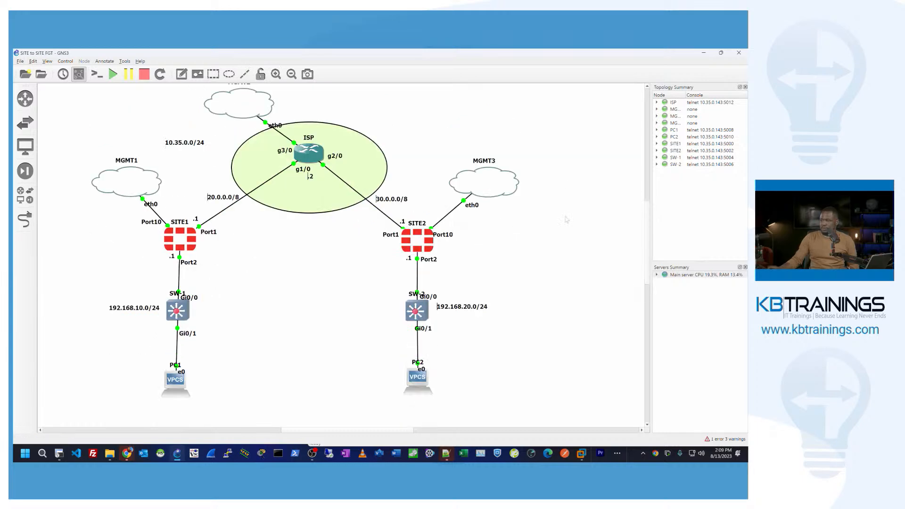
{"action": "scroll", "coordinate": [566, 220], "scroll_direction": "up", "scroll_amount": 2}
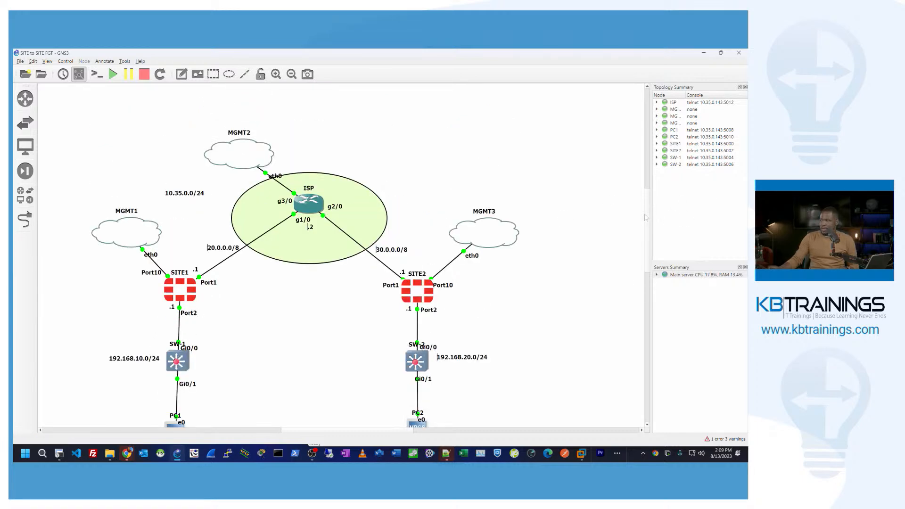
{"action": "scroll", "coordinate": [646, 217], "scroll_direction": "down", "scroll_amount": 1}
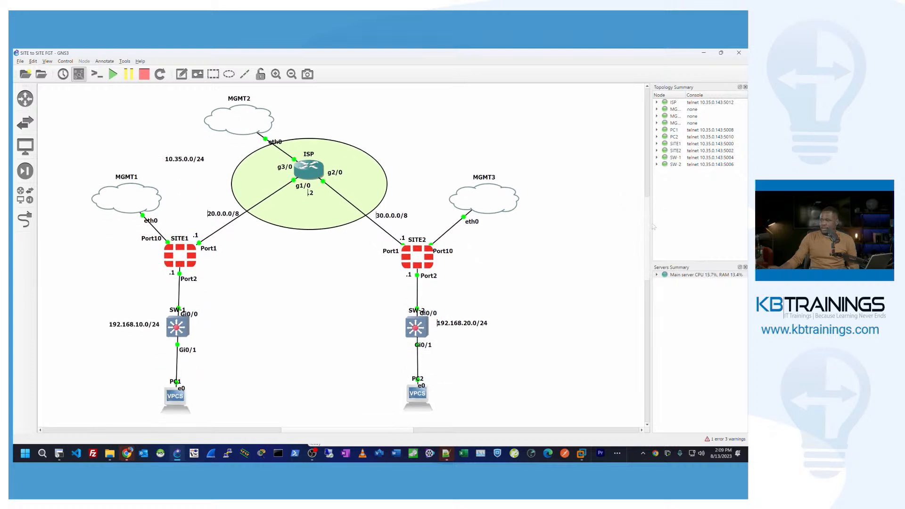
{"action": "scroll", "coordinate": [653, 227], "scroll_direction": "down", "scroll_amount": 1}
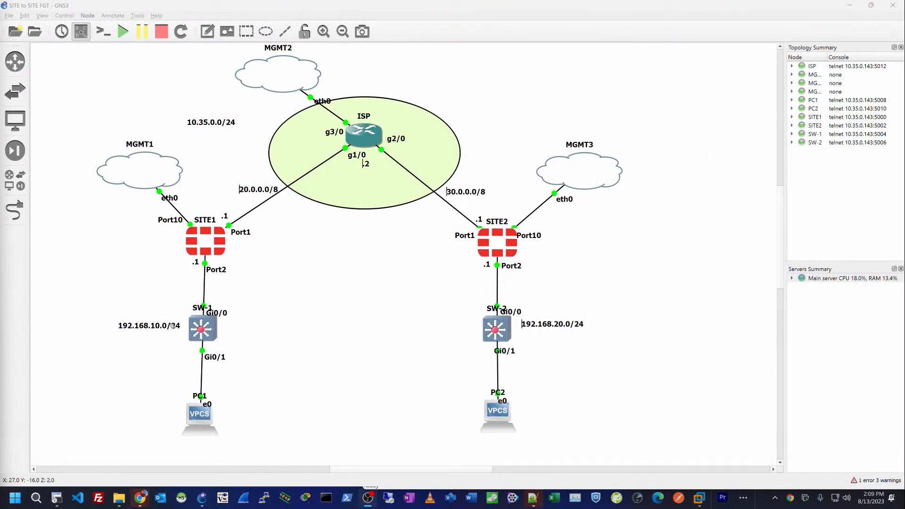
{"action": "left_click_drag", "start_coordinate": [124, 342], "coordinate": [164, 338]}
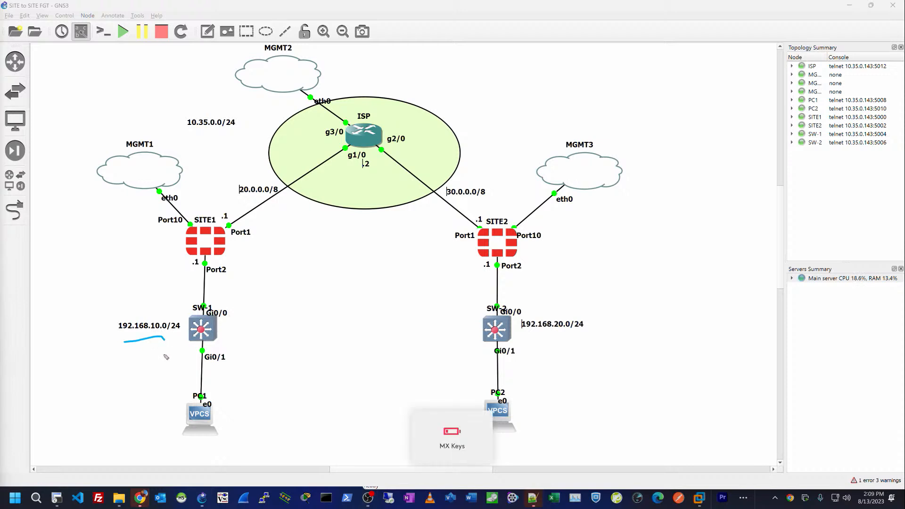
{"action": "left_click_drag", "start_coordinate": [165, 346], "coordinate": [186, 336]}
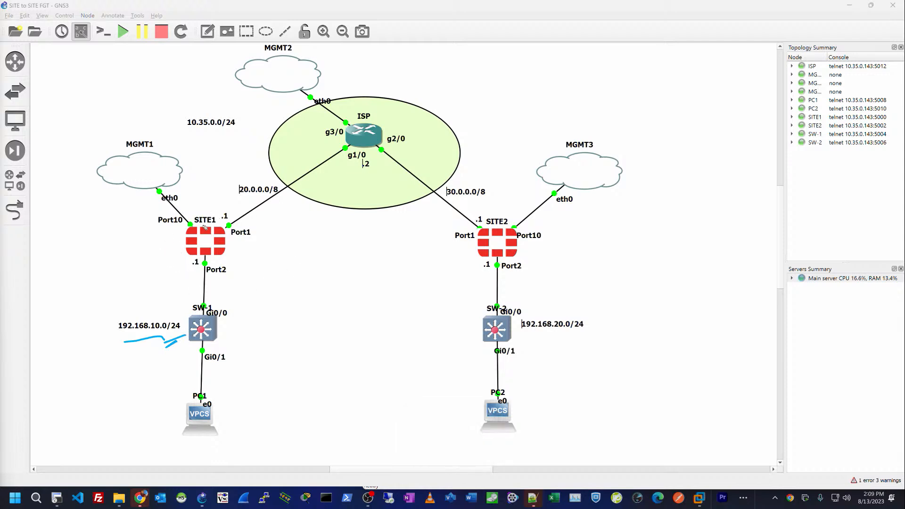
{"action": "mouse_move", "coordinate": [218, 189]}
{"action": "left_mouse_down"}
{"action": "mouse_move", "coordinate": [211, 213]}
{"action": "mouse_move", "coordinate": [222, 203]}
{"action": "left_mouse_up"}
{"action": "mouse_move", "coordinate": [518, 191]}
{"action": "left_mouse_down"}
{"action": "mouse_move", "coordinate": [507, 216]}
{"action": "mouse_move", "coordinate": [514, 210]}
{"action": "left_mouse_up"}
{"action": "mouse_move", "coordinate": [520, 334]}
{"action": "left_mouse_down"}
{"action": "mouse_move", "coordinate": [592, 331]}
{"action": "mouse_move", "coordinate": [585, 342]}
{"action": "left_mouse_up"}
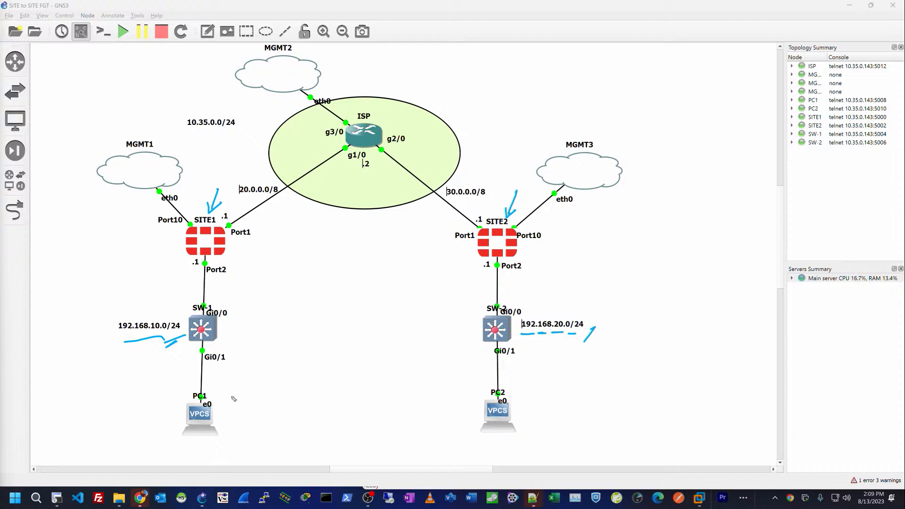
{"action": "mouse_move", "coordinate": [473, 406]}
{"action": "left_mouse_down"}
{"action": "mouse_move", "coordinate": [477, 396]}
{"action": "mouse_move", "coordinate": [468, 411]}
{"action": "left_mouse_up"}
{"action": "mouse_move", "coordinate": [235, 400]}
{"action": "left_mouse_down"}
{"action": "mouse_move", "coordinate": [222, 411]}
{"action": "mouse_move", "coordinate": [233, 422]}
{"action": "mouse_move", "coordinate": [228, 391]}
{"action": "left_mouse_up"}
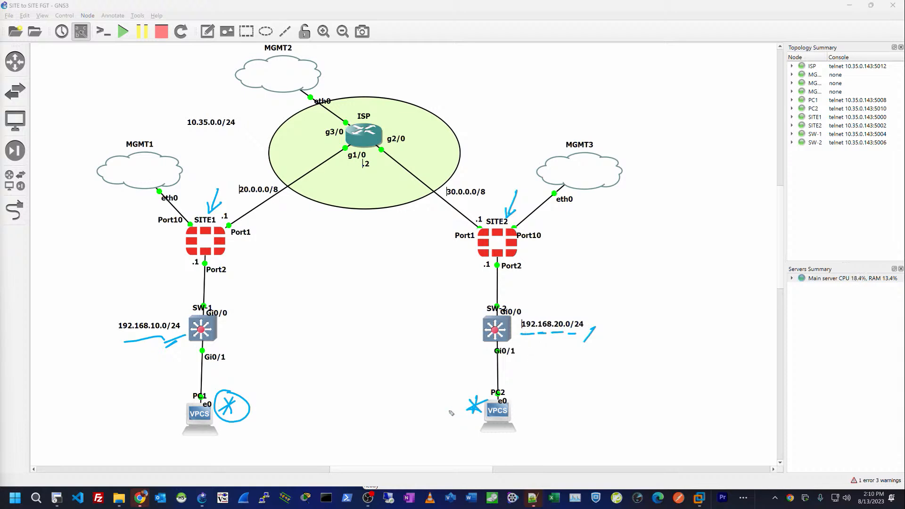
{"action": "left_click_drag", "start_coordinate": [231, 429], "coordinate": [230, 433]}
{"action": "mouse_move", "coordinate": [272, 436]}
{"action": "left_mouse_down"}
{"action": "mouse_move", "coordinate": [389, 415]}
{"action": "mouse_move", "coordinate": [405, 437]}
{"action": "left_mouse_up"}
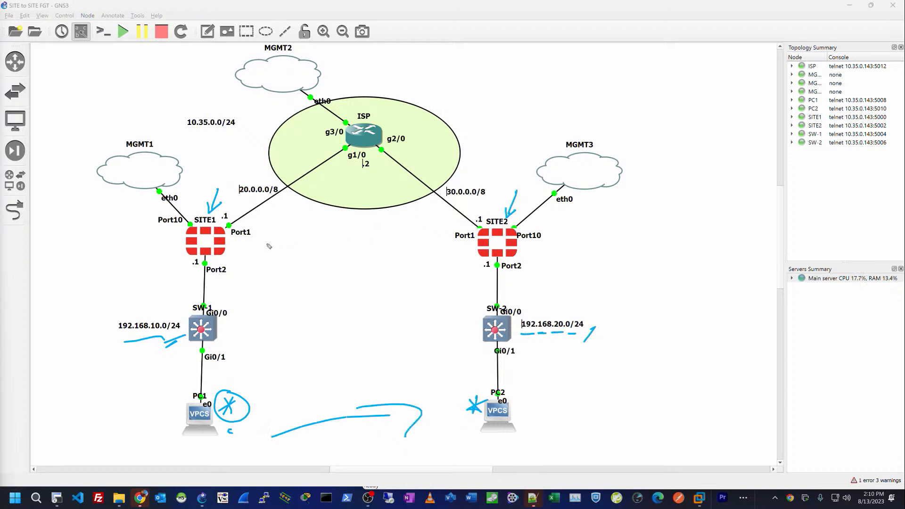
{"action": "left_click_drag", "start_coordinate": [275, 237], "coordinate": [399, 229]}
{"action": "left_click_drag", "start_coordinate": [300, 246], "coordinate": [401, 231]}
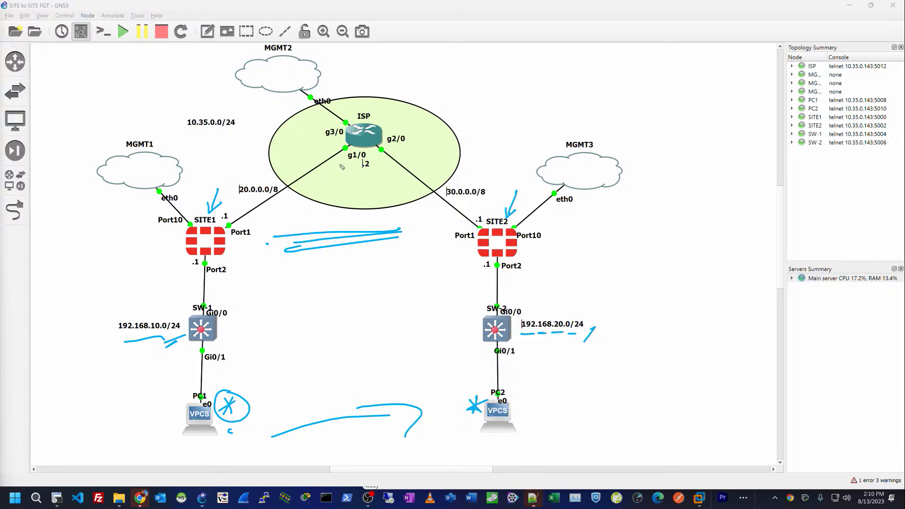
{"action": "mouse_move", "coordinate": [72, 244]}
{"action": "left_mouse_down"}
{"action": "mouse_move", "coordinate": [111, 196]}
{"action": "mouse_move", "coordinate": [110, 213]}
{"action": "left_mouse_up"}
{"action": "left_click_drag", "start_coordinate": [181, 102], "coordinate": [229, 72]}
{"action": "left_click_drag", "start_coordinate": [209, 76], "coordinate": [225, 94]}
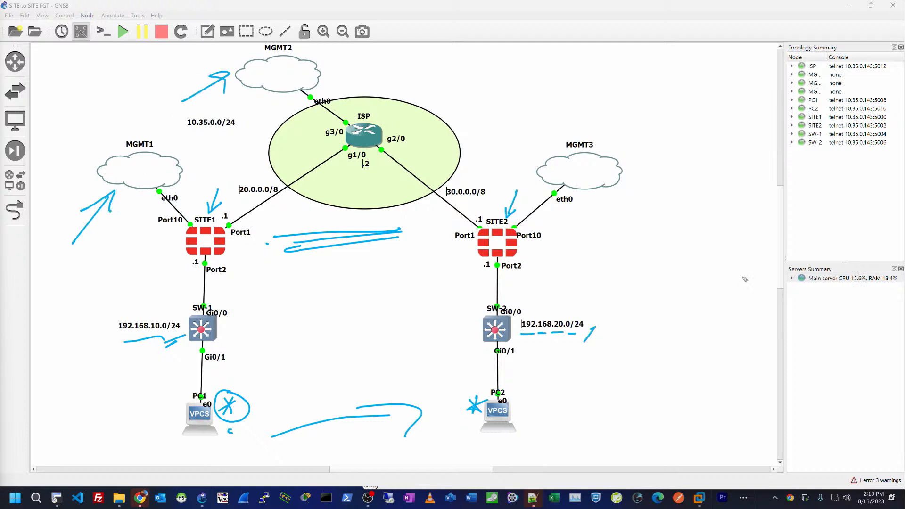
{"action": "left_click_drag", "start_coordinate": [732, 257], "coordinate": [737, 243]}
{"action": "left_click_drag", "start_coordinate": [624, 232], "coordinate": [611, 207]}
{"action": "left_click_drag", "start_coordinate": [116, 246], "coordinate": [143, 203]}
{"action": "left_click_drag", "start_coordinate": [132, 211], "coordinate": [147, 211]}
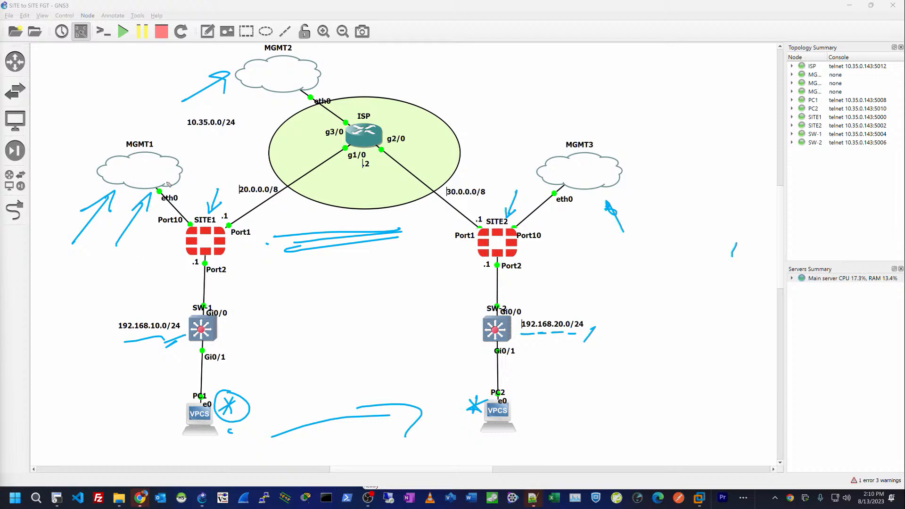
{"action": "mouse_move", "coordinate": [134, 182]}
{"action": "left_mouse_down"}
{"action": "mouse_move", "coordinate": [134, 164]}
{"action": "mouse_move", "coordinate": [141, 183]}
{"action": "left_mouse_up"}
{"action": "mouse_move", "coordinate": [151, 162]}
{"action": "left_mouse_down"}
{"action": "mouse_move", "coordinate": [149, 184]}
{"action": "mouse_move", "coordinate": [171, 161]}
{"action": "mouse_move", "coordinate": [172, 167]}
{"action": "left_mouse_up"}
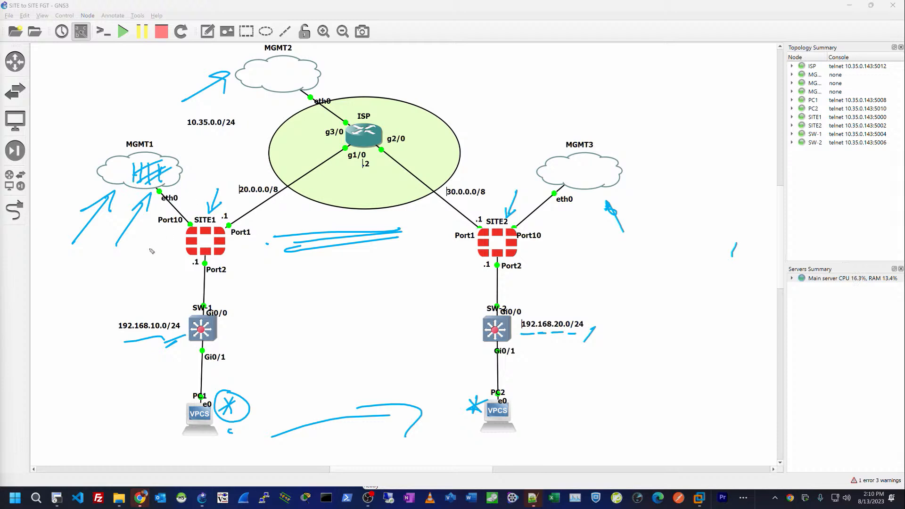
{"action": "mouse_move", "coordinate": [138, 253]}
{"action": "left_mouse_down"}
{"action": "mouse_move", "coordinate": [166, 240]}
{"action": "mouse_move", "coordinate": [172, 254]}
{"action": "left_mouse_up"}
{"action": "mouse_move", "coordinate": [587, 237]}
{"action": "left_mouse_down"}
{"action": "mouse_move", "coordinate": [529, 246]}
{"action": "mouse_move", "coordinate": [556, 254]}
{"action": "left_mouse_up"}
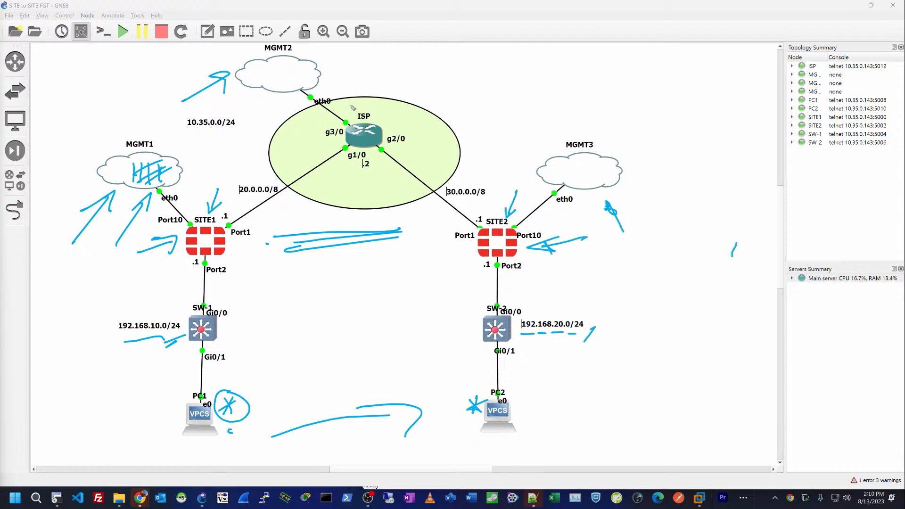
{"action": "left_click_drag", "start_coordinate": [352, 107], "coordinate": [323, 90]}
{"action": "mouse_move", "coordinate": [450, 88]}
{"action": "left_mouse_down"}
{"action": "mouse_move", "coordinate": [409, 121]}
{"action": "mouse_move", "coordinate": [423, 122]}
{"action": "left_mouse_up"}
{"action": "key", "text": "e"}
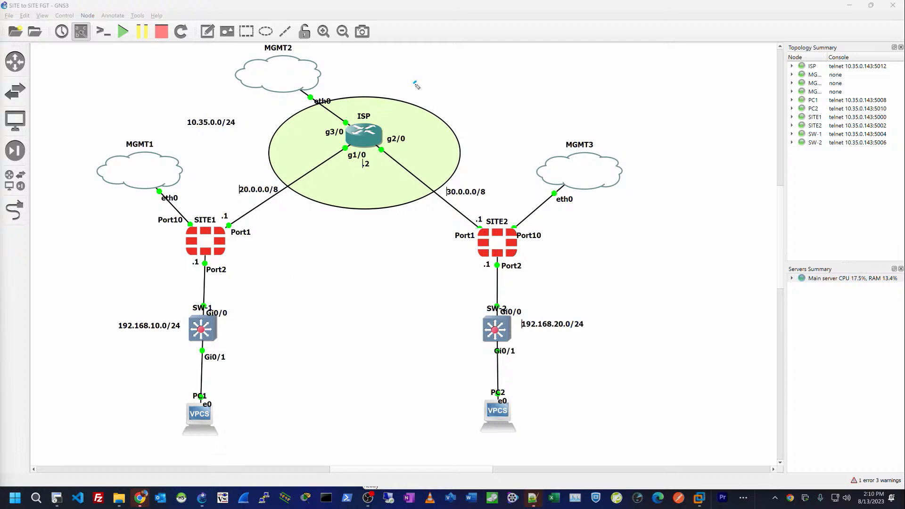
{"action": "mouse_move", "coordinate": [416, 83]}
{"action": "left_mouse_down"}
{"action": "mouse_move", "coordinate": [390, 124]}
{"action": "mouse_move", "coordinate": [406, 110]}
{"action": "left_mouse_up"}
{"action": "left_click_drag", "start_coordinate": [234, 243], "coordinate": [258, 241]}
{"action": "left_click_drag", "start_coordinate": [448, 245], "coordinate": [467, 243]}
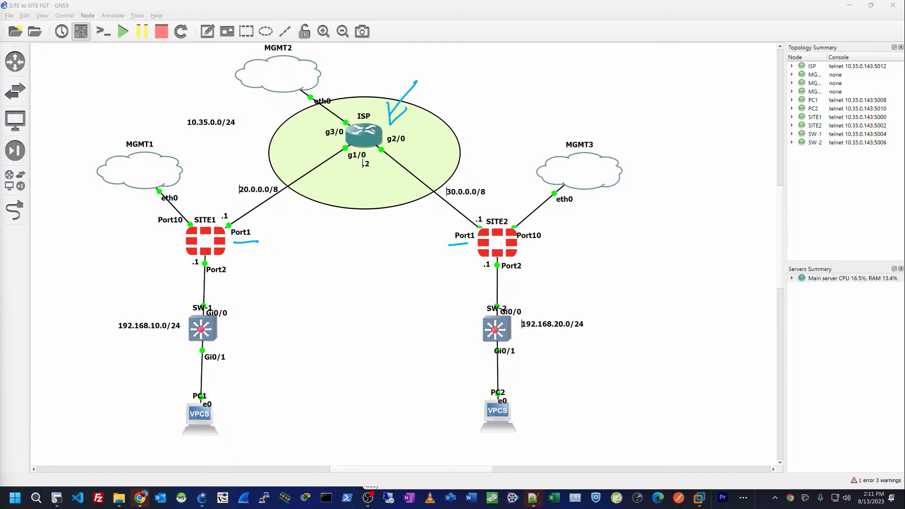
{"action": "left_click_drag", "start_coordinate": [371, 104], "coordinate": [359, 140]}
{"action": "key", "text": "Escape"}
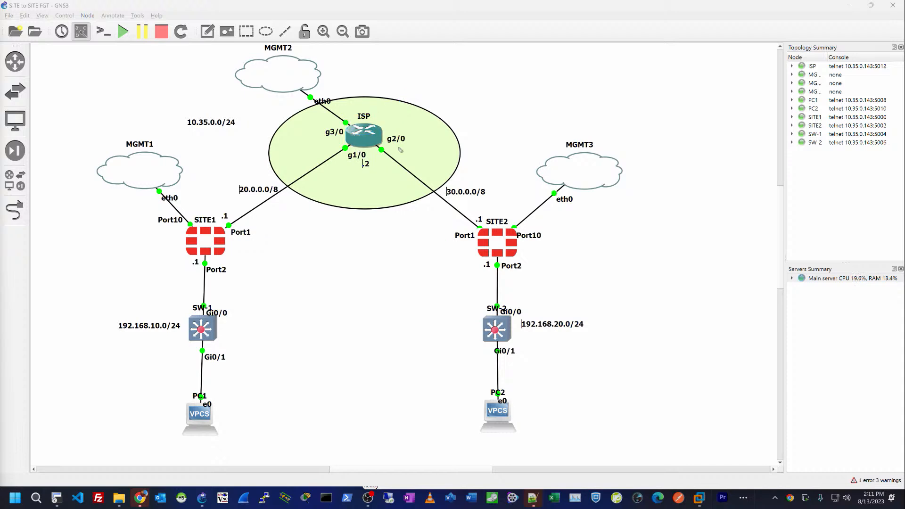
{"action": "mouse_move", "coordinate": [354, 118]}
{"action": "left_mouse_down"}
{"action": "mouse_move", "coordinate": [324, 95]}
{"action": "mouse_move", "coordinate": [336, 97]}
{"action": "left_mouse_up"}
{"action": "left_click_drag", "start_coordinate": [210, 187], "coordinate": [194, 221]}
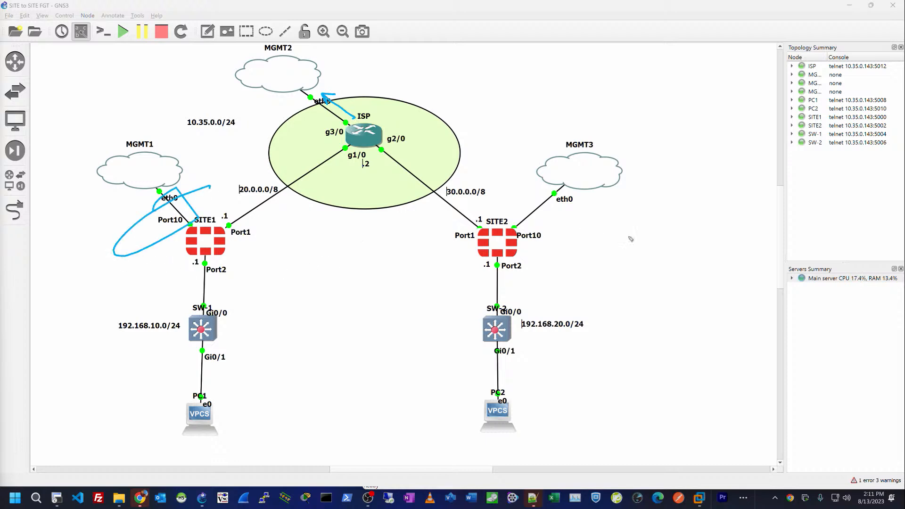
{"action": "left_click_drag", "start_coordinate": [525, 217], "coordinate": [542, 220]}
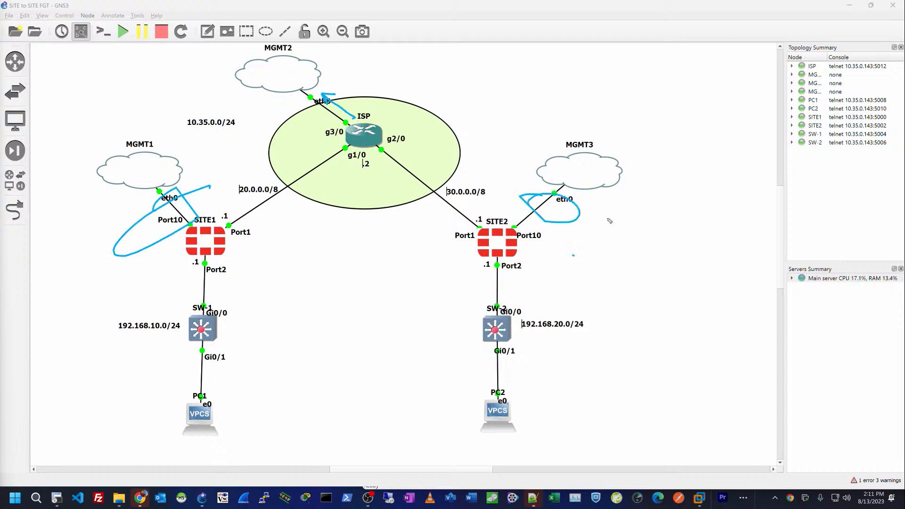
{"action": "mouse_move", "coordinate": [573, 256]}
{"action": "left_mouse_down"}
{"action": "mouse_move", "coordinate": [598, 233]}
{"action": "mouse_move", "coordinate": [609, 205]}
{"action": "left_mouse_up"}
{"action": "key", "text": "Delete"}
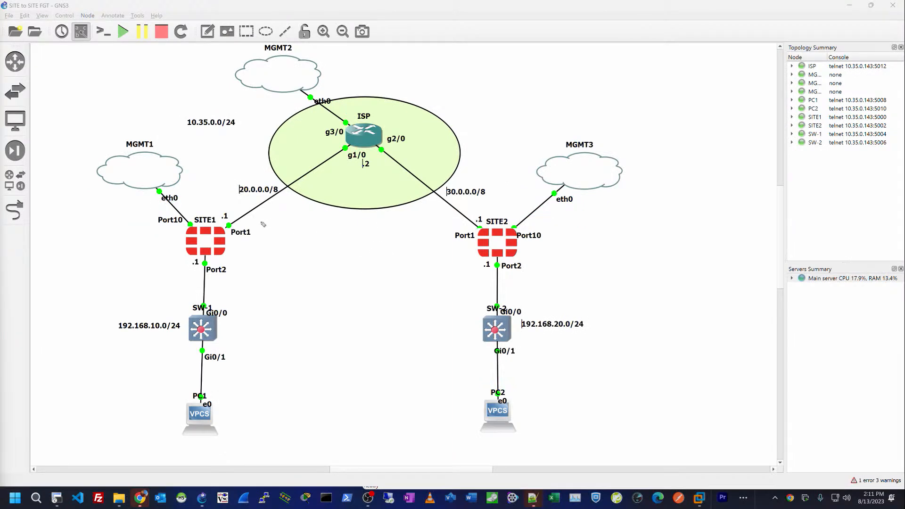
{"action": "left_click_drag", "start_coordinate": [260, 222], "coordinate": [320, 184]}
{"action": "left_click_drag", "start_coordinate": [458, 222], "coordinate": [394, 182]}
{"action": "mouse_move", "coordinate": [399, 198]}
{"action": "left_mouse_down"}
{"action": "mouse_move", "coordinate": [390, 179]}
{"action": "mouse_move", "coordinate": [410, 181]}
{"action": "left_mouse_up"}
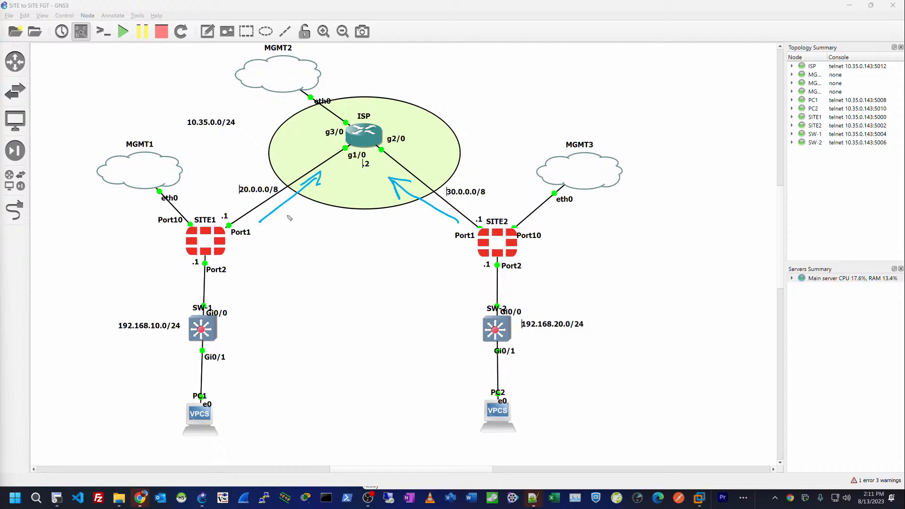
{"action": "key", "text": "e"}
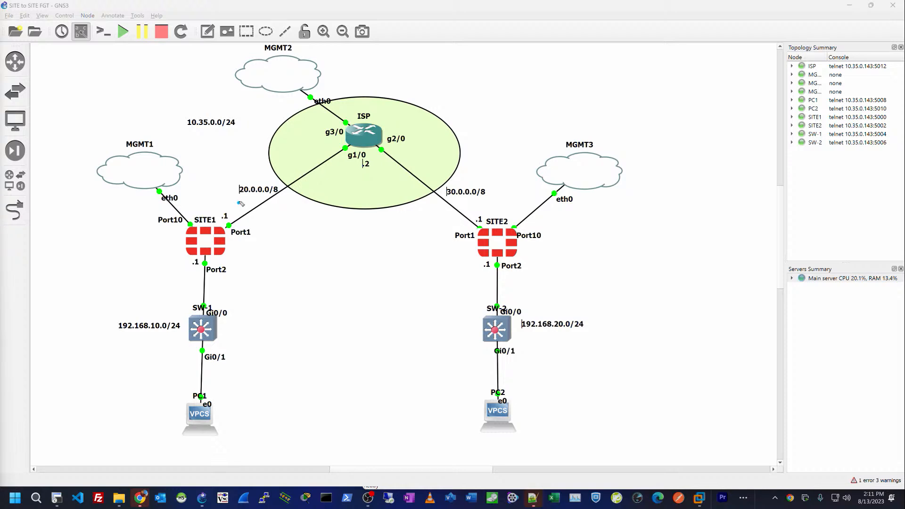
{"action": "mouse_move", "coordinate": [238, 203]}
{"action": "left_mouse_down"}
{"action": "mouse_move", "coordinate": [258, 195]}
{"action": "mouse_move", "coordinate": [233, 184]}
{"action": "mouse_move", "coordinate": [284, 202]}
{"action": "left_mouse_up"}
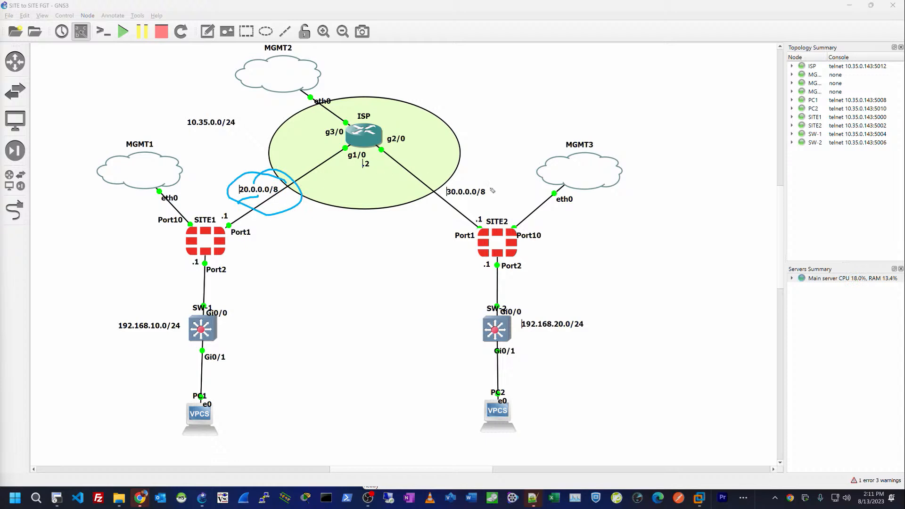
{"action": "mouse_move", "coordinate": [499, 187]}
{"action": "left_mouse_down"}
{"action": "mouse_move", "coordinate": [464, 180]}
{"action": "mouse_move", "coordinate": [471, 194]}
{"action": "mouse_move", "coordinate": [449, 202]}
{"action": "left_mouse_up"}
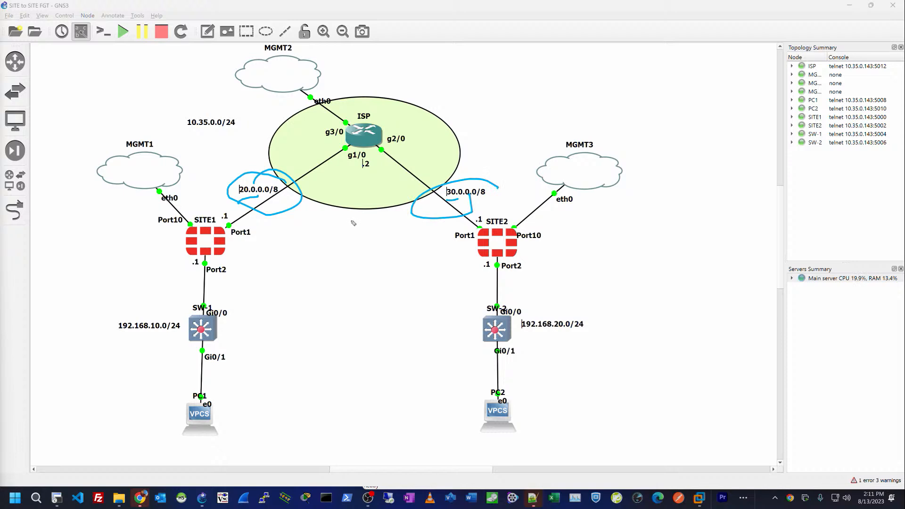
{"action": "key", "text": "e"}
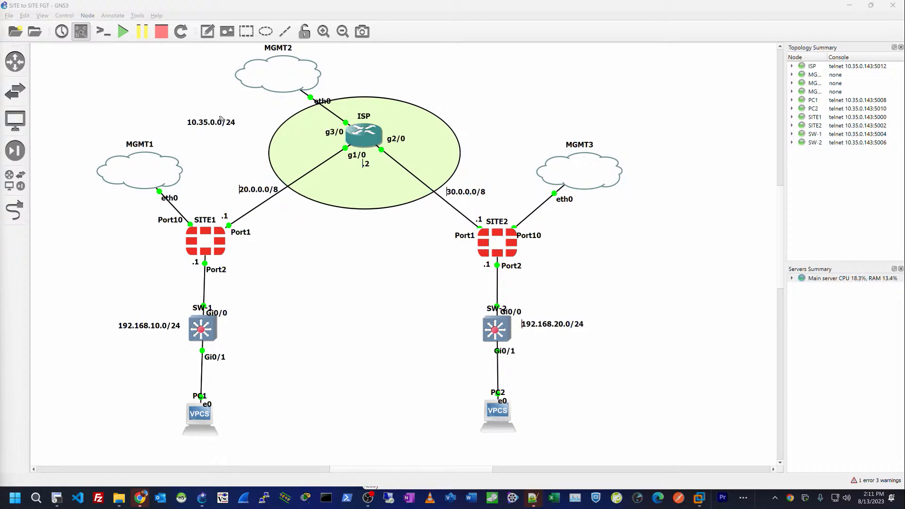
{"action": "mouse_move", "coordinate": [248, 113]}
{"action": "left_mouse_down"}
{"action": "mouse_move", "coordinate": [179, 124]}
{"action": "mouse_move", "coordinate": [200, 119]}
{"action": "left_mouse_up"}
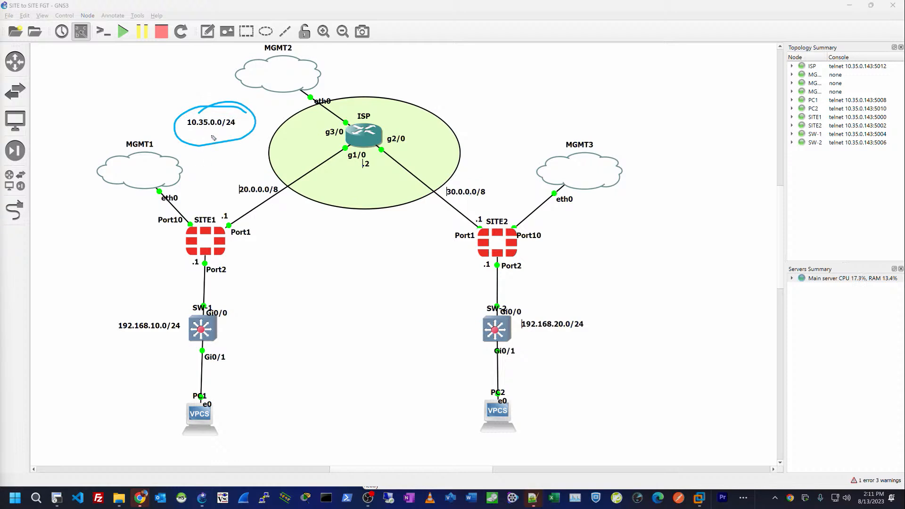
{"action": "key", "text": "e"}
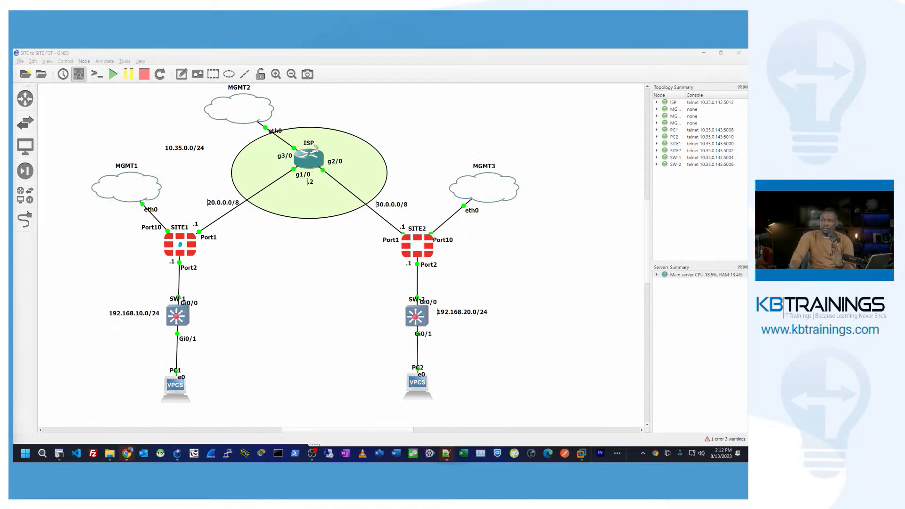
Step: Draw ink arrows and a handwritten note pointing at the ISP router's g3/0 link to MGMT2
{"action": "left_click_drag", "start_coordinate": [332, 136], "coordinate": [320, 149]}
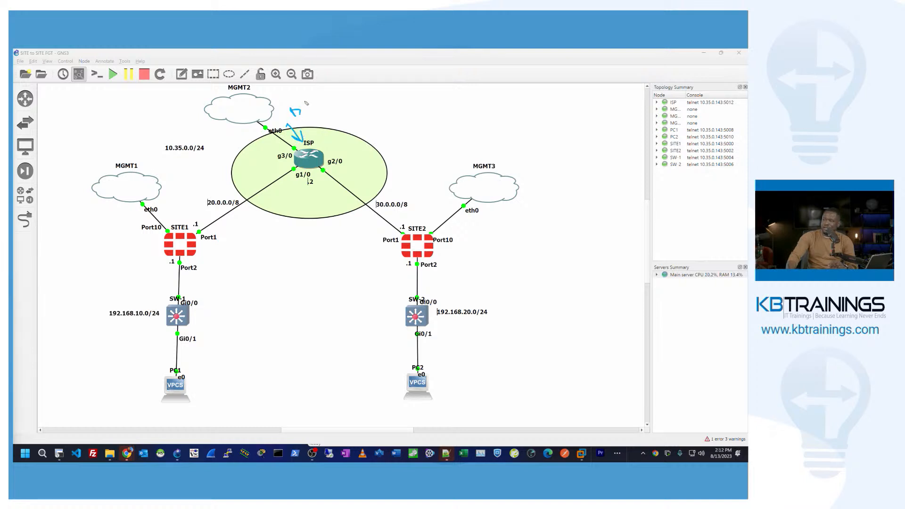
{"action": "left_click_drag", "start_coordinate": [328, 97], "coordinate": [331, 94]}
{"action": "left_click_drag", "start_coordinate": [338, 107], "coordinate": [305, 135]}
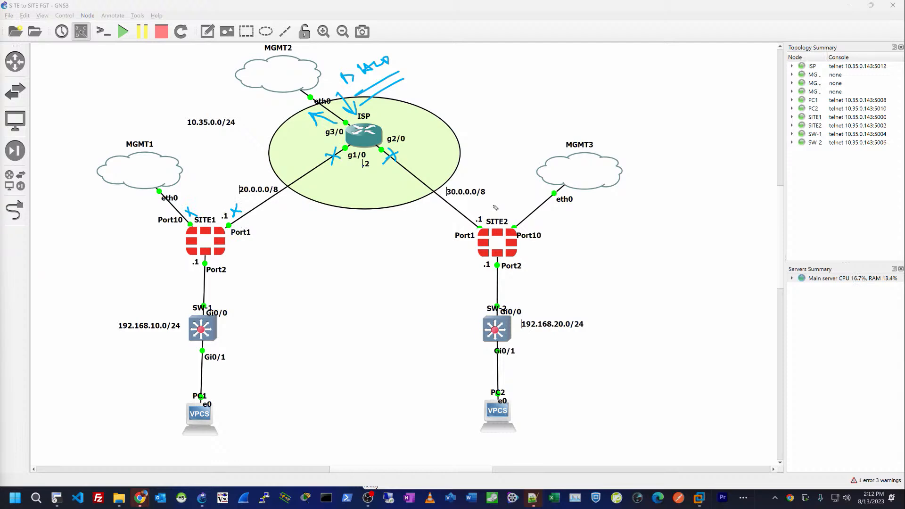
Step: Clear all ink annotations from the topology with Ctrl+Shift+7
{"action": "key", "text": "ctrl+shift+7"}
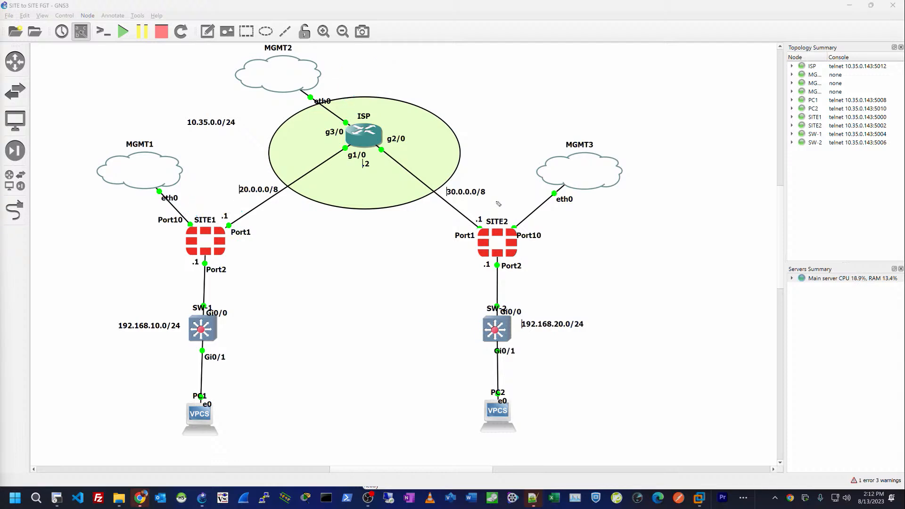
Step: Open the ISP router's console session in SecureCRT
{"action": "double_click", "coordinate": [371, 140]}
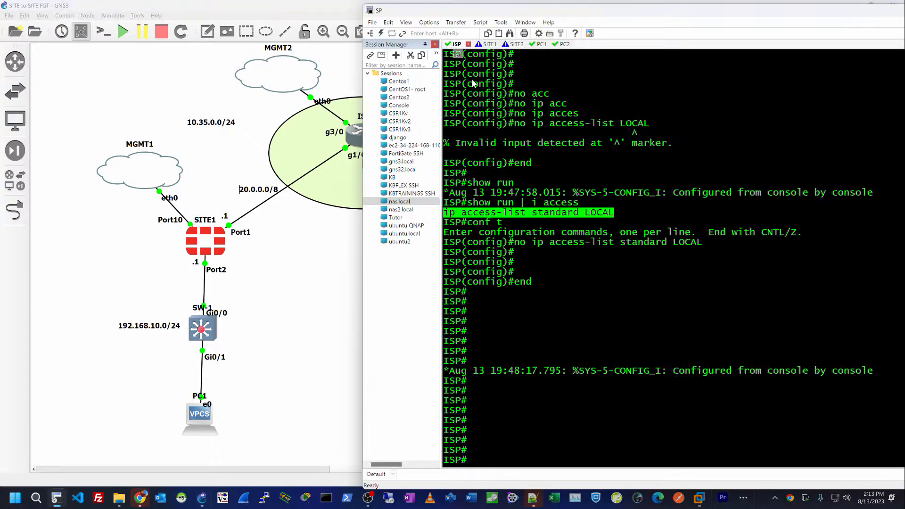
Step: Clear the console text selection and reposition the ISP console window to the right
{"action": "left_click", "coordinate": [511, 131]}
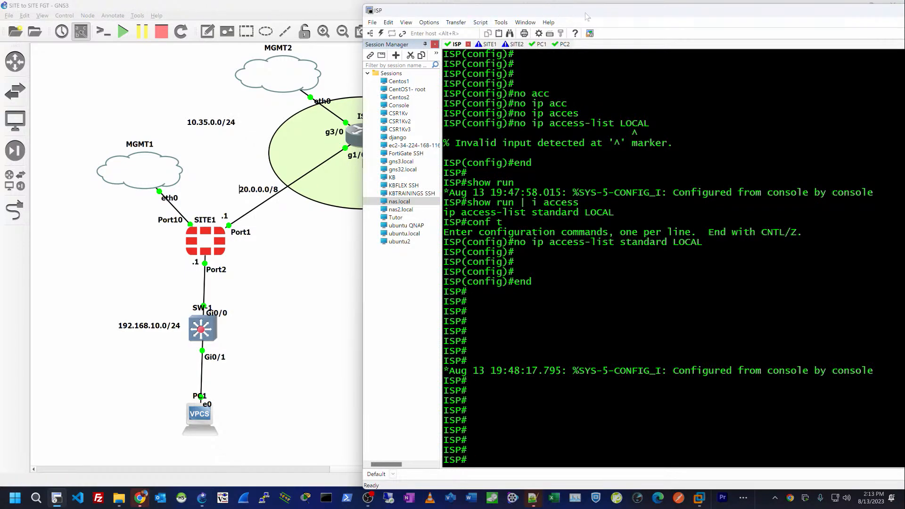
{"action": "left_click_drag", "start_coordinate": [586, 13], "coordinate": [205, 37]}
{"action": "left_click", "coordinate": [784, 35]}
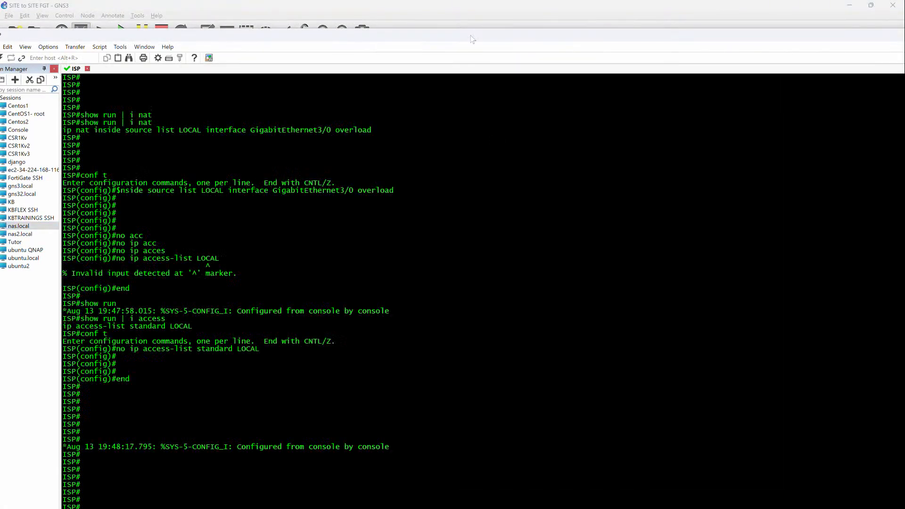
{"action": "left_click_drag", "start_coordinate": [470, 35], "coordinate": [644, 11]}
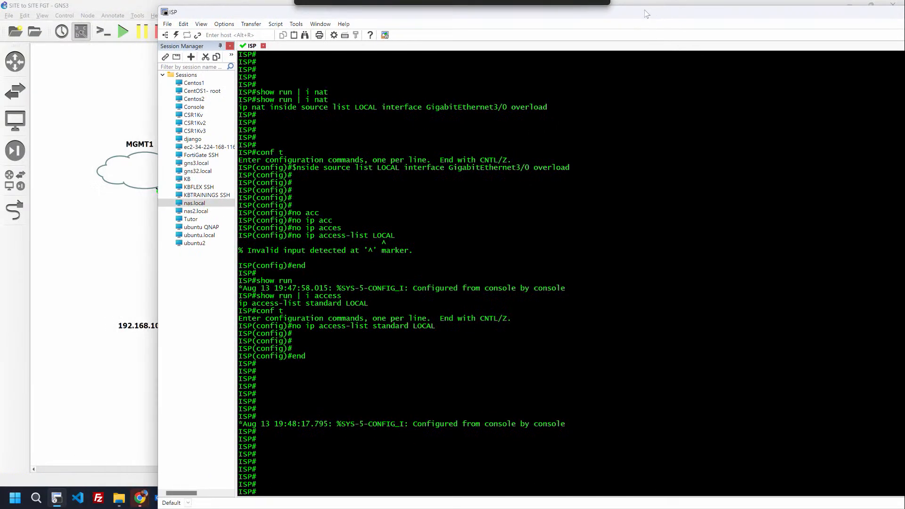
Step: Enlarge the ISP console font, then bring the GNS3 topology back to the front
{"action": "key", "text": "Return"}
{"action": "key", "text": "Return"}
{"action": "key", "text": "Return"}
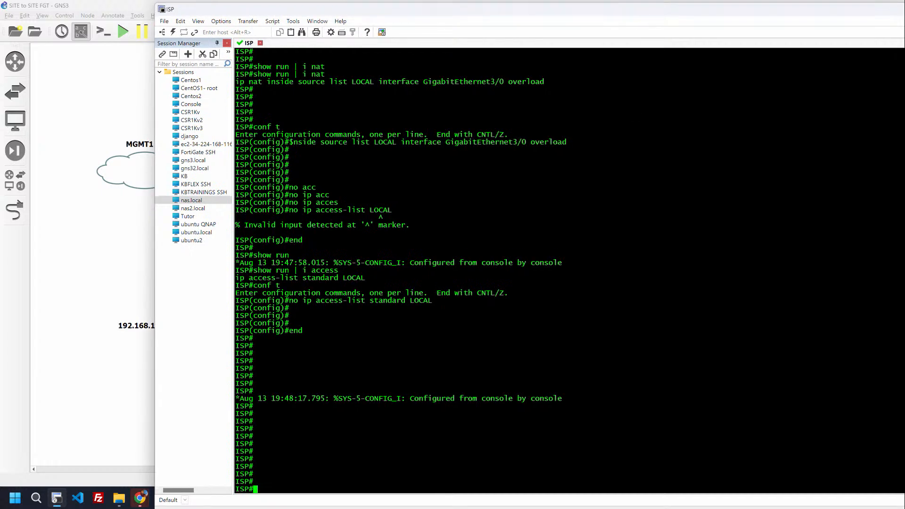
{"action": "scroll", "coordinate": [570, 271], "scroll_direction": "up", "scroll_amount": 5}
{"action": "scroll", "coordinate": [569, 270], "scroll_direction": "up", "scroll_amount": 2}
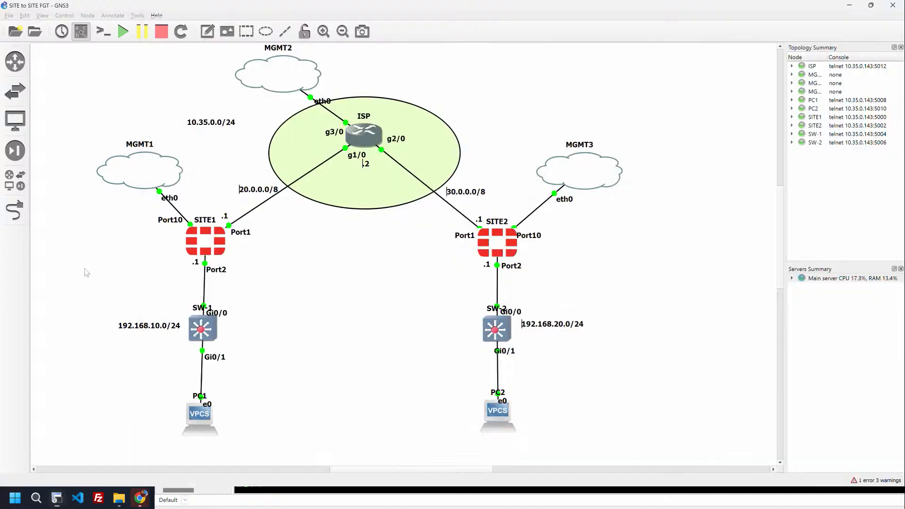
{"action": "left_click", "coordinate": [80, 174]}
{"action": "left_click_drag", "start_coordinate": [389, 470], "coordinate": [406, 469]}
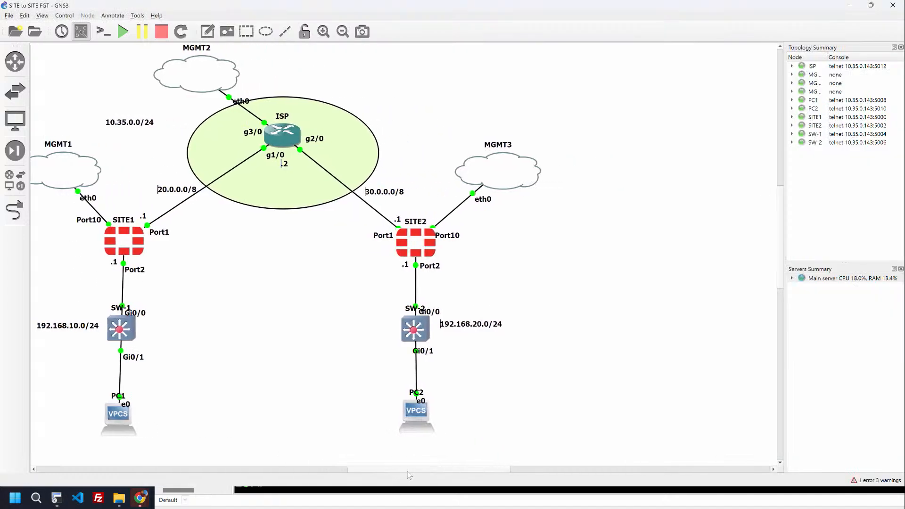
Step: Zoom the topology out one step and place the ISP console beside it on the right
{"action": "left_click", "coordinate": [342, 32]}
{"action": "left_click_drag", "start_coordinate": [339, 470], "coordinate": [350, 471]}
{"action": "key", "text": "alt+Tab"}
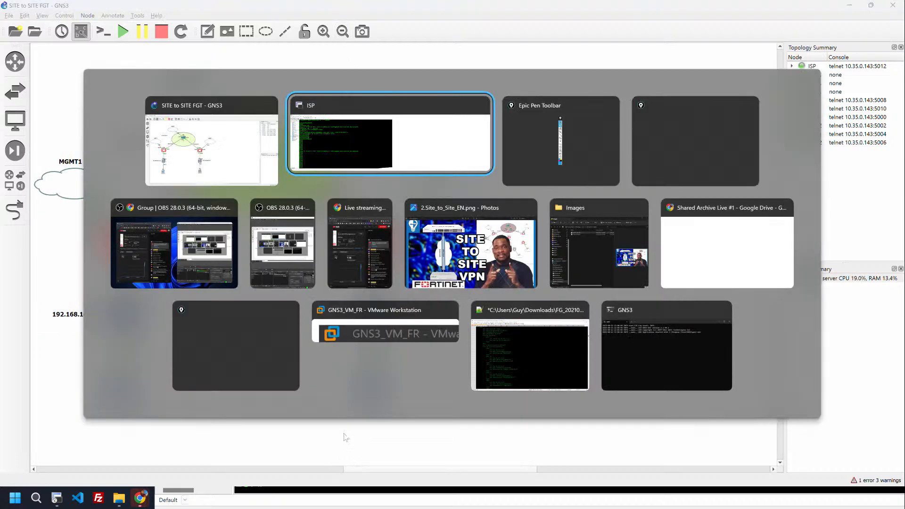
{"action": "left_click_drag", "start_coordinate": [442, 17], "coordinate": [677, 24]}
{"action": "key", "text": "Return"}
{"action": "key", "text": "Return"}
{"action": "key", "text": "Return"}
{"action": "key", "text": "Return"}
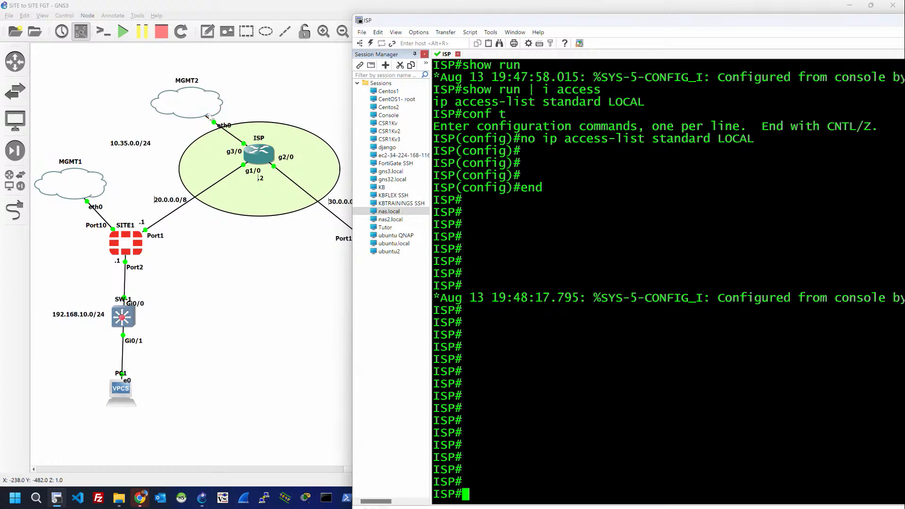
Step: Configure ISP interface GigabitEthernet3/0 with ip address dhcp and no shutdown, then return to GNS3
{"action": "key", "text": "Return"}
{"action": "key", "text": "Return"}
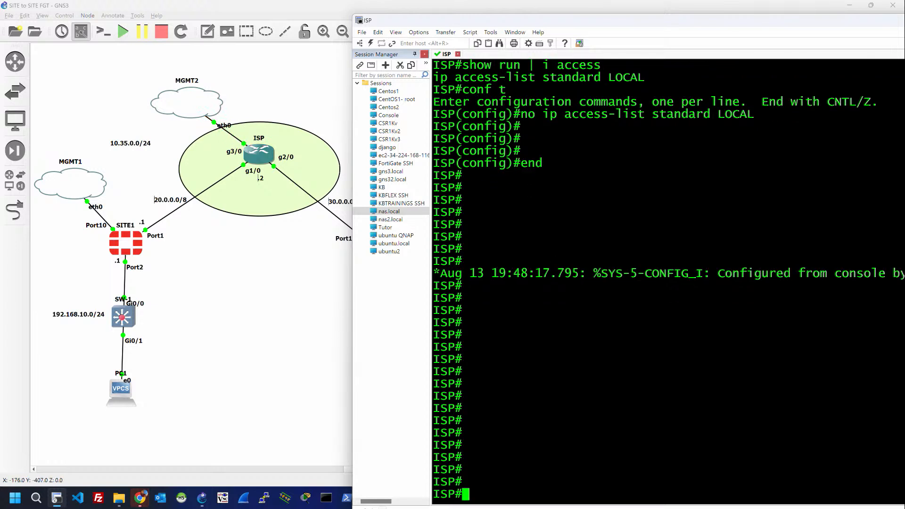
{"action": "type", "text": "conf t"}
{"action": "key", "text": "Return"}
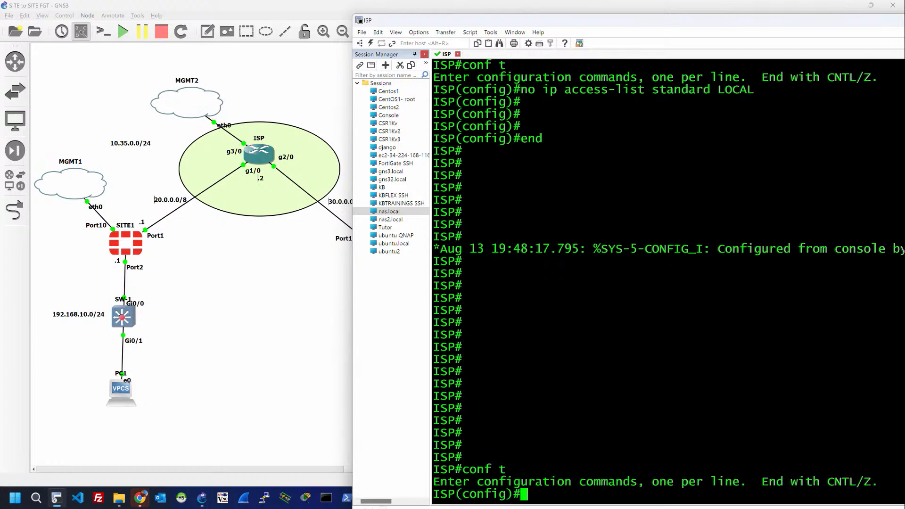
{"action": "type", "text": "int gig 3/"}
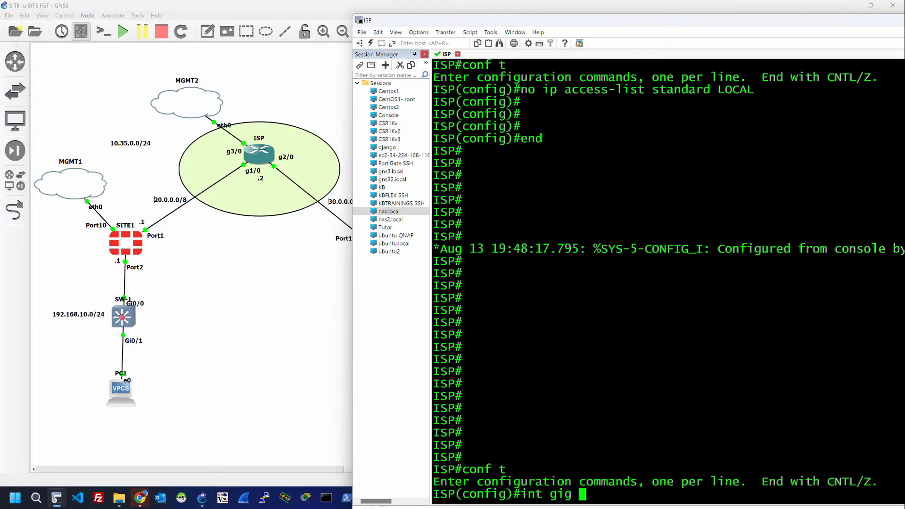
{"action": "type", "text": "0"}
{"action": "key", "text": "Return"}
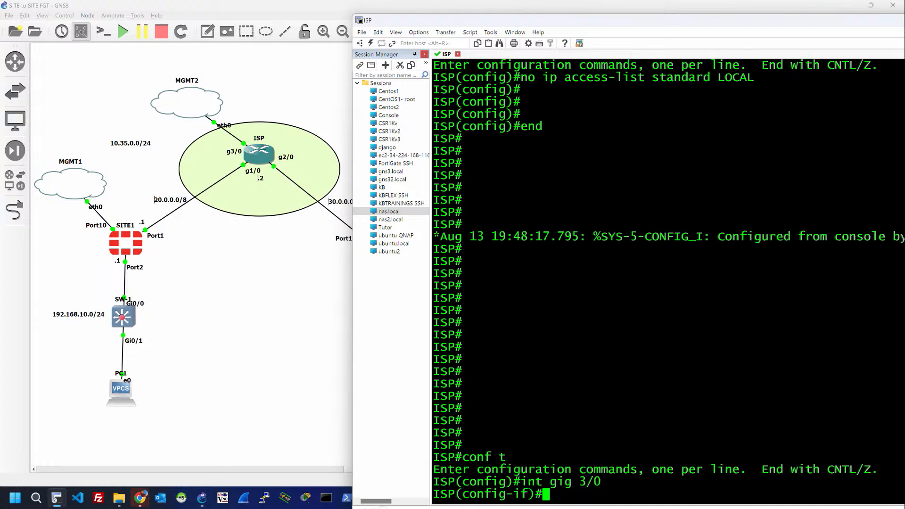
{"action": "type", "text": "ip add dhc["}
{"action": "key", "text": "Tab"}
{"action": "key", "text": "Return"}
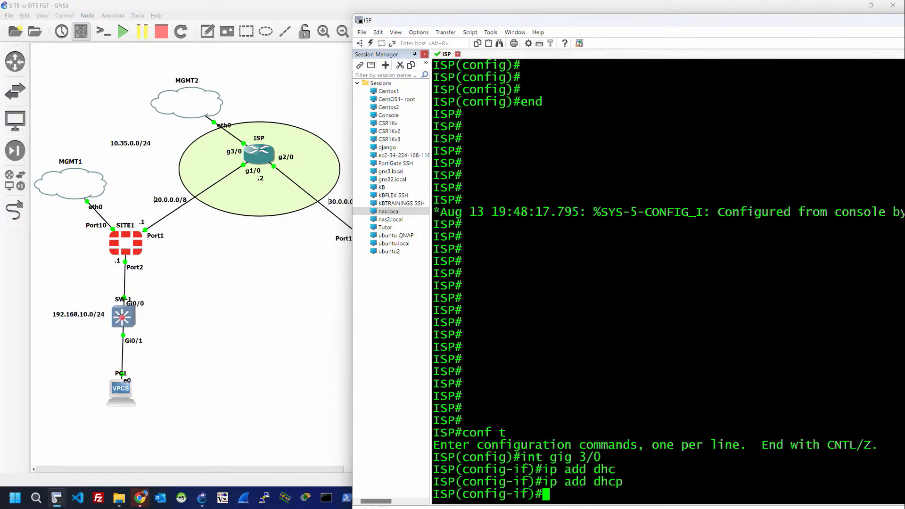
{"action": "type", "text": "no shut"}
{"action": "key", "text": "Return"}
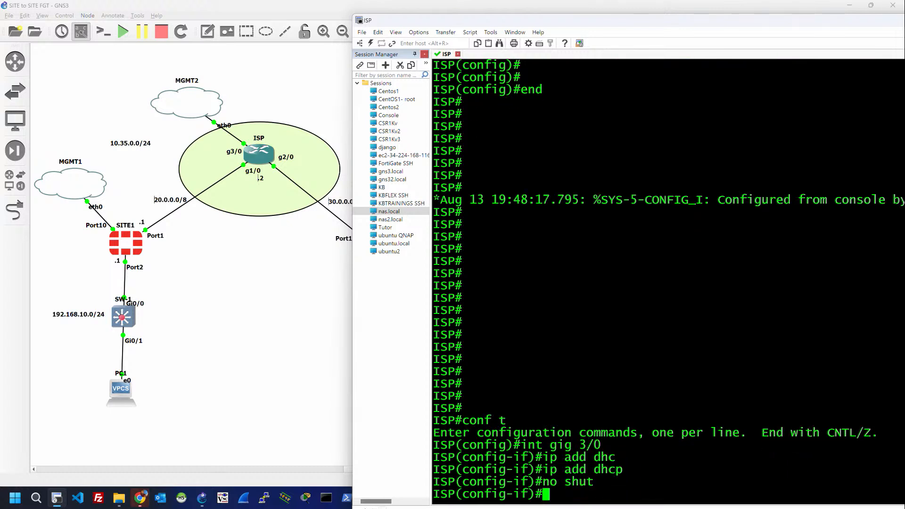
{"action": "left_click", "coordinate": [267, 253]}
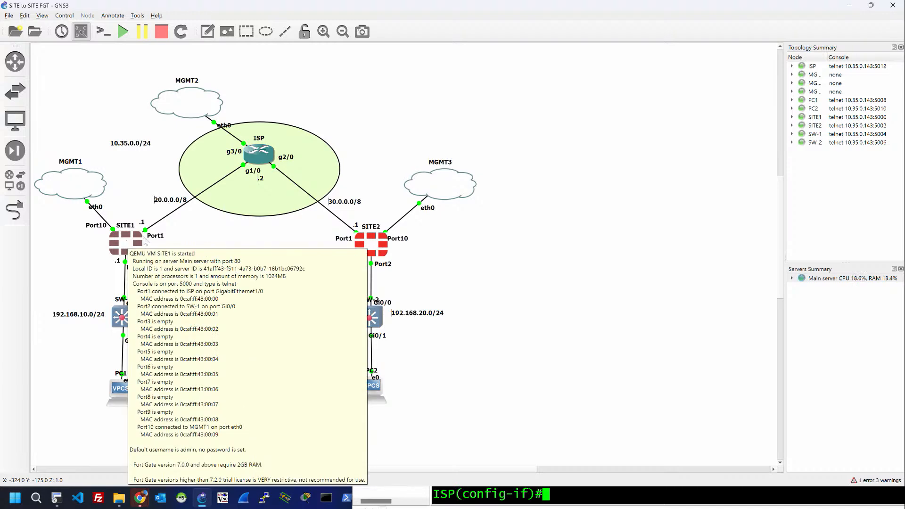
Step: Switch from GNS3 back to the ISP router's SecureCRT console window
{"action": "mouse_move", "coordinate": [258, 163]}
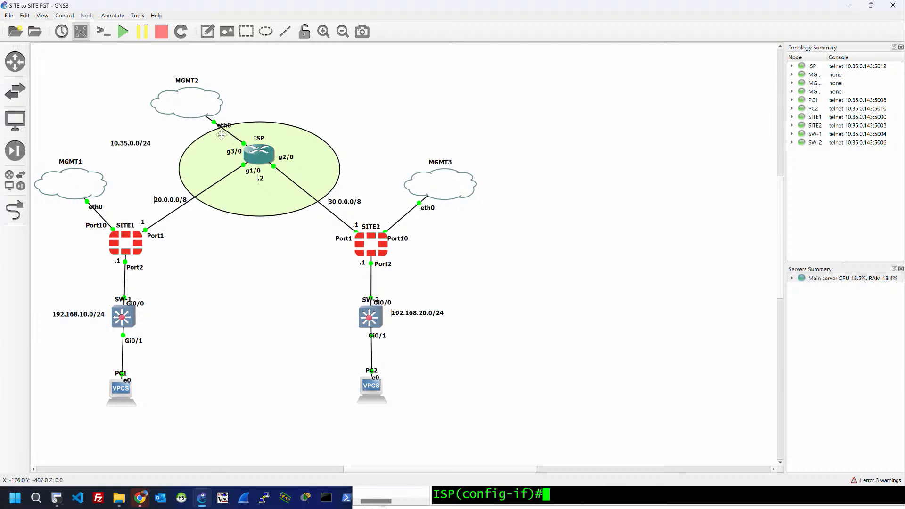
{"action": "key", "text": "alt+Tab"}
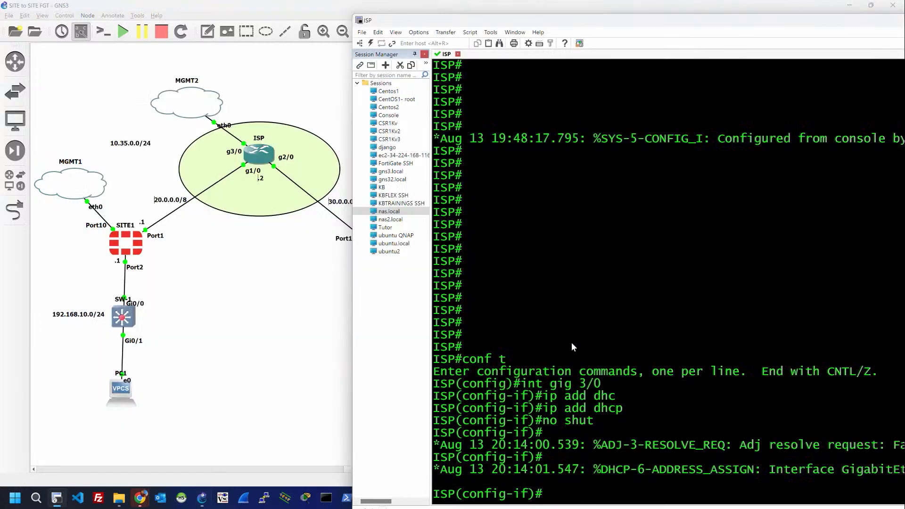
Step: Set ip nat outside on interface Gi3/0
{"action": "key", "text": "Return"}
{"action": "key", "text": "Return"}
{"action": "type", "text": "ip"}
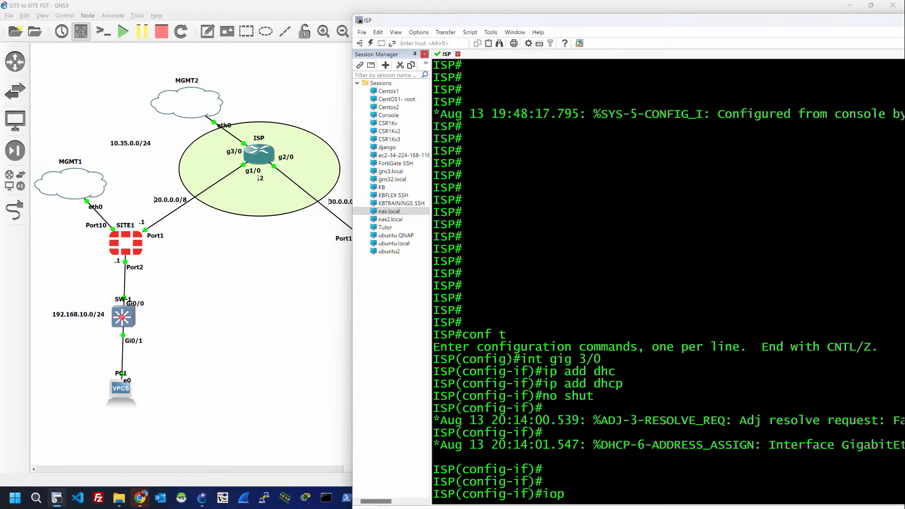
{"action": "key", "text": "BackSpace"}
{"action": "type", "text": "p nat out"}
{"action": "key", "text": "Tab"}
{"action": "key", "text": "Return"}
{"action": "key", "text": "Return"}
{"action": "key", "text": "Return"}
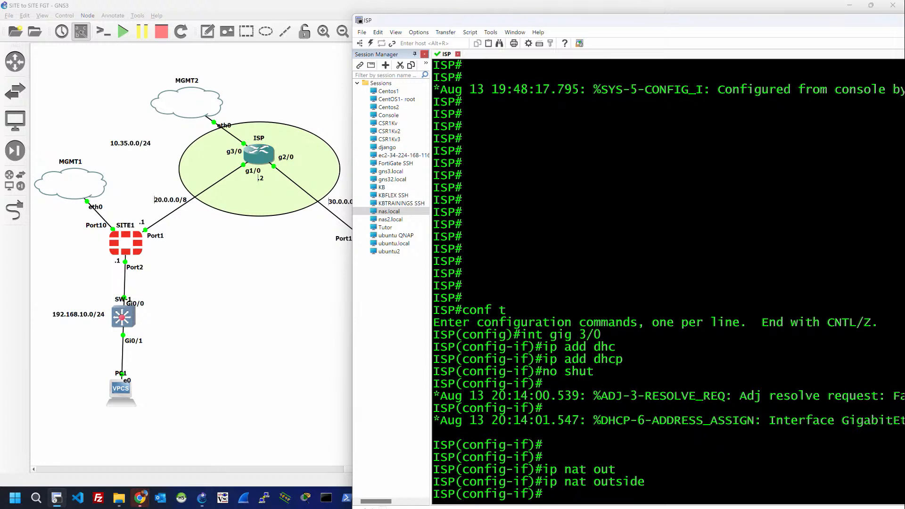
Step: Give Gi1/0 address 20.0.0.2 255.0.0.0, mark it NAT inside, and enable it
{"action": "type", "text": "int "}
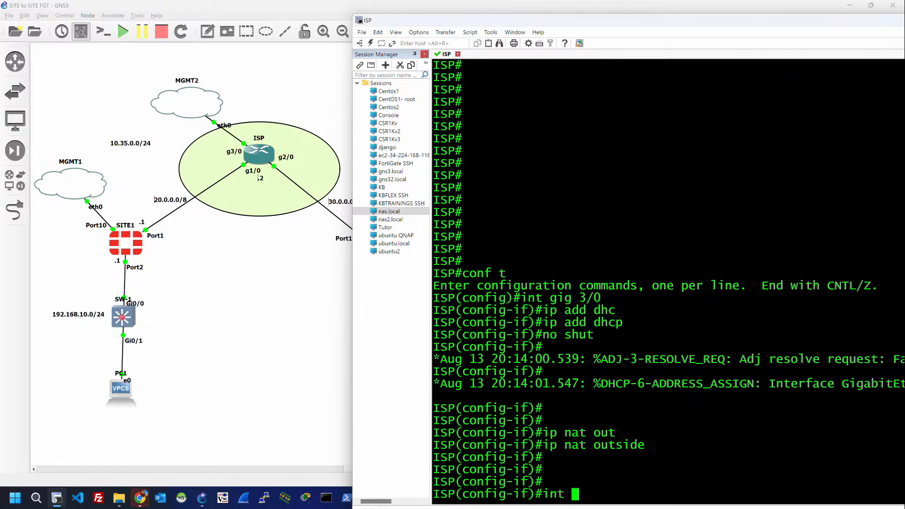
{"action": "type", "text": "gig 1/0"}
{"action": "key", "text": "Return"}
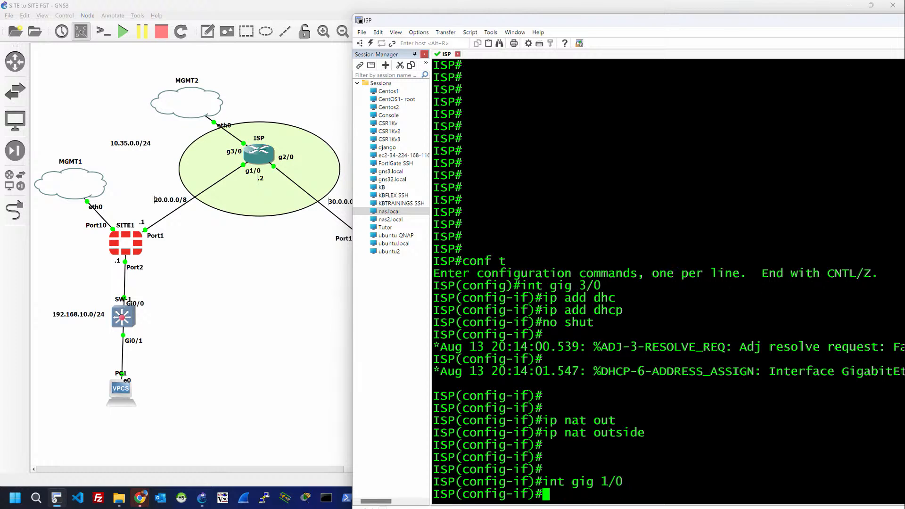
{"action": "type", "text": "ip add 20"}
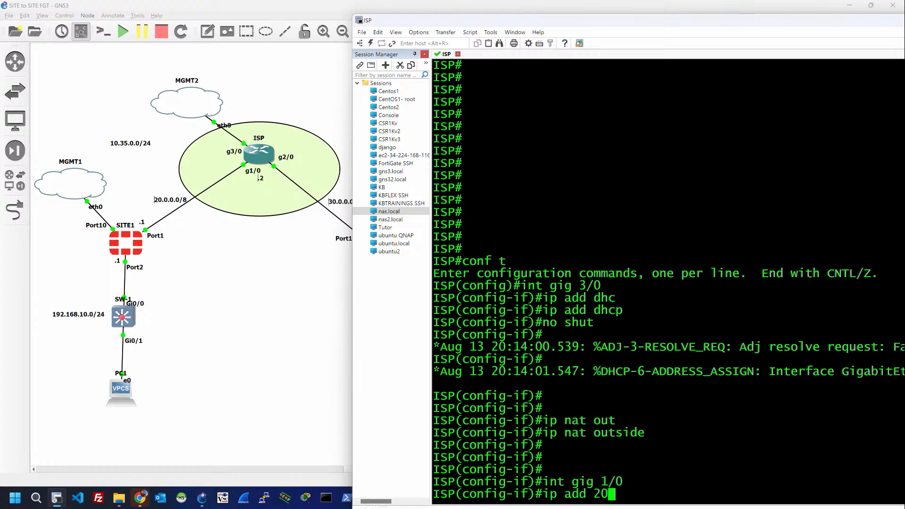
{"action": "type", "text": ".0.0.2 255.0."}
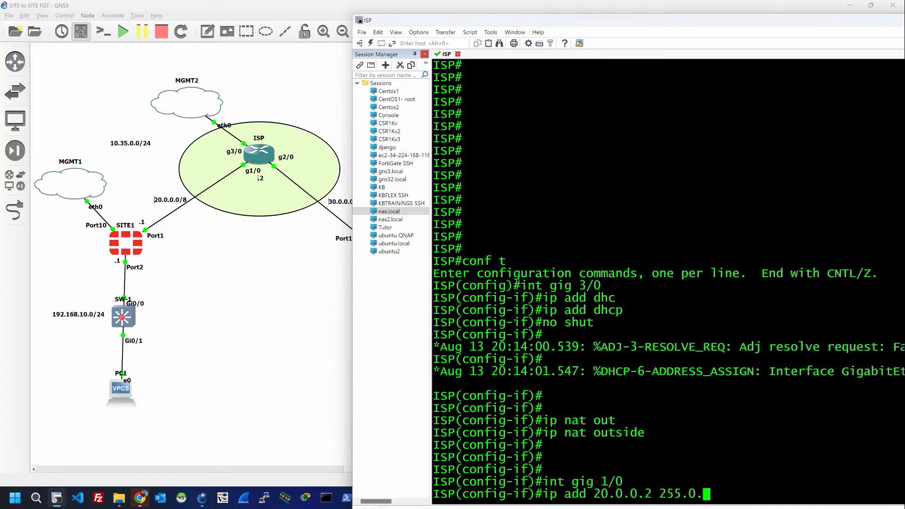
{"action": "type", "text": "0.0"}
{"action": "key", "text": "Return"}
{"action": "type", "text": "ip nayt"}
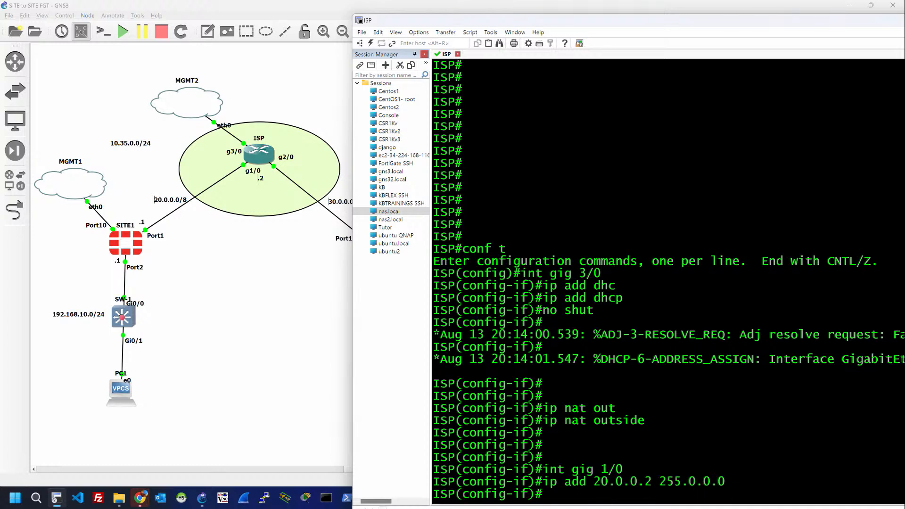
{"action": "key", "text": "BackSpace"}
{"action": "key", "text": "BackSpace"}
{"action": "type", "text": "t inside"}
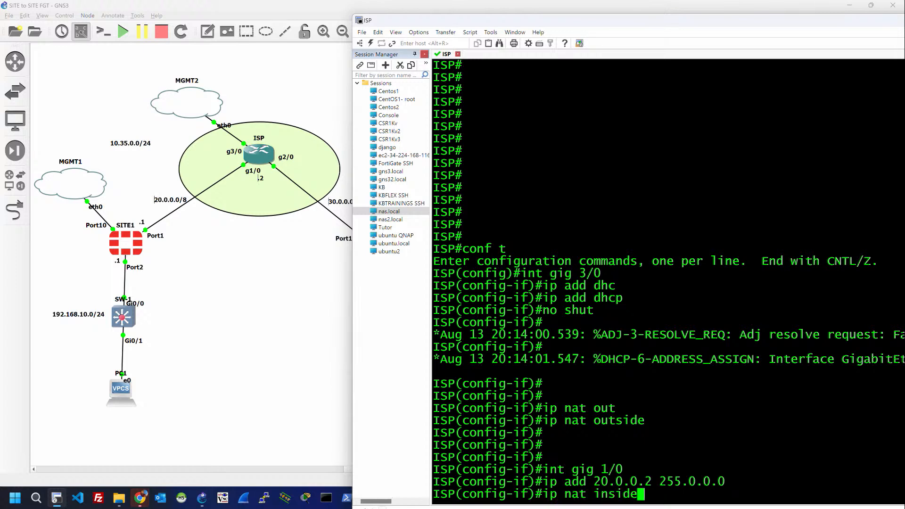
{"action": "key", "text": "Return"}
{"action": "type", "text": "j"}
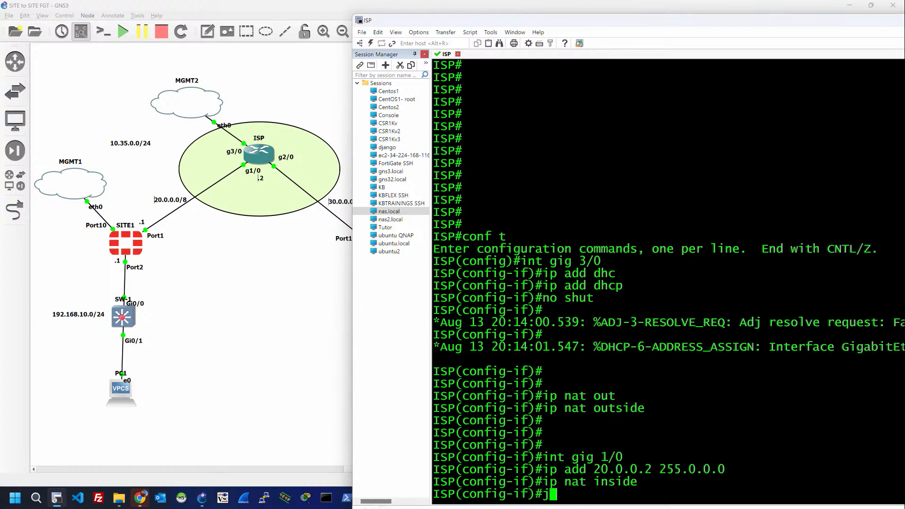
{"action": "type", "text": "o"}
{"action": "key", "text": "BackSpace"}
{"action": "key", "text": "BackSpace"}
{"action": "type", "text": "no shut"}
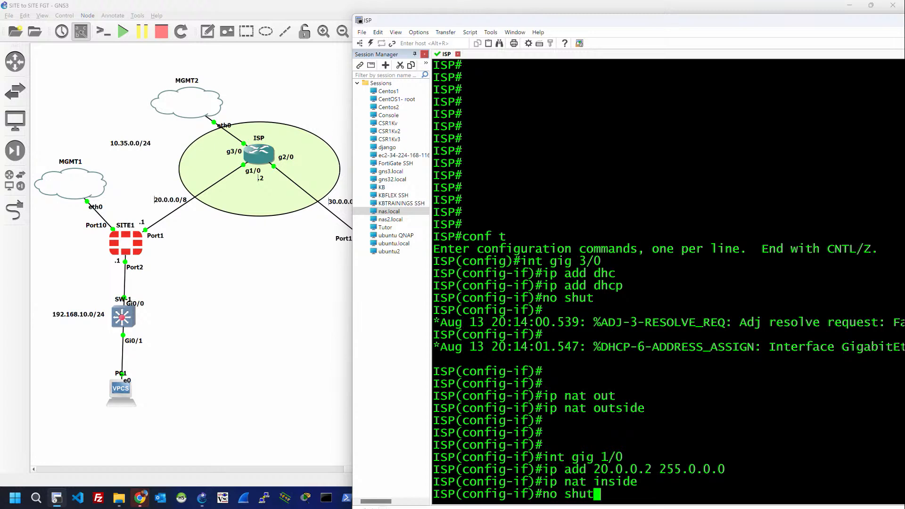
{"action": "key", "text": "Return"}
{"action": "key", "text": "Return"}
{"action": "key", "text": "Return"}
{"action": "key", "text": "Return"}
{"action": "key", "text": "Return"}
Step: Give Gi2/0 address 30.0.0.2 255.0.0.0, correcting the 30.0.0.0 typo, and mark it NAT inside
{"action": "type", "text": "int"}
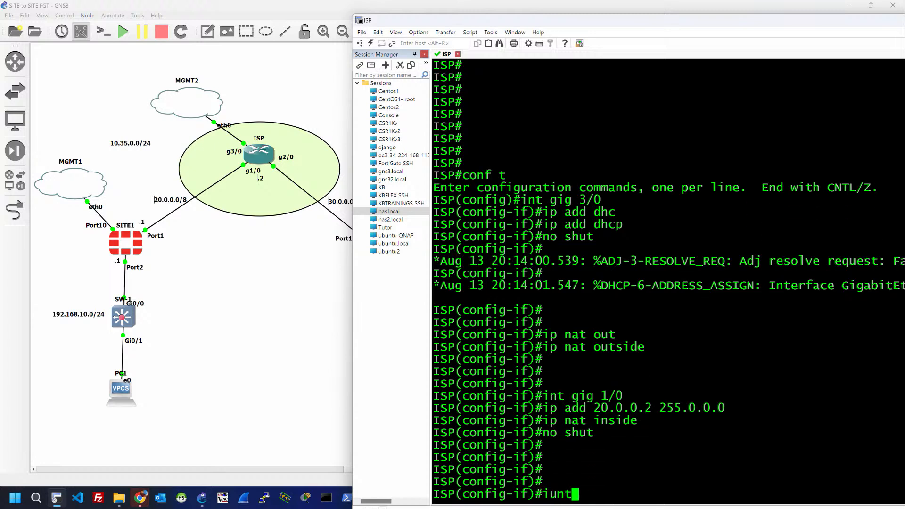
{"action": "key", "text": "BackSpace"}
{"action": "key", "text": "BackSpace"}
{"action": "type", "text": "nt gig 2/0"}
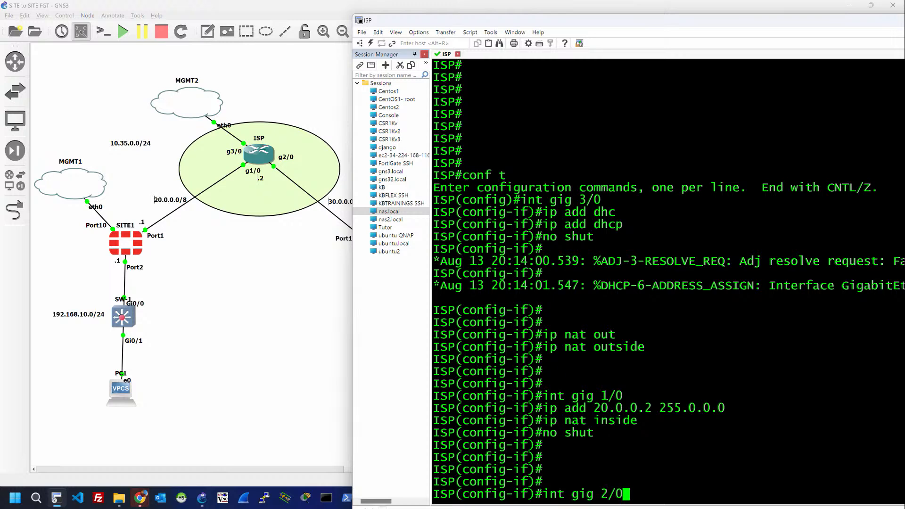
{"action": "key", "text": "Return"}
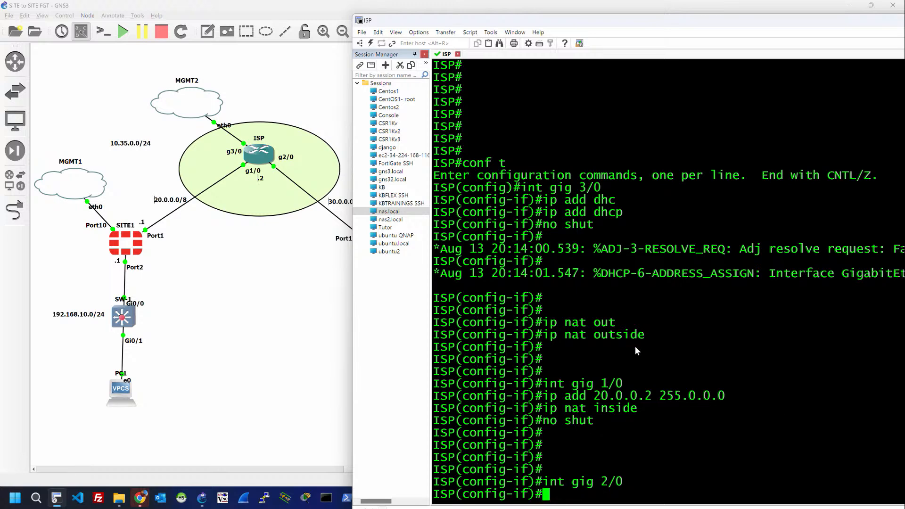
{"action": "type", "text": "ip add"}
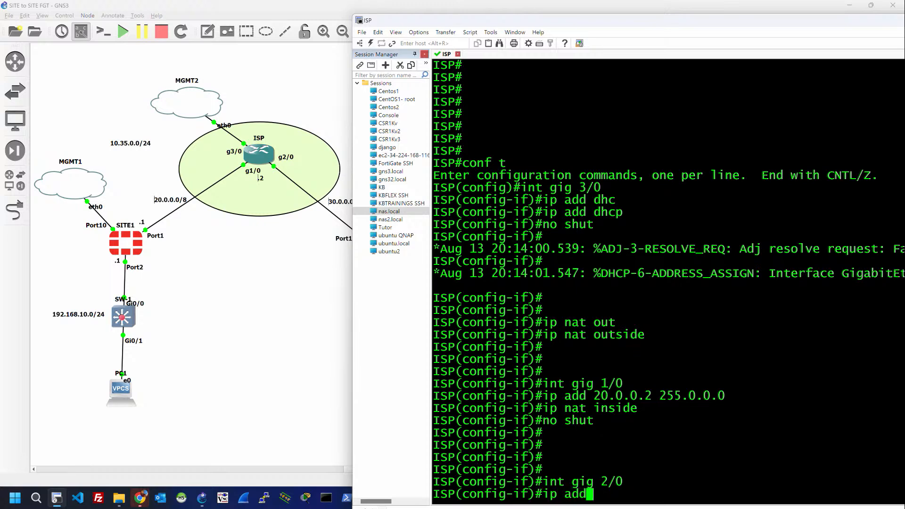
{"action": "type", "text": " 30.0.0.0 "}
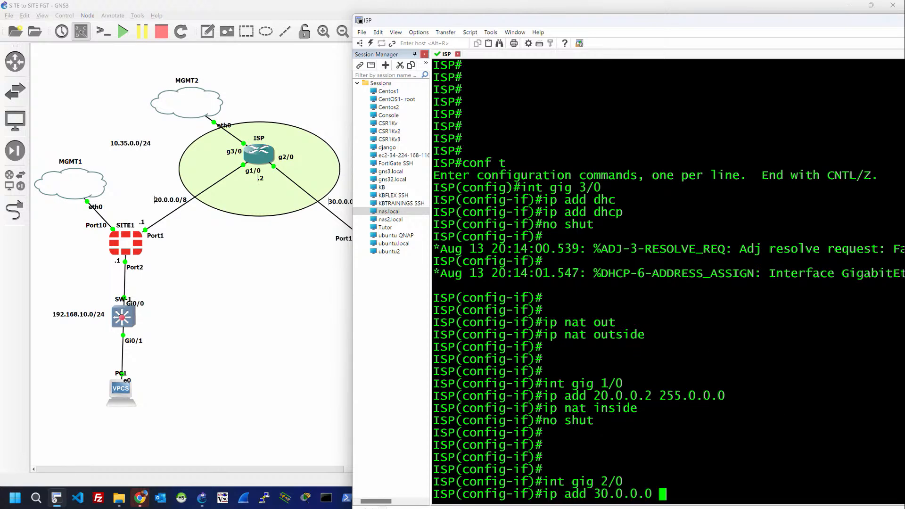
{"action": "type", "text": "255.0.0.0"}
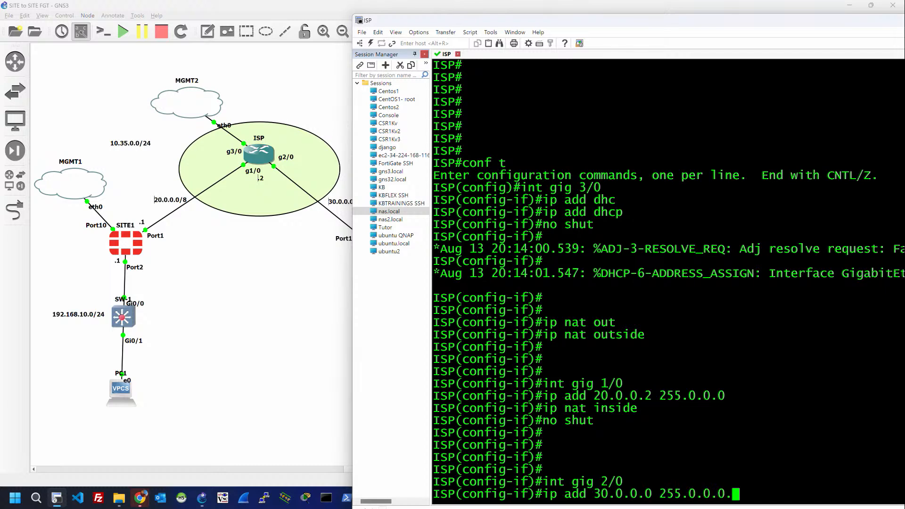
{"action": "key", "text": "Return"}
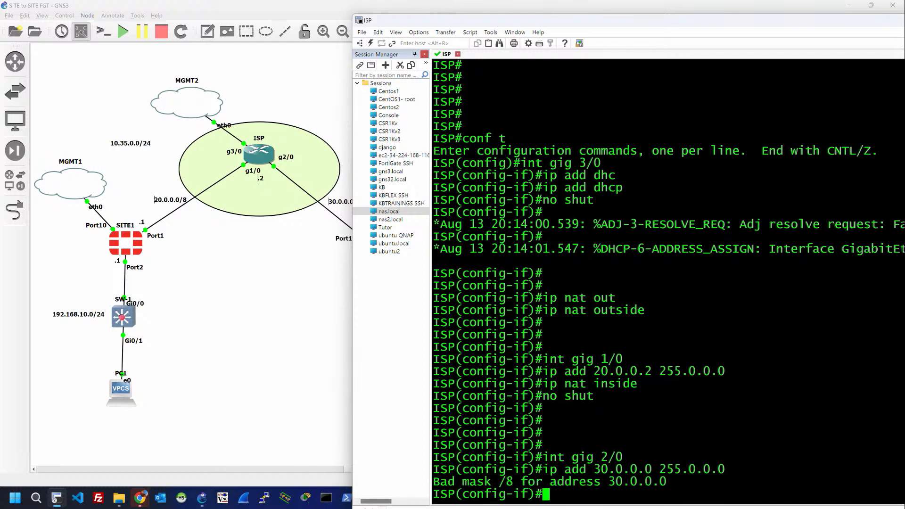
{"action": "key", "text": "Up"}
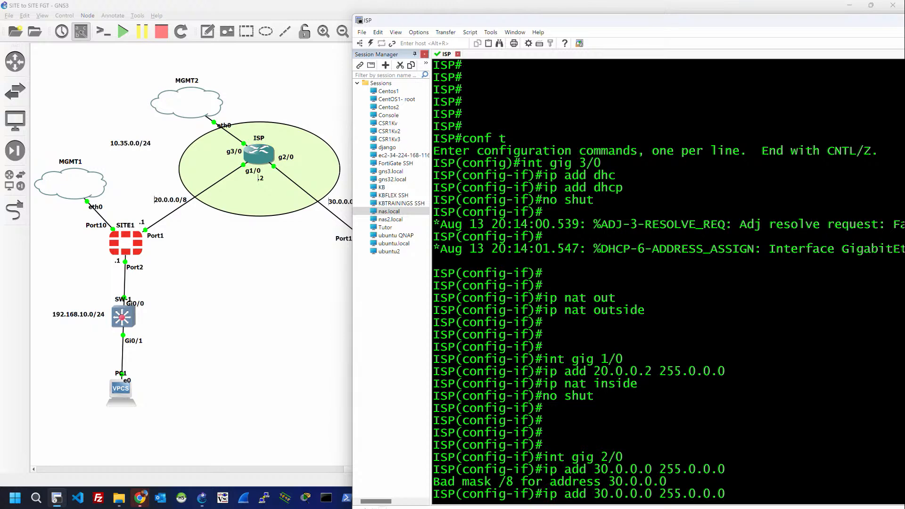
{"action": "key", "text": "Left"}
{"action": "key", "text": "Left"}
{"action": "key", "text": "Left"}
{"action": "key", "text": "Left"}
{"action": "key", "text": "Left"}
{"action": "key", "text": "Left"}
{"action": "key", "text": "Left"}
{"action": "key", "text": "Left"}
{"action": "key", "text": "Left"}
{"action": "key", "text": "Left"}
{"action": "key", "text": "BackSpace"}
{"action": "type", "text": "2"}
{"action": "key", "text": "Return"}
{"action": "key", "text": "Return"}
{"action": "key", "text": "Return"}
{"action": "key", "text": "Return"}
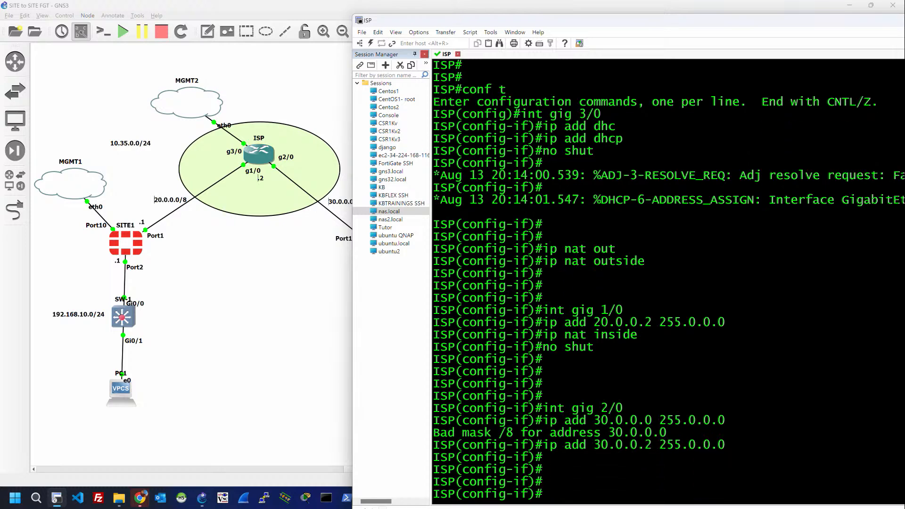
{"action": "type", "text": "ip nat inside"}
{"action": "key", "text": "Return"}
{"action": "key", "text": "Return"}
{"action": "key", "text": "Return"}
{"action": "key", "text": "Return"}
{"action": "key", "text": "Return"}
{"action": "key", "text": "Return"}
{"action": "key", "text": "Return"}
{"action": "key", "text": "Return"}
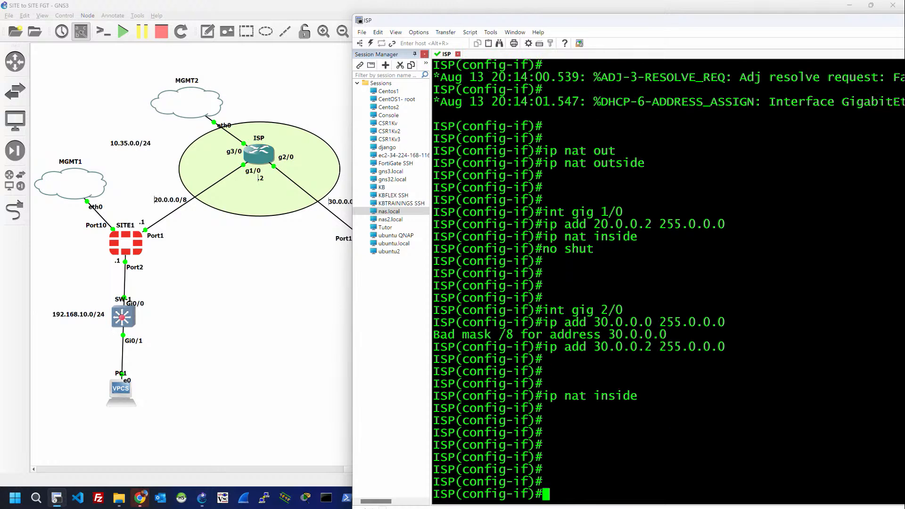
Step: Leave configuration mode and list the interface summary with show ip int br
{"action": "type", "text": "end"}
{"action": "key", "text": "Return"}
{"action": "key", "text": "Return"}
{"action": "key", "text": "Return"}
{"action": "key", "text": "Return"}
{"action": "type", "text": "show "}
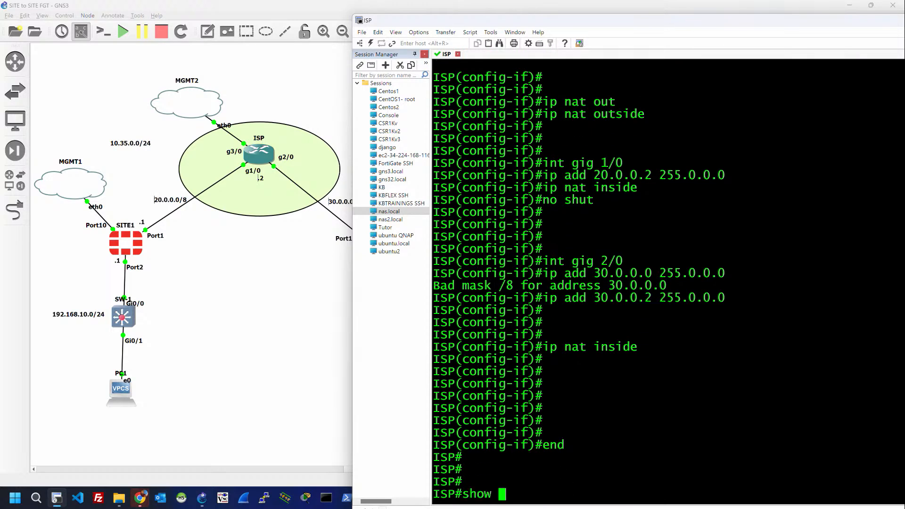
{"action": "type", "text": "ip int br"}
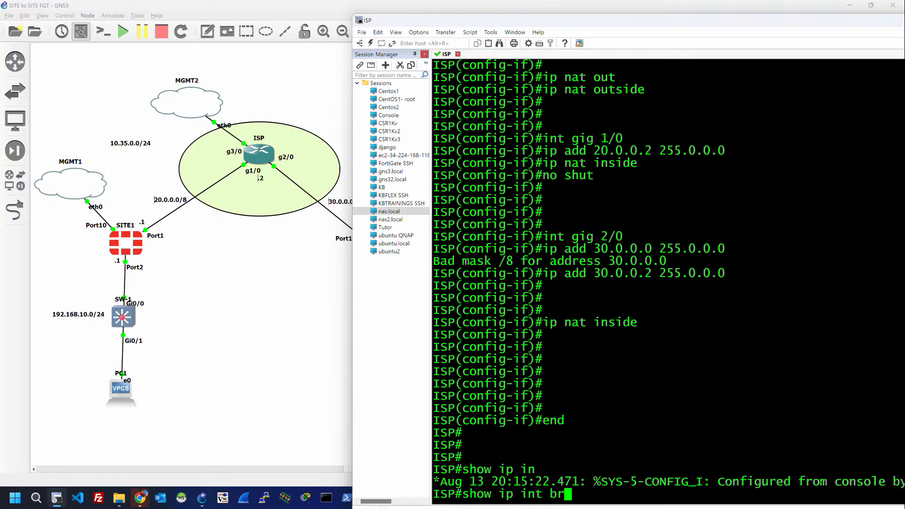
{"action": "key", "text": "Return"}
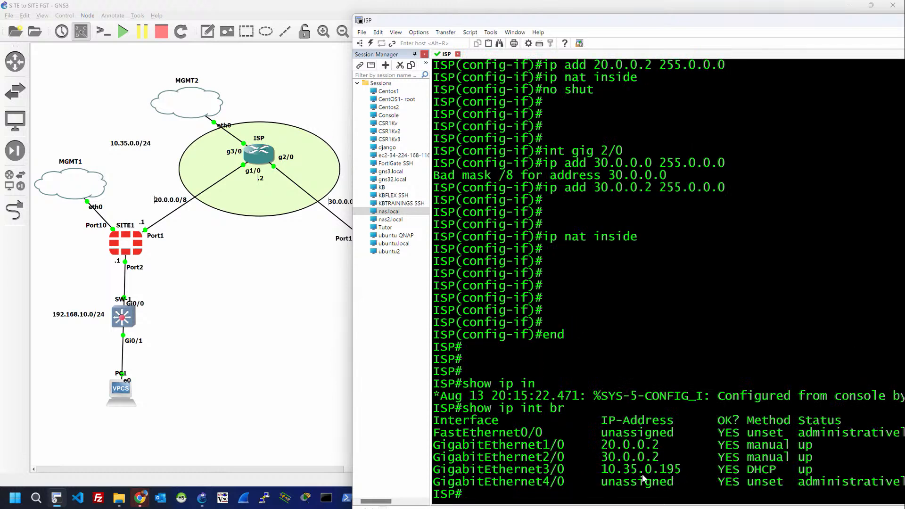
Step: Highlight DHCP address 10.35.0.195 and the 20.0.0.2 and 30.0.0.2 rows, then enter show ip route
{"action": "left_click_drag", "start_coordinate": [601, 470], "coordinate": [618, 471]}
{"action": "left_click_drag", "start_coordinate": [668, 472], "coordinate": [680, 471]}
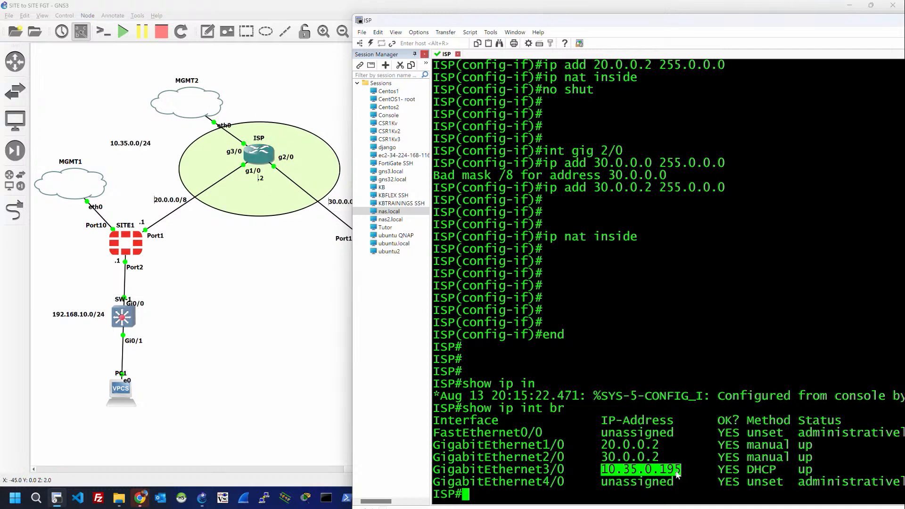
{"action": "left_click_drag", "start_coordinate": [602, 445], "coordinate": [679, 457]}
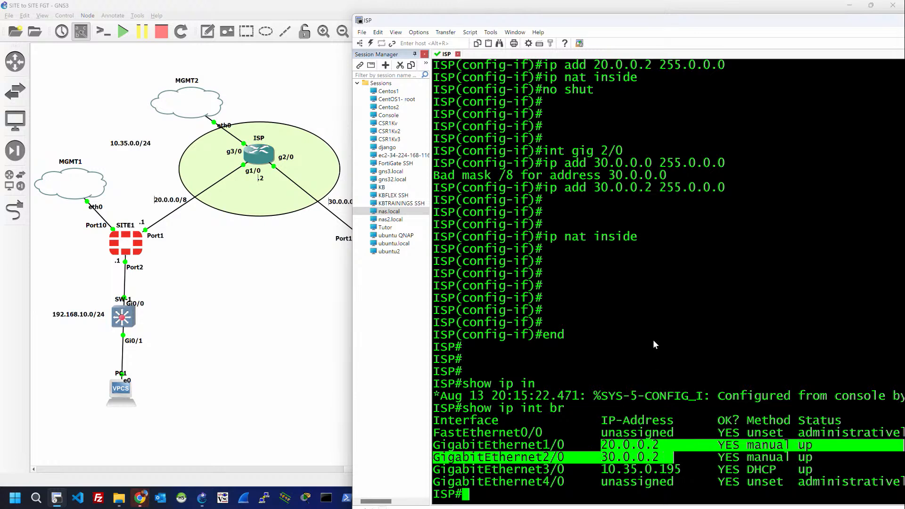
{"action": "left_click", "coordinate": [661, 314]}
{"action": "key", "text": "Return"}
{"action": "key", "text": "Return"}
{"action": "key", "text": "Return"}
{"action": "key", "text": "Return"}
{"action": "key", "text": "Return"}
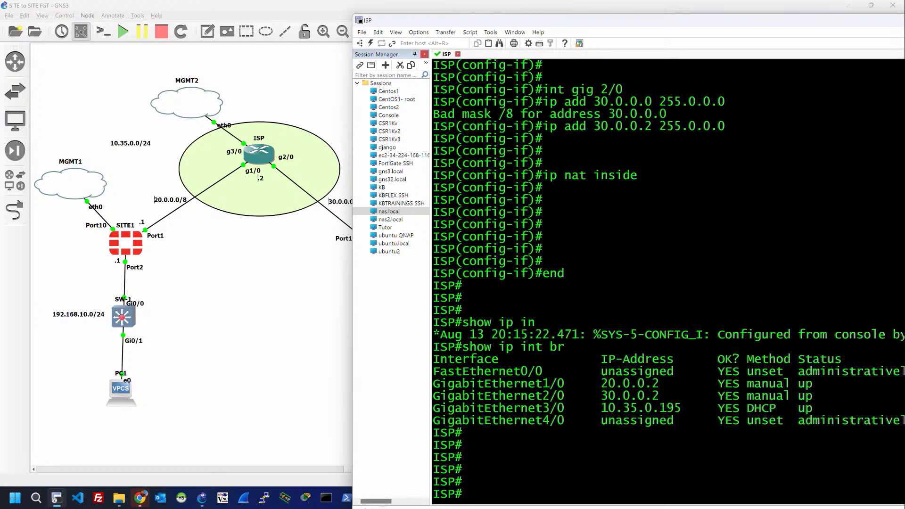
{"action": "type", "text": "show ip route"}
Step: Display the routing table and highlight the default route via 10.35.0.1
{"action": "key", "text": "Return"}
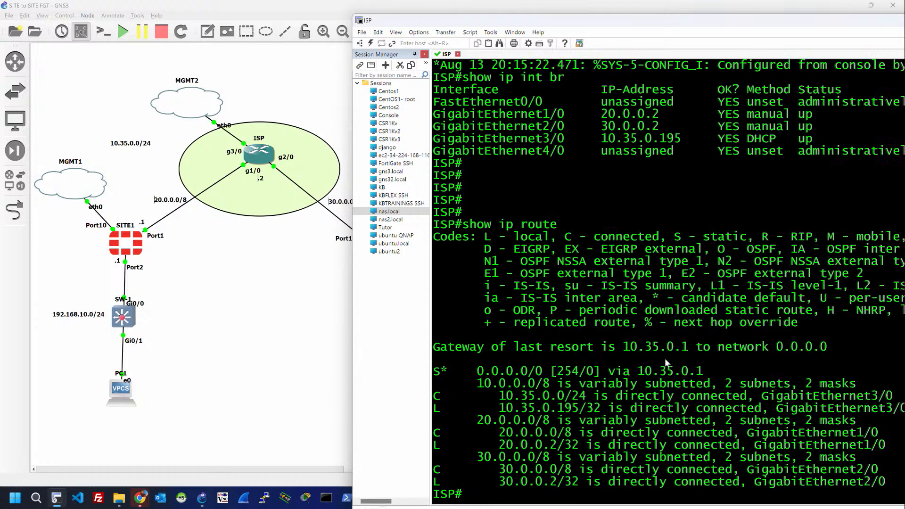
{"action": "left_click_drag", "start_coordinate": [638, 372], "coordinate": [715, 373]}
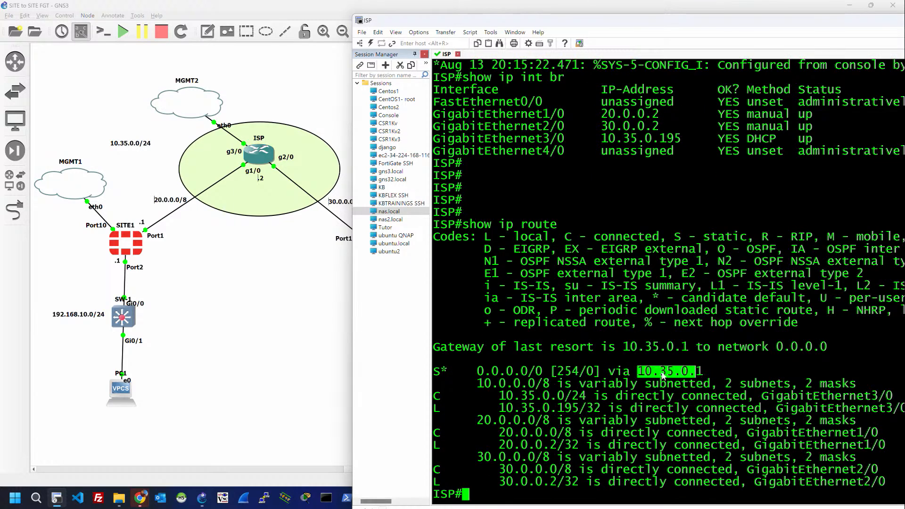
{"action": "left_click_drag", "start_coordinate": [593, 372], "coordinate": [719, 380]}
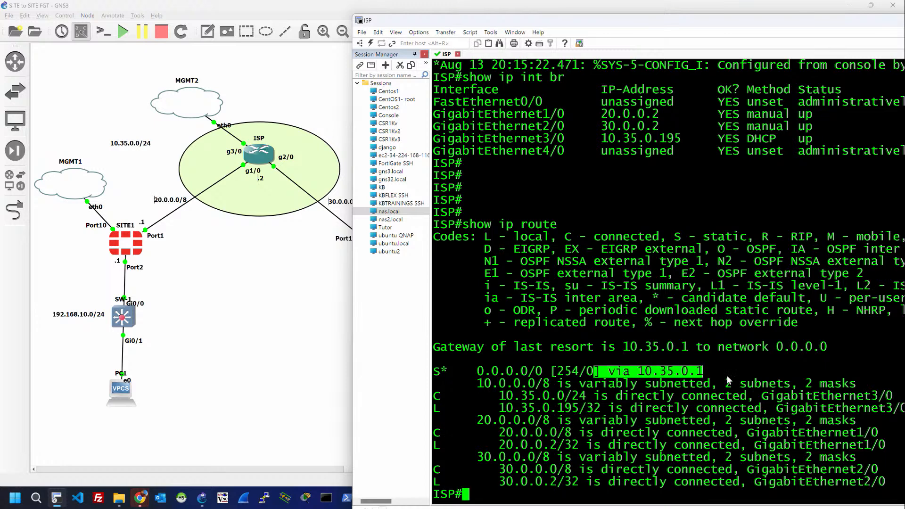
{"action": "left_click", "coordinate": [704, 421]}
{"action": "key", "text": "Return"}
{"action": "key", "text": "Return"}
{"action": "key", "text": "Return"}
{"action": "key", "text": "Return"}
{"action": "key", "text": "Return"}
{"action": "key", "text": "Return"}
{"action": "key", "text": "Return"}
{"action": "key", "text": "Return"}
{"action": "key", "text": "Return"}
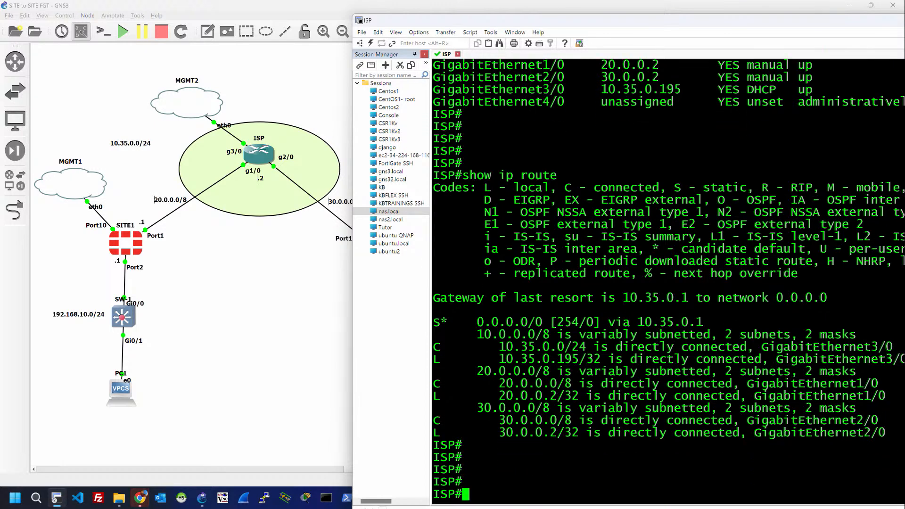
Step: Ping 8.8.8.8 (fails 0/5) and gateway 10.35.0.1 (answers 1/5)
{"action": "type", "text": "ping 8.8.8.8"}
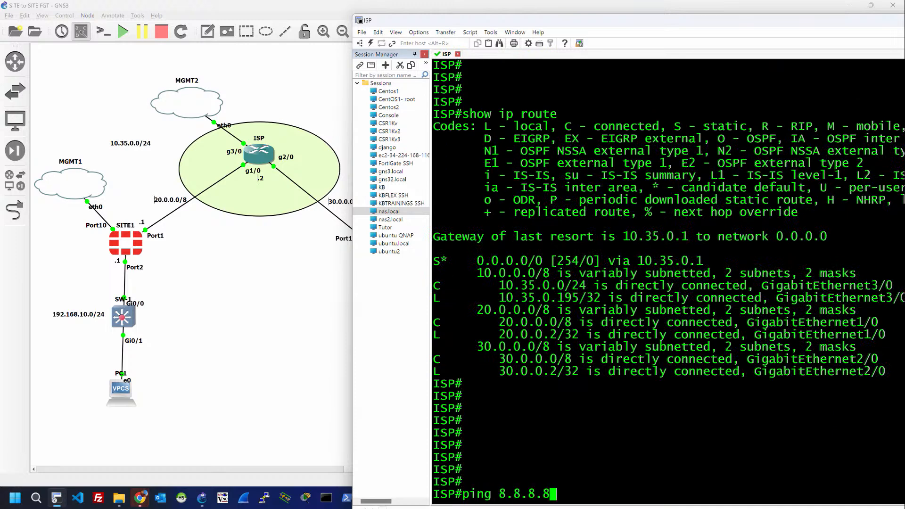
{"action": "key", "text": "Return"}
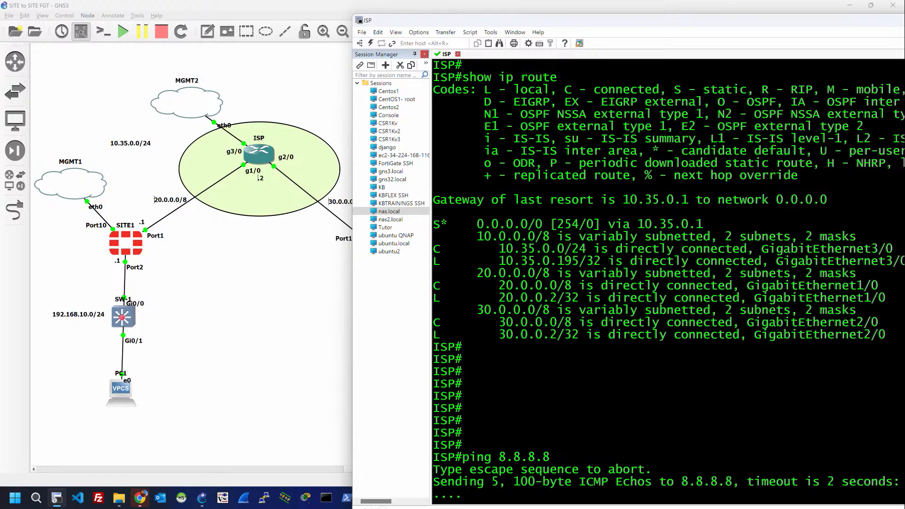
{"action": "key", "text": "Return"}
{"action": "key", "text": "Return"}
{"action": "key", "text": "Return"}
{"action": "key", "text": "Return"}
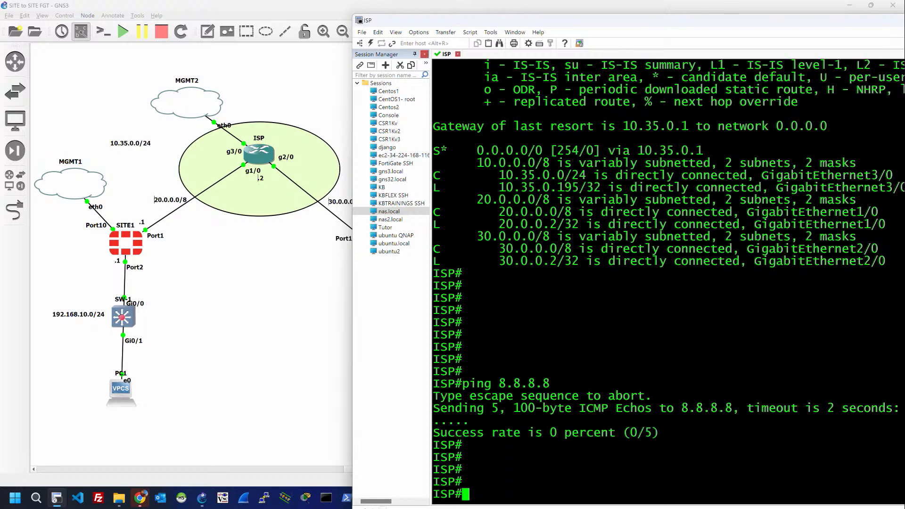
{"action": "key", "text": "Up"}
{"action": "key", "text": "BackSpace"}
{"action": "key", "text": "BackSpace"}
{"action": "key", "text": "BackSpace"}
{"action": "key", "text": "BackSpace"}
{"action": "key", "text": "BackSpace"}
{"action": "key", "text": "BackSpace"}
{"action": "key", "text": "BackSpace"}
{"action": "type", "text": "10.35.0.1"}
{"action": "key", "text": "Return"}
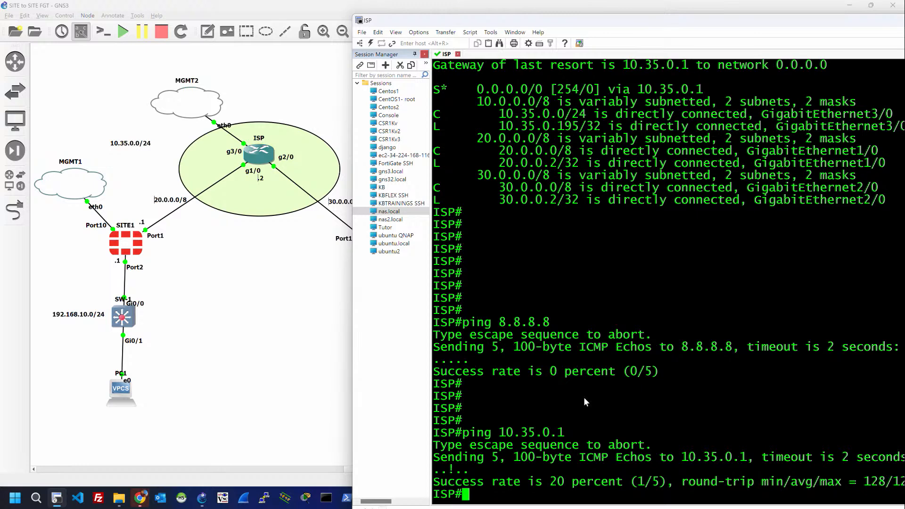
{"action": "key", "text": "Return"}
{"action": "key", "text": "Return"}
{"action": "key", "text": "Return"}
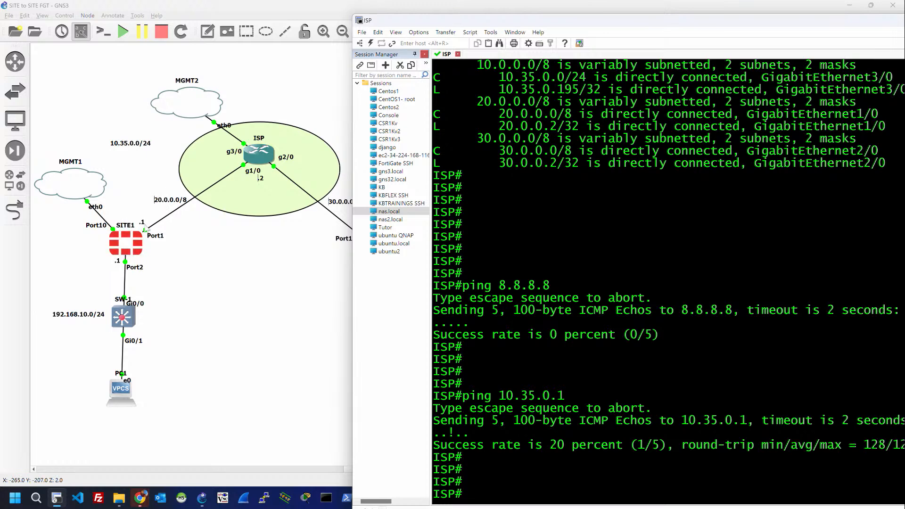
{"action": "key", "text": "Return"}
{"action": "key", "text": "Return"}
{"action": "key", "text": "Return"}
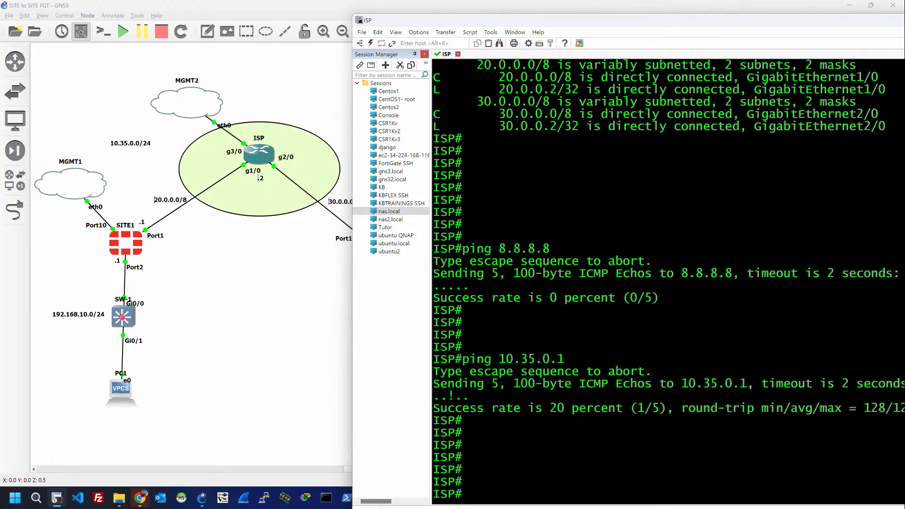
Step: From global configuration, create the standard access list named LOCAL on the ISP router
{"action": "type", "text": "conf t"}
{"action": "key", "text": "Return"}
{"action": "type", "text": "ip"}
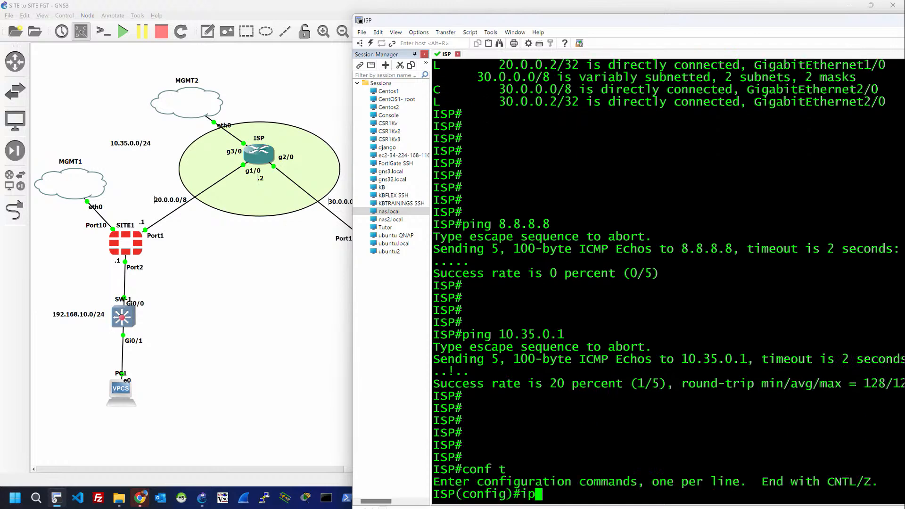
{"action": "key", "text": "BackSpace"}
{"action": "key", "text": "BackSpace"}
{"action": "type", "text": "ip acces"}
{"action": "key", "text": "Tab"}
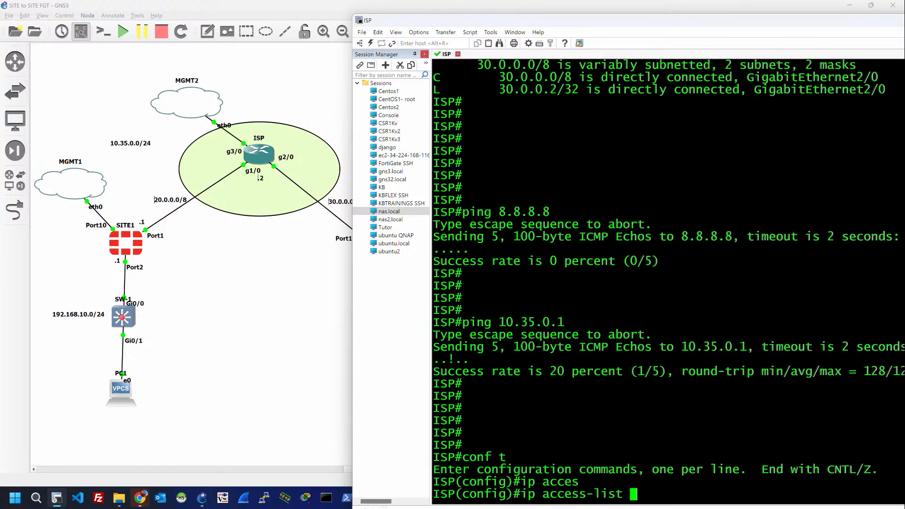
{"action": "type", "text": "St"}
{"action": "key", "text": "Tab"}
{"action": "type", "text": "LOCAL"}
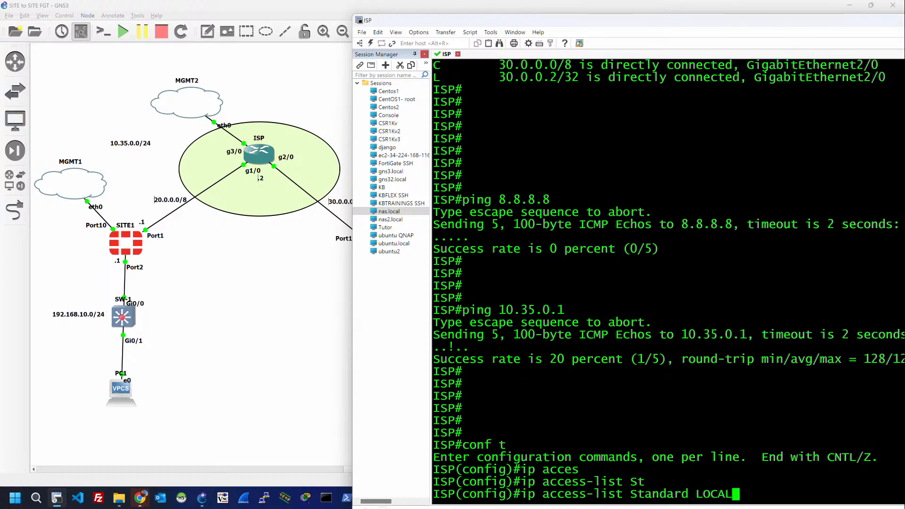
{"action": "key", "text": "Return"}
Step: Permit 20.0.0.0 0.255.255.255 and 30.0.0.0 0.255.255.255 in access list LOCAL
{"action": "type", "text": "perm"}
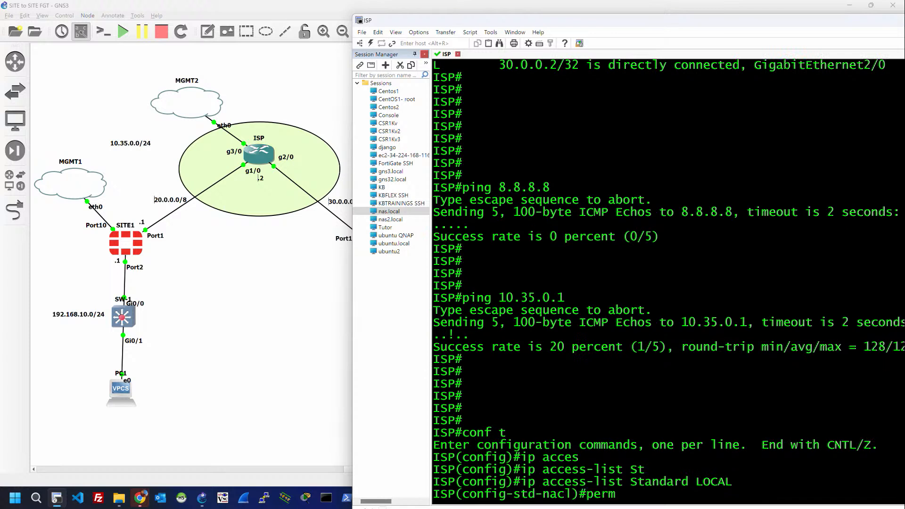
{"action": "key", "text": "Tab"}
{"action": "type", "text": "2"}
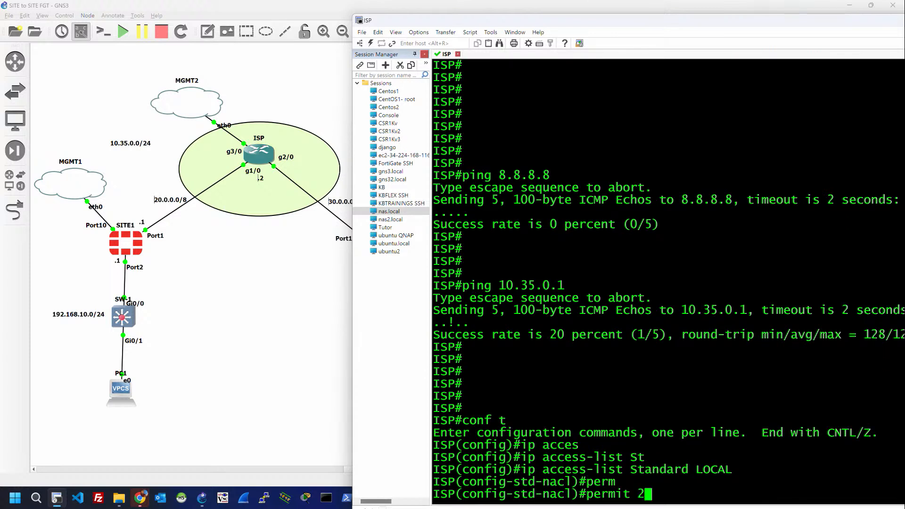
{"action": "type", "text": "0.0.0.0 0."}
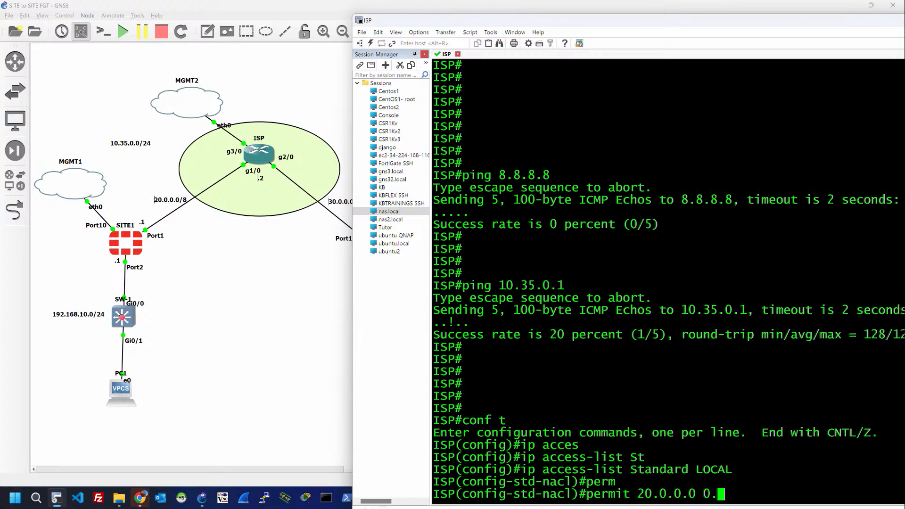
{"action": "type", "text": "255.255.255.255.55"}
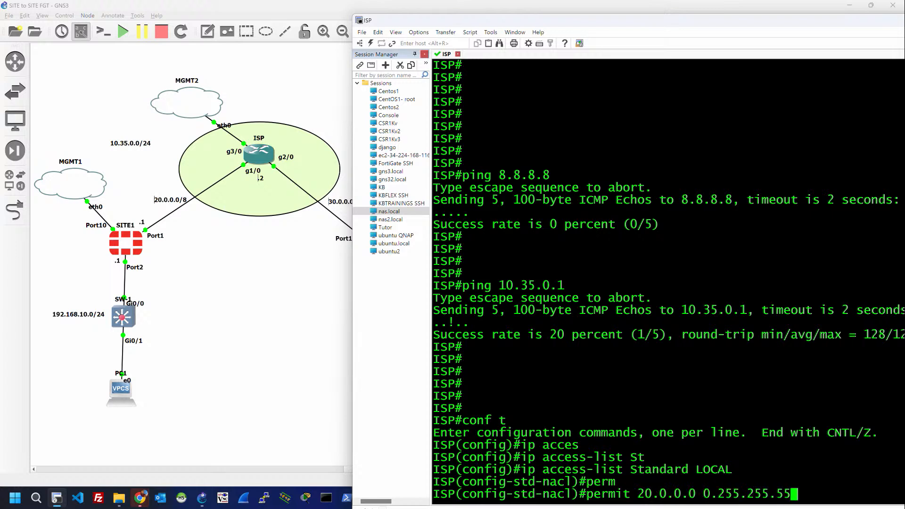
{"action": "key", "text": "BackSpace"}
{"action": "key", "text": "BackSpace"}
{"action": "key", "text": "BackSpace"}
{"action": "type", "text": "255"}
{"action": "key", "text": "Return"}
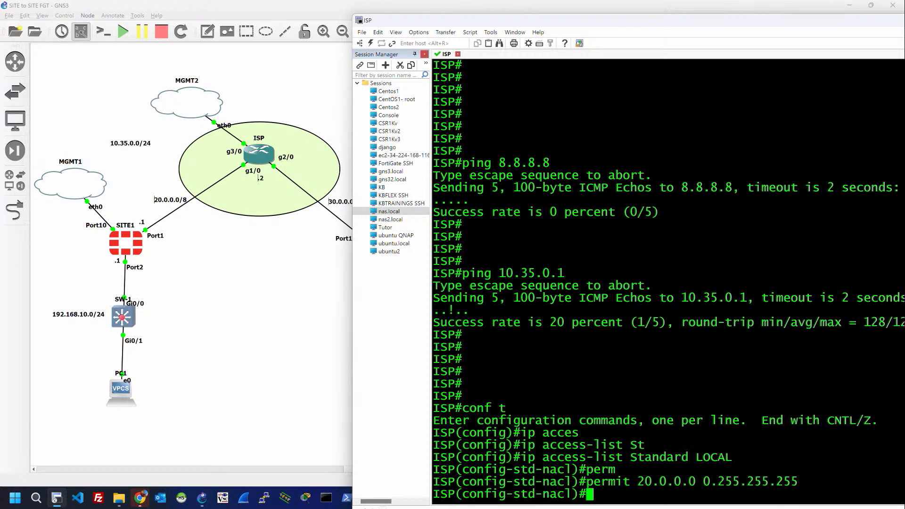
{"action": "key", "text": "Up"}
{"action": "key", "text": "Left"}
{"action": "key", "text": "Left"}
{"action": "key", "text": "Left"}
{"action": "key", "text": "Left"}
{"action": "key", "text": "Left"}
{"action": "key", "text": "Left"}
{"action": "key", "text": "Left"}
{"action": "key", "text": "Left"}
{"action": "key", "text": "Left"}
{"action": "key", "text": "Left"}
{"action": "key", "text": "Left"}
{"action": "key", "text": "Left"}
{"action": "key", "text": "Left"}
{"action": "key", "text": "Left"}
{"action": "key", "text": "Left"}
{"action": "key", "text": "Left"}
{"action": "key", "text": "Left"}
{"action": "key", "text": "Left"}
{"action": "key", "text": "Left"}
{"action": "key", "text": "Left"}
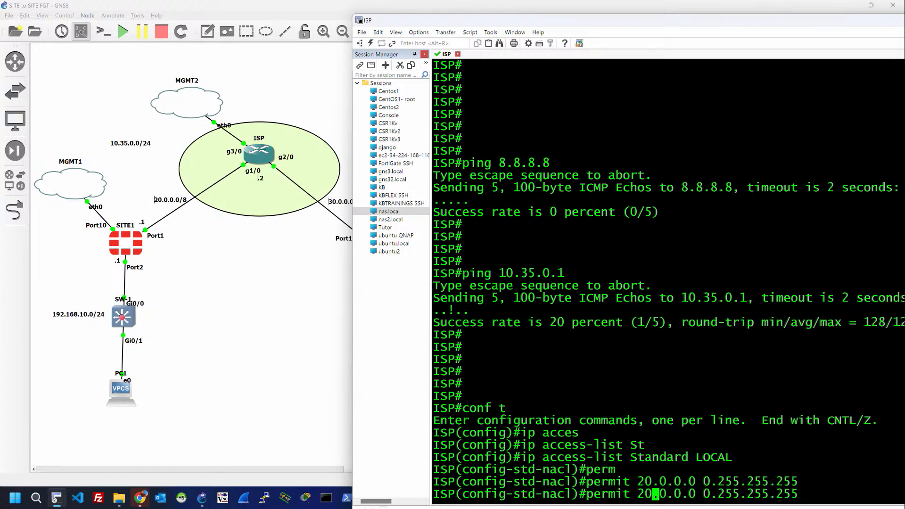
{"action": "key", "text": "Left"}
{"action": "key", "text": "BackSpace"}
{"action": "type", "text": "3"}
{"action": "key", "text": "Return"}
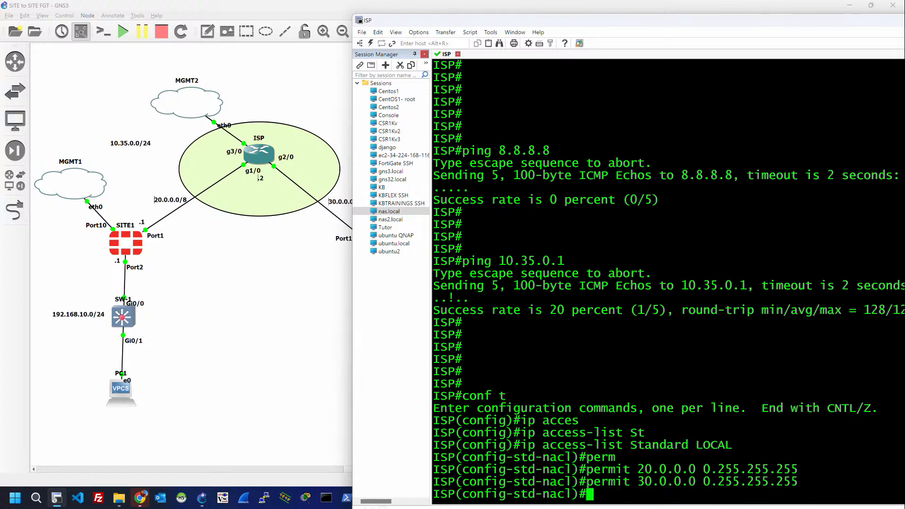
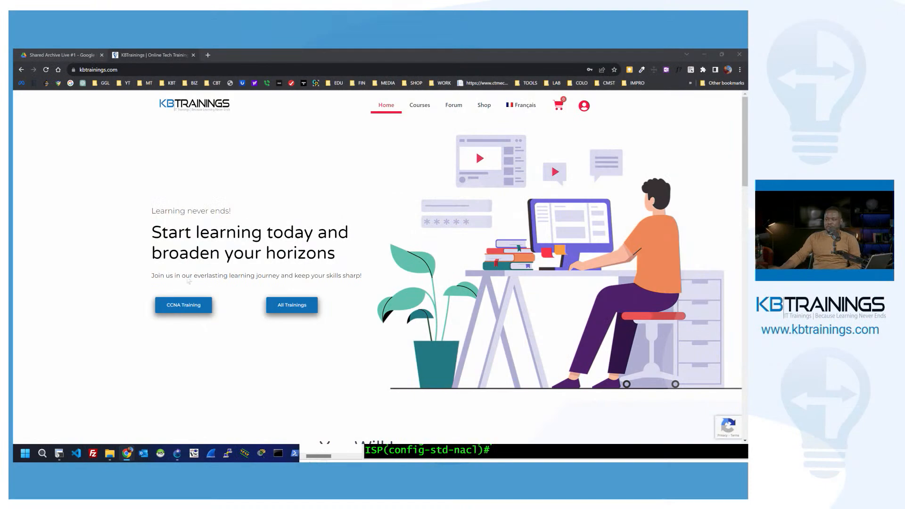
Step: Open the KBTrainings CCNA Training page and scroll through its content
{"action": "left_click", "coordinate": [187, 305]}
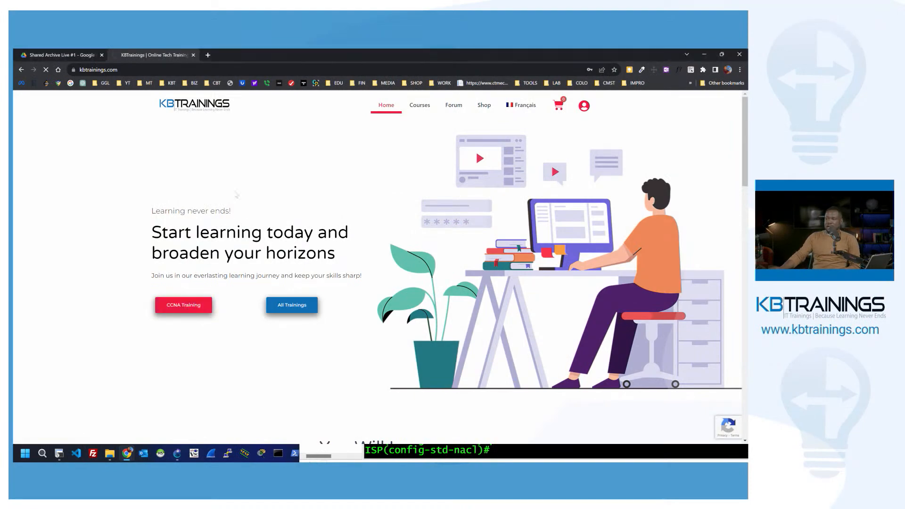
{"action": "scroll", "coordinate": [187, 305], "scroll_direction": "down", "scroll_amount": 5}
{"action": "scroll", "coordinate": [259, 218], "scroll_direction": "down", "scroll_amount": 15}
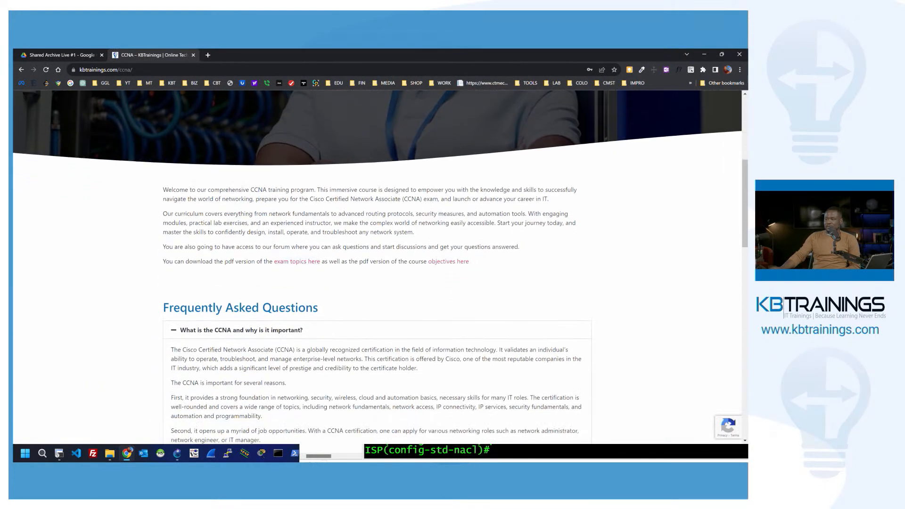
{"action": "scroll", "coordinate": [259, 219], "scroll_direction": "up", "scroll_amount": 2}
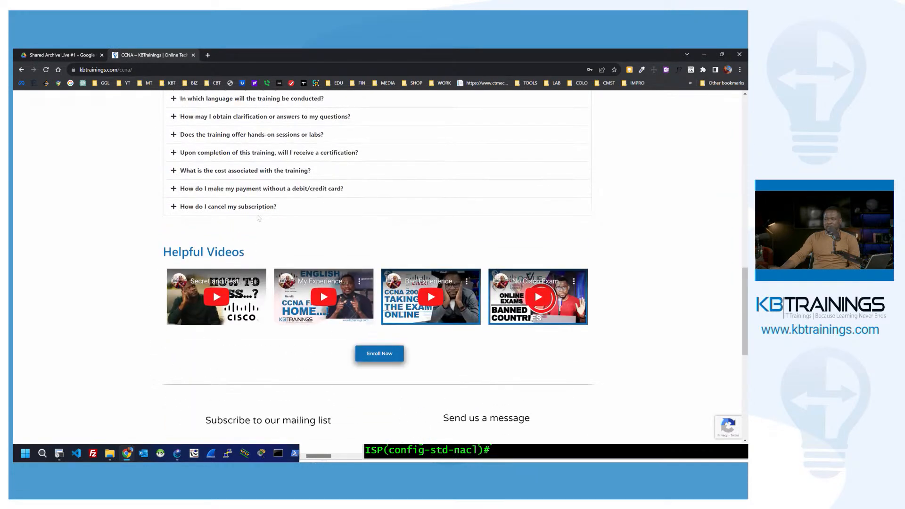
{"action": "scroll", "coordinate": [385, 293], "scroll_direction": "up", "scroll_amount": 5}
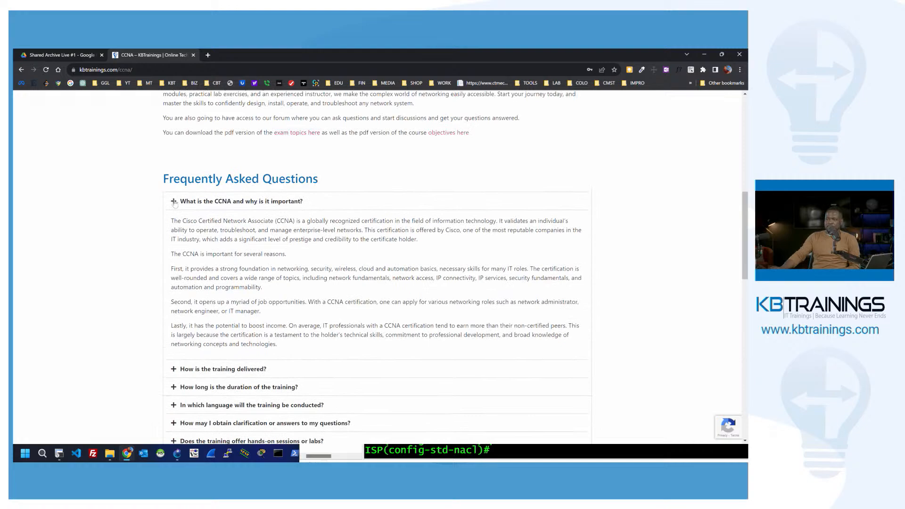
Step: Collapse the first FAQ answer and glance at the Shared Archive Drive tab before returning
{"action": "left_click", "coordinate": [174, 201]}
{"action": "scroll", "coordinate": [291, 281], "scroll_direction": "up", "scroll_amount": 5}
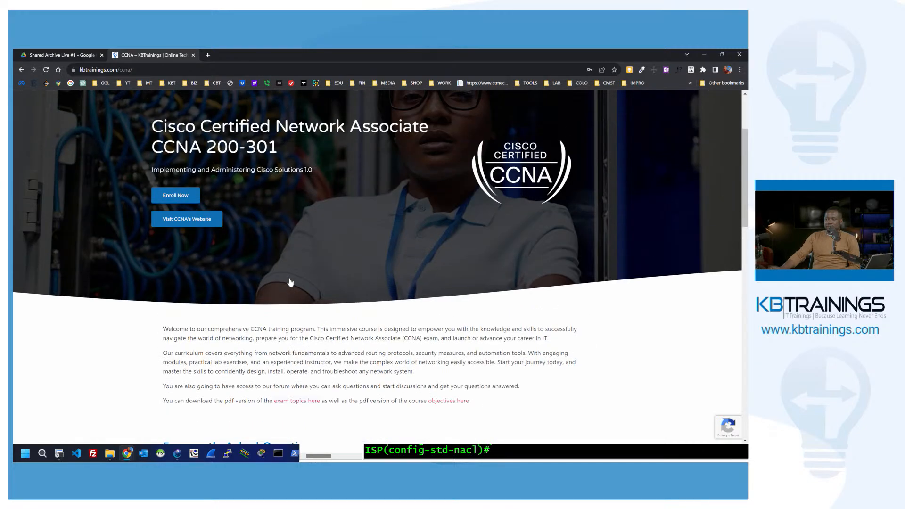
{"action": "scroll", "coordinate": [290, 282], "scroll_direction": "up", "scroll_amount": 2}
{"action": "left_click", "coordinate": [73, 53]}
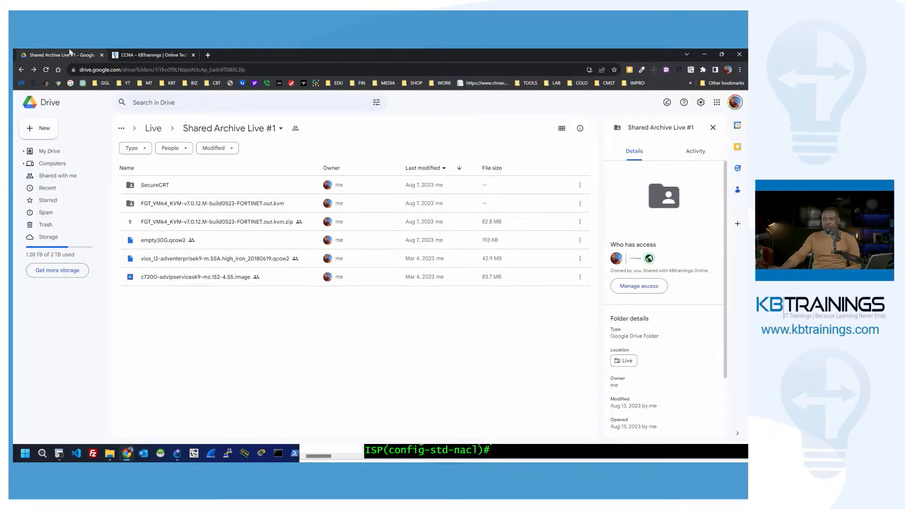
{"action": "left_click", "coordinate": [145, 54]}
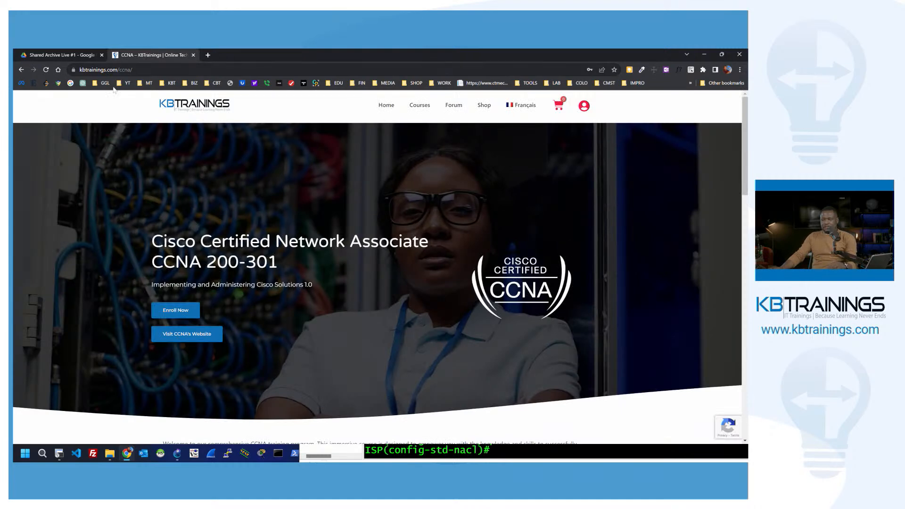
{"action": "key", "text": "alt+Tab"}
Step: Bring up the GNS3 lab and the ISP router's console at the config-std-nacl prompt
{"action": "key", "text": "alt+Tab"}
{"action": "key", "text": "alt+Tab"}
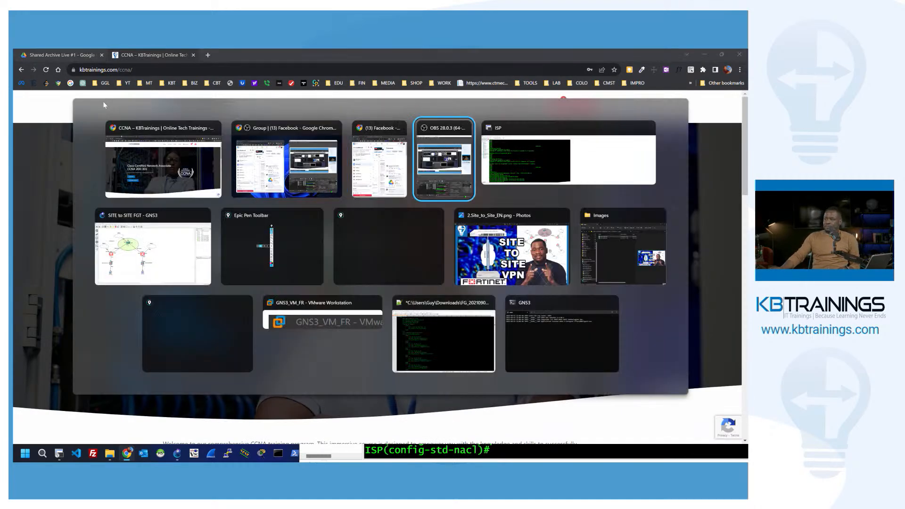
{"action": "key", "text": "alt+Tab"}
{"action": "key", "text": "alt+Tab"}
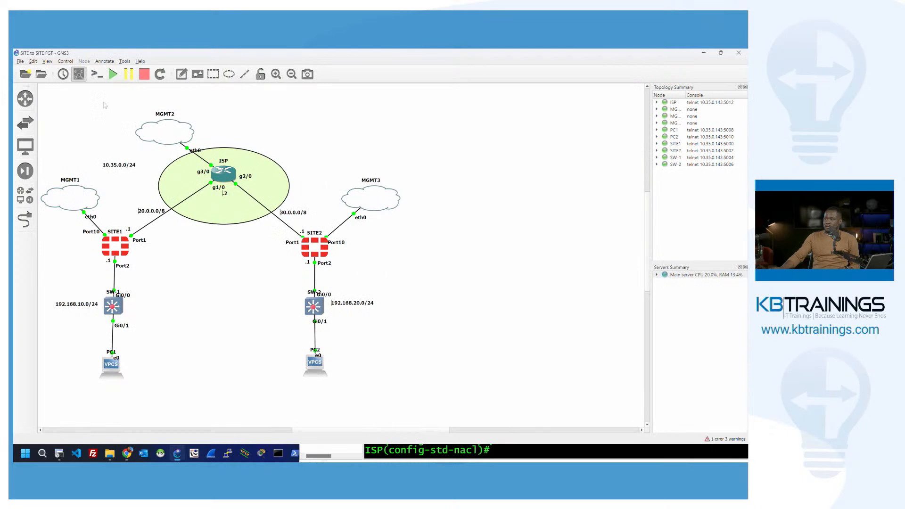
{"action": "key", "text": "alt+Tab"}
{"action": "key", "text": "alt+Tab"}
{"action": "key", "text": "alt+Tab"}
{"action": "key", "text": "alt+Tab"}
{"action": "key", "text": "alt+Tab"}
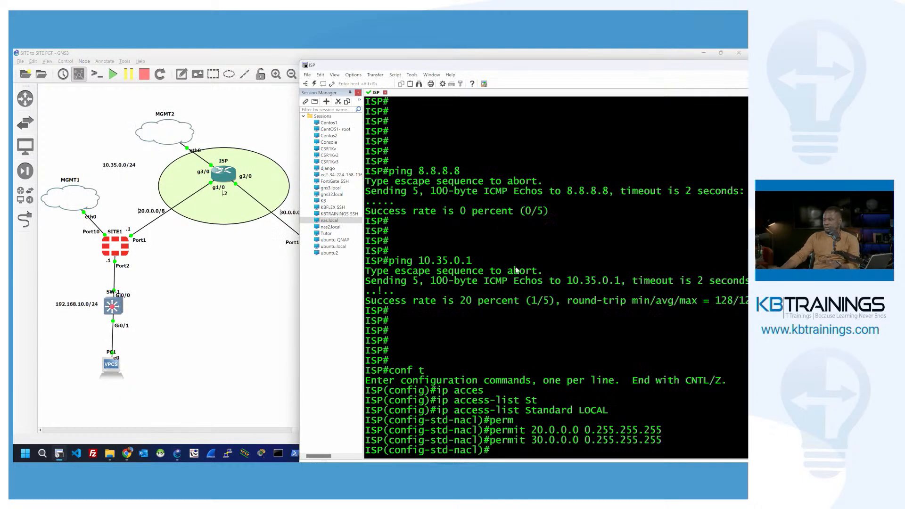
{"action": "key", "text": "Return"}
{"action": "key", "text": "Return"}
{"action": "key", "text": "Return"}
{"action": "key", "text": "Return"}
{"action": "key", "text": "Return"}
{"action": "key", "text": "Return"}
{"action": "key", "text": "Return"}
{"action": "key", "text": "Return"}
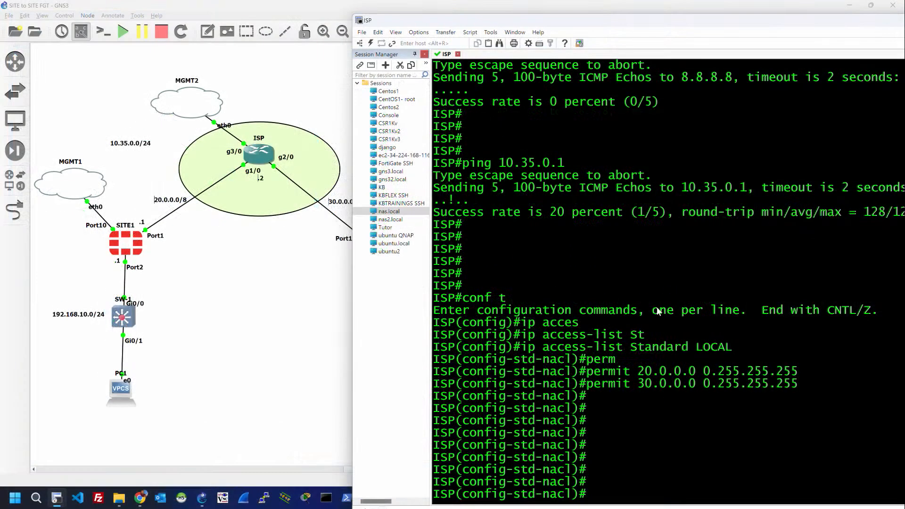
Step: Exit access-list mode and enter 'ip nat inside source list LOCAL'
{"action": "key", "text": "Return"}
{"action": "key", "text": "Return"}
{"action": "key", "text": "Return"}
{"action": "key", "text": "Return"}
{"action": "key", "text": "Return"}
{"action": "key", "text": "Return"}
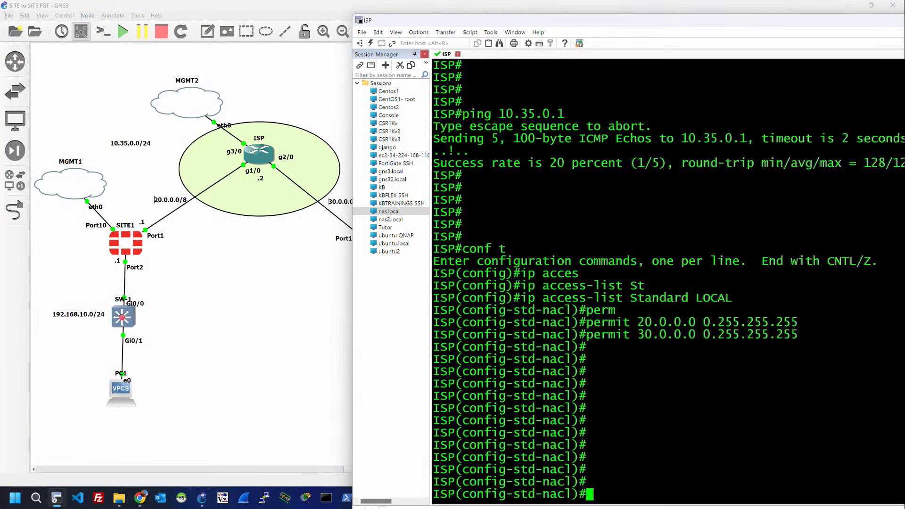
{"action": "key", "text": "Return"}
{"action": "key", "text": "Return"}
{"action": "type", "text": "e"}
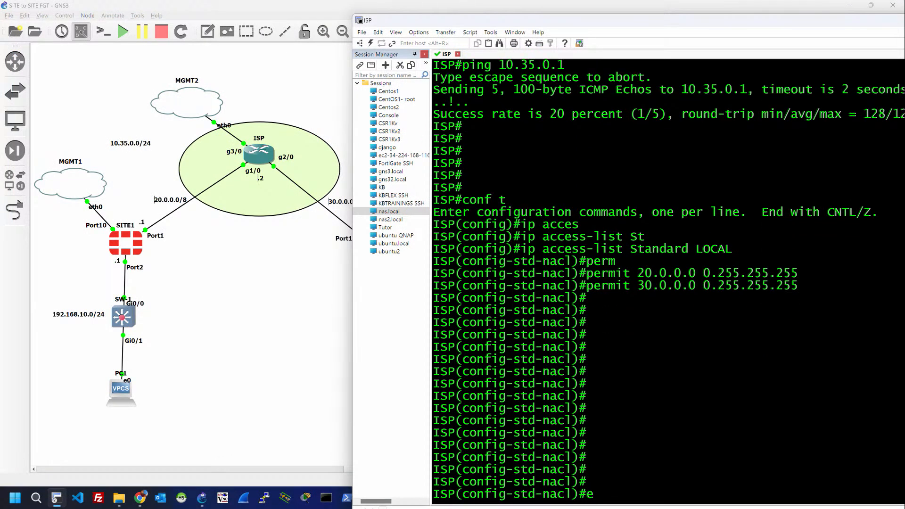
{"action": "type", "text": "xit"}
{"action": "key", "text": "Return"}
{"action": "key", "text": "Return"}
{"action": "key", "text": "Return"}
{"action": "key", "text": "Return"}
{"action": "type", "text": "ig)#i"}
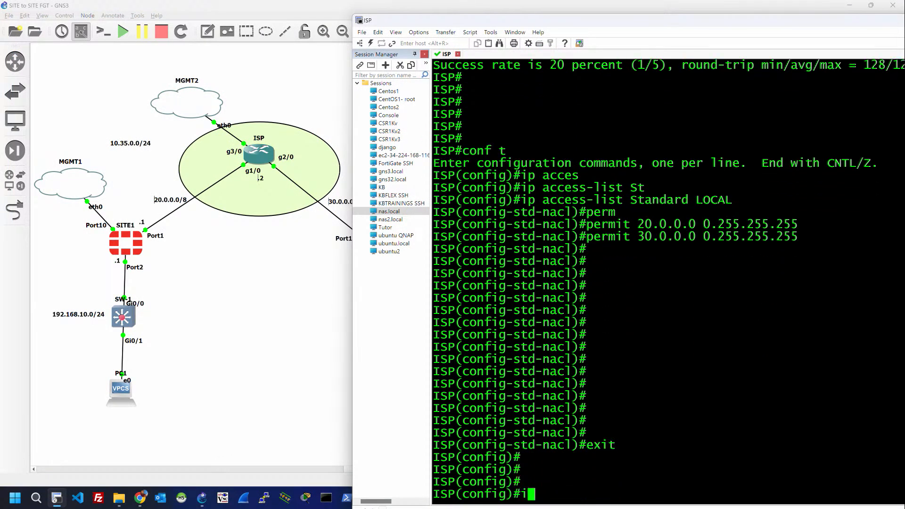
{"action": "type", "text": "p nat inside sou"}
{"action": "key", "text": "Tab"}
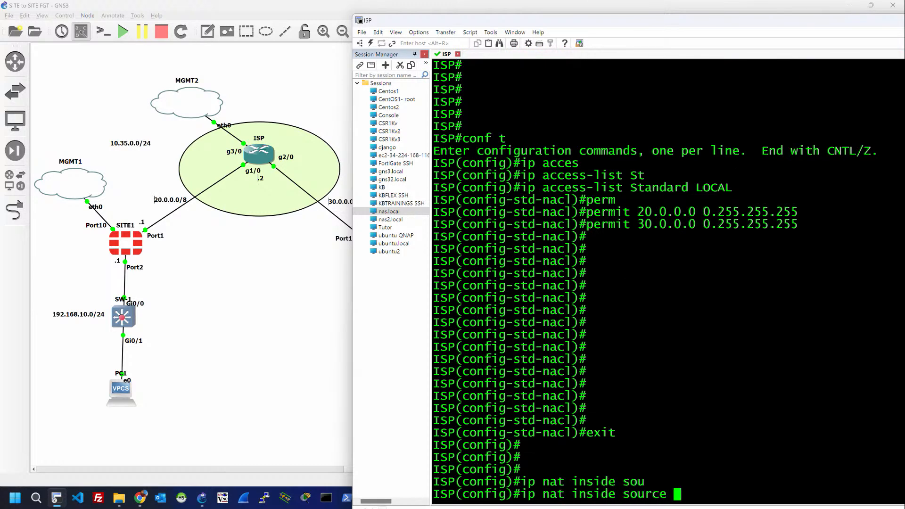
{"action": "type", "text": "li"}
{"action": "key", "text": "Tab"}
{"action": "type", "text": "LOCAL"}
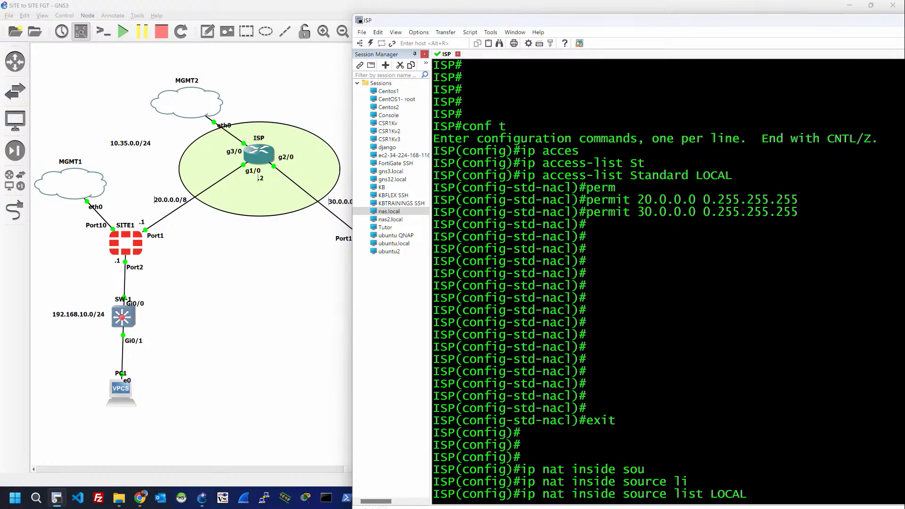
{"action": "key", "text": "Return"}
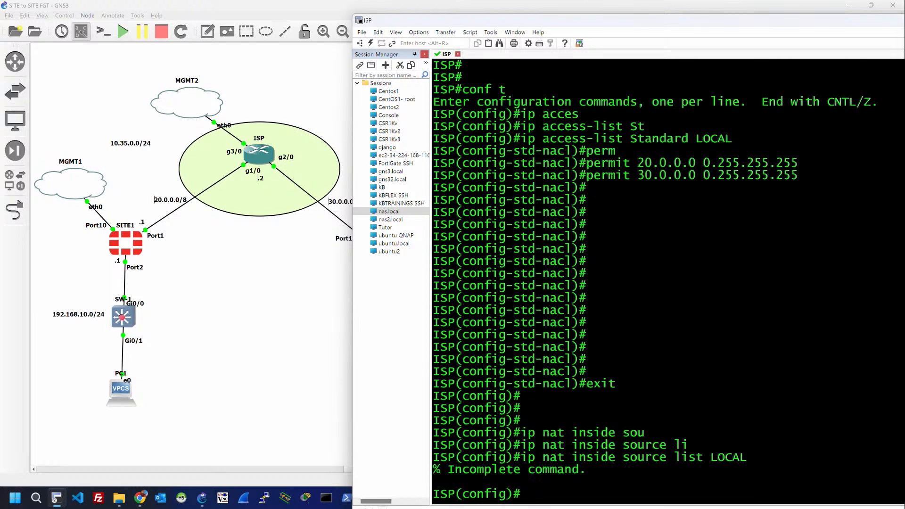
Step: Extend the NAT rule with interface GigabitEthernet 3/0 and overload, then end configuration
{"action": "key", "text": "Up"}
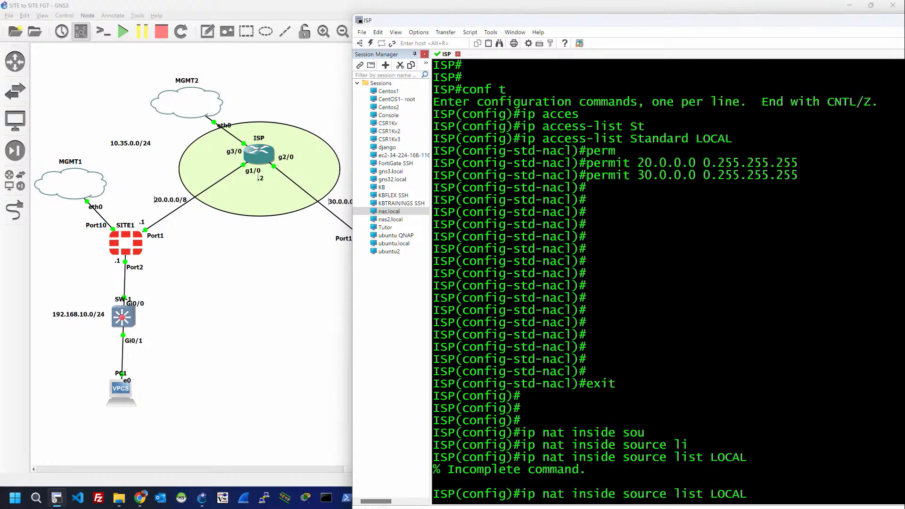
{"action": "type", "text": "int"}
{"action": "key", "text": "Tab"}
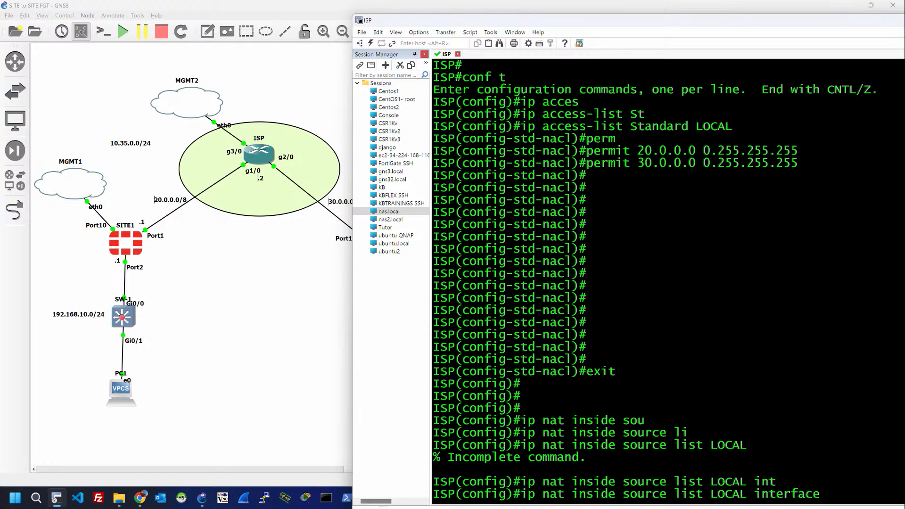
{"action": "type", "text": "gig"}
{"action": "key", "text": "Tab"}
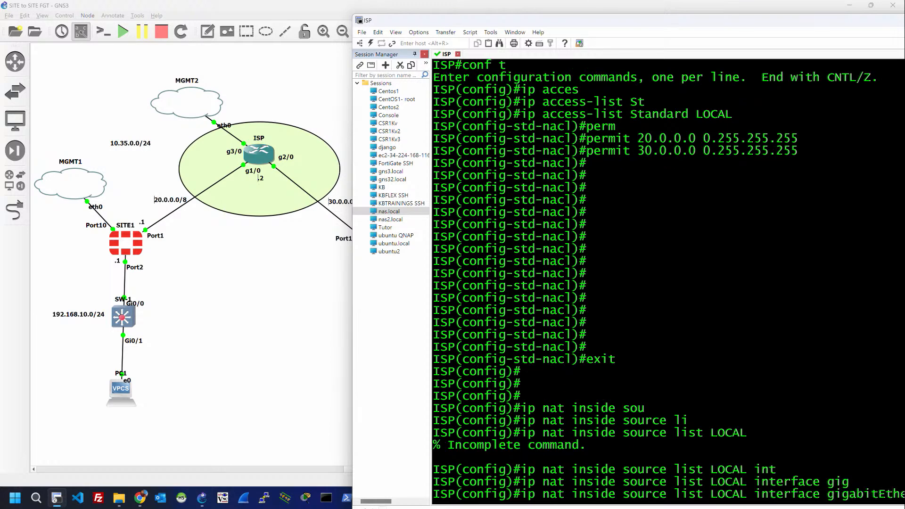
{"action": "key", "text": "Return"}
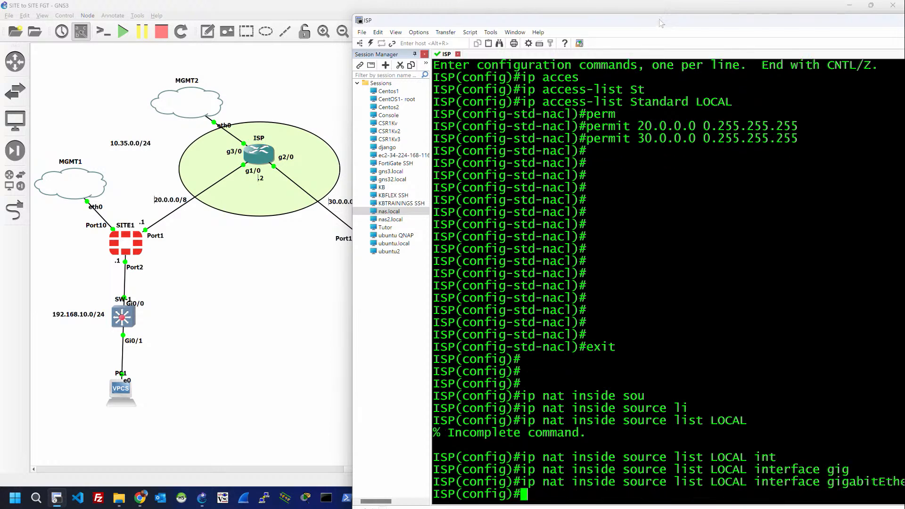
{"action": "left_click_drag", "start_coordinate": [661, 19], "coordinate": [516, 14]}
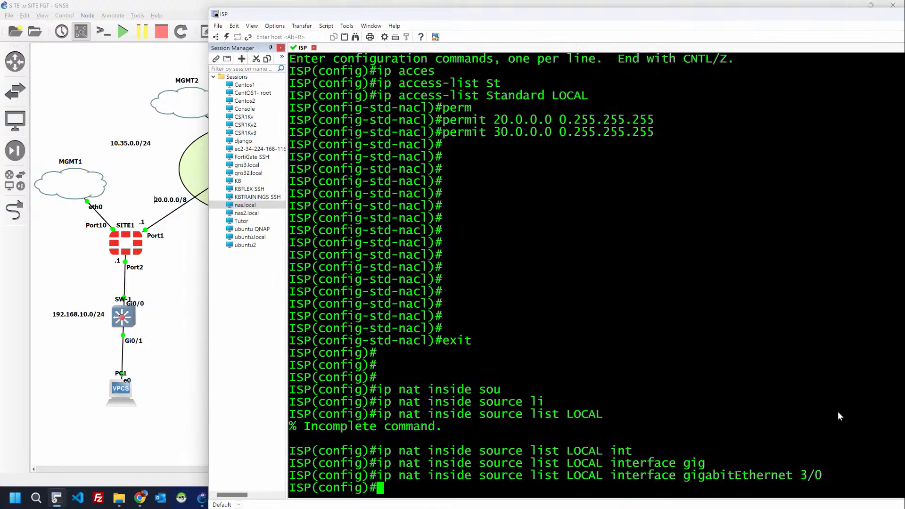
{"action": "key", "text": "Up"}
{"action": "type", "text": "overload"}
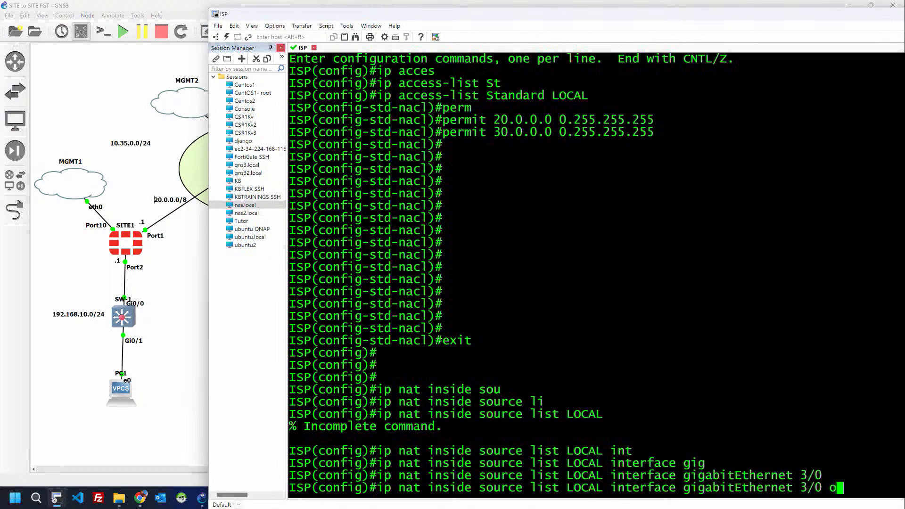
{"action": "key", "text": "Return"}
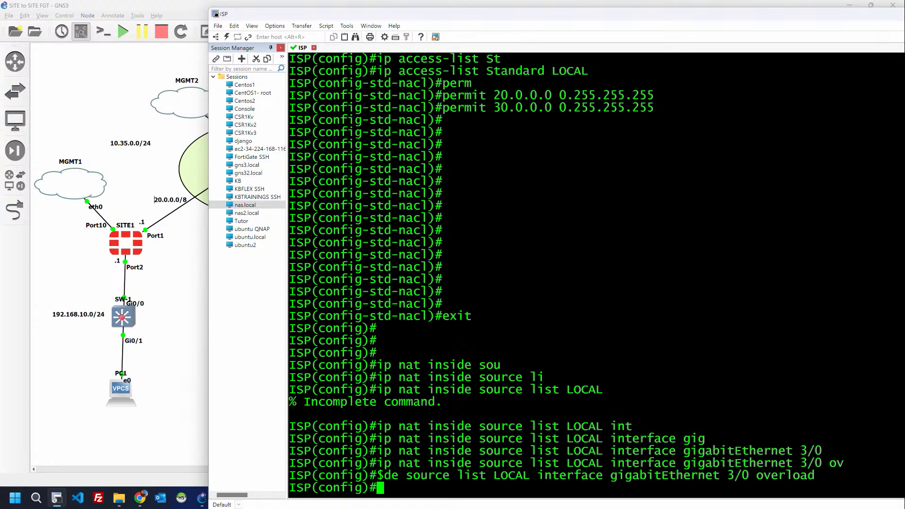
{"action": "key", "text": "Return"}
{"action": "key", "text": "Return"}
{"action": "key", "text": "Return"}
{"action": "key", "text": "Return"}
{"action": "key", "text": "Return"}
{"action": "type", "text": "end"}
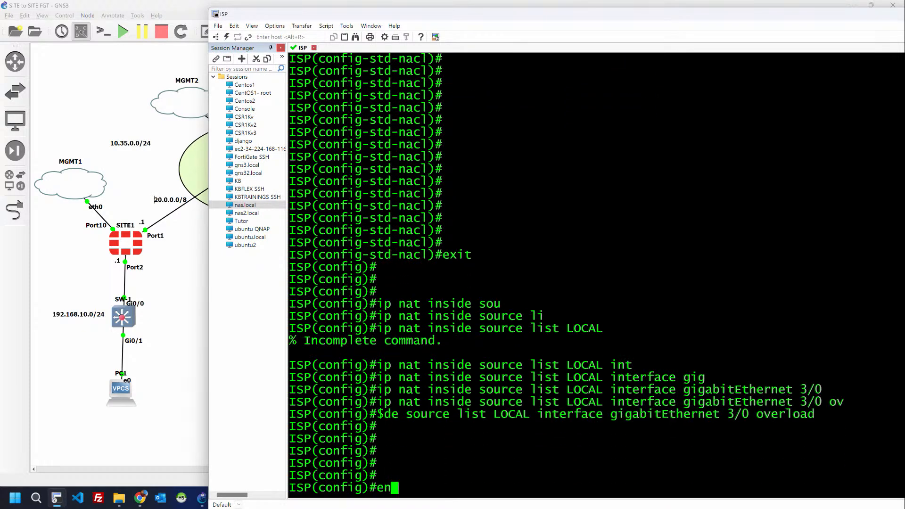
{"action": "key", "text": "Return"}
{"action": "key", "text": "Return"}
{"action": "key", "text": "Return"}
{"action": "key", "text": "Return"}
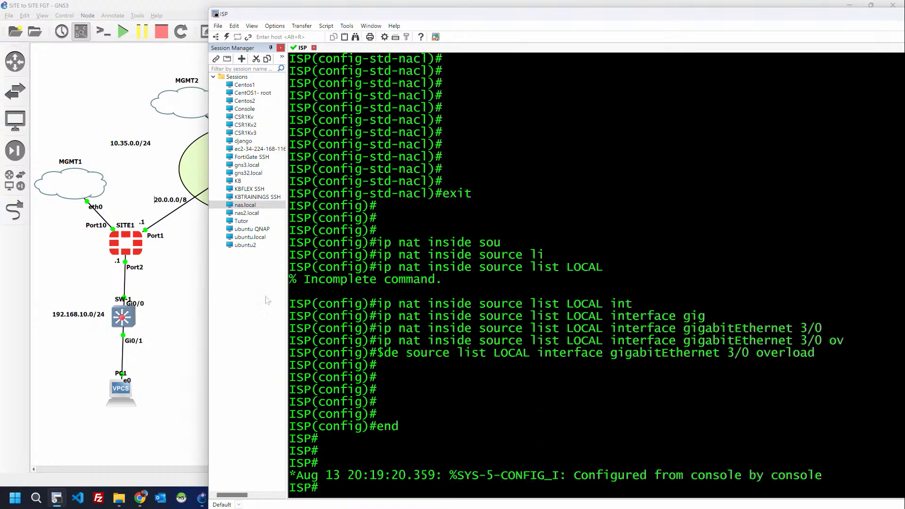
Step: Open a console session to the SITE1 firewall from the GNS3 topology
{"action": "left_click_drag", "start_coordinate": [362, 18], "coordinate": [559, 46]}
{"action": "left_click", "coordinate": [145, 292]}
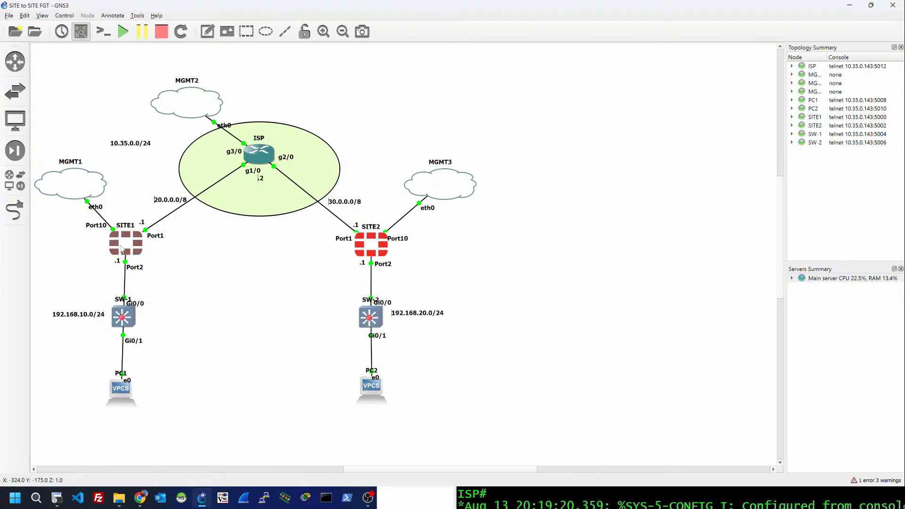
{"action": "left_click", "coordinate": [124, 244]}
{"action": "double_click", "coordinate": [125, 244]}
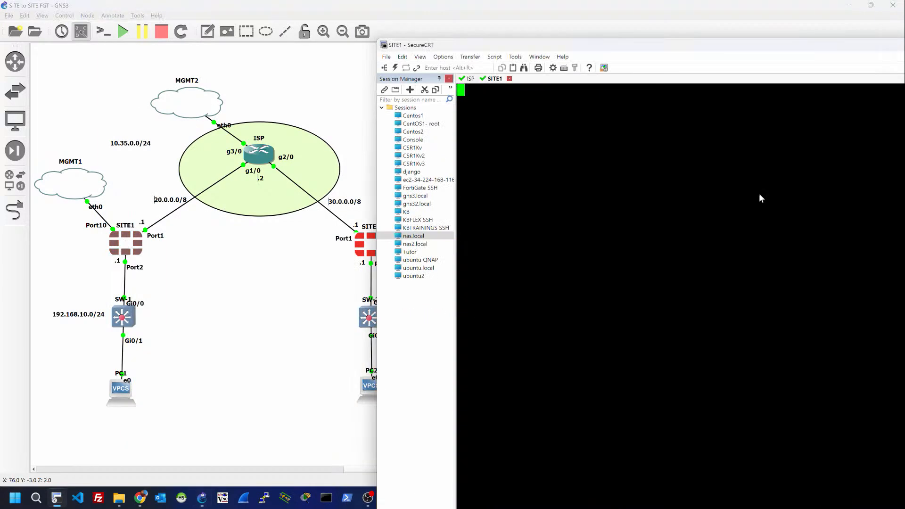
{"action": "left_click_drag", "start_coordinate": [584, 46], "coordinate": [503, 27]}
Step: Log in to SITE1 as admin and set and confirm a new password
{"action": "key", "text": "Return"}
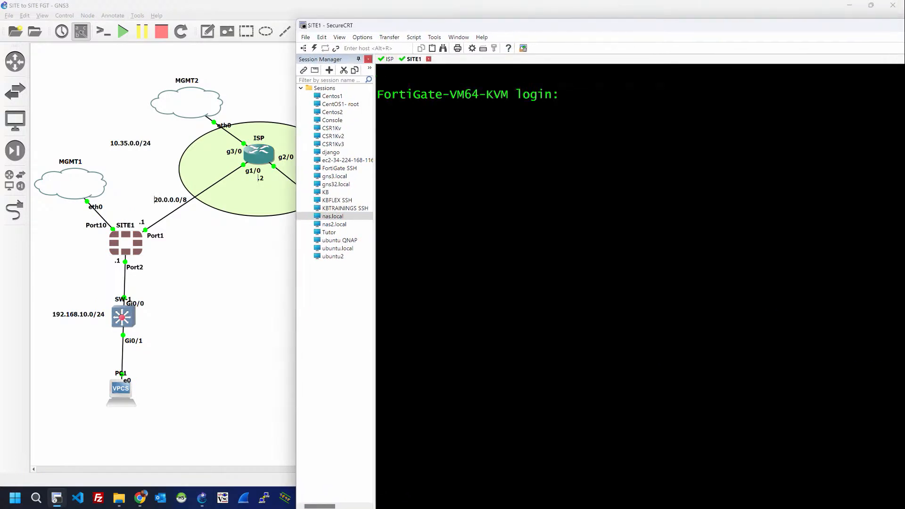
{"action": "type", "text": "admin"}
{"action": "key", "text": "Return"}
{"action": "key", "text": "Return"}
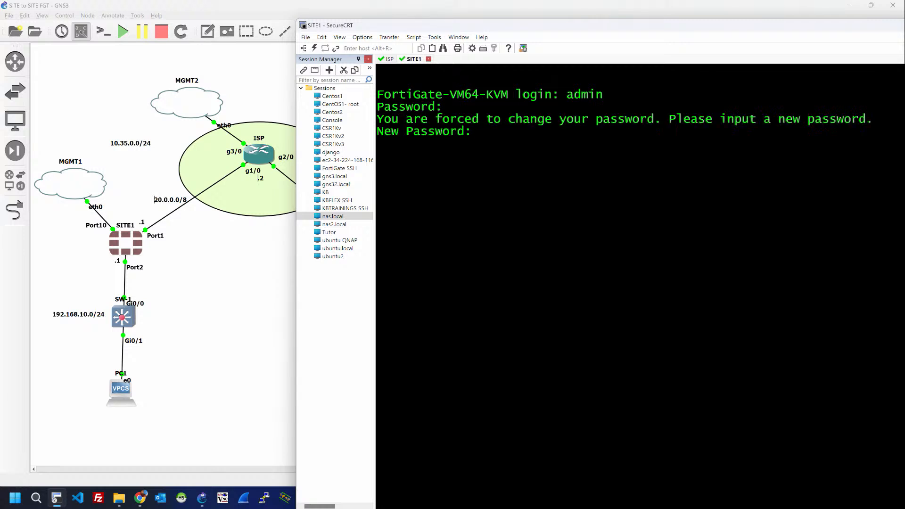
{"action": "key", "text": "Return"}
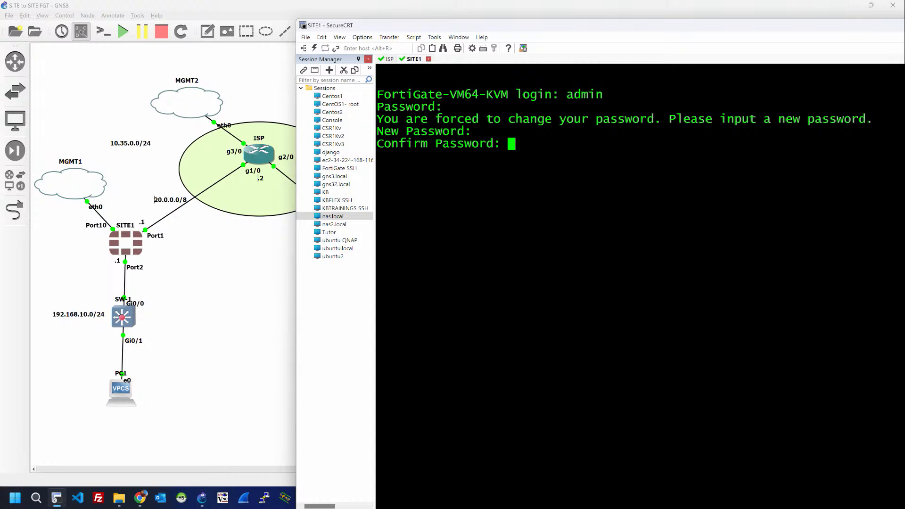
{"action": "key", "text": "Return"}
{"action": "key", "text": "Return"}
{"action": "key", "text": "Return"}
{"action": "key", "text": "Return"}
{"action": "key", "text": "Return"}
{"action": "key", "text": "Return"}
{"action": "key", "text": "Return"}
{"action": "key", "text": "Return"}
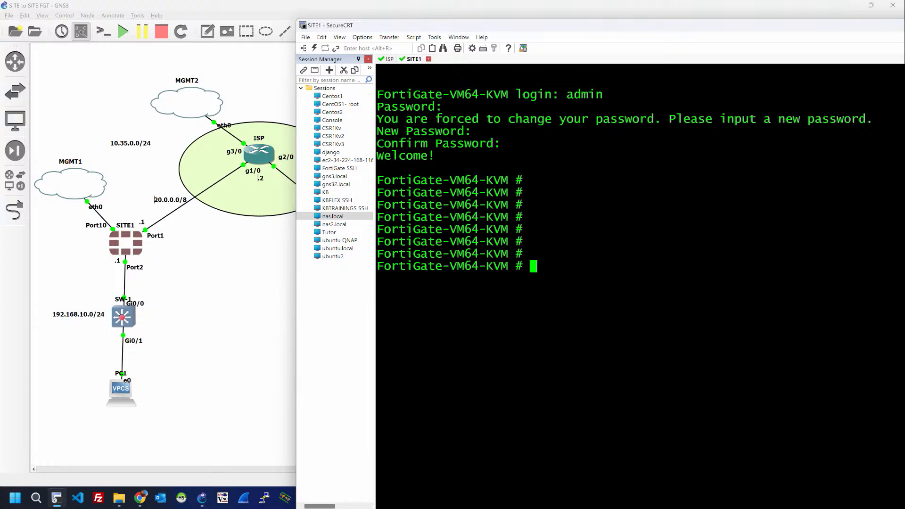
{"action": "type", "text": "show sys"}
Step: List SITE1's interfaces with 'show sys interface ?', highlighting the port10 and port1 rows
{"action": "double_click", "coordinate": [429, 27]}
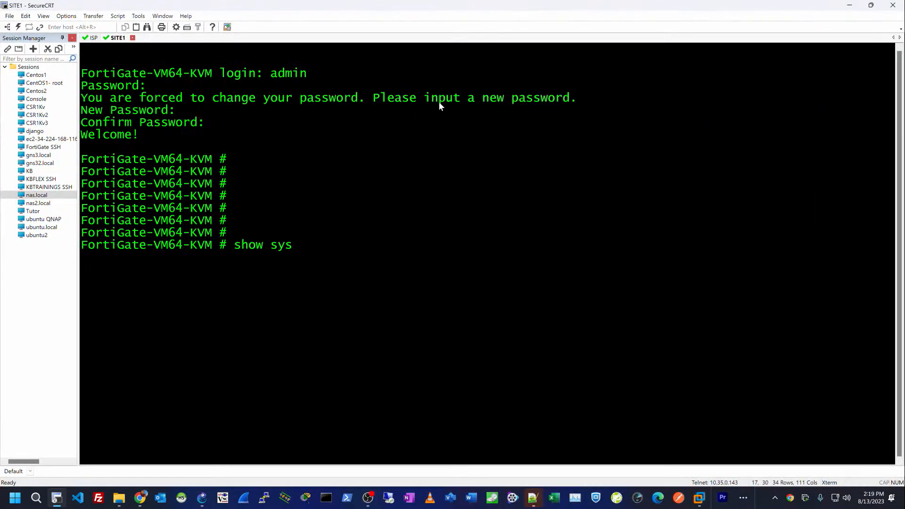
{"action": "type", "text": "interface"}
{"action": "key", "text": "question"}
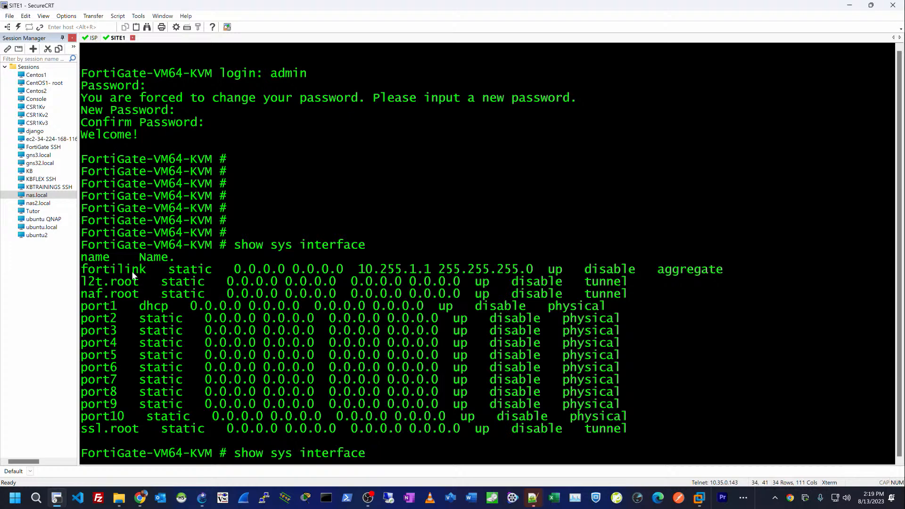
{"action": "left_click_drag", "start_coordinate": [81, 419], "coordinate": [342, 424]}
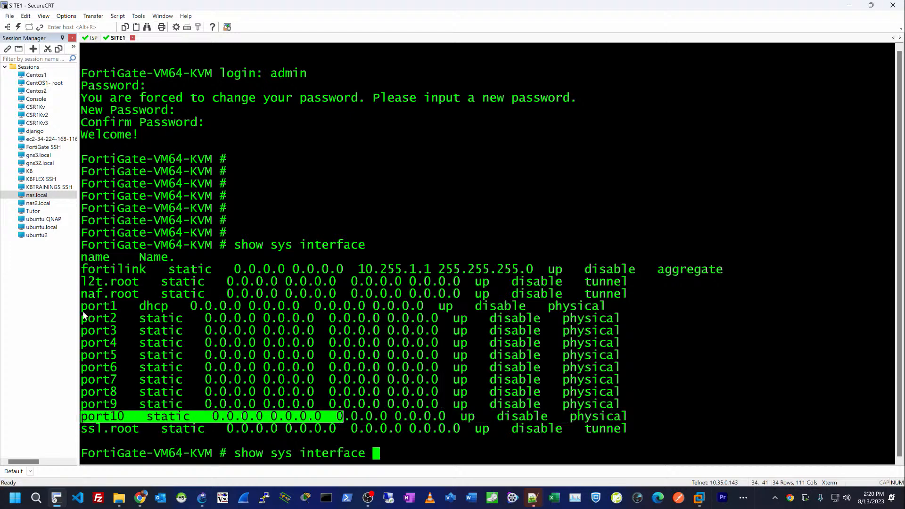
{"action": "left_click_drag", "start_coordinate": [81, 305], "coordinate": [373, 309]}
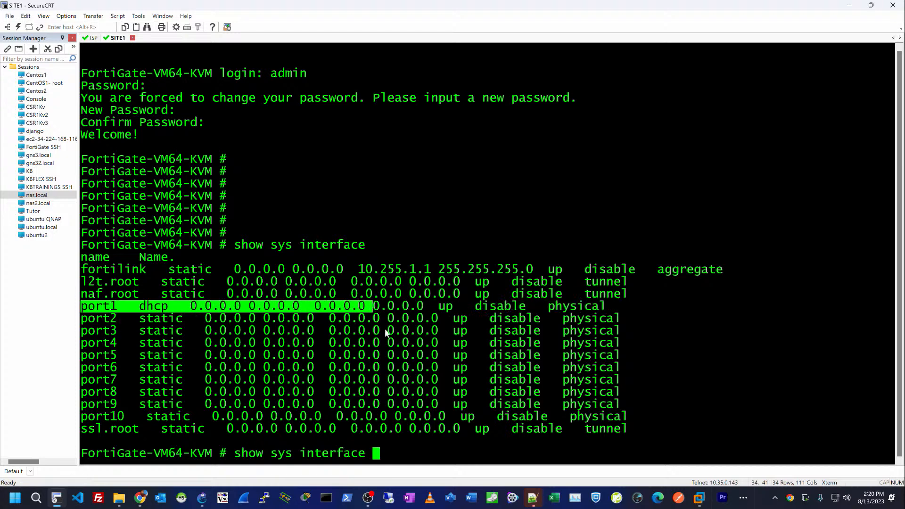
{"action": "left_click_drag", "start_coordinate": [83, 421], "coordinate": [387, 421]}
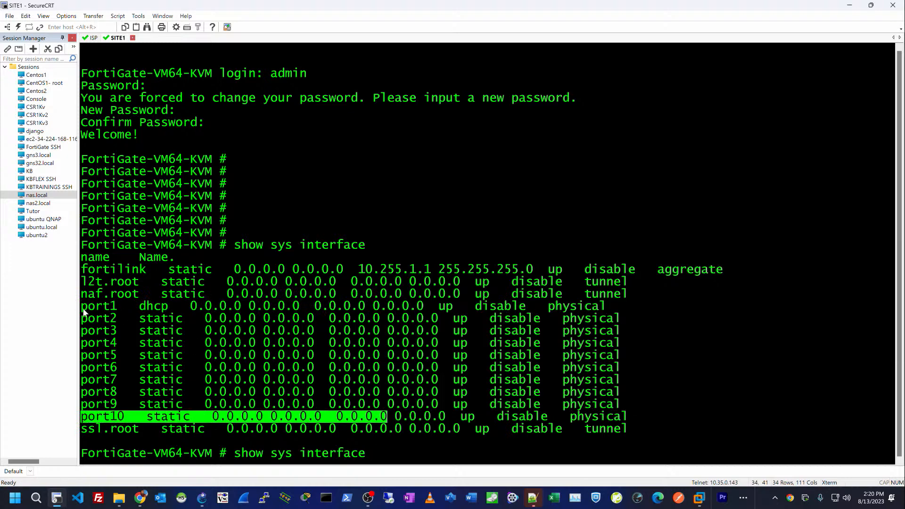
{"action": "left_click_drag", "start_coordinate": [84, 312], "coordinate": [191, 309]}
Step: Run 'show sys interface' and page through the full output
{"action": "key", "text": "Return"}
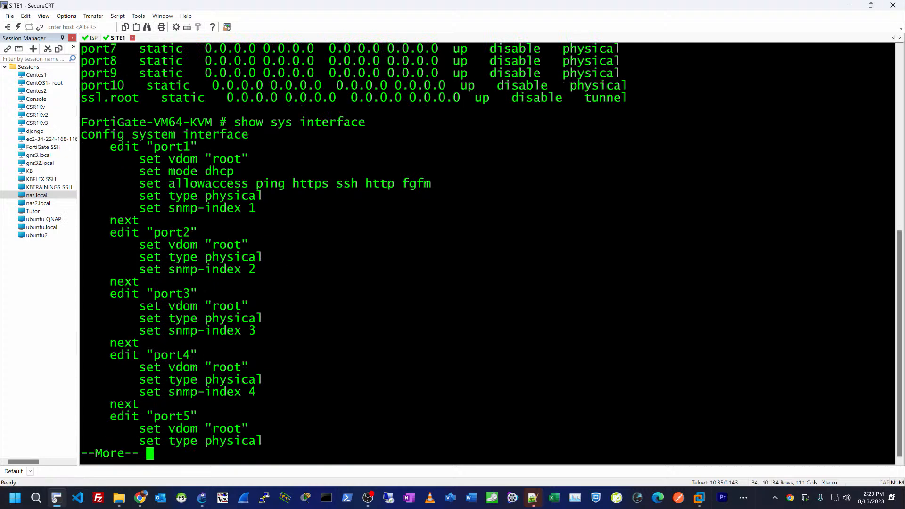
{"action": "key", "text": "space"}
{"action": "key", "text": "Return"}
{"action": "key", "text": "Return"}
{"action": "key", "text": "Return"}
{"action": "key", "text": "Return"}
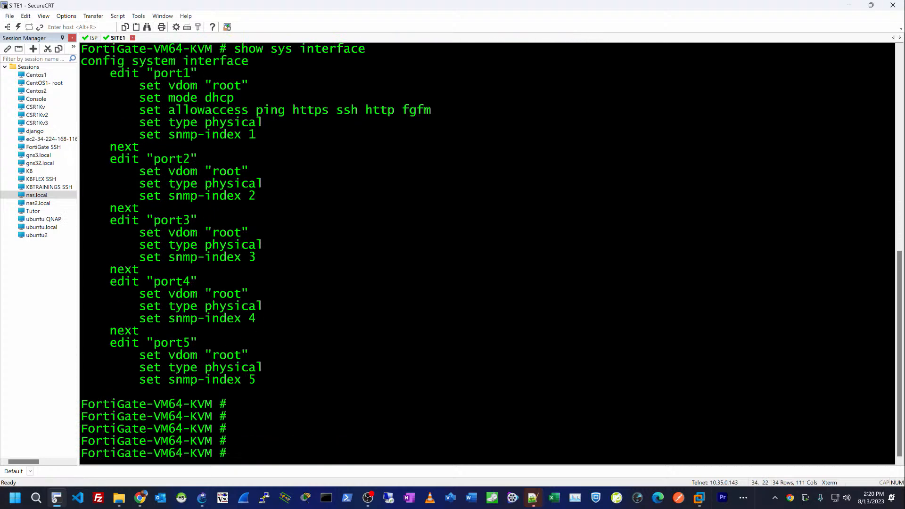
{"action": "type", "text": "conf sys"}
Step: Enter config system interface, edit port10 and set its mode to DHCP
{"action": "key", "text": "Tab"}
{"action": "type", "text": "int"}
{"action": "key", "text": "Return"}
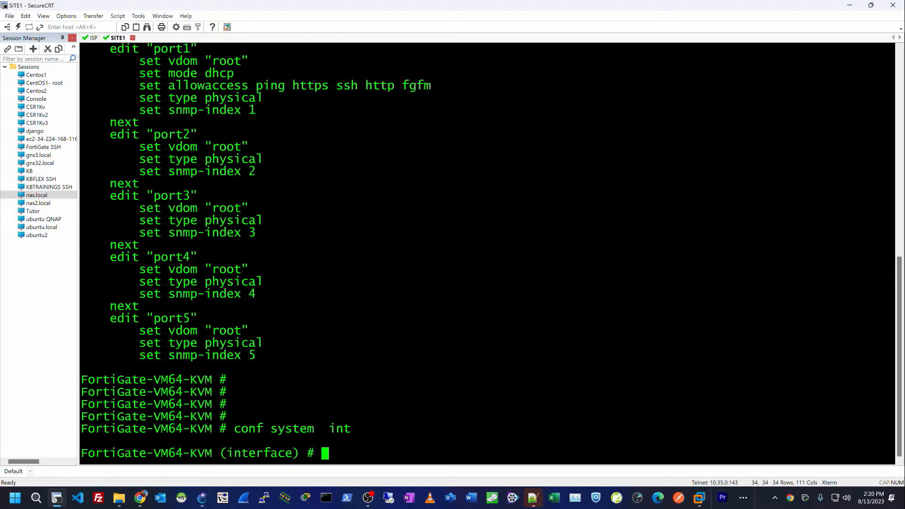
{"action": "type", "text": "edit port10"}
{"action": "key", "text": "Return"}
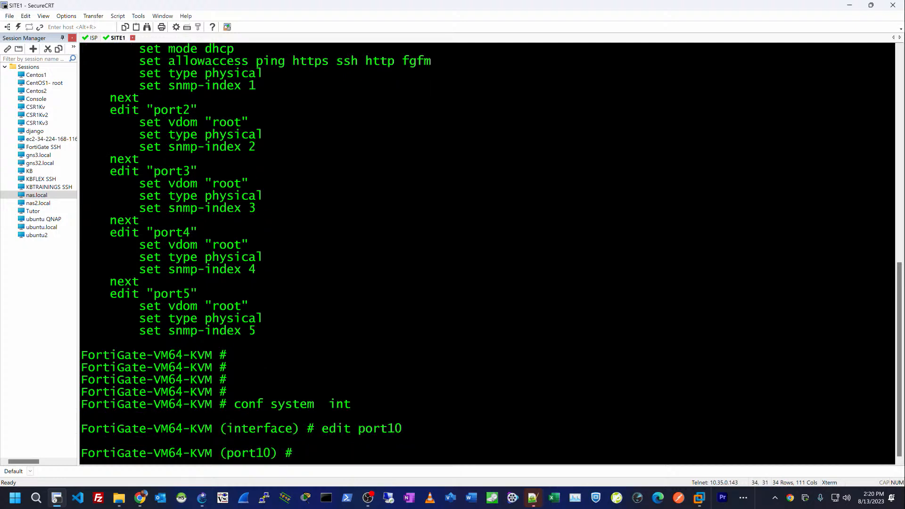
{"action": "type", "text": "set mode ch"}
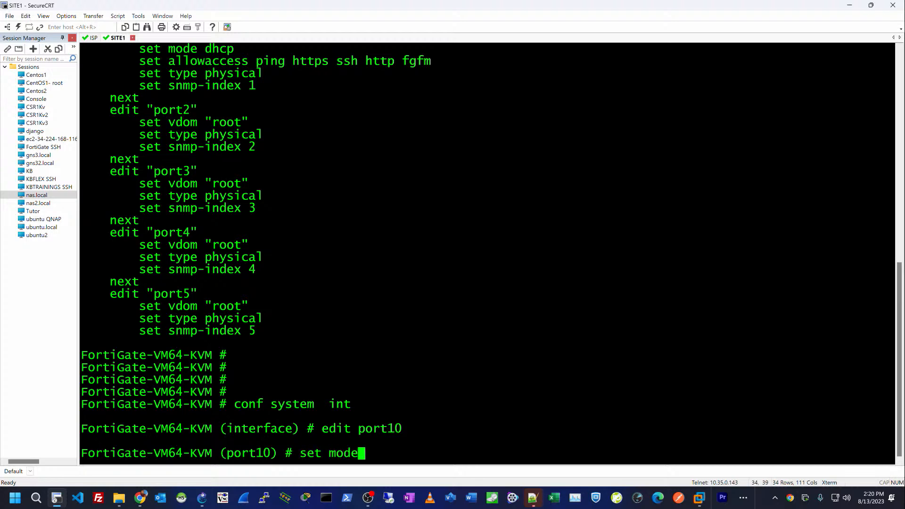
{"action": "key", "text": "BackSpace"}
{"action": "key", "text": "BackSpace"}
{"action": "type", "text": "dhcp"}
{"action": "key", "text": "Return"}
Step: Allow HTTP, HTTPS and SSH access on port10 and commit with end
{"action": "type", "text": "set al"}
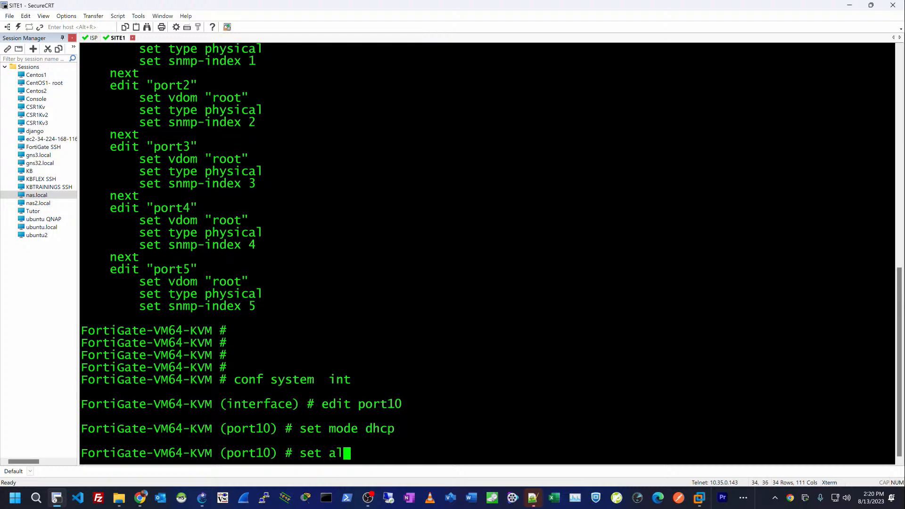
{"action": "key", "text": "Tab"}
{"action": "type", "text": "http"}
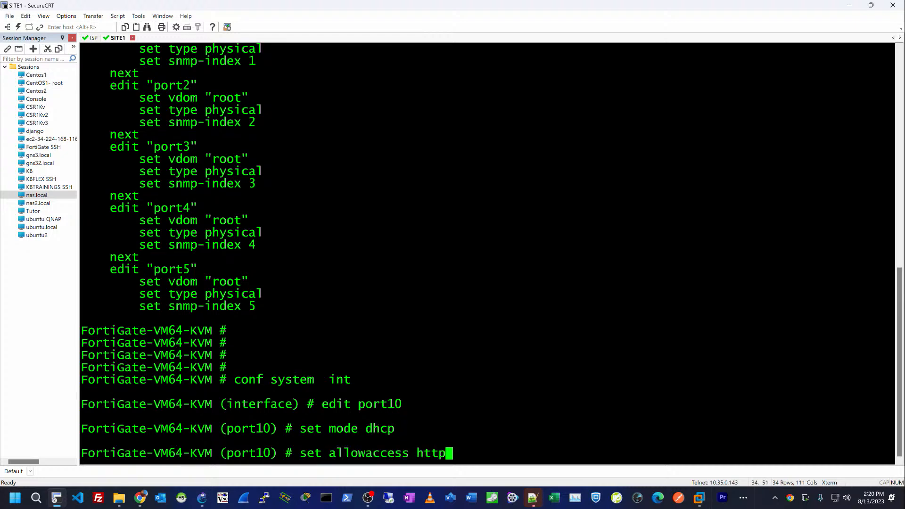
{"action": "type", "text": " https ssh"}
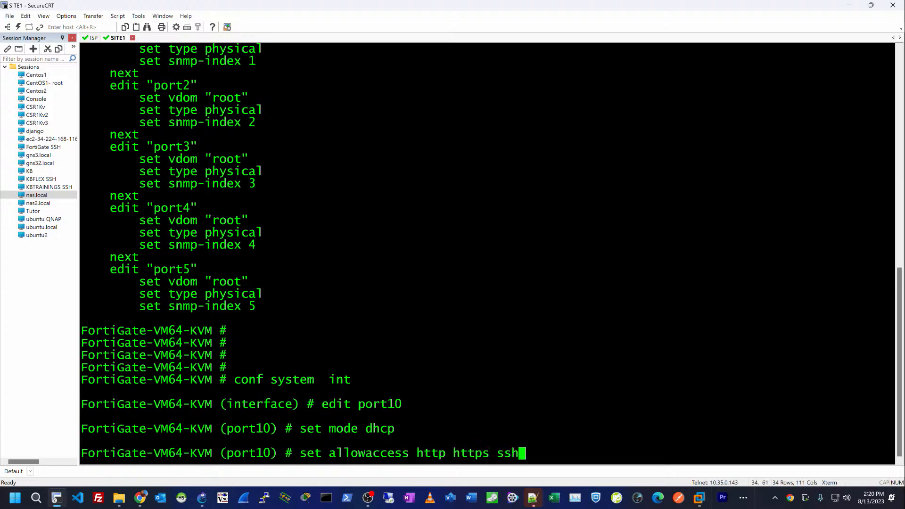
{"action": "key", "text": "Return"}
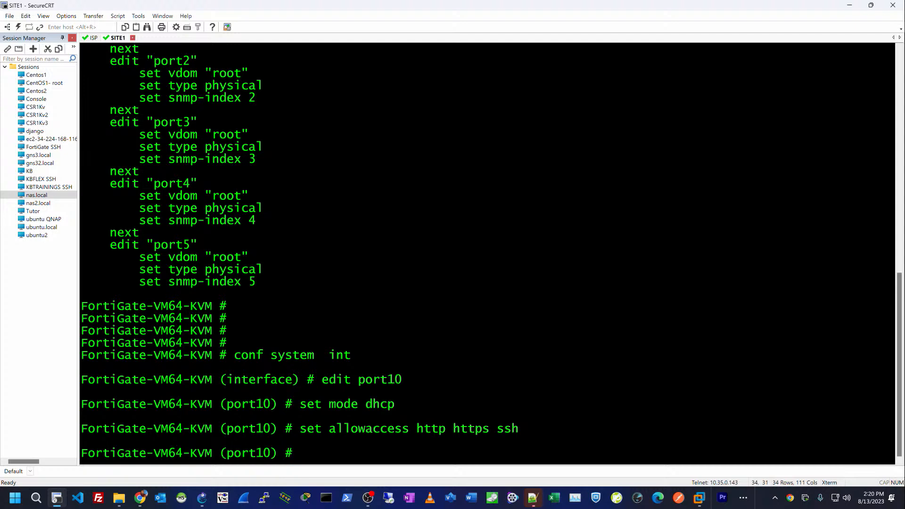
{"action": "type", "text": "end"}
{"action": "key", "text": "Return"}
{"action": "key", "text": "Return"}
{"action": "key", "text": "Return"}
{"action": "key", "text": "Return"}
{"action": "key", "text": "Return"}
{"action": "key", "text": "Return"}
{"action": "key", "text": "Return"}
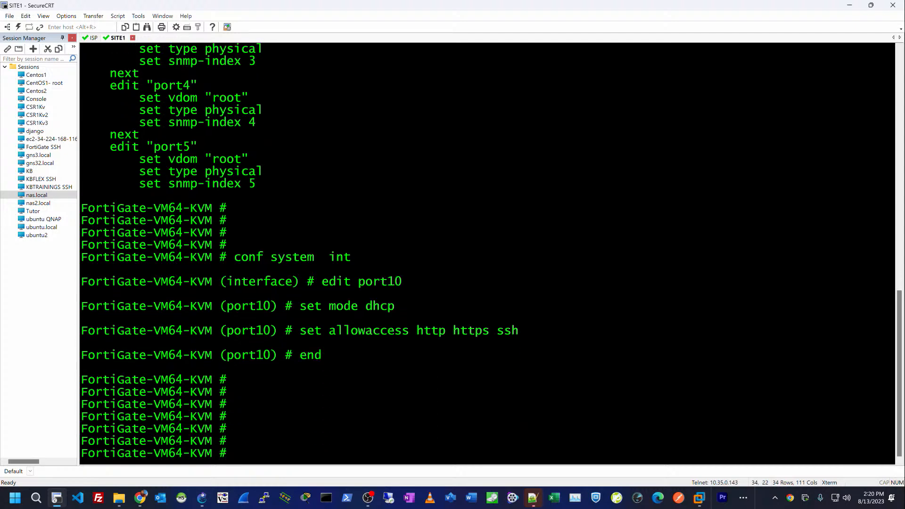
{"action": "key", "text": "alt+Tab"}
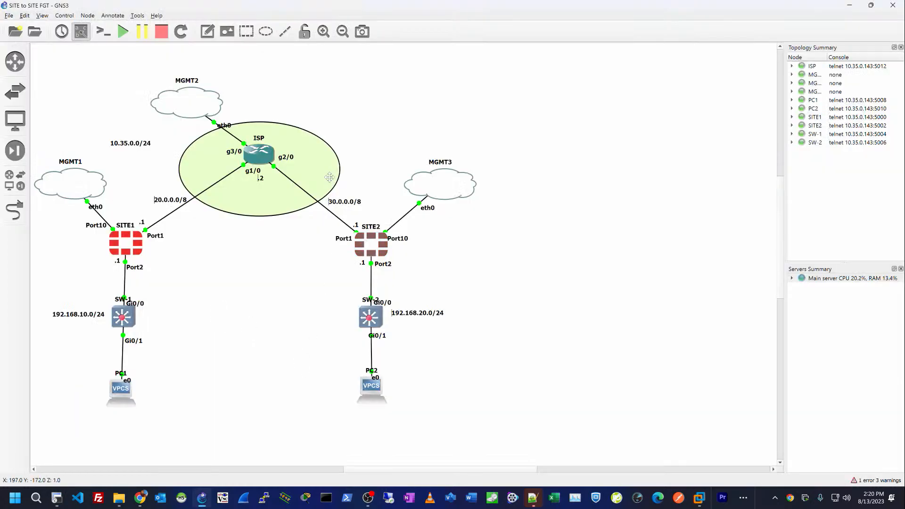
Step: Log in to SITE2 as admin with the empty default password, then set and confirm a new password
{"action": "key", "text": "Return"}
{"action": "key", "text": "Return"}
{"action": "key", "text": "Return"}
{"action": "key", "text": "Return"}
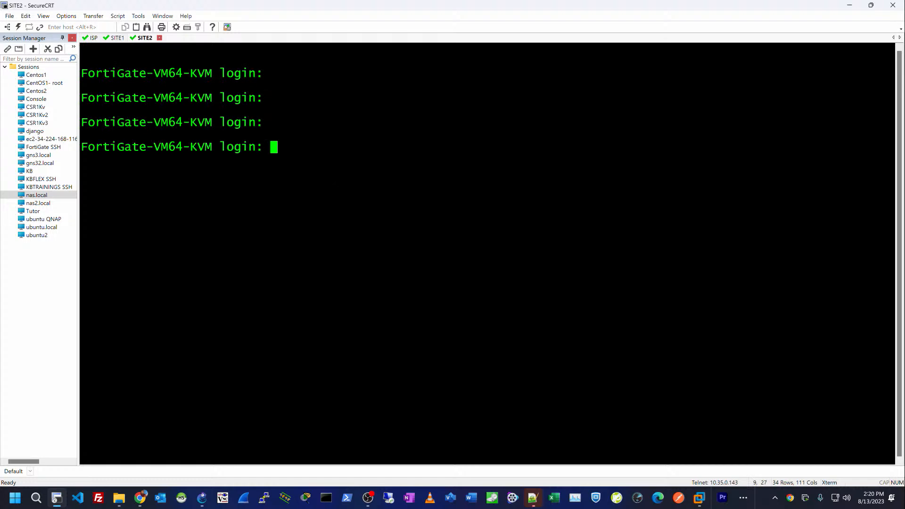
{"action": "type", "text": "admin"}
{"action": "key", "text": "Return"}
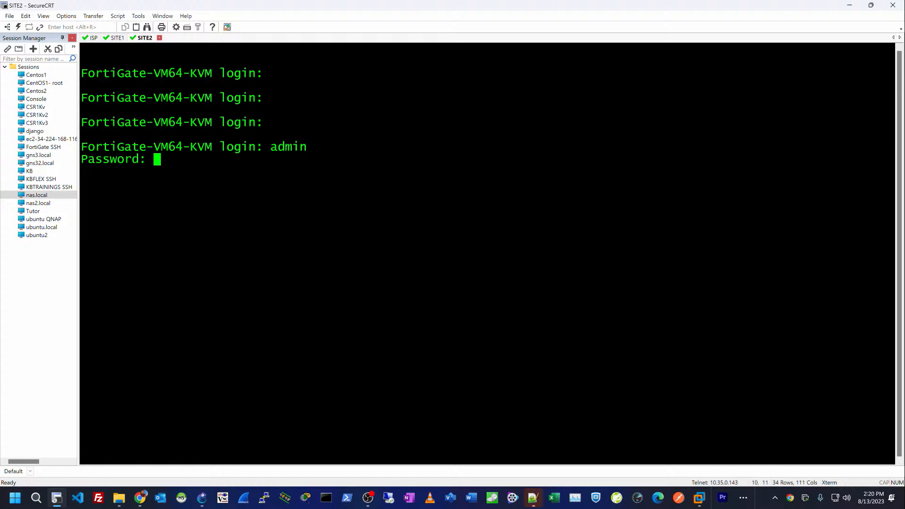
{"action": "key", "text": "Return"}
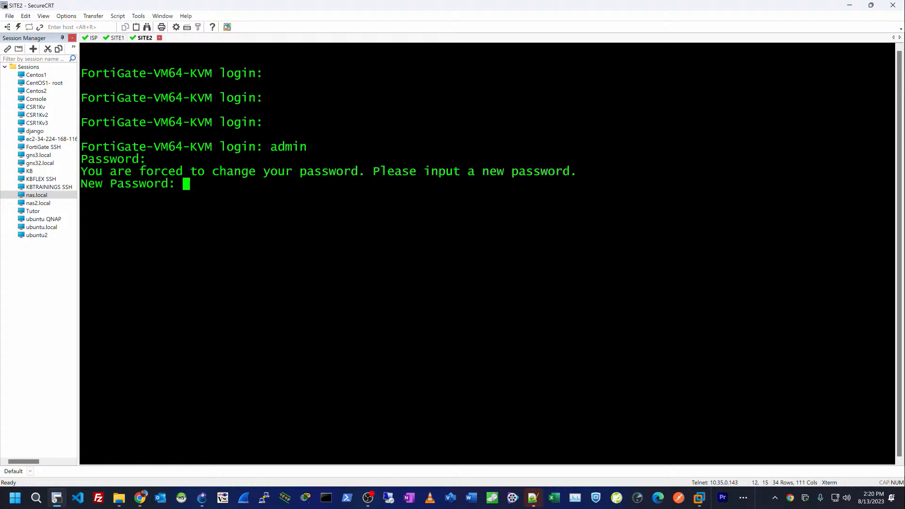
{"action": "key", "text": "Return"}
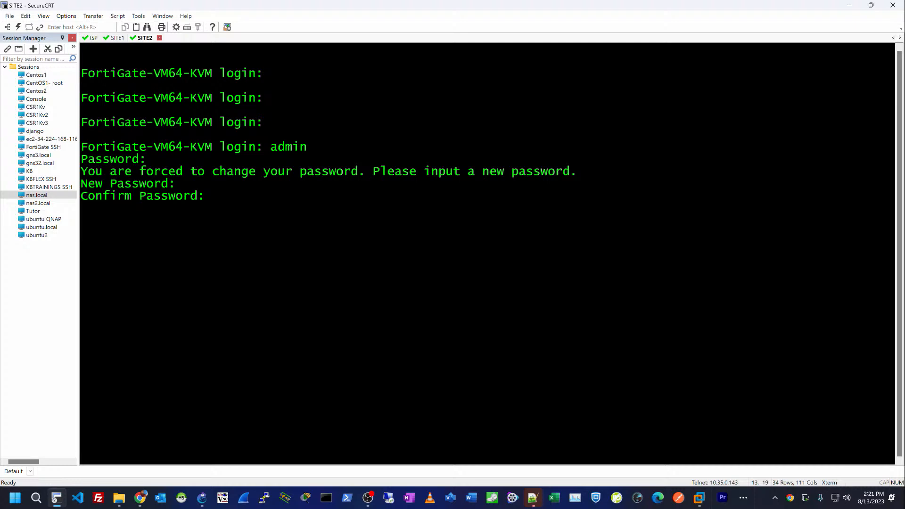
{"action": "key", "text": "Return"}
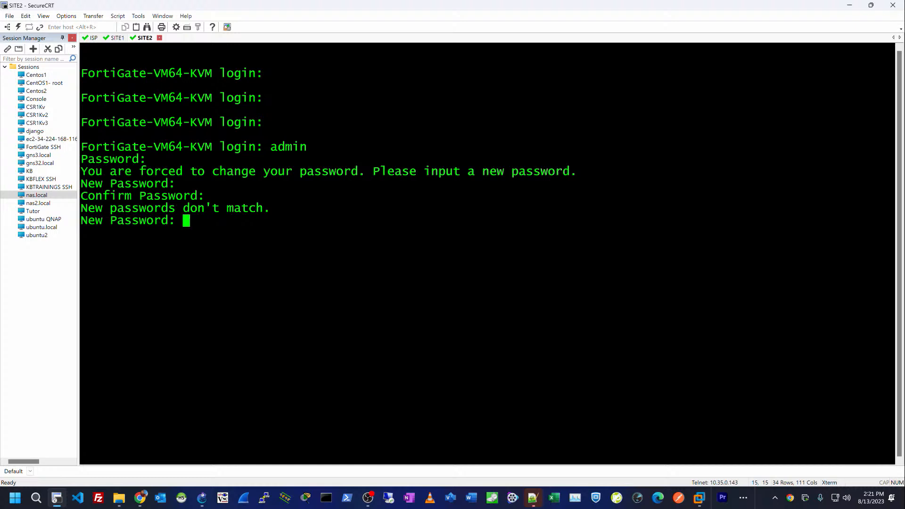
{"action": "key", "text": "Return"}
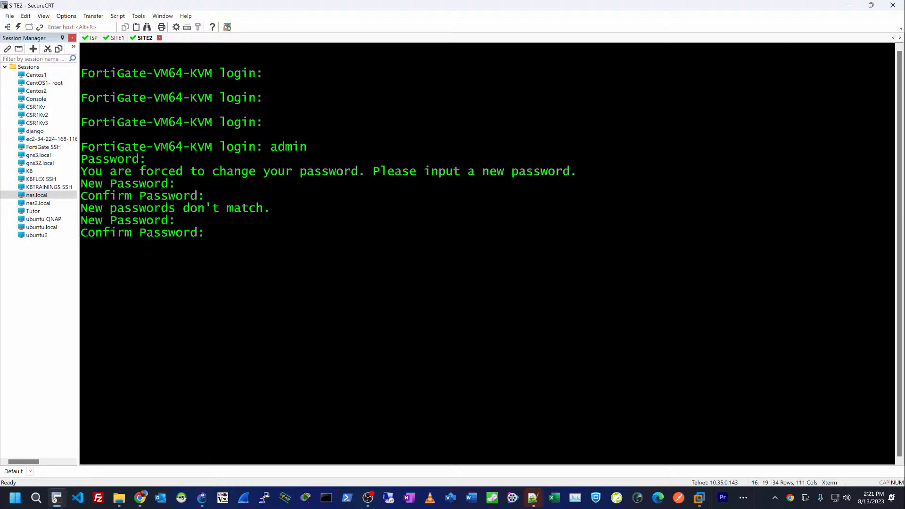
{"action": "key", "text": "Return"}
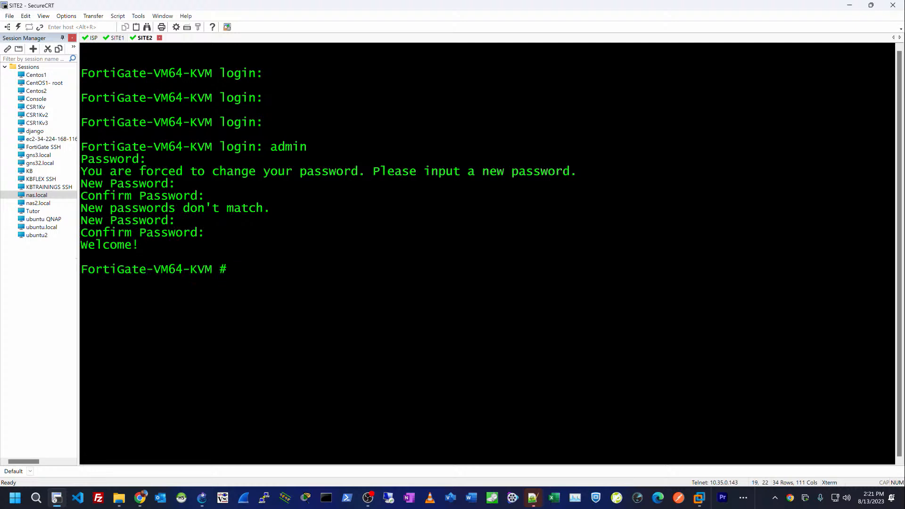
{"action": "key", "text": "Return"}
{"action": "key", "text": "Return"}
{"action": "key", "text": "Return"}
{"action": "key", "text": "Return"}
{"action": "key", "text": "Return"}
{"action": "key", "text": "Return"}
{"action": "key", "text": "Return"}
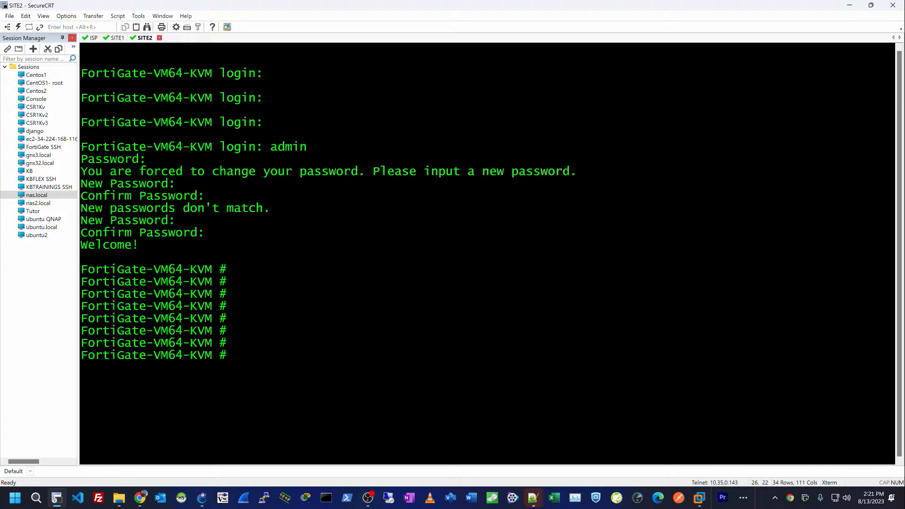
Step: Enter config system interface on SITE2, edit port10 and set mode DHCP
{"action": "type", "text": "conf sys int"}
{"action": "key", "text": "Tab"}
{"action": "key", "text": "Return"}
{"action": "type", "text": "ed"}
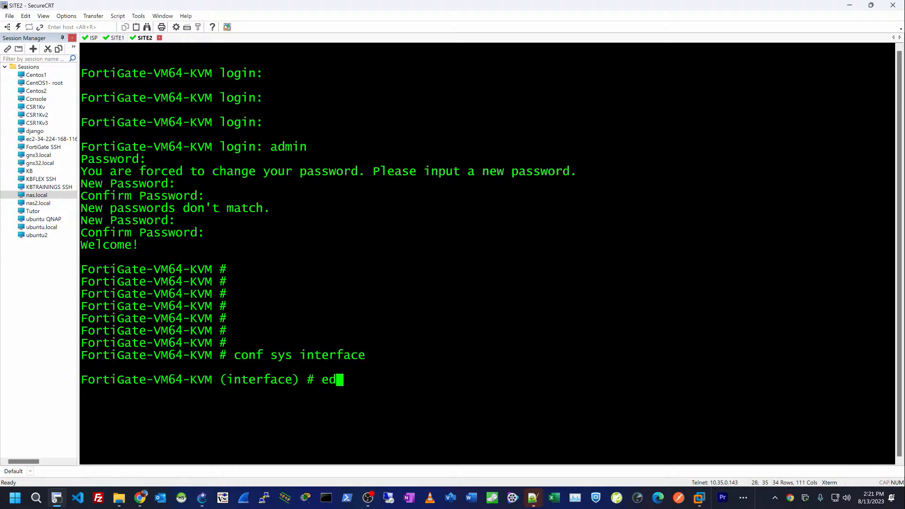
{"action": "type", "text": "it port10"}
{"action": "key", "text": "Return"}
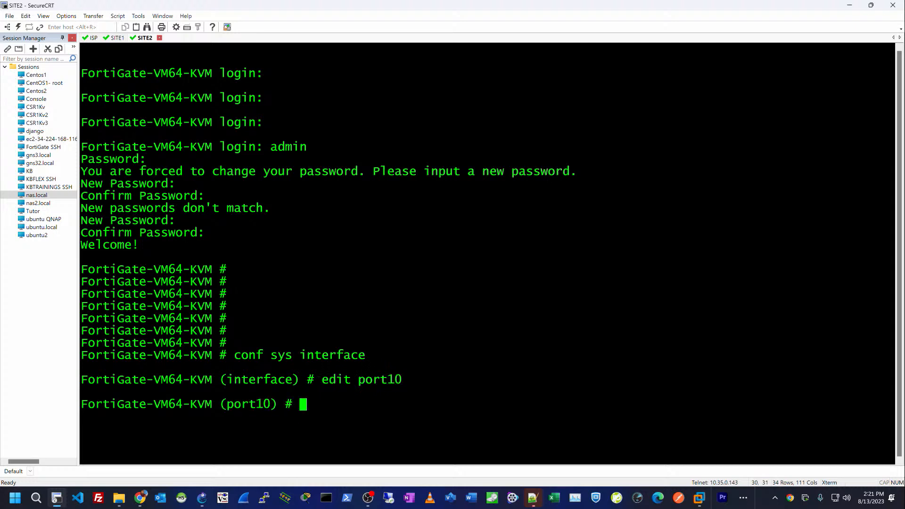
{"action": "type", "text": "set mod"}
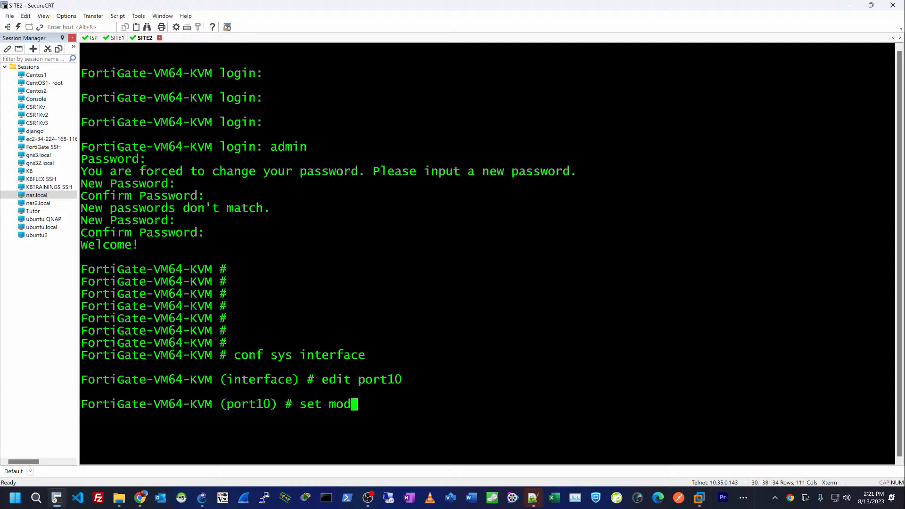
{"action": "type", "text": "e dhcp"}
{"action": "key", "text": "Return"}
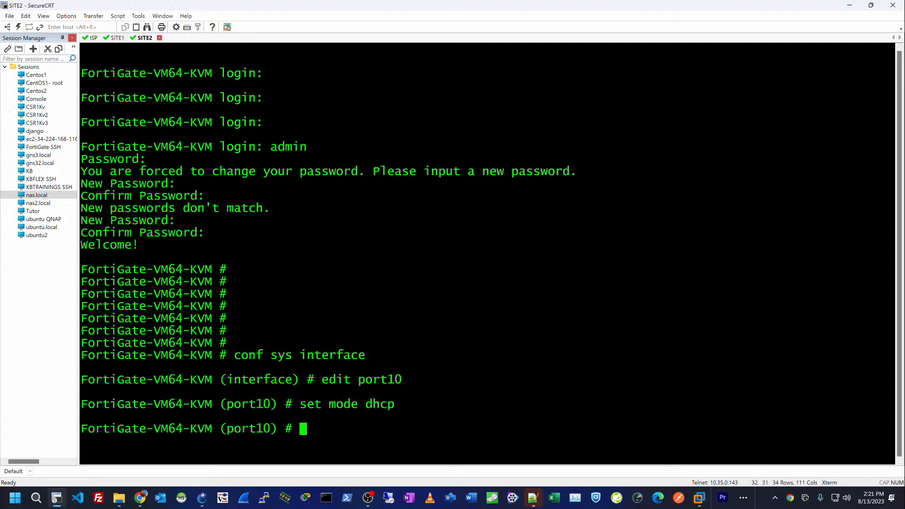
Step: Allow HTTP, HTTPS and SSH access on SITE2's port10 and end the configuration
{"action": "type", "text": "set all"}
{"action": "key", "text": "Tab"}
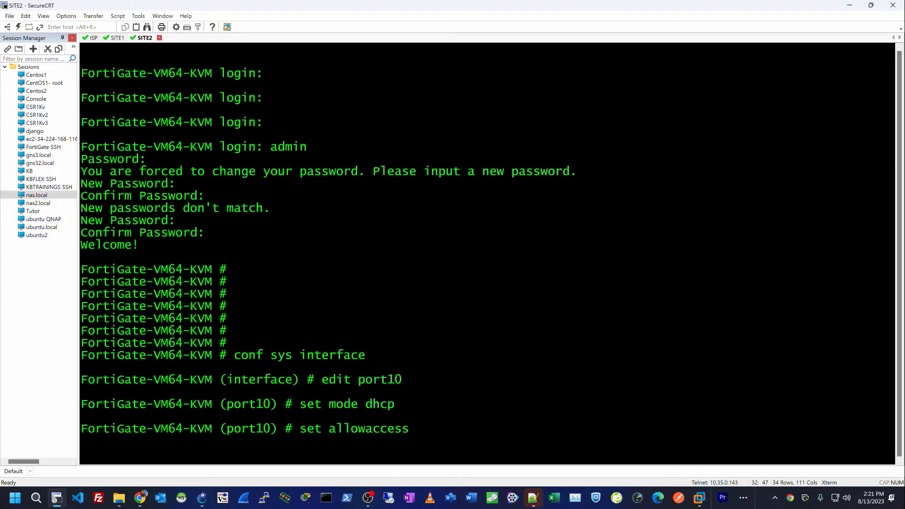
{"action": "type", "text": "http https ssh"}
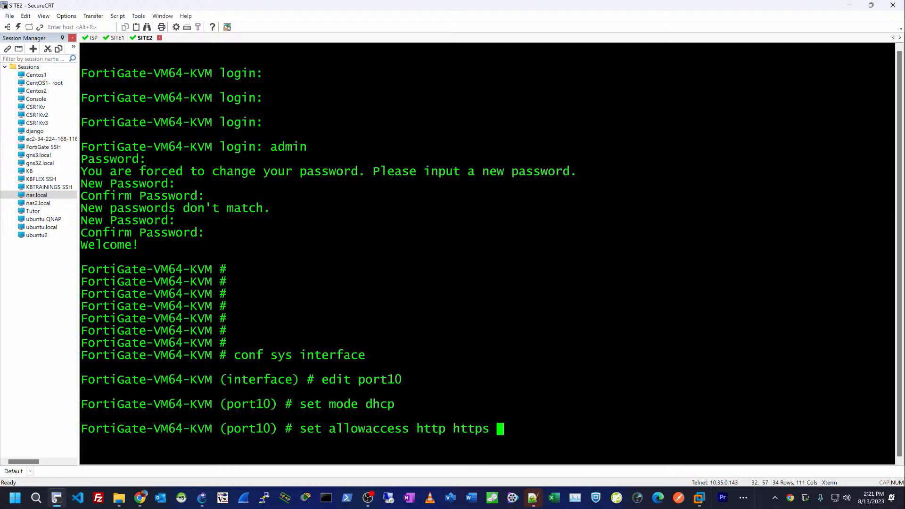
{"action": "key", "text": "Return"}
{"action": "key", "text": "Return"}
{"action": "type", "text": "d"}
{"action": "key", "text": "Return"}
{"action": "key", "text": "Return"}
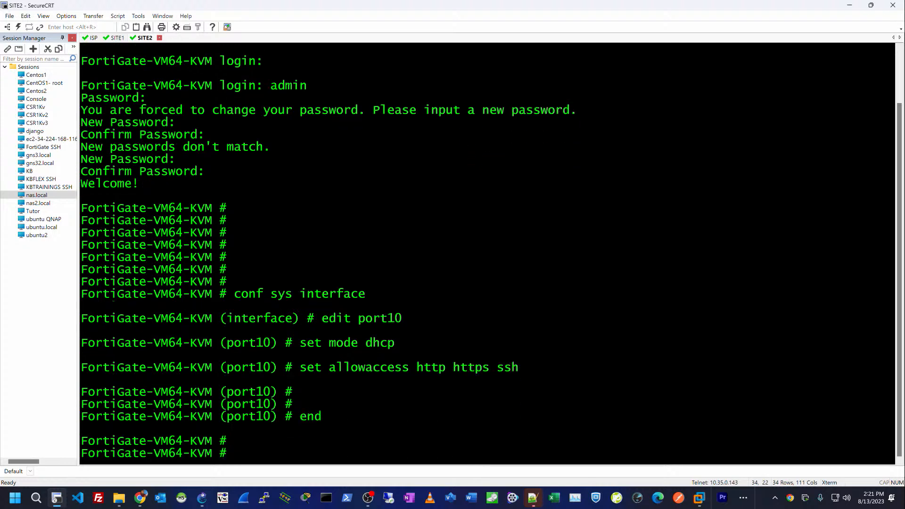
{"action": "key", "text": "Return"}
{"action": "key", "text": "Return"}
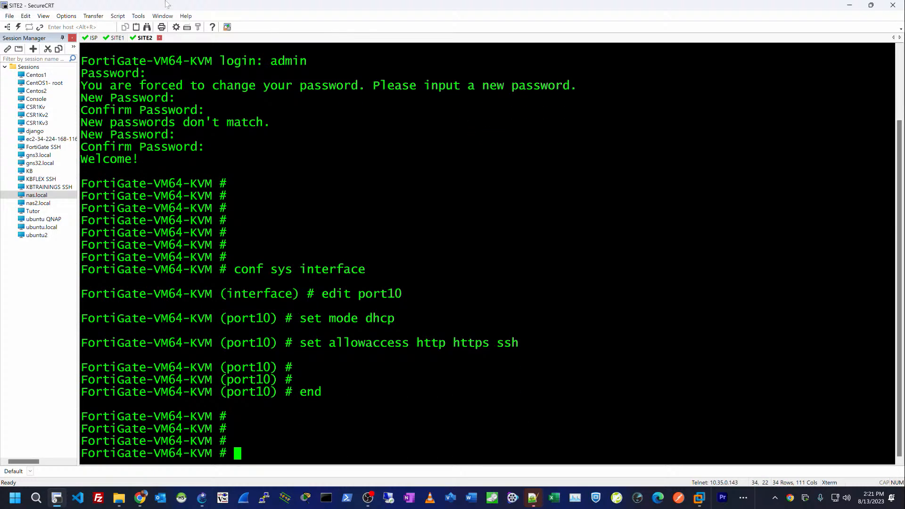
Step: On SITE1, run 'show sys interface' and select port10's DHCP address 10.35.0.214
{"action": "left_click", "coordinate": [116, 37]}
{"action": "key", "text": "Return"}
{"action": "key", "text": "Return"}
{"action": "key", "text": "Return"}
{"action": "type", "text": "show ipp"}
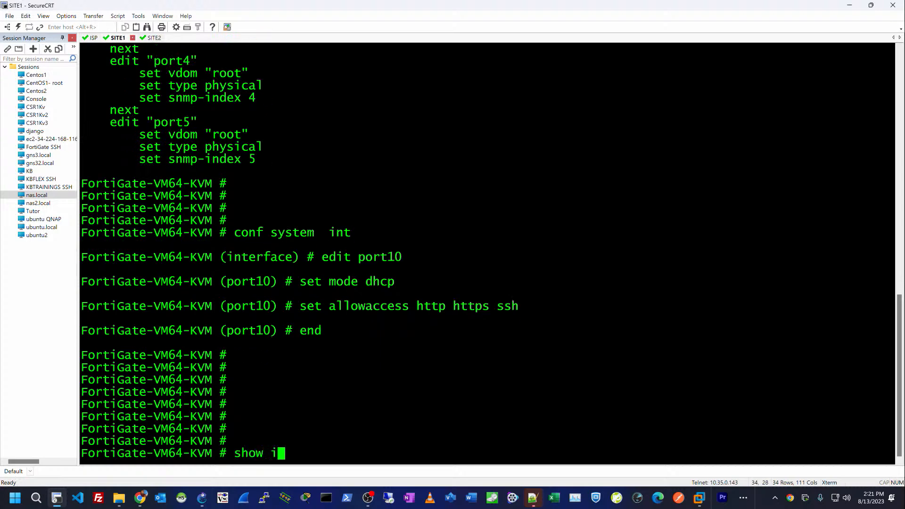
{"action": "key", "text": "BackSpace"}
{"action": "key", "text": "BackSpace"}
{"action": "key", "text": "BackSpace"}
{"action": "type", "text": "dyd in"}
{"action": "key", "text": "Tab"}
{"action": "key", "text": "BackSpace"}
{"action": "key", "text": "BackSpace"}
{"action": "key", "text": "BackSpace"}
{"action": "key", "text": "BackSpace"}
{"action": "key", "text": "BackSpace"}
{"action": "key", "text": "BackSpace"}
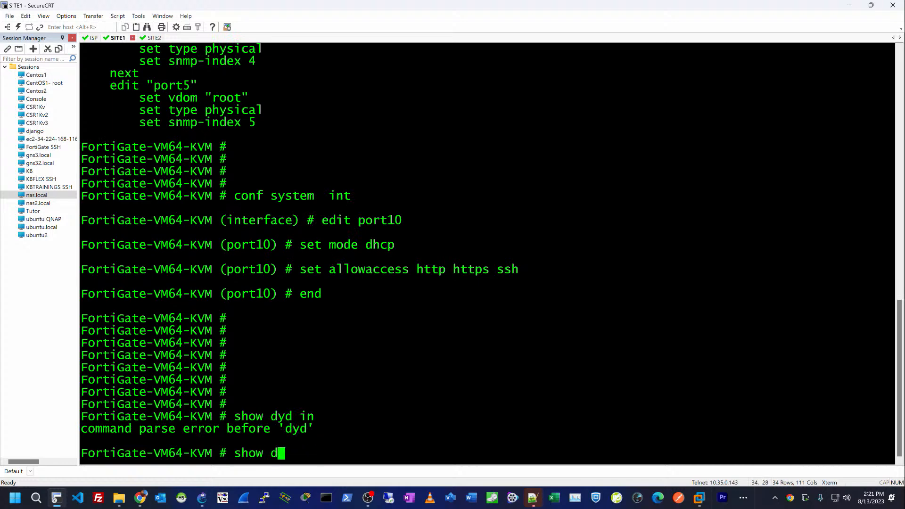
{"action": "type", "text": "sys in"}
{"action": "key", "text": "Tab"}
{"action": "key", "text": "Return"}
{"action": "key", "text": "Up"}
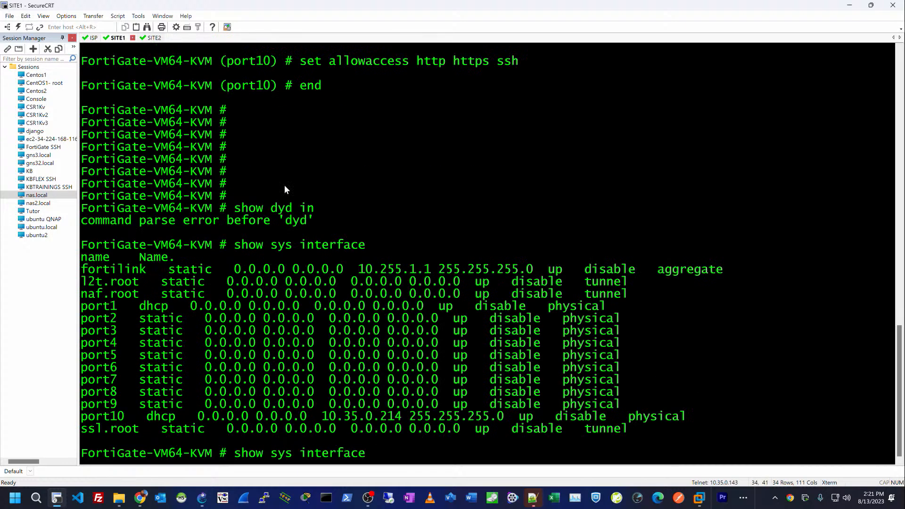
{"action": "left_click_drag", "start_coordinate": [324, 415], "coordinate": [400, 423]}
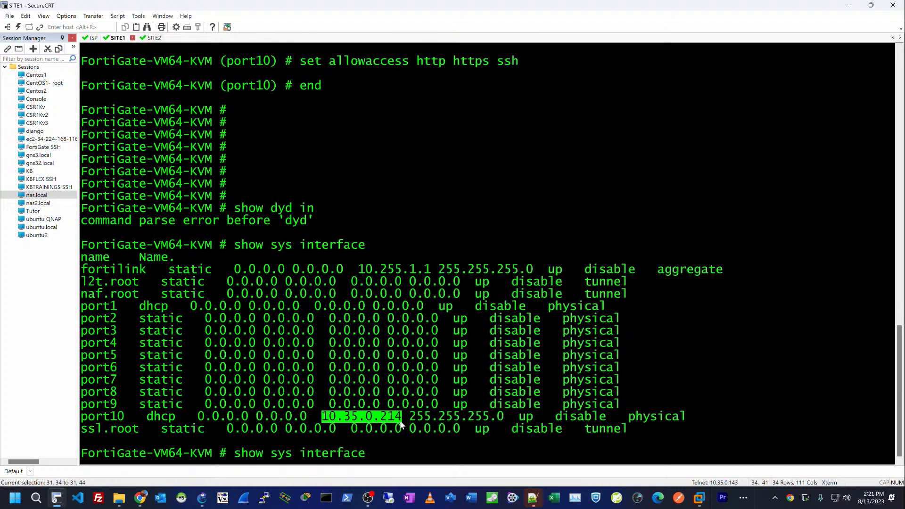
Step: Switch to Chrome and open a new window under a different browser profile
{"action": "key", "text": "alt+Tab"}
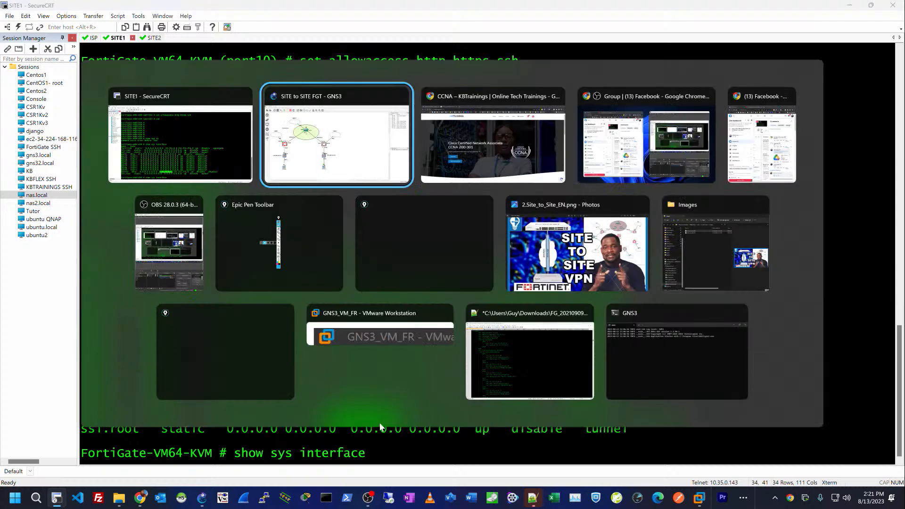
{"action": "key", "text": "alt+Tab"}
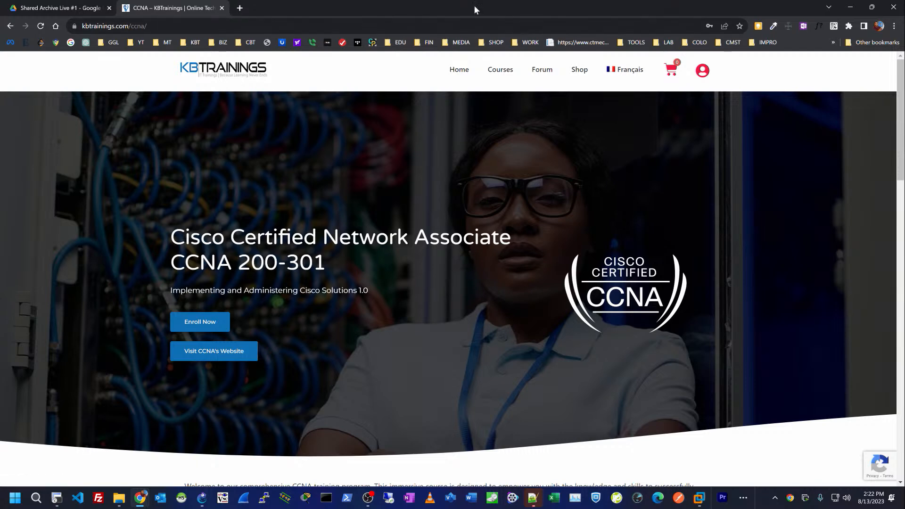
{"action": "left_click", "coordinate": [879, 26]}
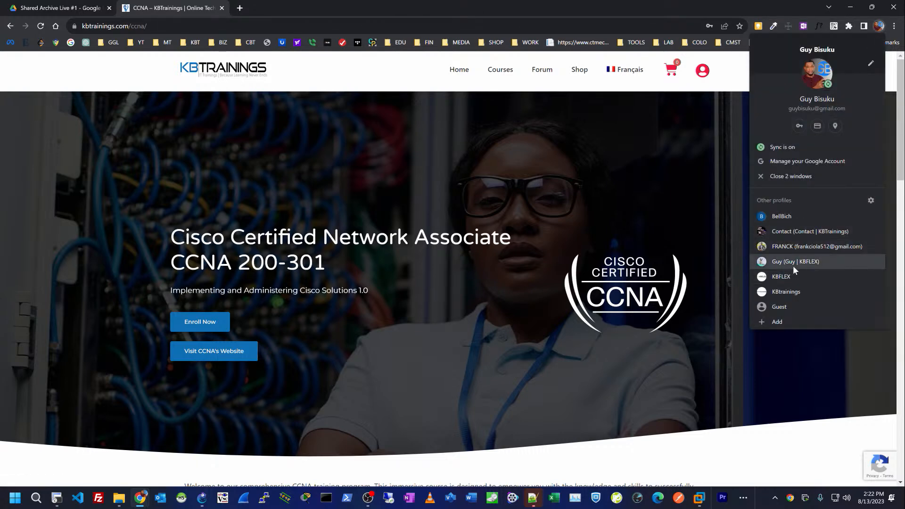
{"action": "left_click", "coordinate": [791, 239]}
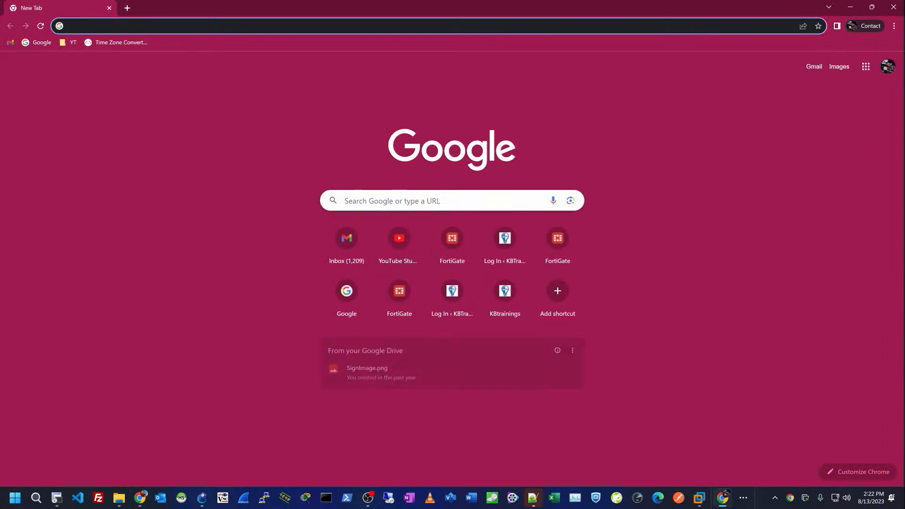
Step: Load the FortiGate web login page at 10.35.0.214
{"action": "type", "text": "10.35.0.214"}
{"action": "key", "text": "Return"}
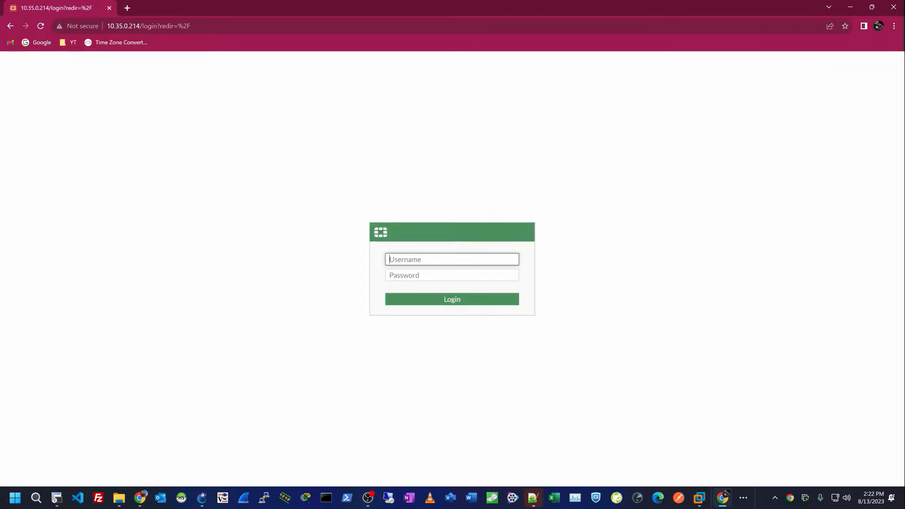
{"action": "key", "text": "alt+Tab"}
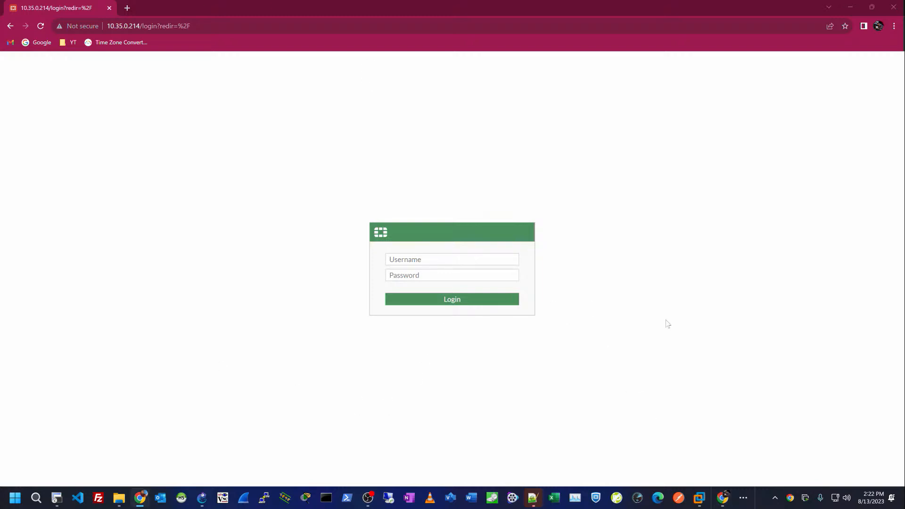
Step: Submit an admin login with the account password, which returns an Authentication failure
{"action": "left_click", "coordinate": [393, 259]}
{"action": "type", "text": "admin"}
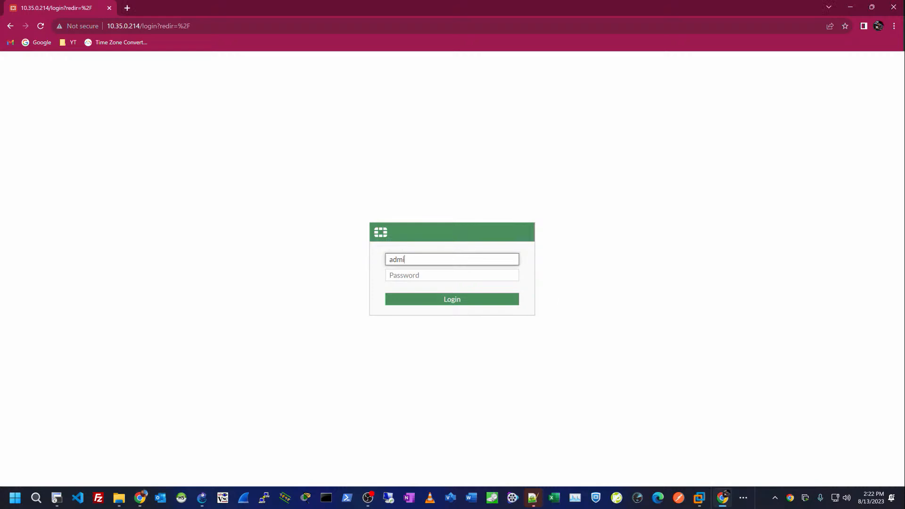
{"action": "key", "text": "Tab"}
{"action": "type", "text": "••••••"}
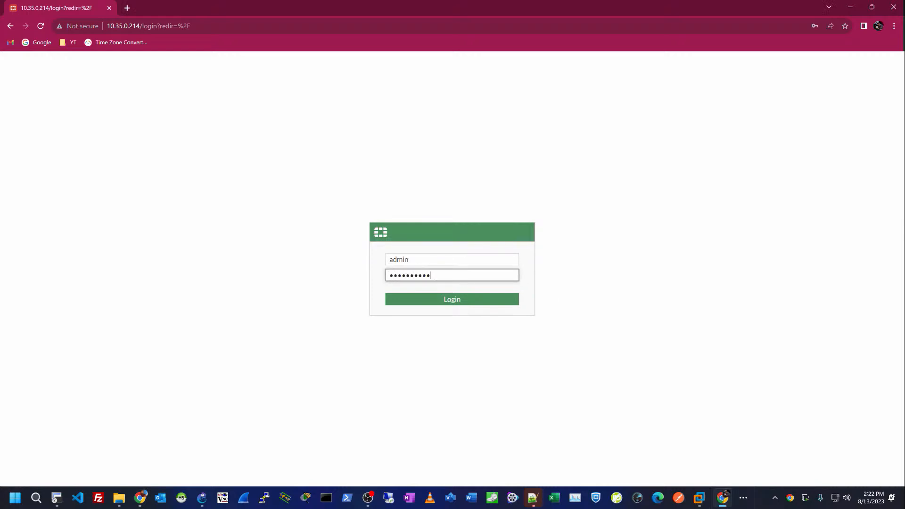
{"action": "type", "text": "••••"}
{"action": "key", "text": "Return"}
Step: Re-enter the admin username and start retyping the password
{"action": "type", "text": "admin"}
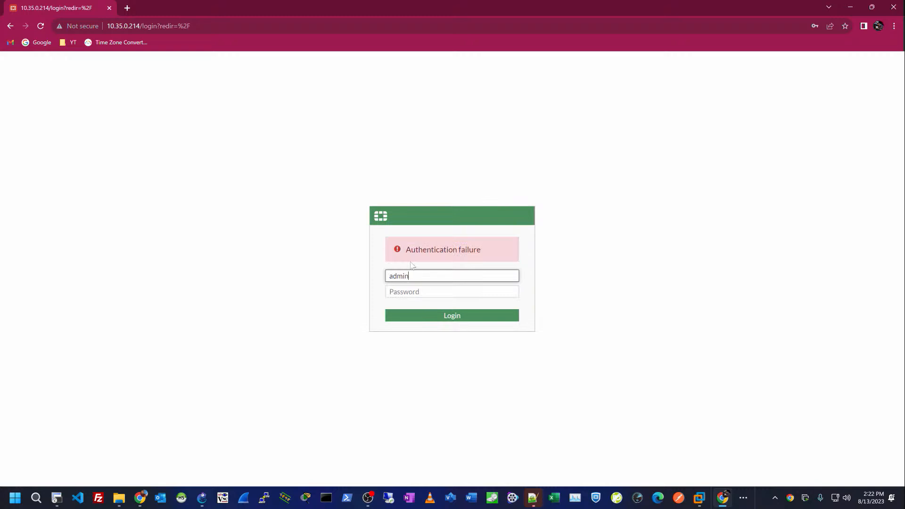
{"action": "key", "text": "Tab"}
{"action": "type", "text": "•"}
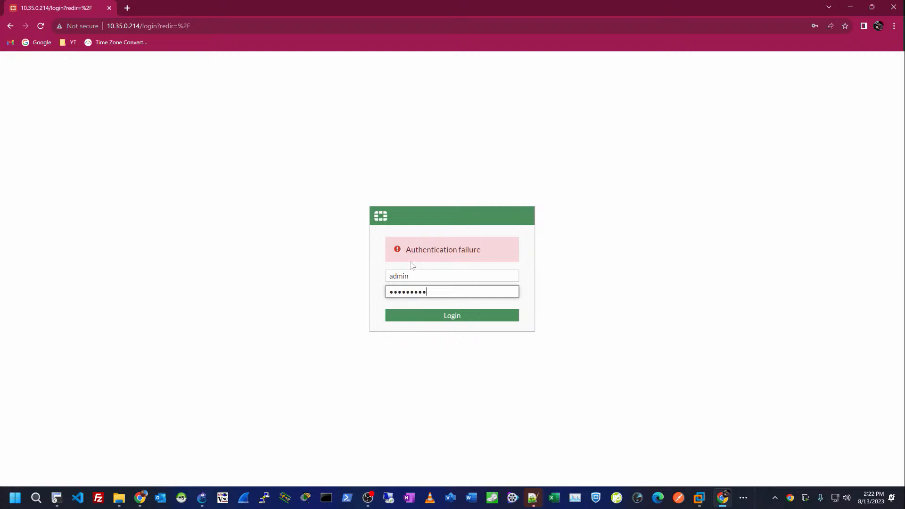
Step: Log in to the firewall at 10.35.0.214 and set its hostname to SITE1
{"action": "key", "text": "Return"}
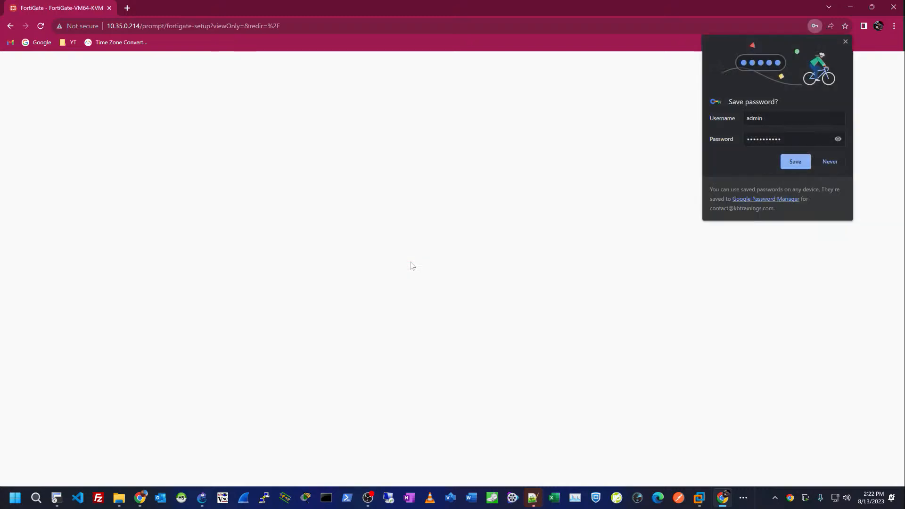
{"action": "left_click", "coordinate": [844, 41]}
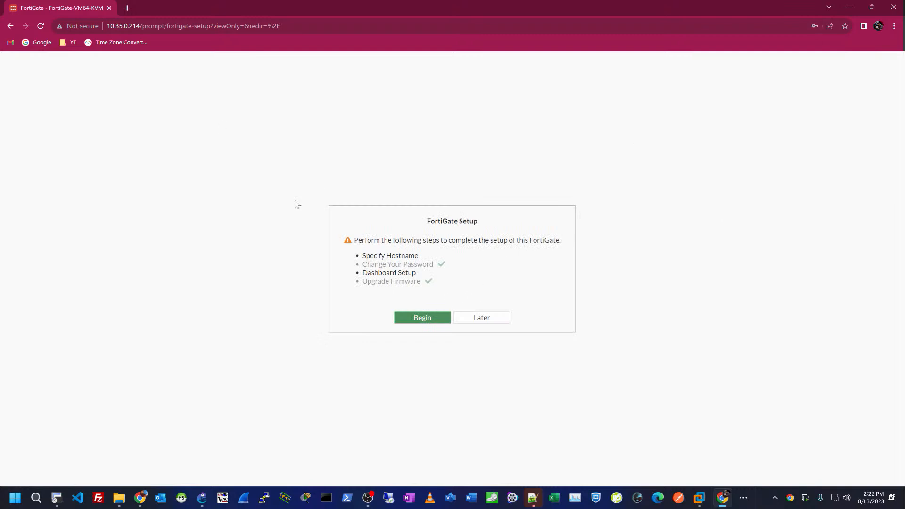
{"action": "left_click", "coordinate": [421, 317]}
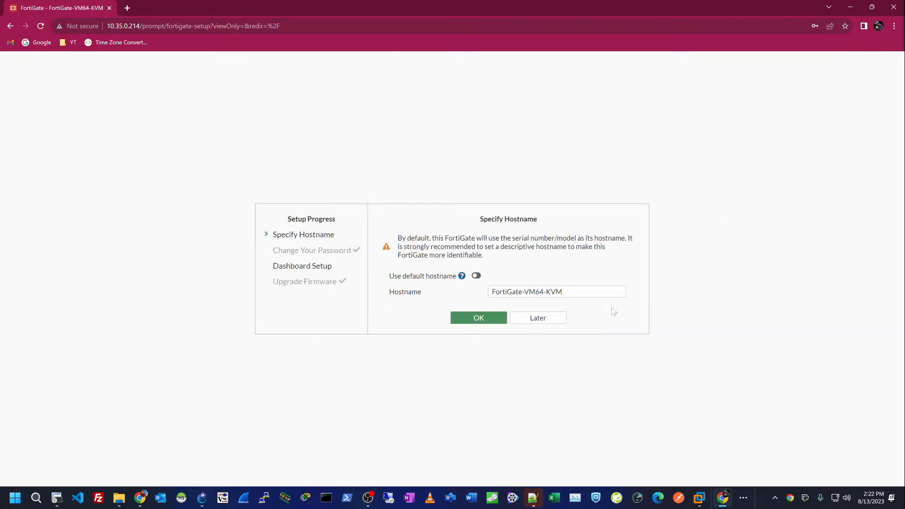
{"action": "left_click_drag", "start_coordinate": [613, 292], "coordinate": [410, 306]}
{"action": "type", "text": "SITE"}
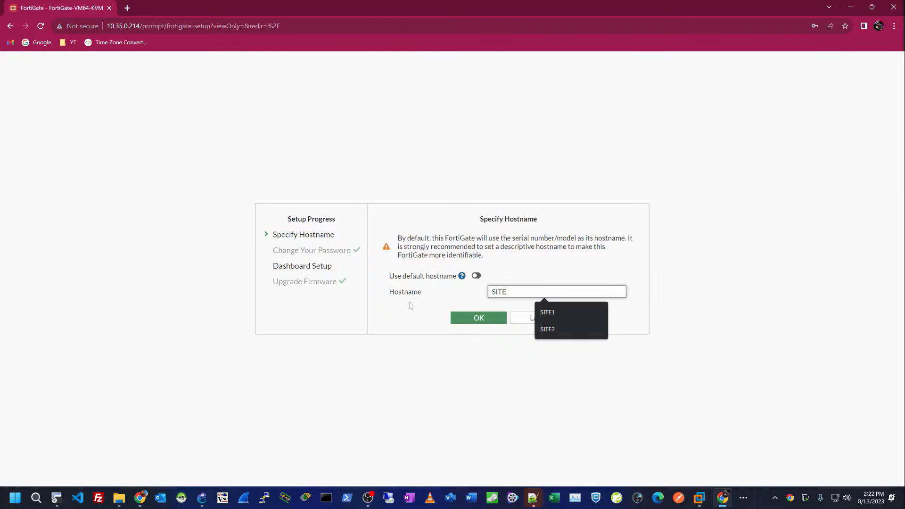
{"action": "type", "text": "1"}
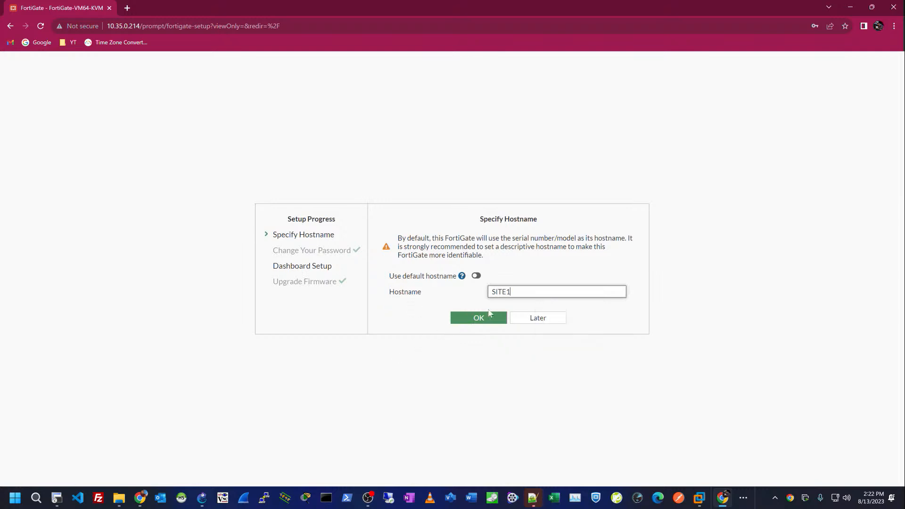
{"action": "left_click", "coordinate": [479, 320]}
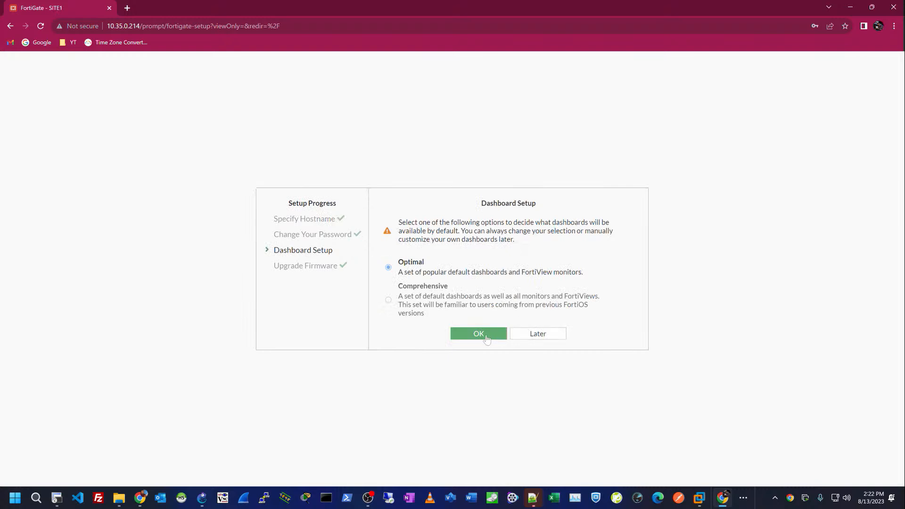
Step: Choose the Optimal dashboard and permanently dismiss the FortiOS 7.0 what's-new popup
{"action": "left_click", "coordinate": [484, 336]}
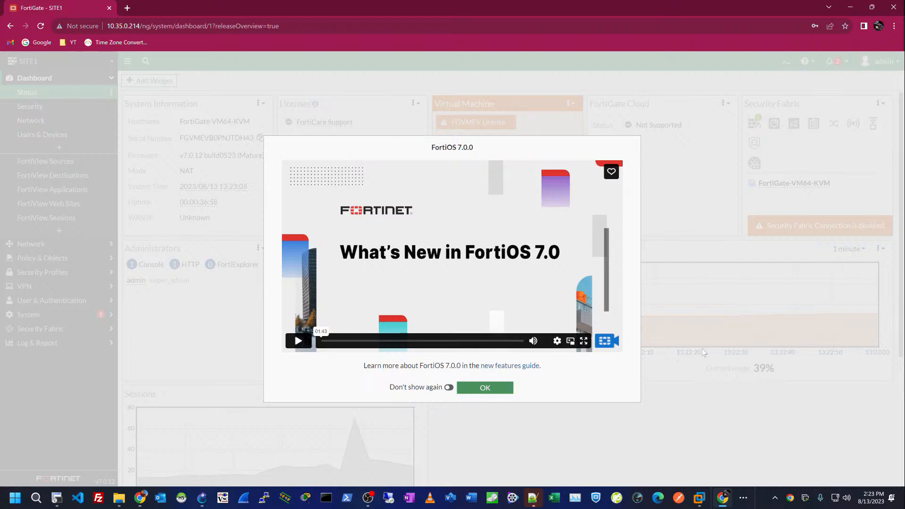
{"action": "left_click", "coordinate": [449, 388]}
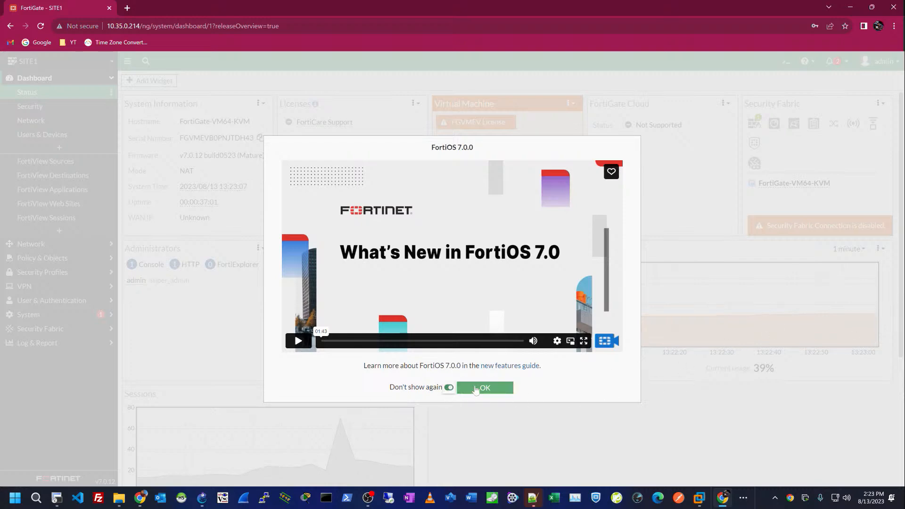
{"action": "left_click", "coordinate": [475, 389]}
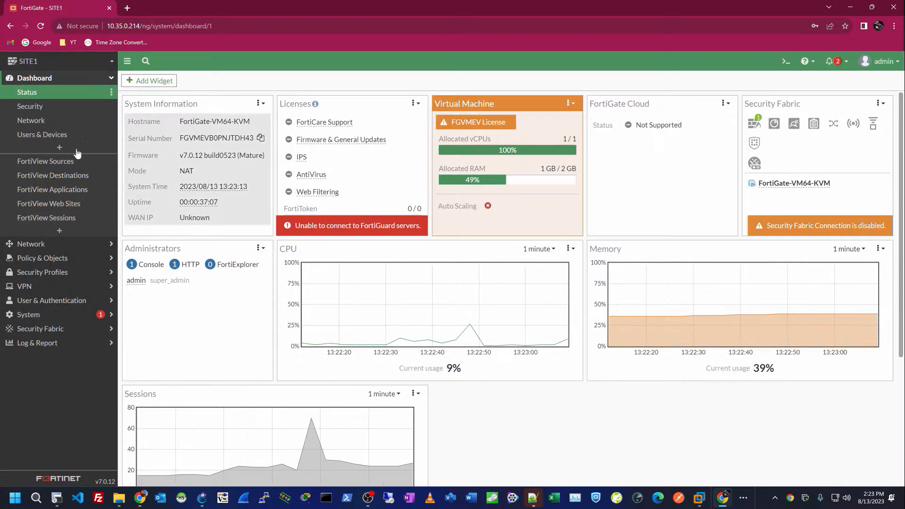
Step: Run 'show sys interface' on the SITE2 console and copy port10's address 10.35.0.193
{"action": "key", "text": "alt+Tab"}
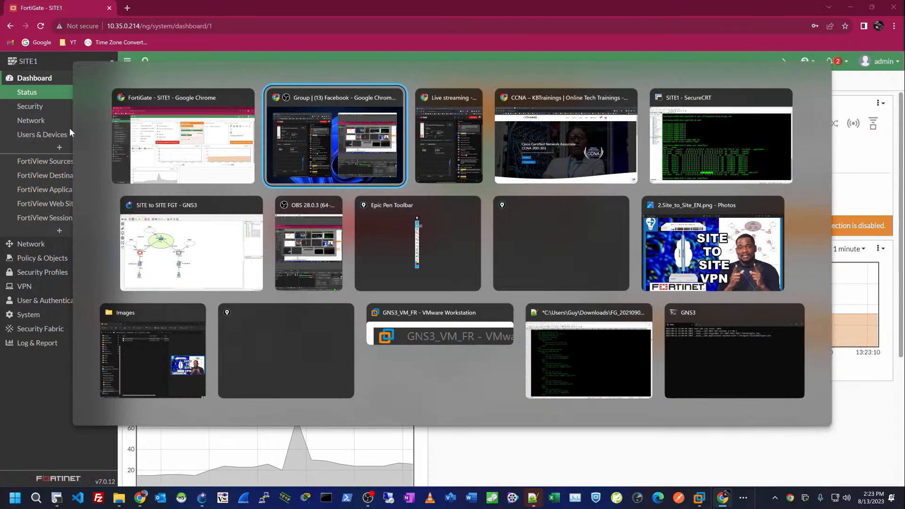
{"action": "key", "text": "alt+Tab"}
{"action": "key", "text": "alt+Tab"}
{"action": "key", "text": "alt+Tab"}
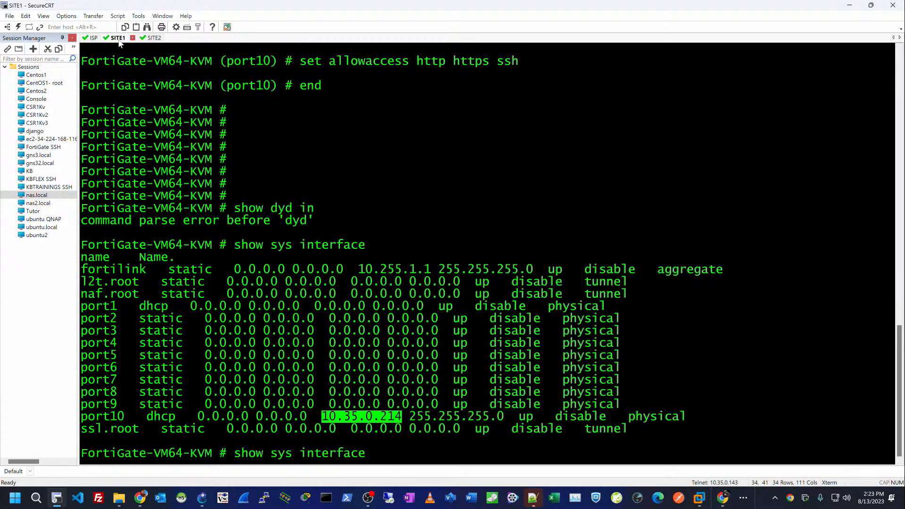
{"action": "left_click", "coordinate": [150, 38]}
{"action": "key", "text": "Return"}
{"action": "type", "text": "s"}
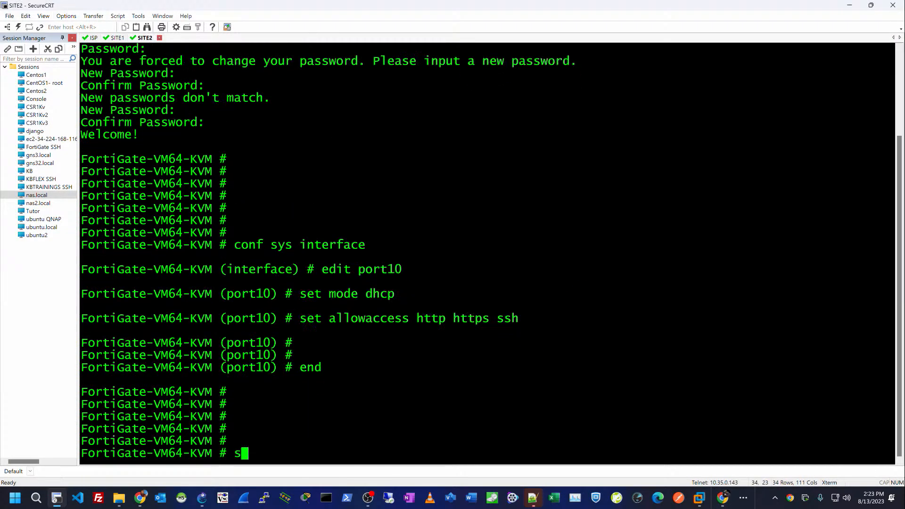
{"action": "type", "text": "how sys interface"}
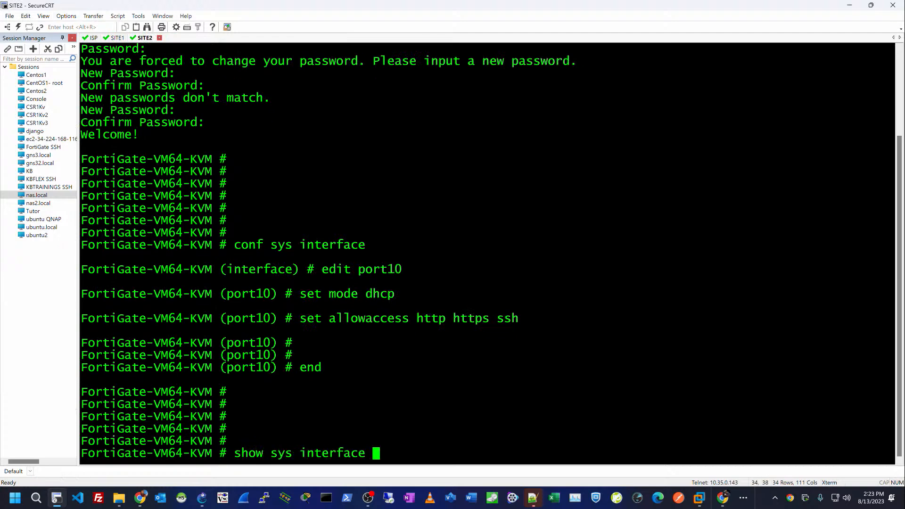
{"action": "key", "text": "Return"}
{"action": "key", "text": "Up"}
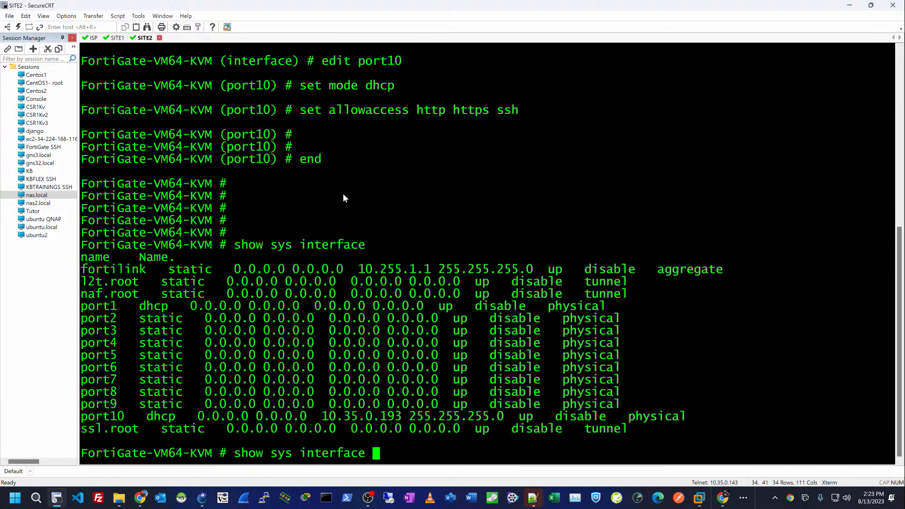
{"action": "left_click_drag", "start_coordinate": [322, 419], "coordinate": [400, 425]}
{"action": "key", "text": "ctrl+c"}
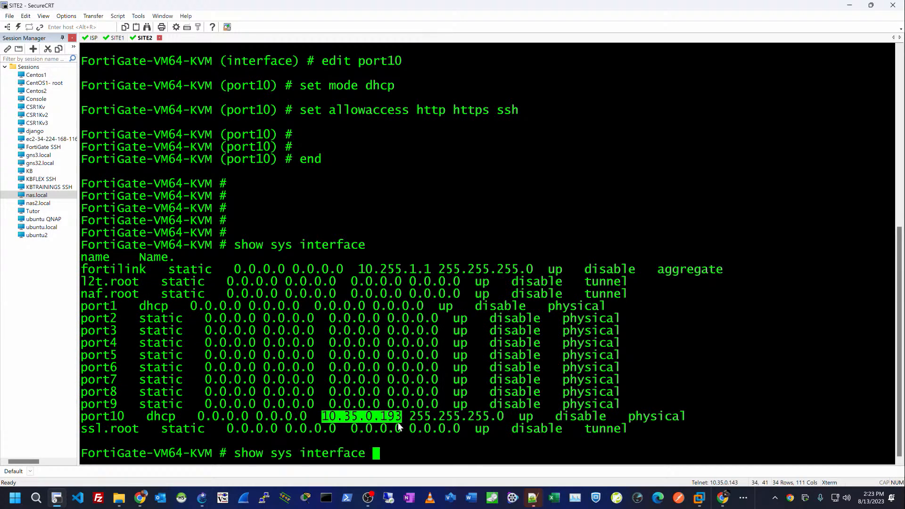
{"action": "key", "text": "alt+Tab"}
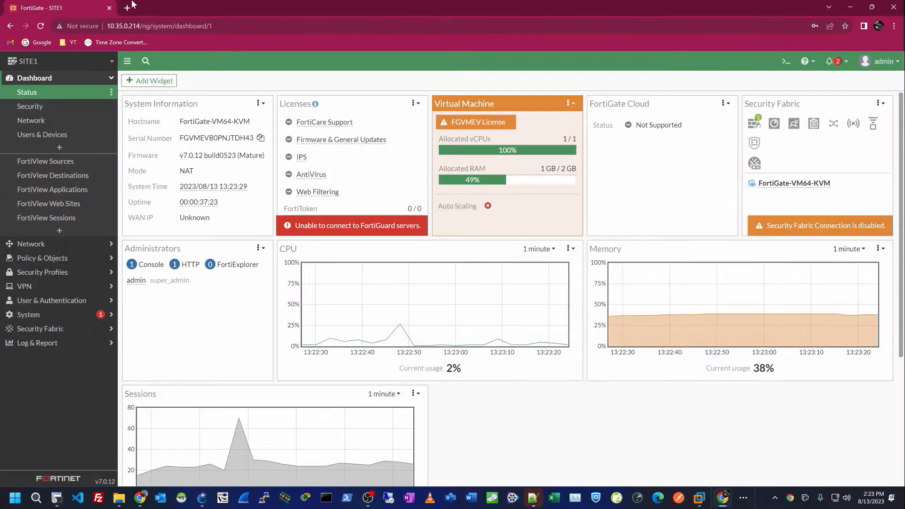
Step: Open 10.35.0.193 in a new tab and log in as admin
{"action": "left_click", "coordinate": [127, 7]}
{"action": "key", "text": "ctrl+v"}
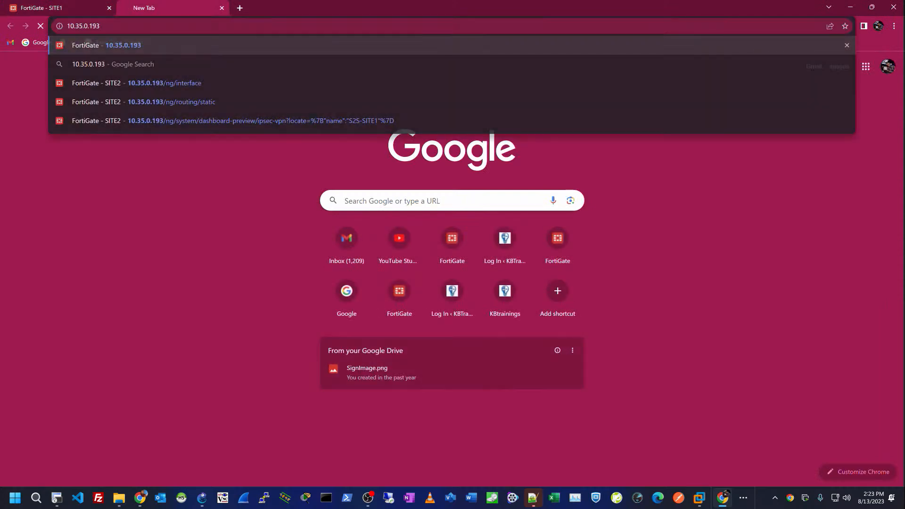
{"action": "key", "text": "Return"}
{"action": "type", "text": "admin"}
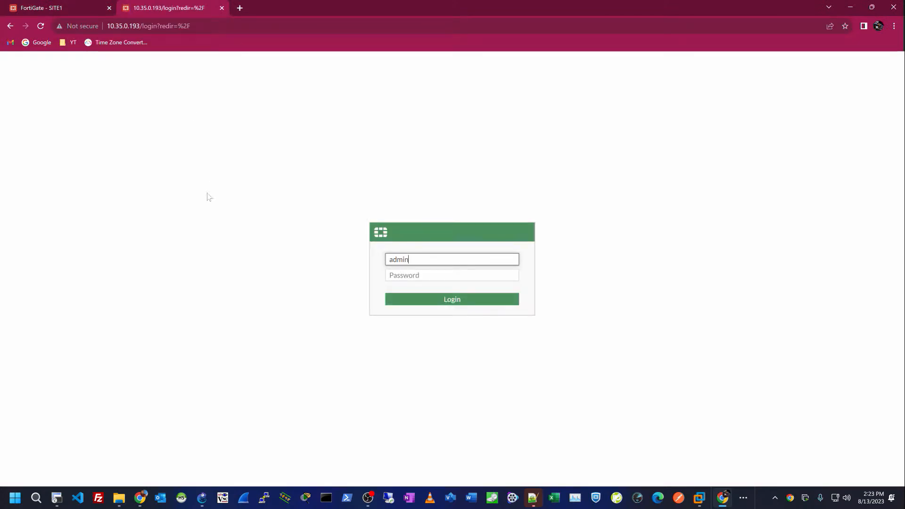
{"action": "key", "text": "Tab"}
{"action": "type", "text": "••••••"}
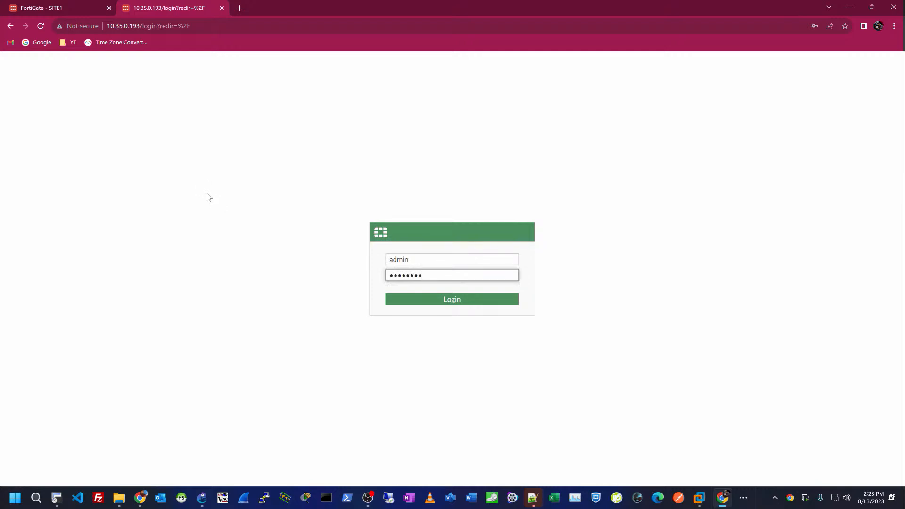
{"action": "type", "text": "•••••"}
{"action": "key", "text": "Return"}
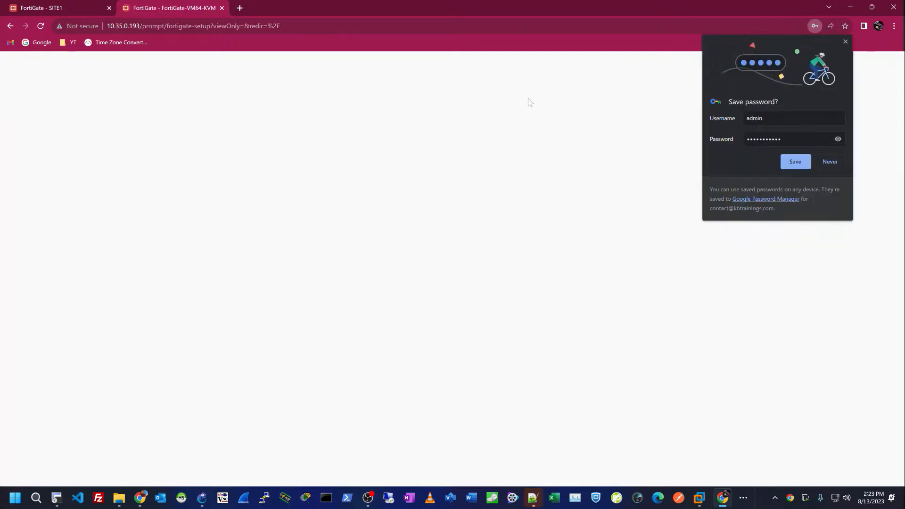
{"action": "left_click", "coordinate": [845, 42]}
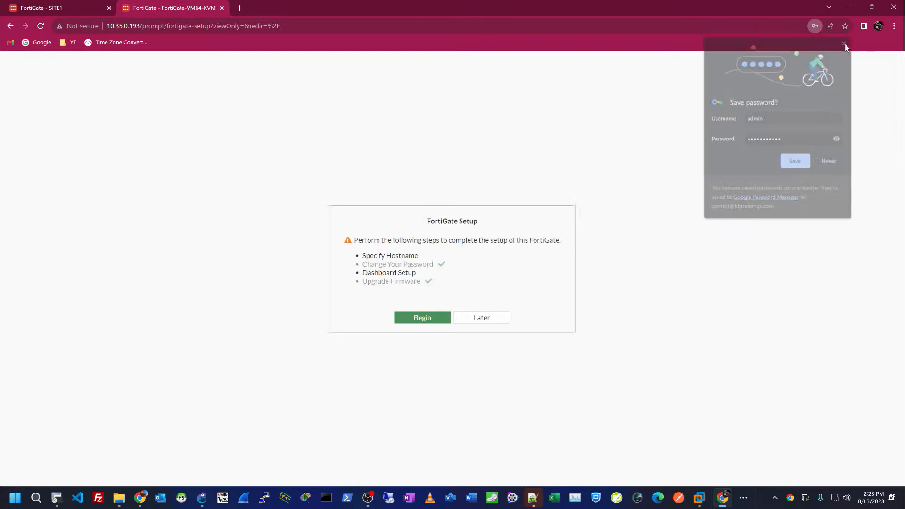
Step: Set the hostname to SITE2, accept the Optimal dashboard, and permanently dismiss the what's-new popup
{"action": "left_click", "coordinate": [420, 318]}
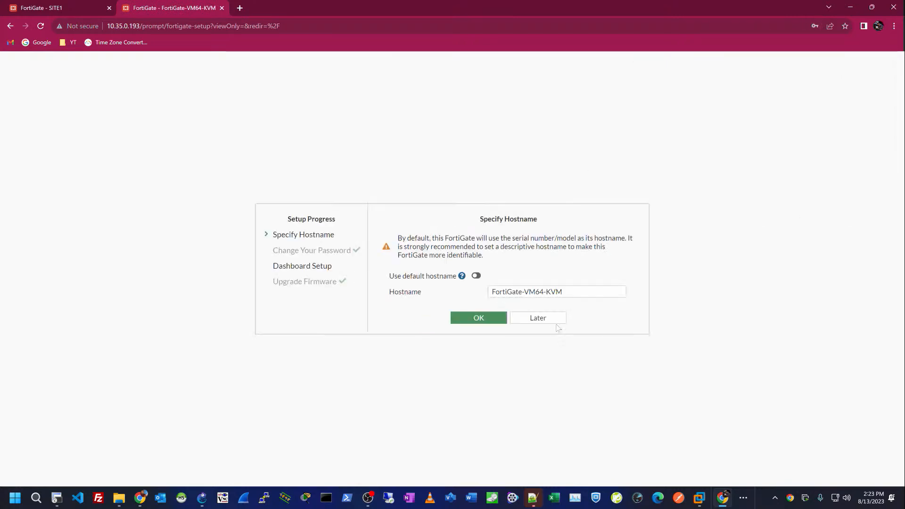
{"action": "left_click_drag", "start_coordinate": [592, 303], "coordinate": [388, 299]}
{"action": "type", "text": "SITE2"}
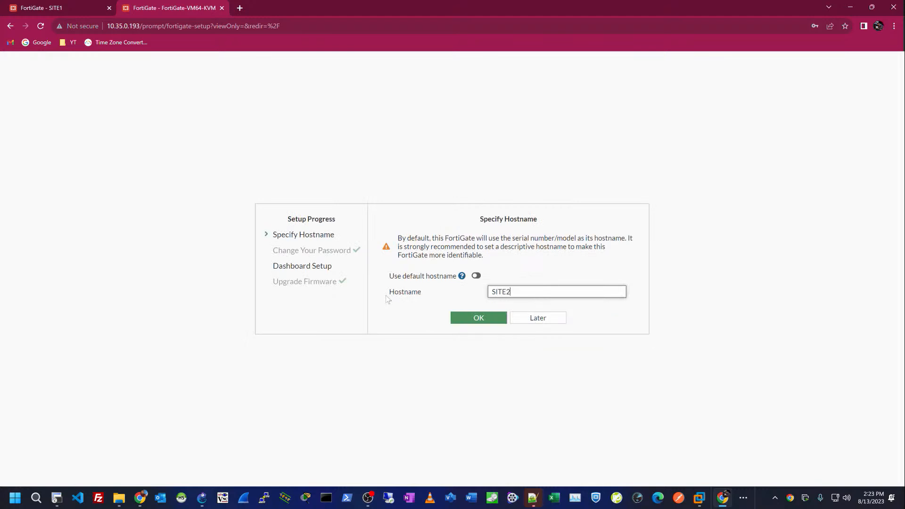
{"action": "left_click", "coordinate": [471, 323]}
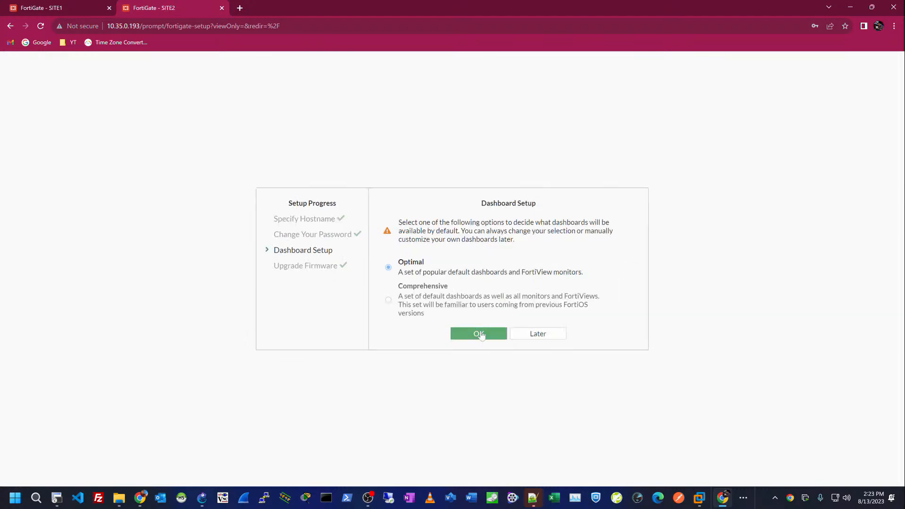
{"action": "left_click", "coordinate": [473, 331]}
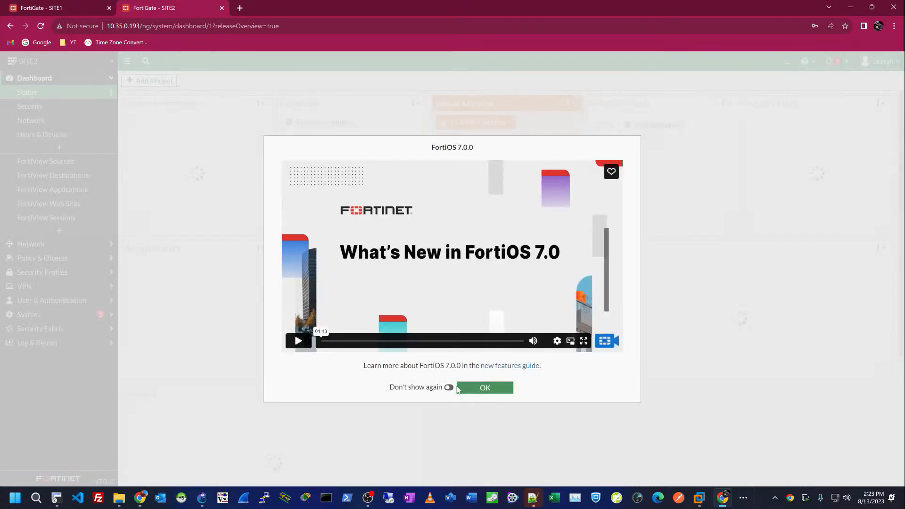
{"action": "left_click", "coordinate": [449, 387]}
{"action": "left_click", "coordinate": [485, 388]}
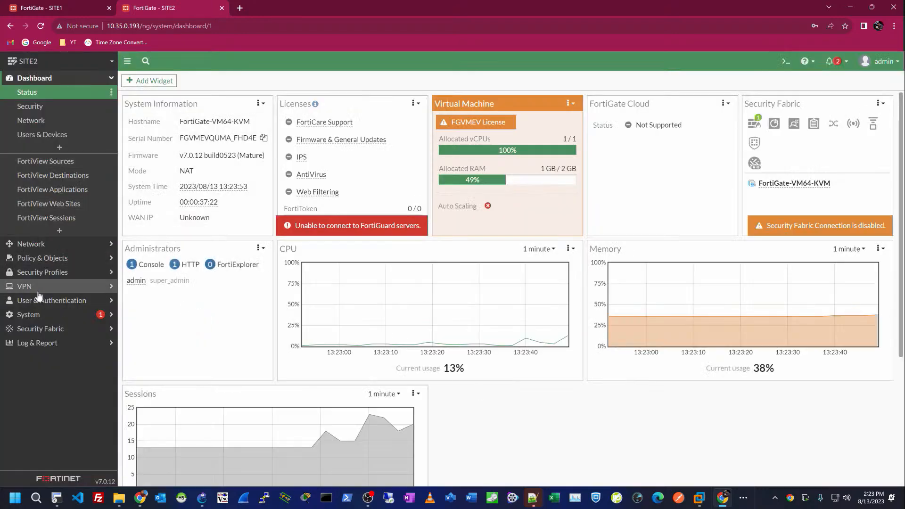
Step: Set the administrator idle timeout to 480 minutes in System > Settings and apply it
{"action": "left_click", "coordinate": [40, 314]}
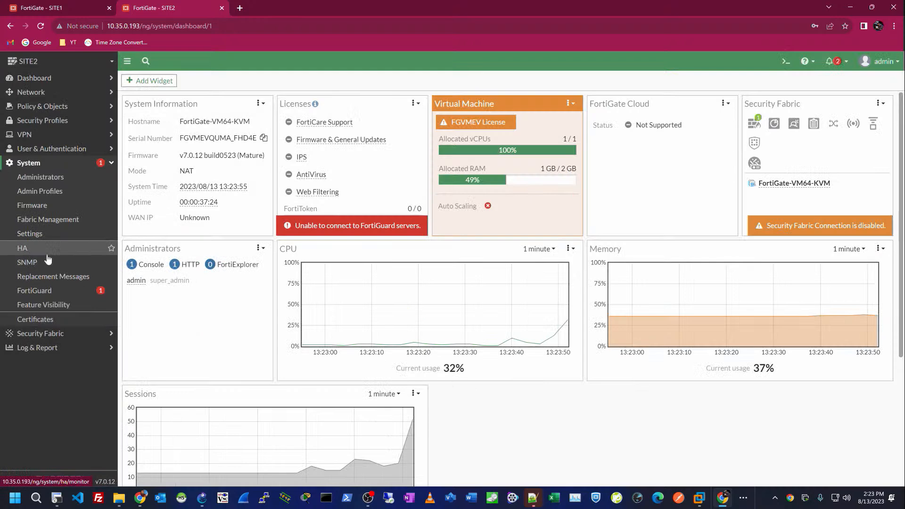
{"action": "left_click", "coordinate": [30, 233]}
{"action": "scroll", "coordinate": [269, 265], "scroll_direction": "down", "scroll_amount": 3}
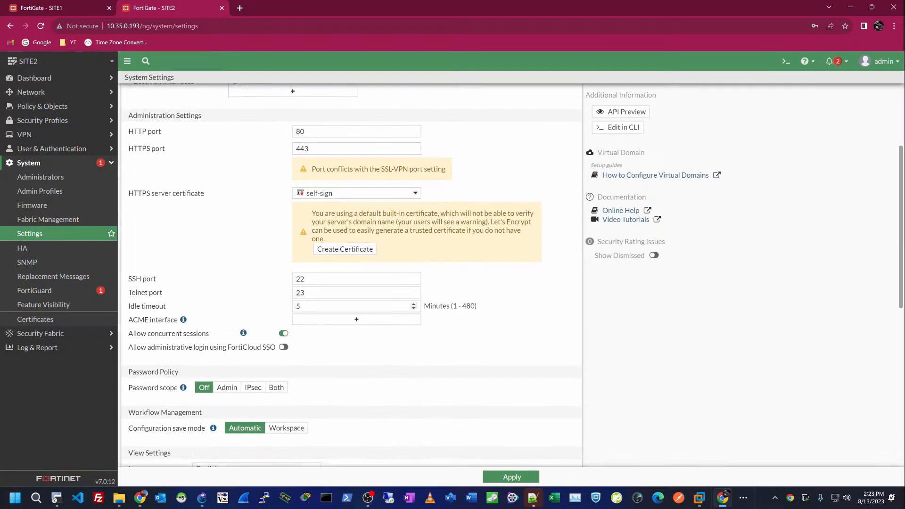
{"action": "left_click", "coordinate": [267, 306]}
{"action": "type", "text": "480"}
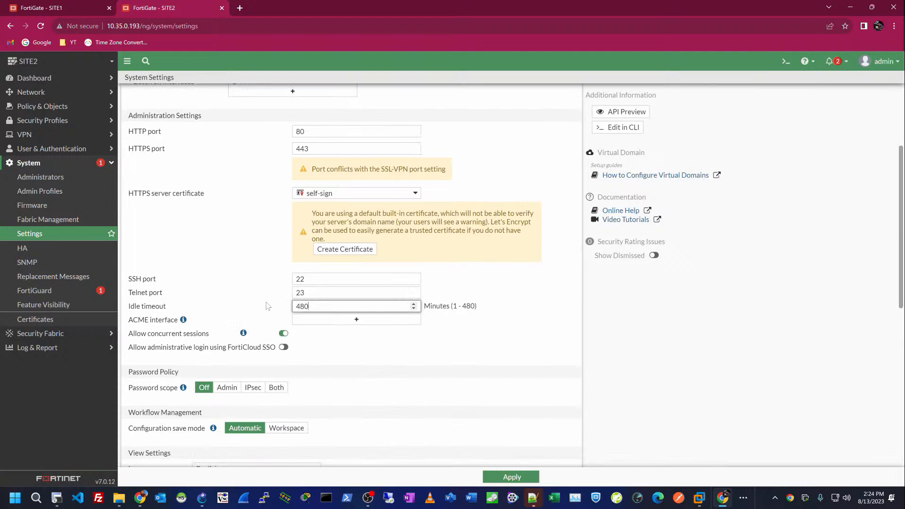
{"action": "left_click", "coordinate": [513, 478]}
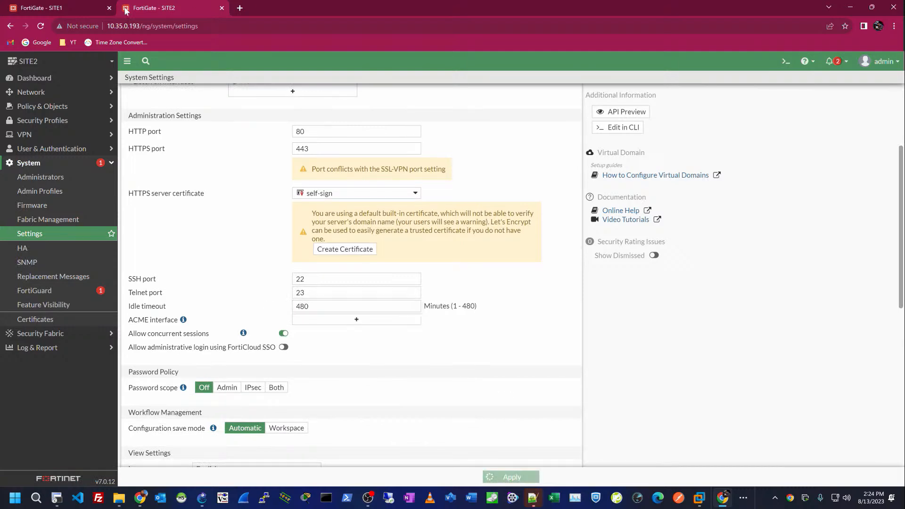
Step: Apply the same 480-minute idle timeout on the other firewall's tab
{"action": "left_click", "coordinate": [62, 8]}
{"action": "left_click", "coordinate": [50, 243]}
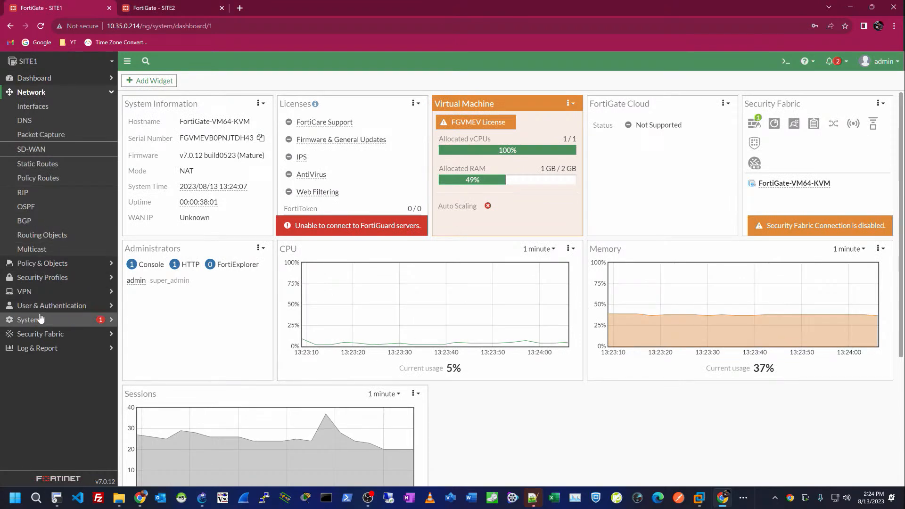
{"action": "left_click", "coordinate": [41, 319]}
{"action": "left_click", "coordinate": [41, 234]}
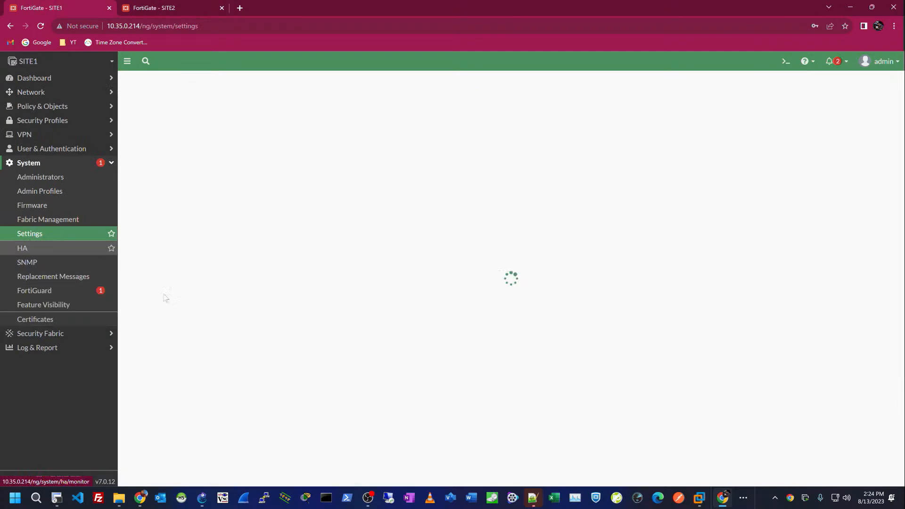
{"action": "scroll", "coordinate": [166, 298], "scroll_direction": "down", "scroll_amount": 5}
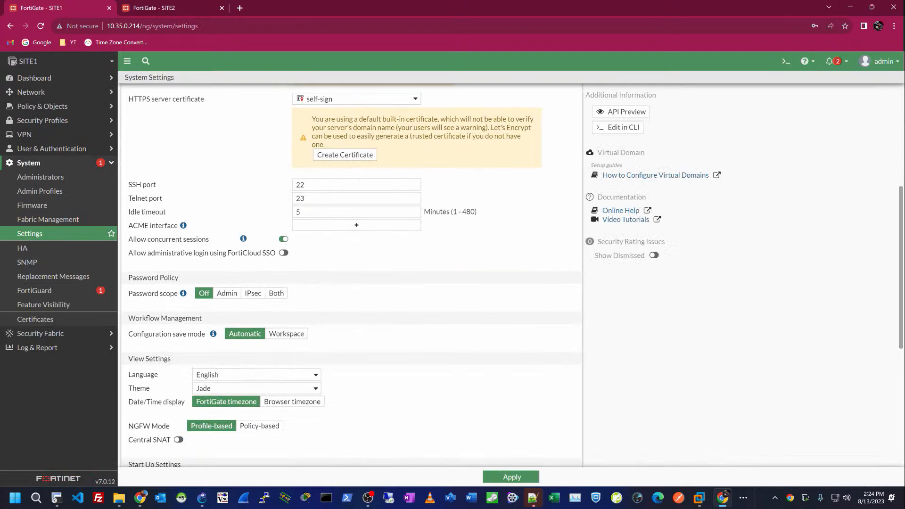
{"action": "double_click", "coordinate": [305, 215]}
{"action": "type", "text": "4"}
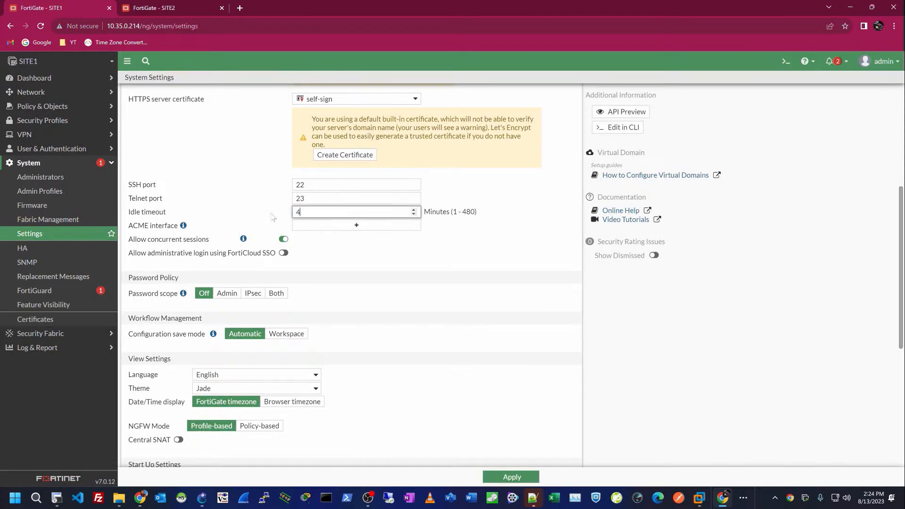
{"action": "type", "text": "80"}
{"action": "left_click", "coordinate": [503, 481]}
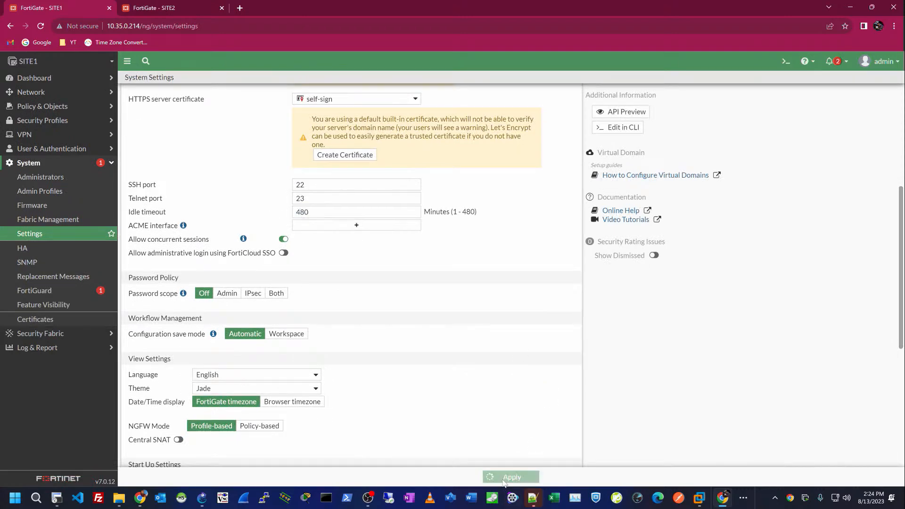
{"action": "left_click", "coordinate": [168, 6]}
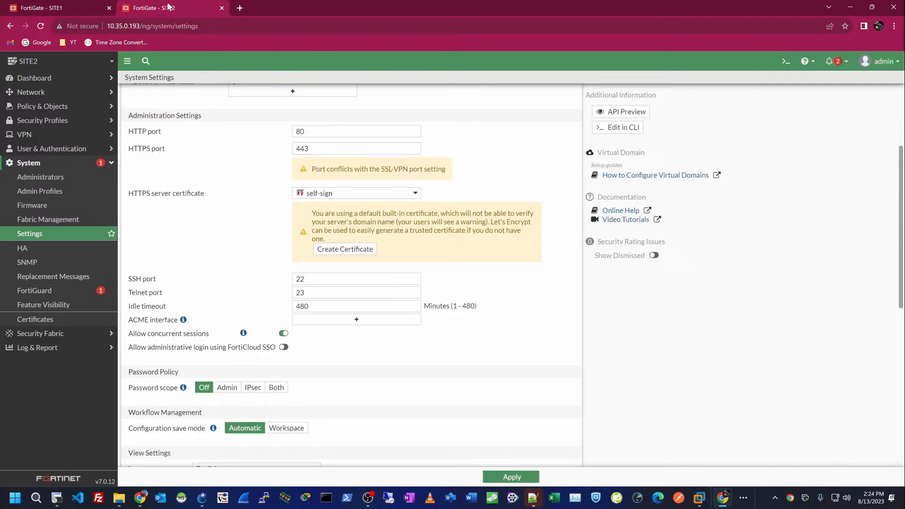
Step: Bring up the GNS3 lab topology and select the SITE1 FortiGate node
{"action": "key", "text": "alt+Tab"}
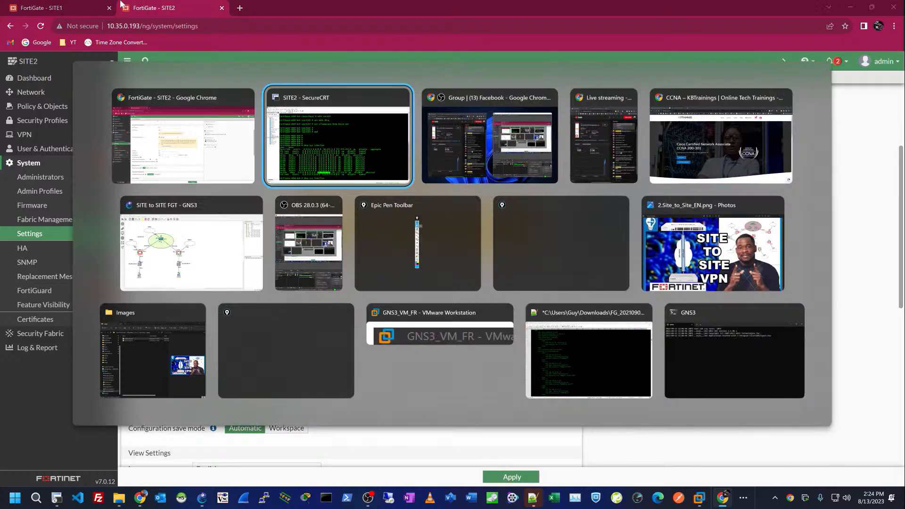
{"action": "key", "text": "Escape"}
{"action": "key", "text": "alt+Tab"}
{"action": "key", "text": "Tab"}
{"action": "key", "text": "Tab"}
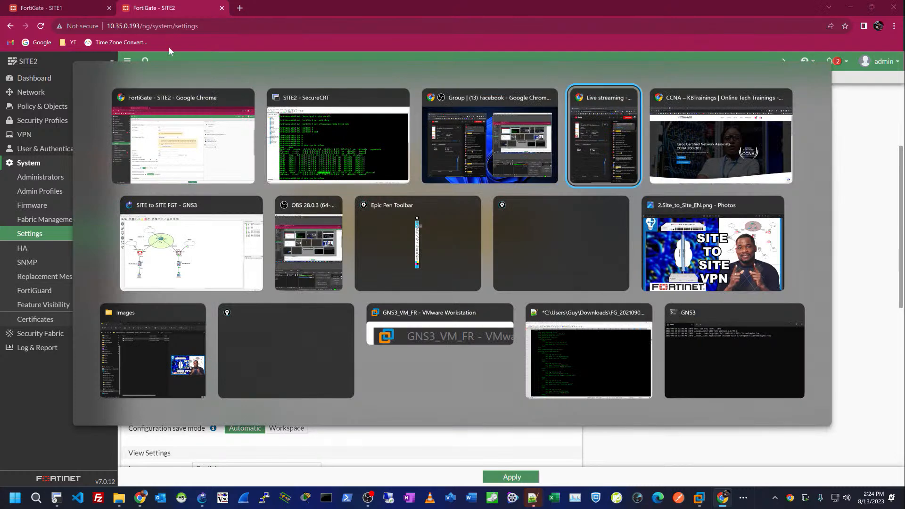
{"action": "key", "text": "Tab"}
{"action": "left_click", "coordinate": [218, 260]}
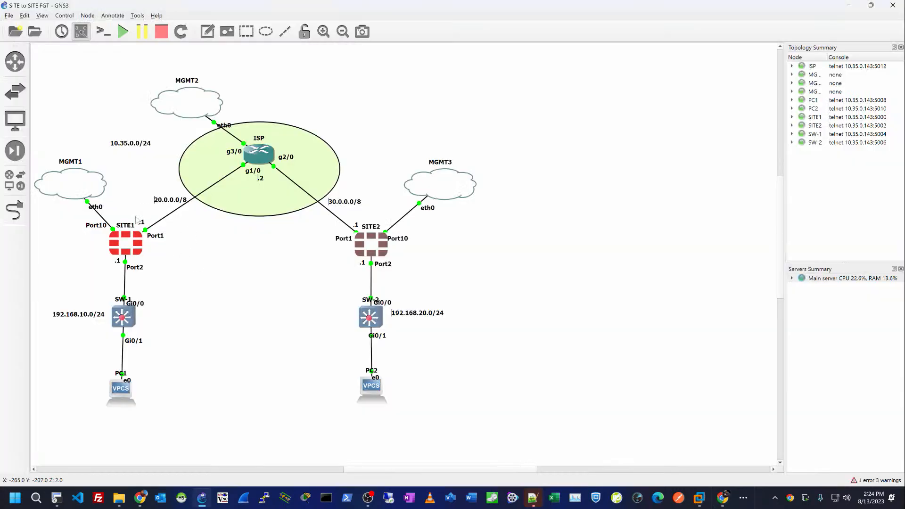
{"action": "mouse_move", "coordinate": [120, 251]}
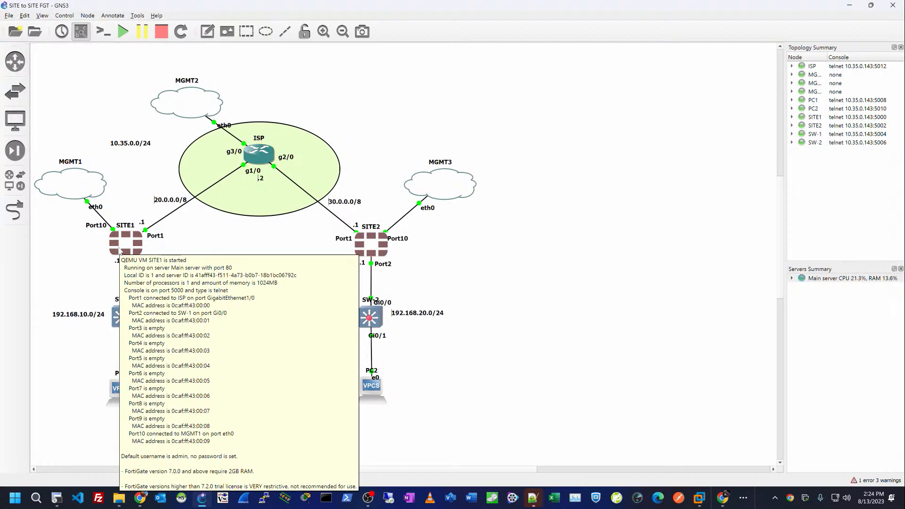
{"action": "left_click", "coordinate": [124, 241]}
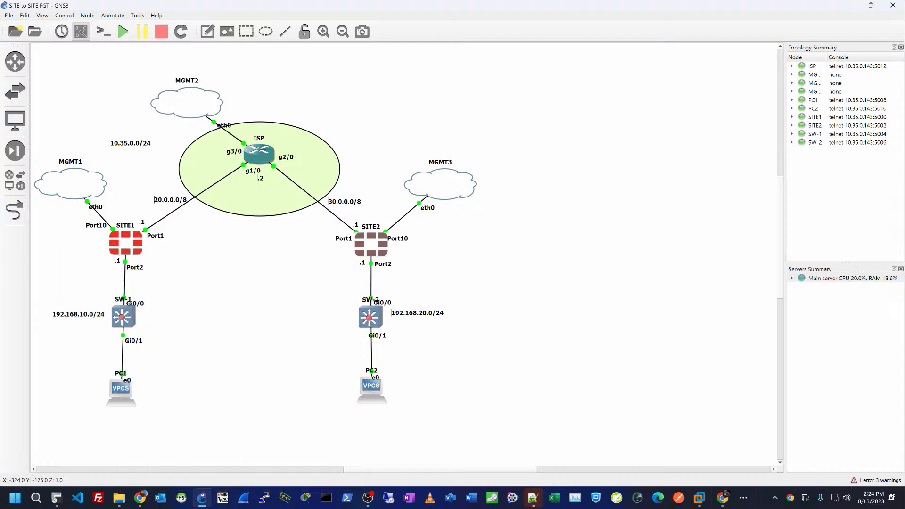
{"action": "key", "text": "alt+Tab"}
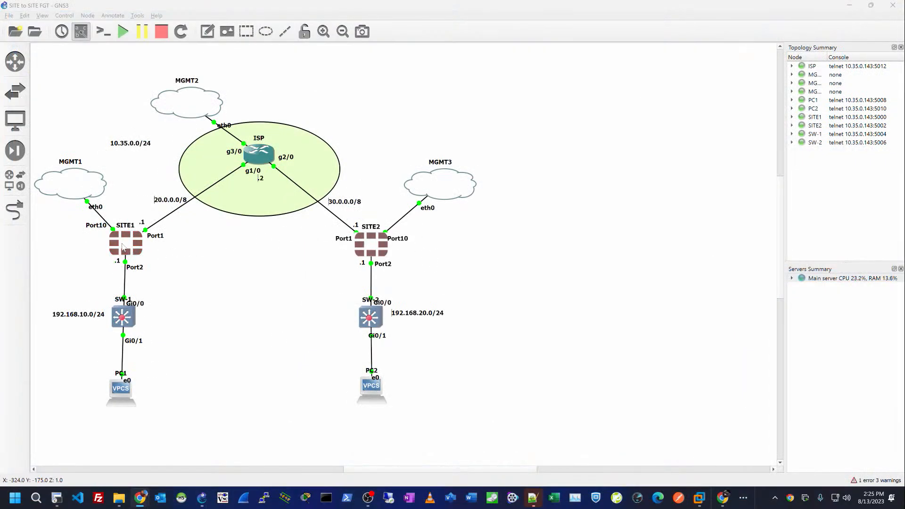
{"action": "left_click", "coordinate": [122, 247]}
Step: Return to SITE1's FortiGate tab in Chrome and expand the Network menu
{"action": "key", "text": "alt+Tab"}
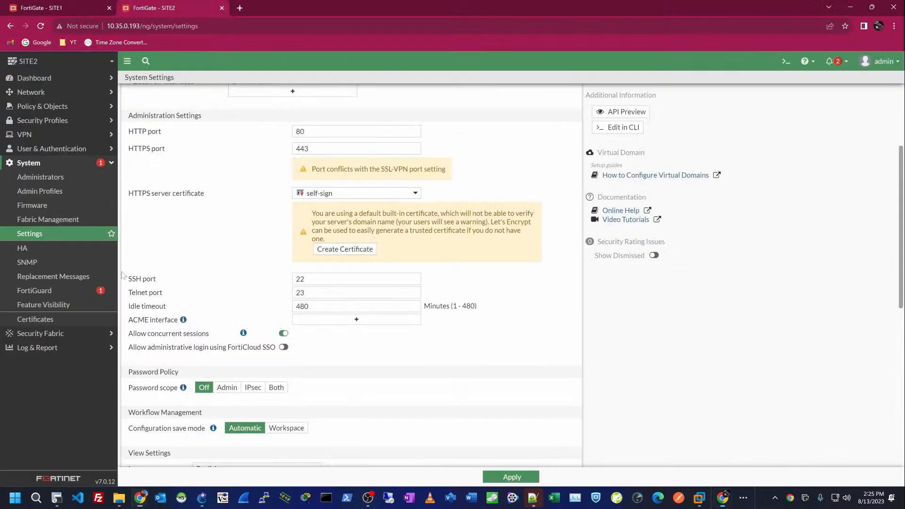
{"action": "left_click", "coordinate": [66, 7]}
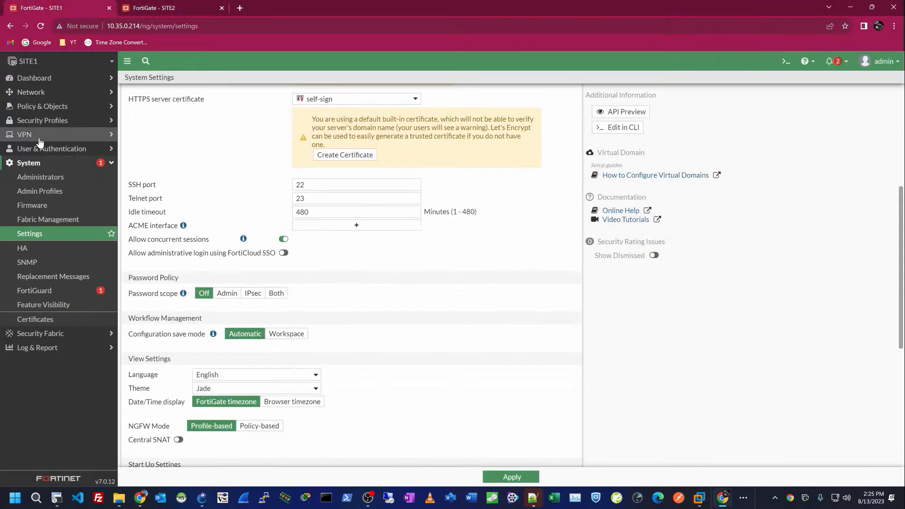
{"action": "left_click", "coordinate": [38, 91]}
Step: Give SITE1's port10 the alias MGMT
{"action": "left_click", "coordinate": [41, 109]}
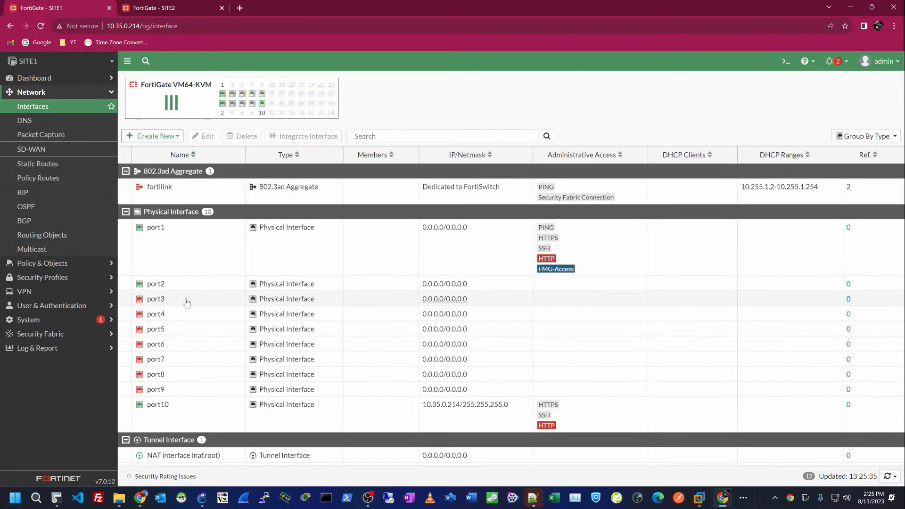
{"action": "left_click", "coordinate": [196, 413]}
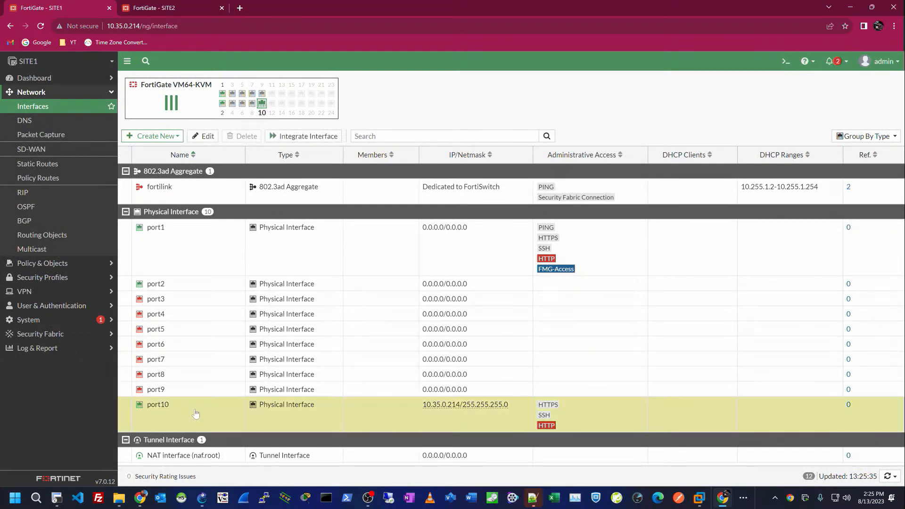
{"action": "double_click", "coordinate": [196, 414]}
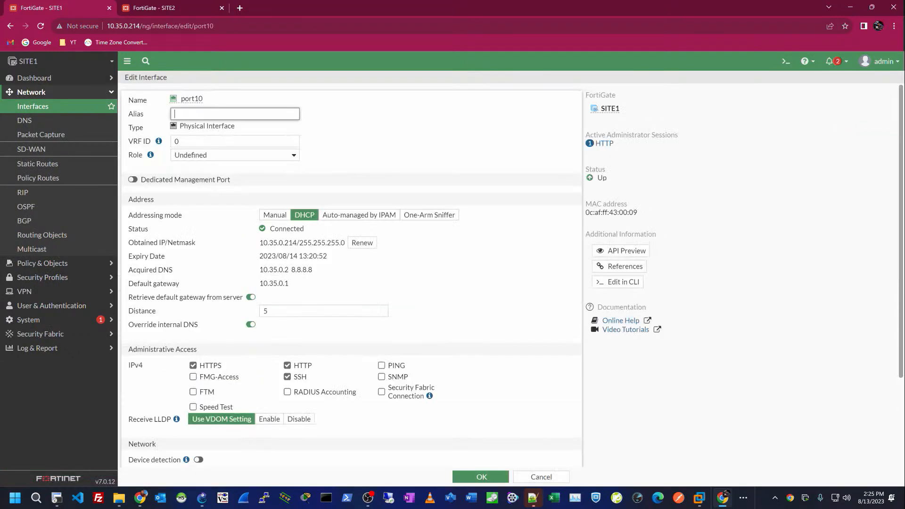
{"action": "type", "text": "MGMT"}
{"action": "left_click", "coordinate": [456, 475]}
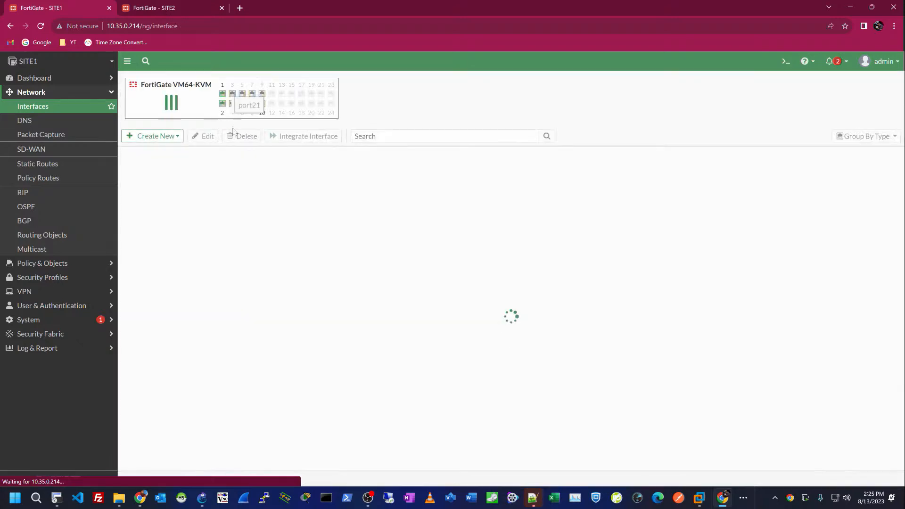
Step: Set port1 to alias WAN, role WAN, manual address 20.0.0.1/255.0.0.0
{"action": "double_click", "coordinate": [181, 289]}
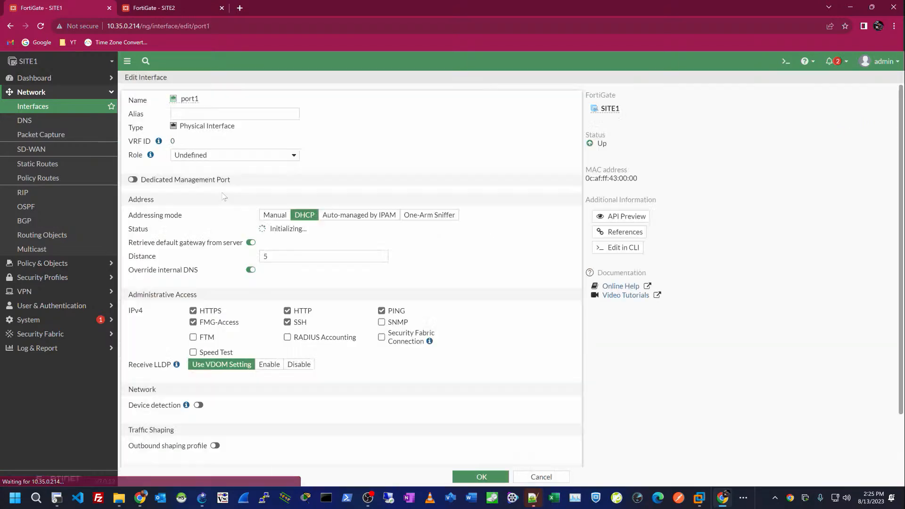
{"action": "type", "text": "WAN"}
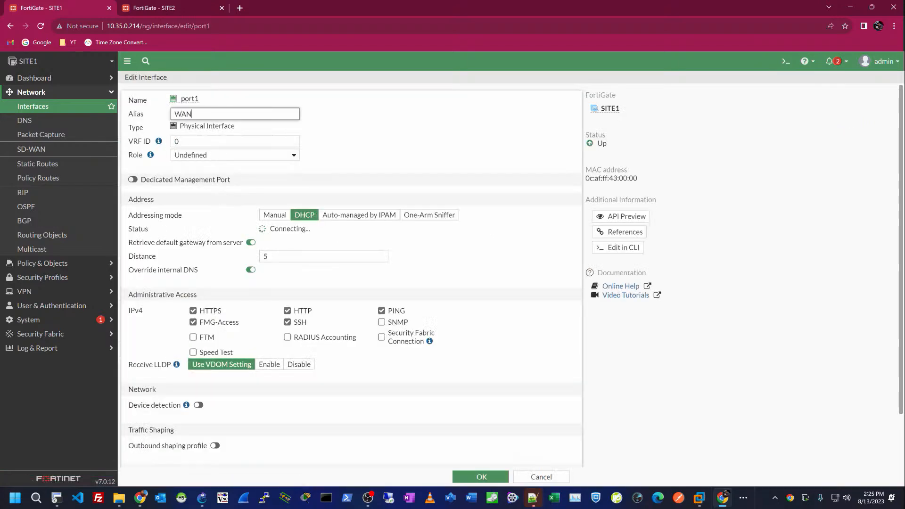
{"action": "key", "text": "Tab"}
{"action": "key", "text": "Tab"}
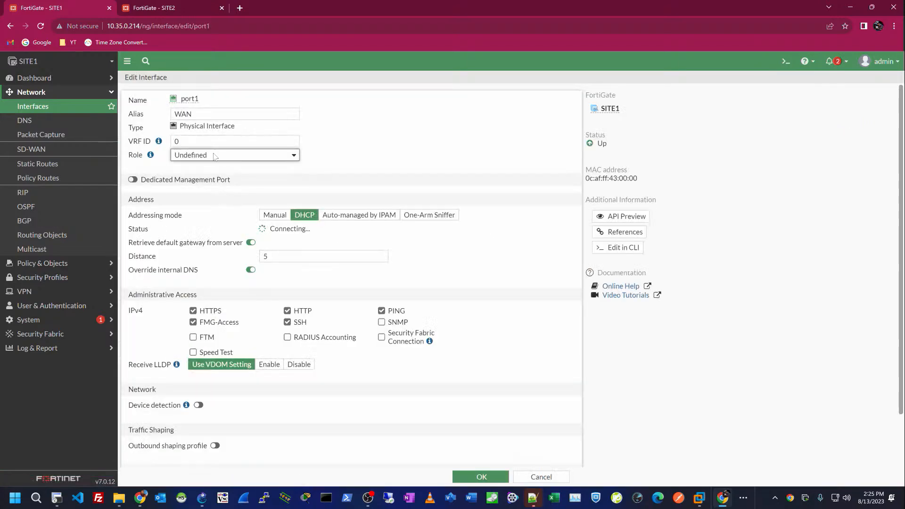
{"action": "key", "text": "space"}
{"action": "key", "text": "Up"}
{"action": "key", "text": "Up"}
{"action": "key", "text": "Return"}
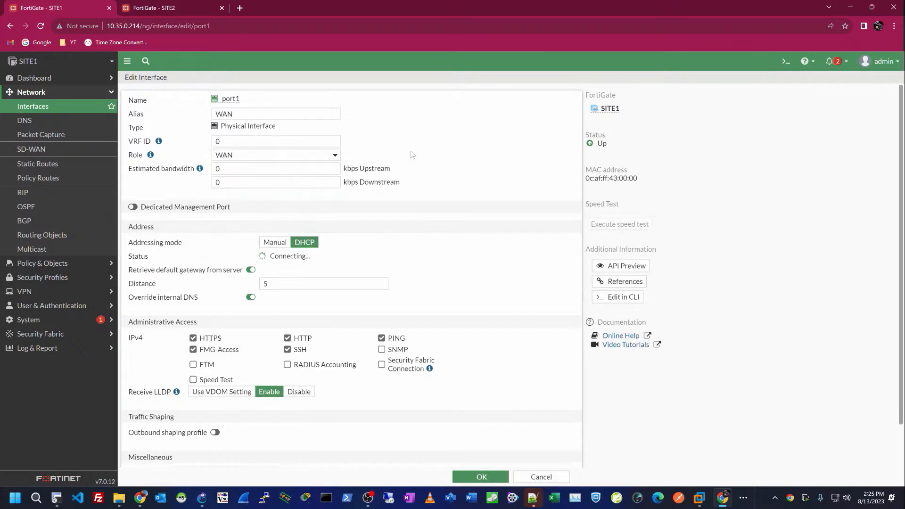
{"action": "scroll", "coordinate": [401, 185], "scroll_direction": "down", "scroll_amount": 1}
{"action": "left_click", "coordinate": [286, 210]}
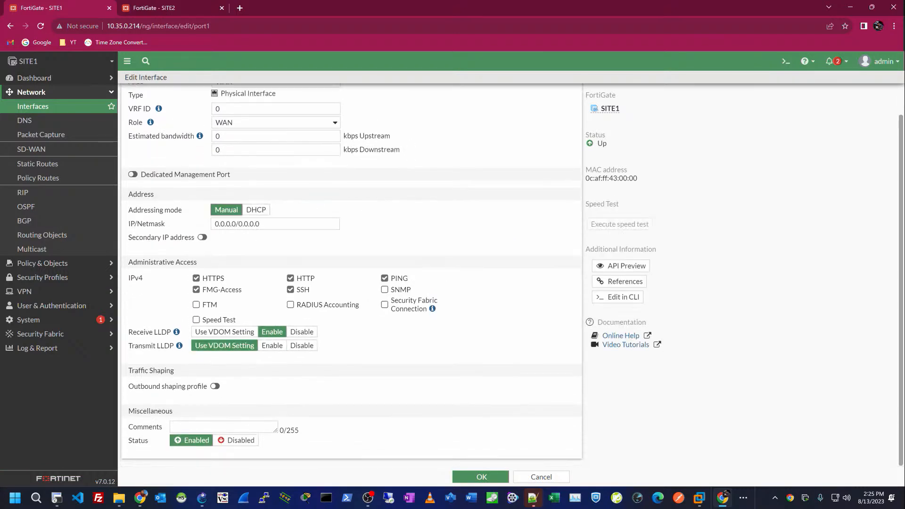
{"action": "key", "text": "Tab"}
{"action": "type", "text": "20"}
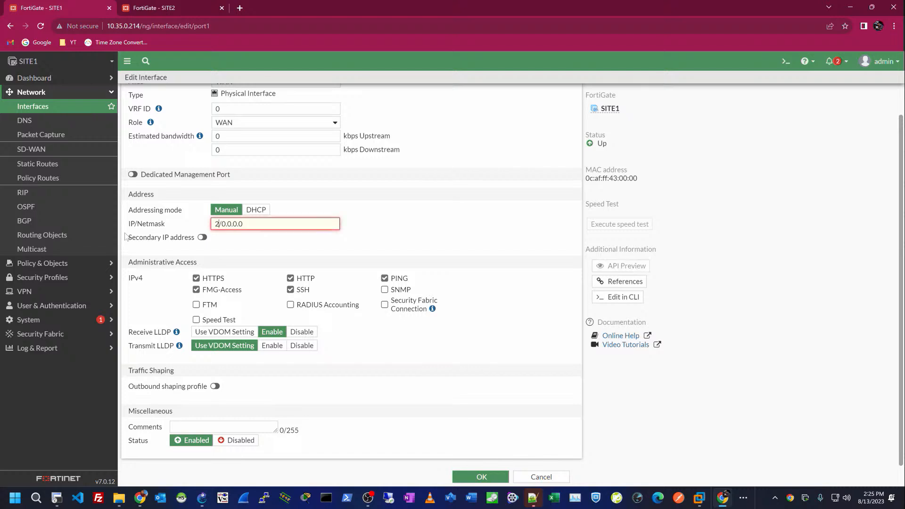
{"action": "type", "text": ".0.0.1"}
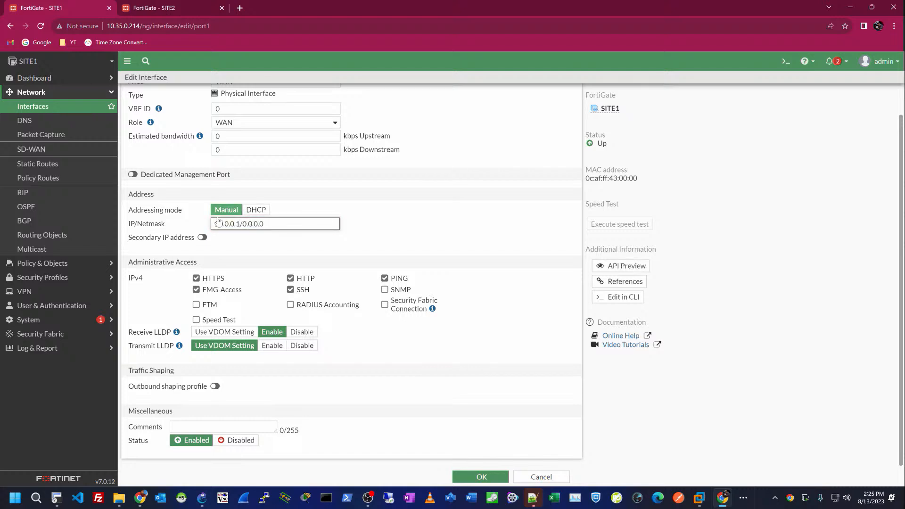
{"action": "key", "text": "shift+Right"}
{"action": "type", "text": "255"}
{"action": "left_click", "coordinate": [339, 263]}
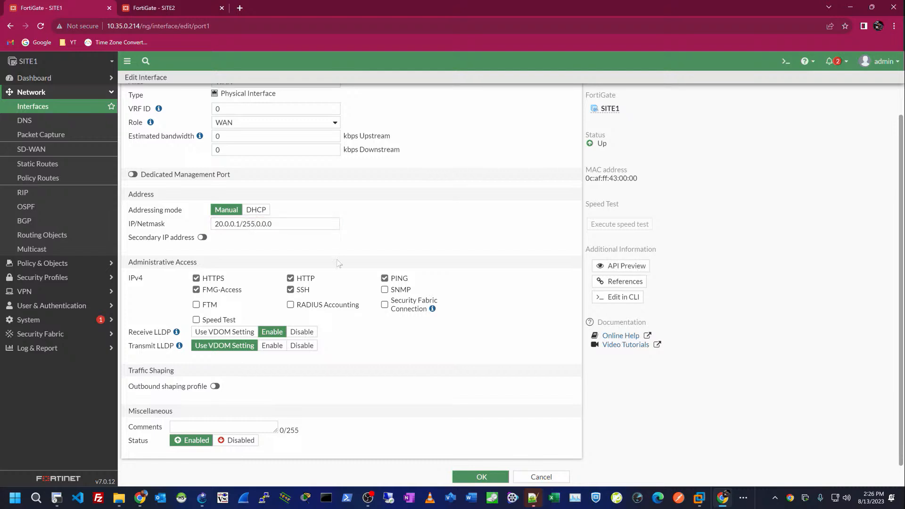
{"action": "left_click", "coordinate": [481, 477]}
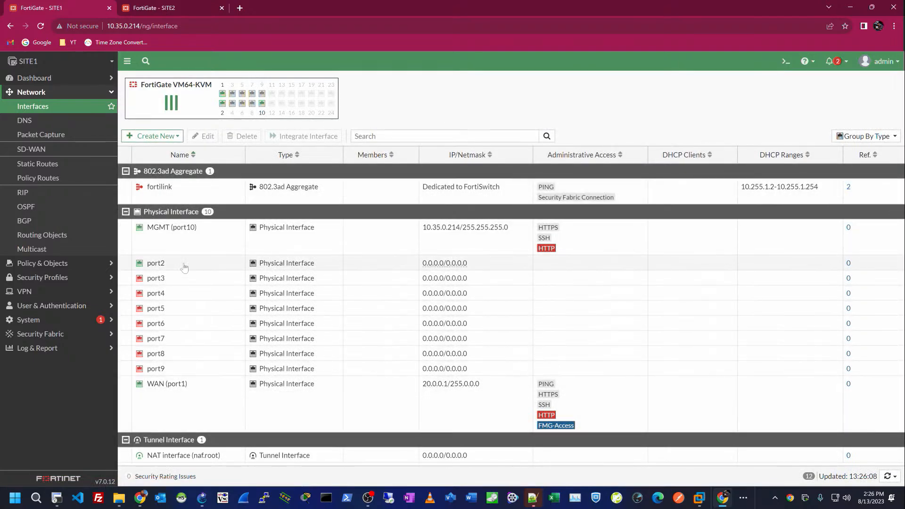
Step: Give port2 alias LAN, role LAN and address 192.168.10.1/255.255.255.0
{"action": "double_click", "coordinate": [188, 263]}
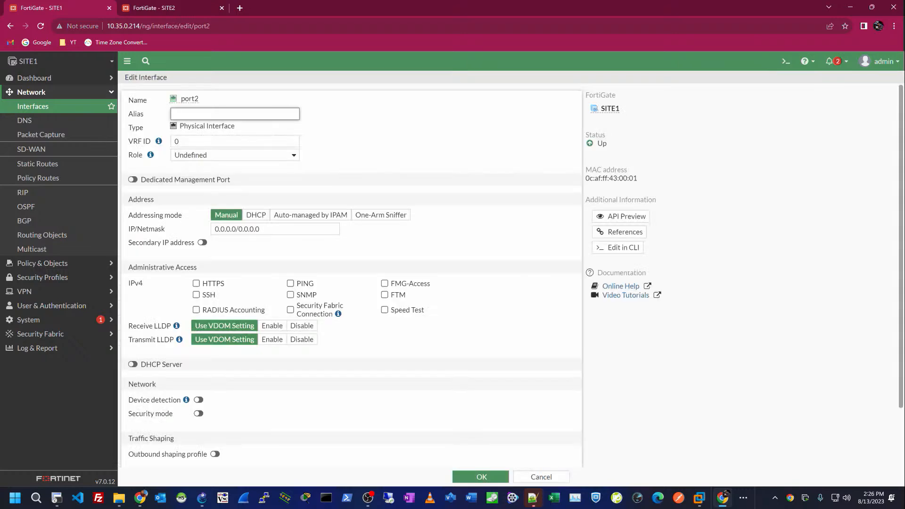
{"action": "type", "text": "LAN"}
{"action": "key", "text": "Tab"}
{"action": "left_click", "coordinate": [220, 155]}
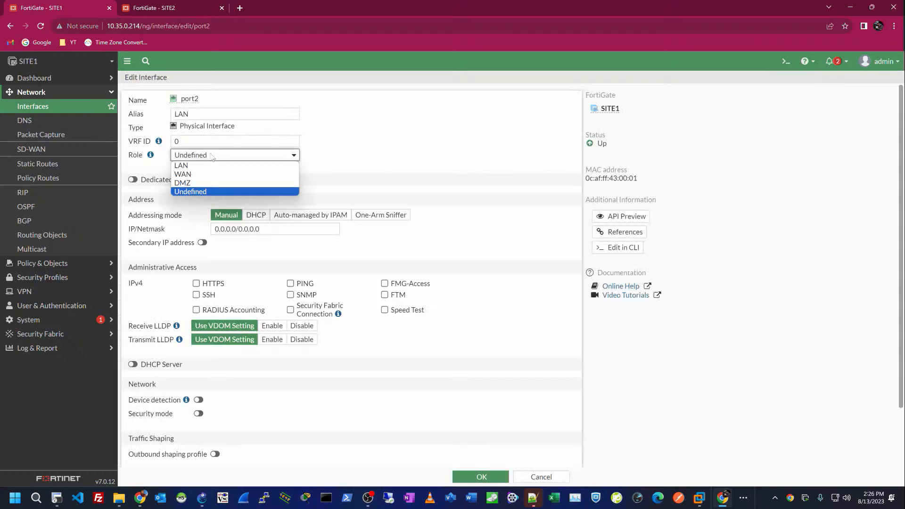
{"action": "left_click", "coordinate": [213, 165]}
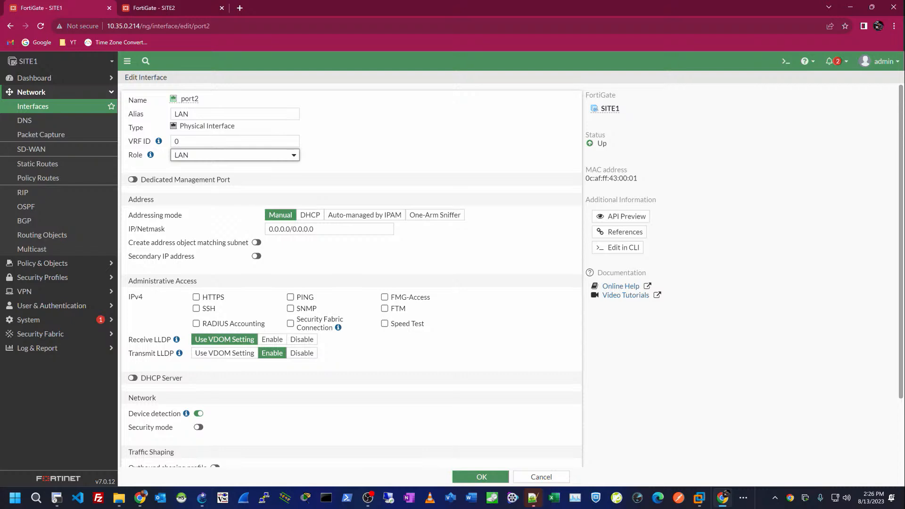
{"action": "left_click_drag", "start_coordinate": [282, 229], "coordinate": [241, 234]}
{"action": "type", "text": "188"}
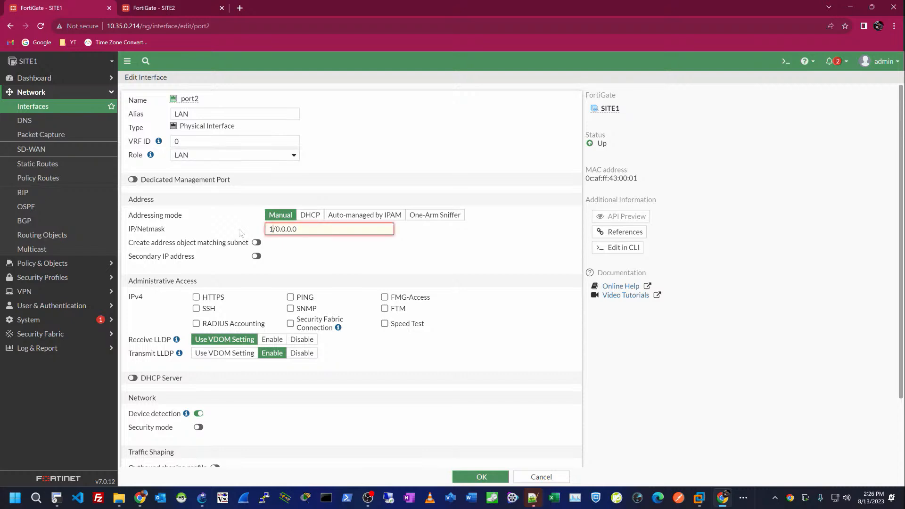
{"action": "key", "text": "BackSpace"}
{"action": "key", "text": "BackSpace"}
{"action": "type", "text": "92.168.10.1"}
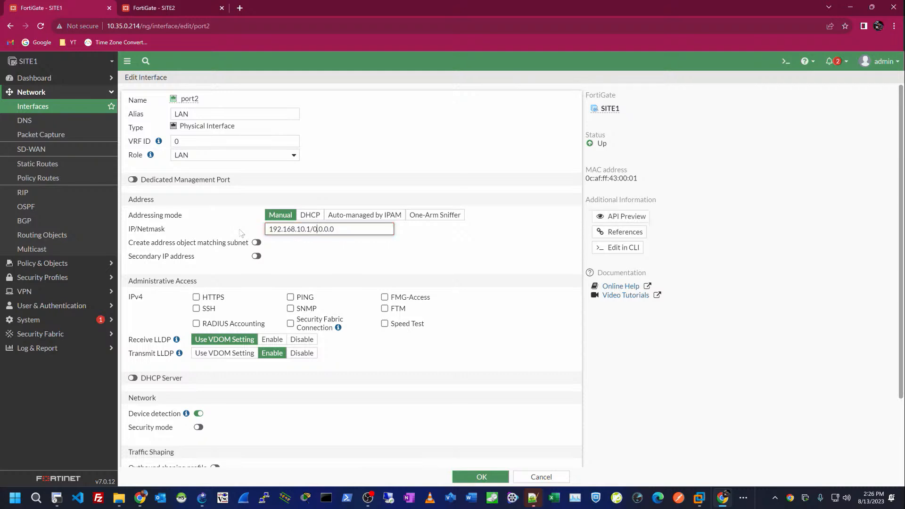
{"action": "key", "text": "BackSpace"}
{"action": "key", "text": "BackSpace"}
{"action": "key", "text": "BackSpace"}
{"action": "key", "text": "BackSpace"}
{"action": "key", "text": "BackSpace"}
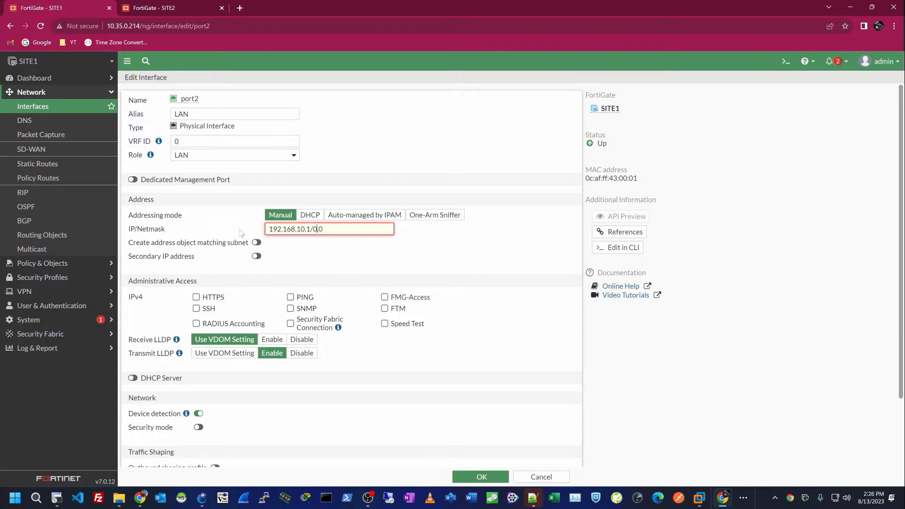
{"action": "type", "text": "255.255.255"}
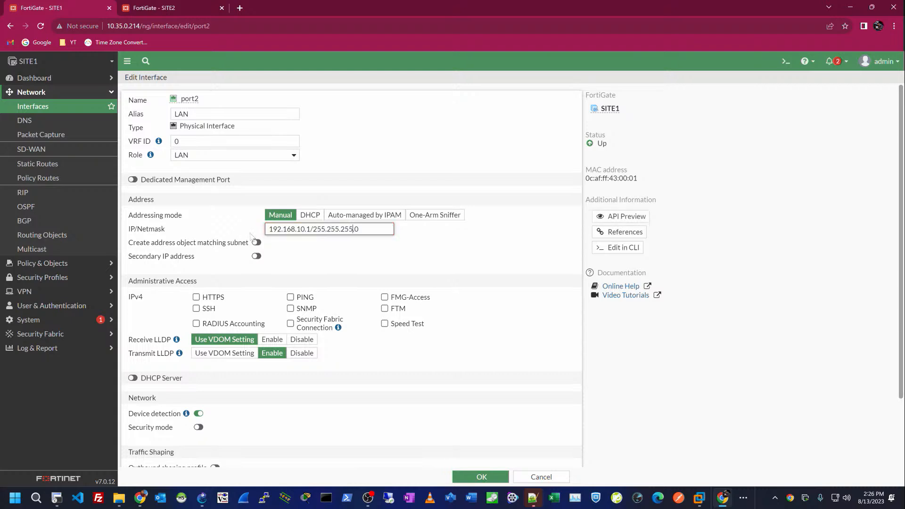
{"action": "left_click", "coordinate": [324, 256]}
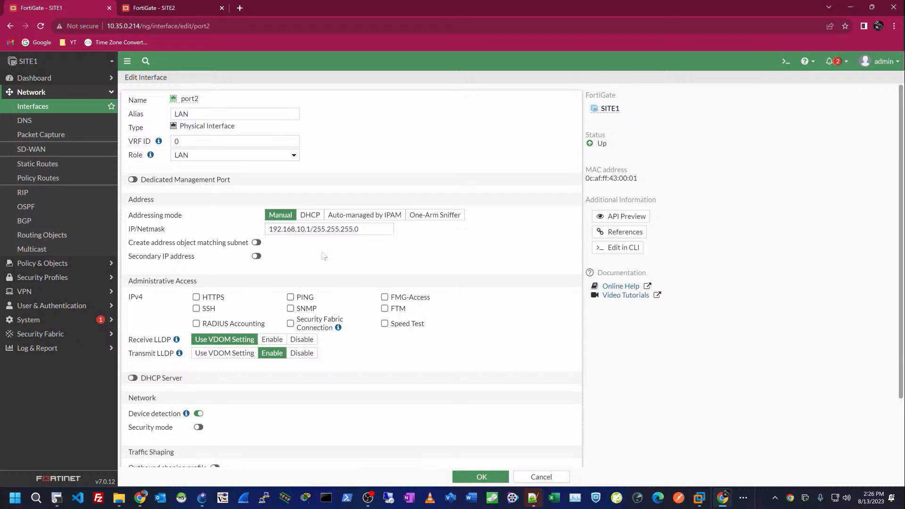
Step: Allow HTTPS, PING and SSH administrative access on port2
{"action": "left_click", "coordinate": [197, 297]}
{"action": "left_click", "coordinate": [290, 298]}
{"action": "left_click", "coordinate": [196, 309]}
{"action": "scroll", "coordinate": [360, 346], "scroll_direction": "down", "scroll_amount": 3}
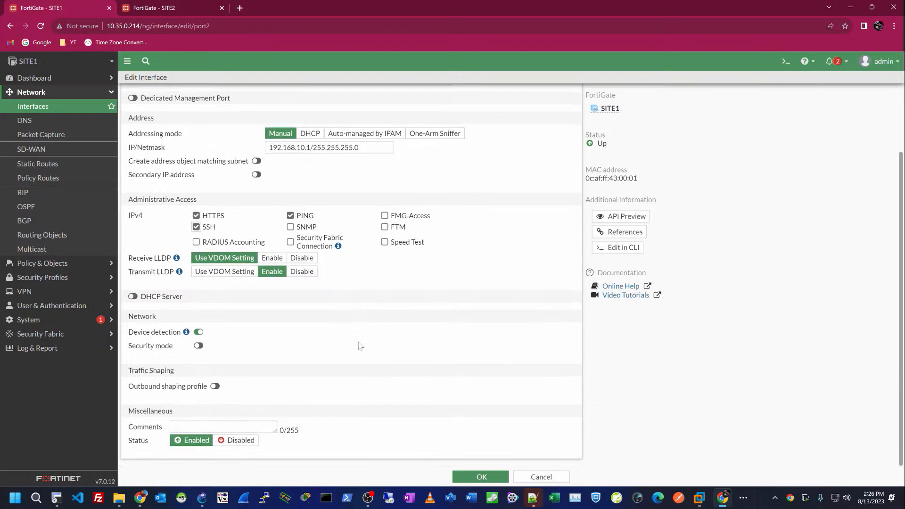
{"action": "key", "text": "alt+Tab"}
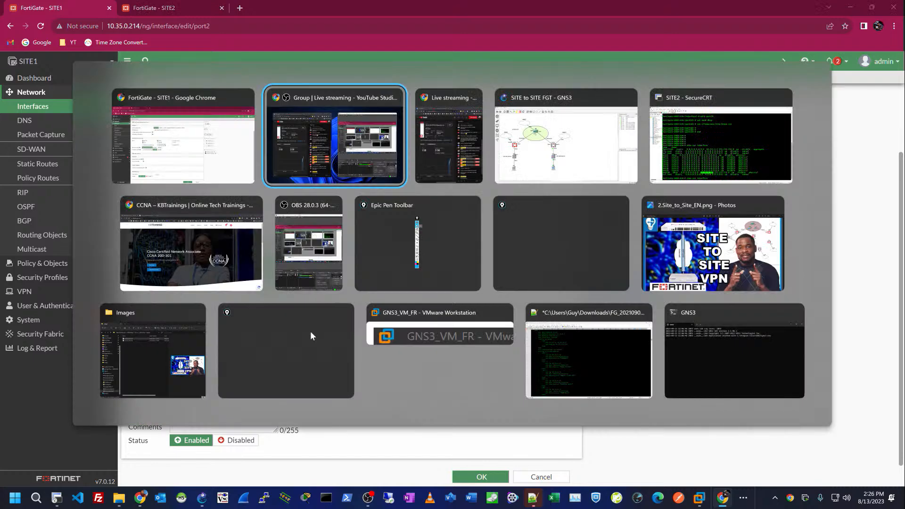
Step: Ink-mark SITE1's Port1 and Port2 links and the SW-1 path to PC1 on the topology
{"action": "key", "text": "Tab"}
{"action": "key", "text": "Tab"}
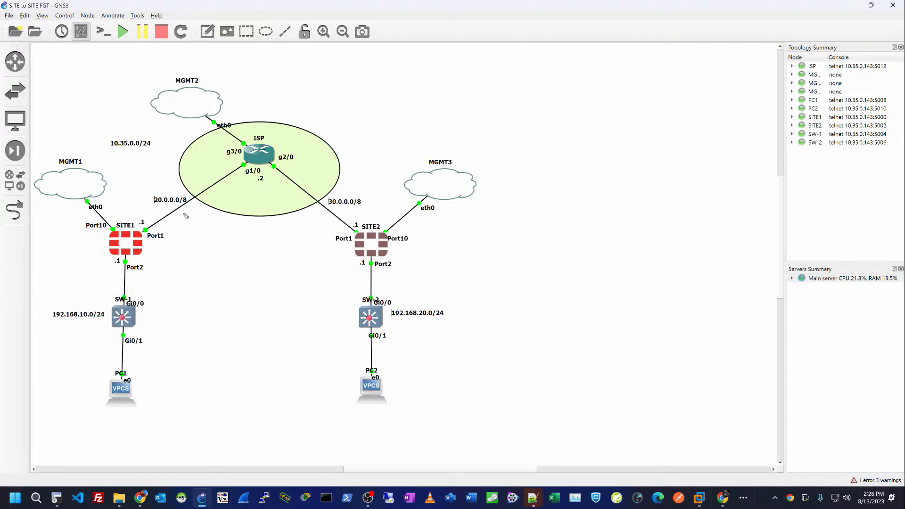
{"action": "mouse_move", "coordinate": [172, 225]}
{"action": "left_mouse_down"}
{"action": "mouse_move", "coordinate": [150, 231]}
{"action": "mouse_move", "coordinate": [176, 225]}
{"action": "left_mouse_up"}
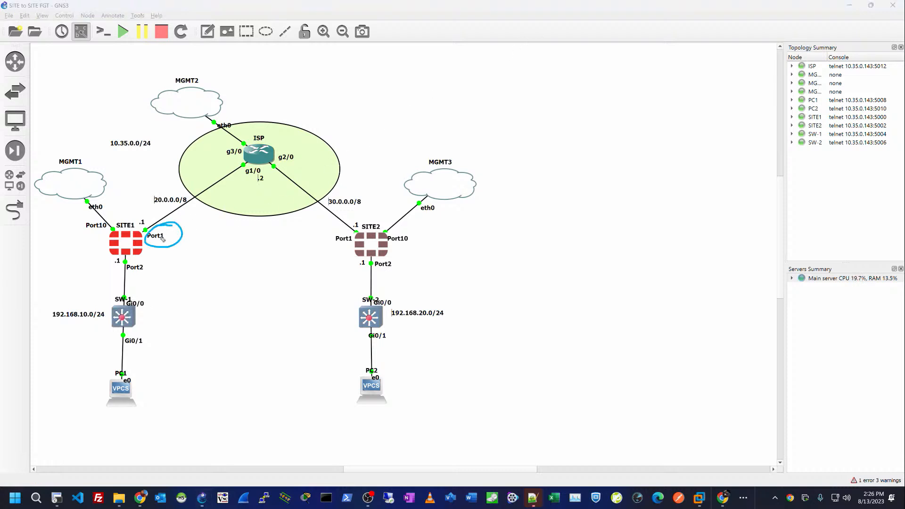
{"action": "mouse_move", "coordinate": [154, 259]}
{"action": "left_mouse_down"}
{"action": "mouse_move", "coordinate": [129, 272]}
{"action": "mouse_move", "coordinate": [154, 258]}
{"action": "mouse_move", "coordinate": [167, 296]}
{"action": "left_mouse_up"}
{"action": "left_click_drag", "start_coordinate": [161, 328], "coordinate": [179, 330]}
{"action": "left_click_drag", "start_coordinate": [144, 377], "coordinate": [145, 392]}
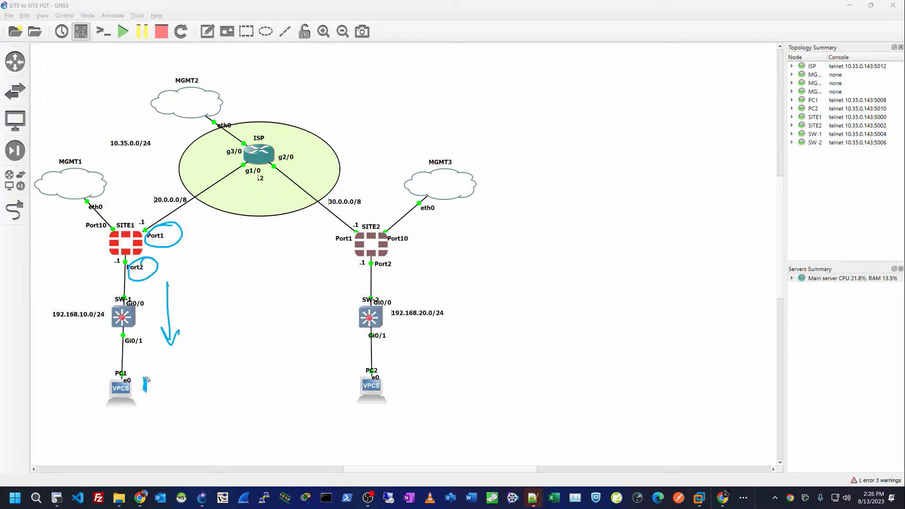
{"action": "mouse_move", "coordinate": [80, 295]}
{"action": "left_mouse_down"}
{"action": "mouse_move", "coordinate": [115, 260]}
{"action": "mouse_move", "coordinate": [111, 281]}
{"action": "left_mouse_up"}
{"action": "left_click_drag", "start_coordinate": [112, 344], "coordinate": [112, 370]}
Step: Trace SITE1's Port10 link to MGMT1 and its 20.0.0.0/8 side, then clear the ink
{"action": "left_click_drag", "start_coordinate": [112, 204], "coordinate": [116, 204]}
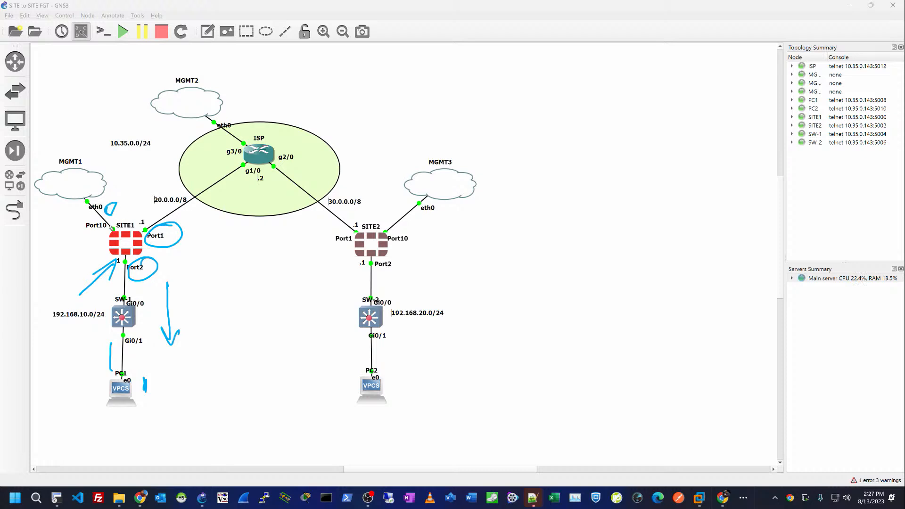
{"action": "mouse_move", "coordinate": [92, 243]}
{"action": "left_mouse_down"}
{"action": "mouse_move", "coordinate": [102, 234]}
{"action": "mouse_move", "coordinate": [86, 247]}
{"action": "left_mouse_up"}
{"action": "mouse_move", "coordinate": [87, 236]}
{"action": "left_mouse_down"}
{"action": "mouse_move", "coordinate": [109, 228]}
{"action": "mouse_move", "coordinate": [102, 242]}
{"action": "left_mouse_up"}
{"action": "left_click_drag", "start_coordinate": [158, 206], "coordinate": [151, 217]}
{"action": "mouse_move", "coordinate": [110, 292]}
{"action": "left_mouse_down"}
{"action": "mouse_move", "coordinate": [130, 257]}
{"action": "mouse_move", "coordinate": [144, 270]}
{"action": "left_mouse_up"}
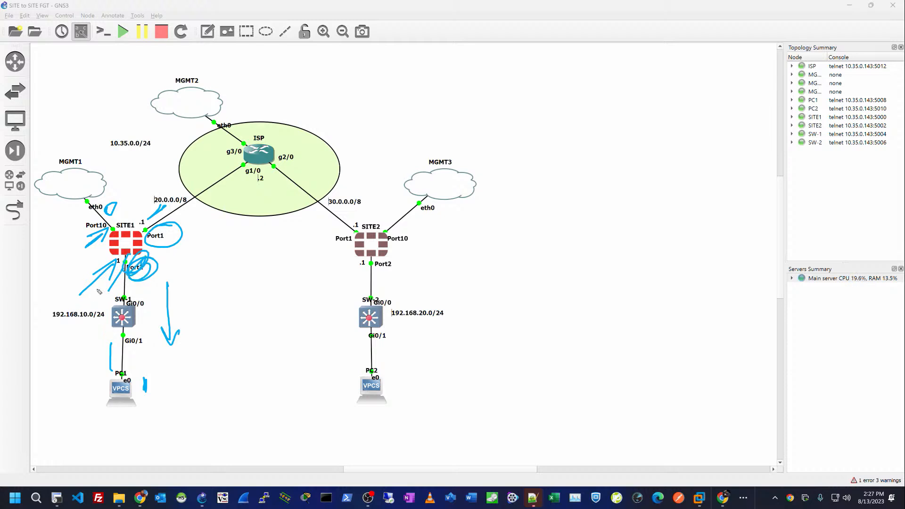
{"action": "left_click_drag", "start_coordinate": [47, 297], "coordinate": [92, 264]}
{"action": "key", "text": "ctrl+shift+6"}
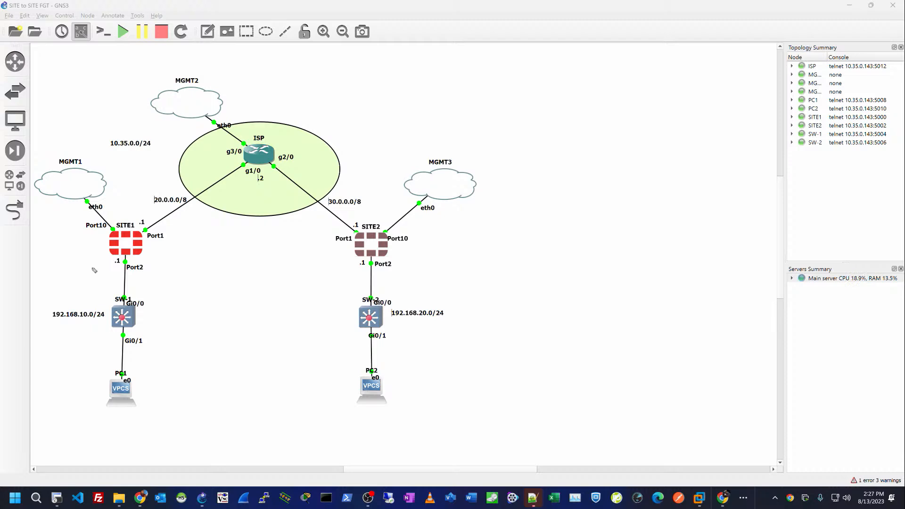
{"action": "key", "text": "alt+Tab"}
{"action": "key", "text": "alt+Tab"}
{"action": "key", "text": "alt+Tab"}
{"action": "key", "text": "alt+Tab"}
{"action": "key", "text": "alt+Tab"}
{"action": "key", "text": "alt+Tab"}
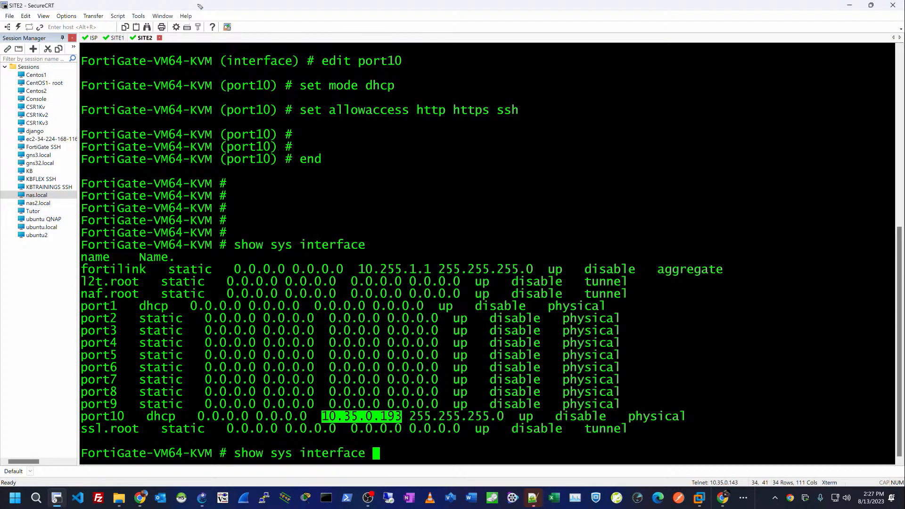
Step: Restore the SITE2 SecureCRT window to a smaller size beside the GNS3 topology
{"action": "double_click", "coordinate": [198, 7]}
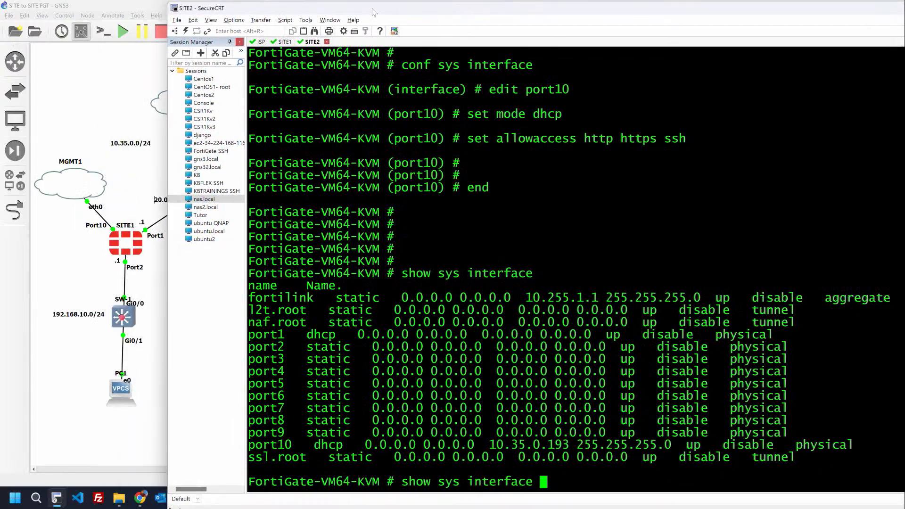
{"action": "key", "text": "alt+Tab"}
{"action": "key", "text": "alt+Tab"}
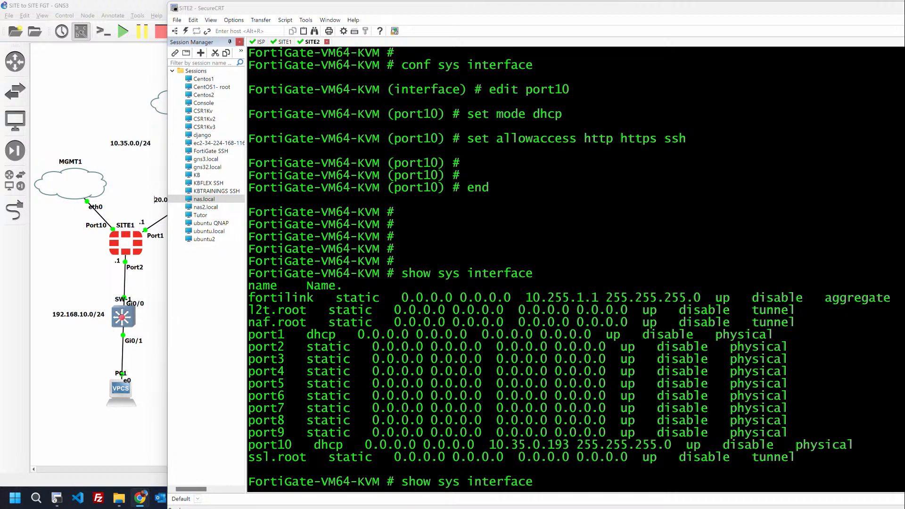
{"action": "left_click", "coordinate": [562, 195]}
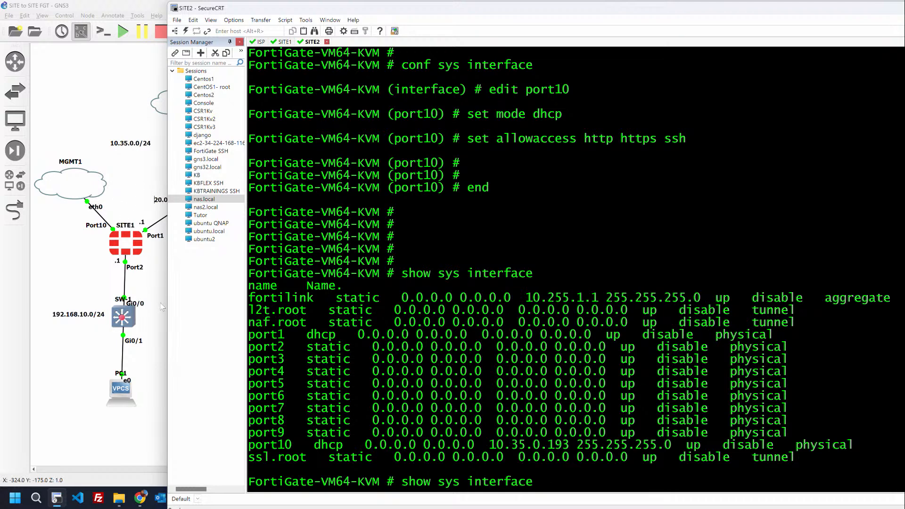
{"action": "key", "text": "alt+Tab"}
{"action": "key", "text": "alt+Tab"}
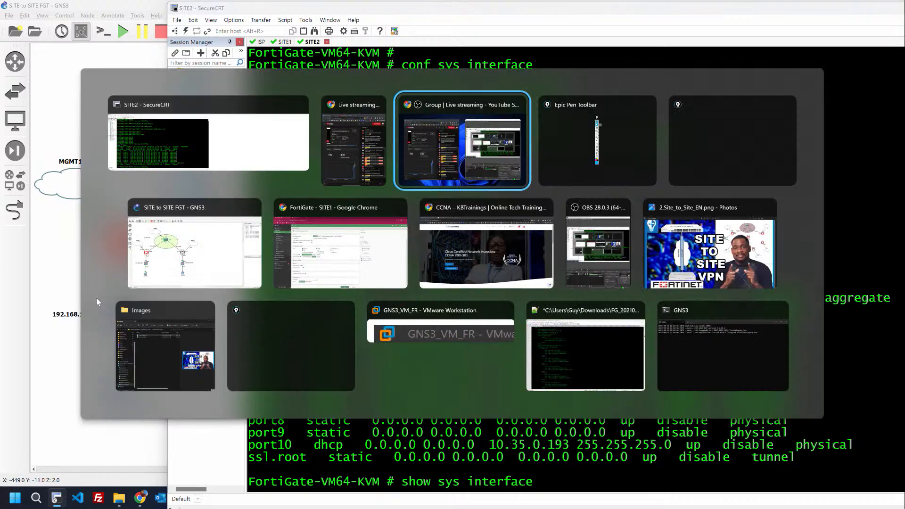
Step: Enable port2's DHCP server for 192.168.10.2–192.168.10.254, save, and return to GNS3
{"action": "key", "text": "alt+Tab"}
{"action": "key", "text": "alt+Tab"}
{"action": "key", "text": "alt+Tab"}
{"action": "key", "text": "alt+Tab"}
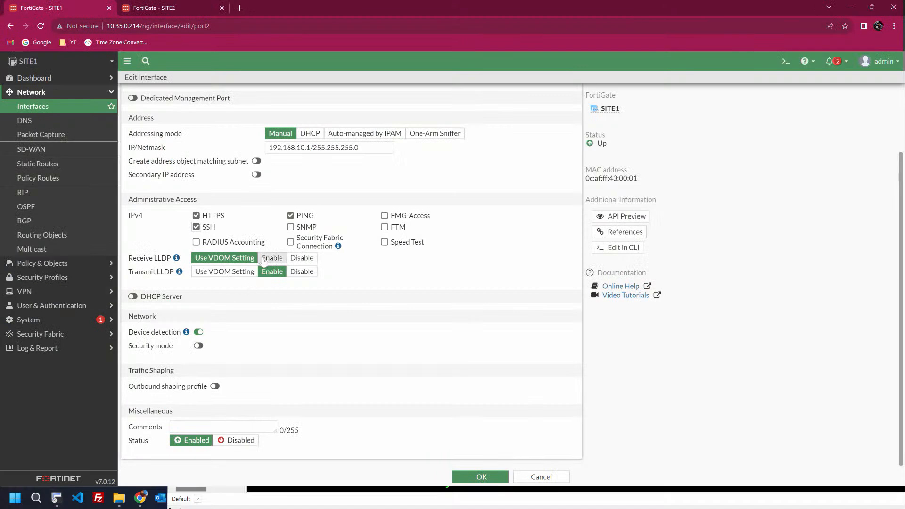
{"action": "left_click", "coordinate": [133, 296]}
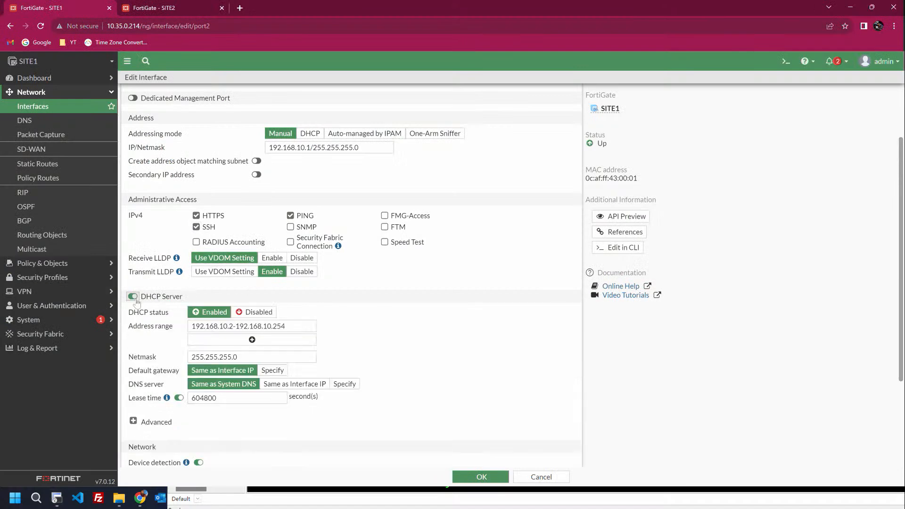
{"action": "left_click", "coordinate": [481, 477]}
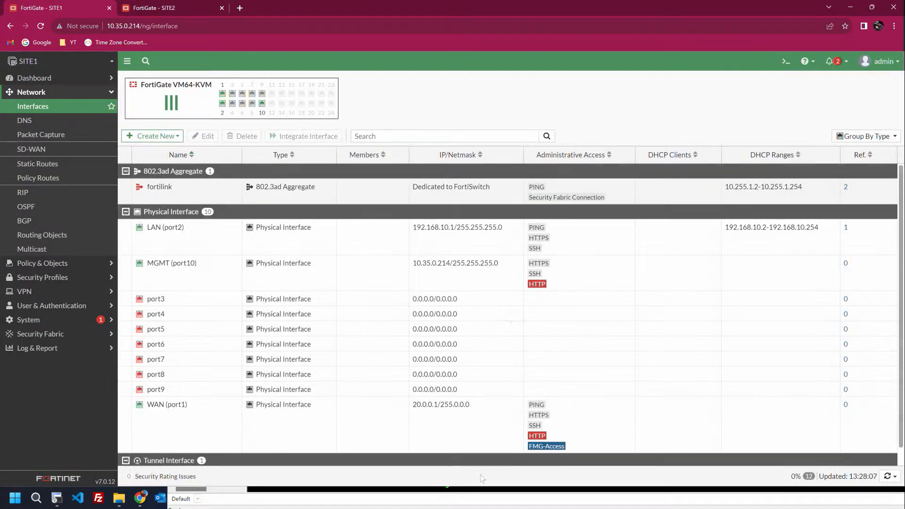
{"action": "key", "text": "alt+Tab"}
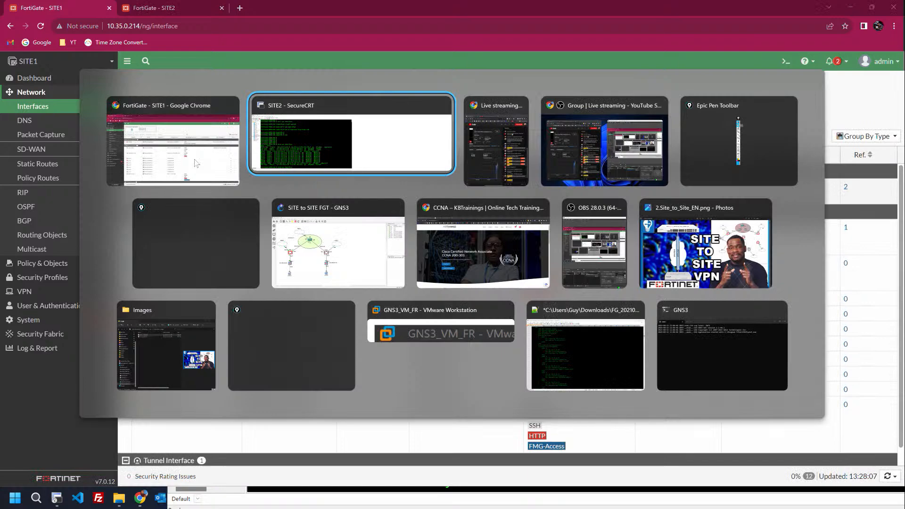
{"action": "left_click", "coordinate": [336, 277]}
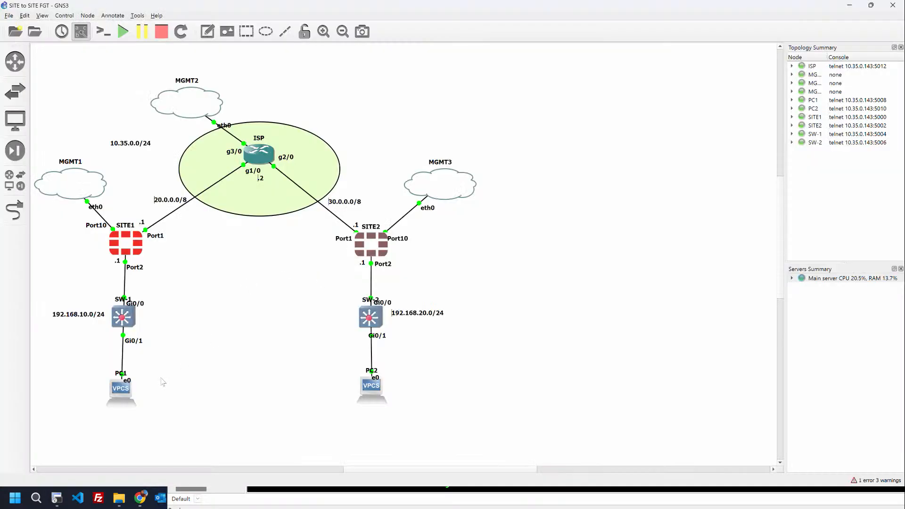
Step: On PC1's console, get 192.168.10.2/24 with gateway 192.168.10.1 via ip dhcp
{"action": "double_click", "coordinate": [118, 393]}
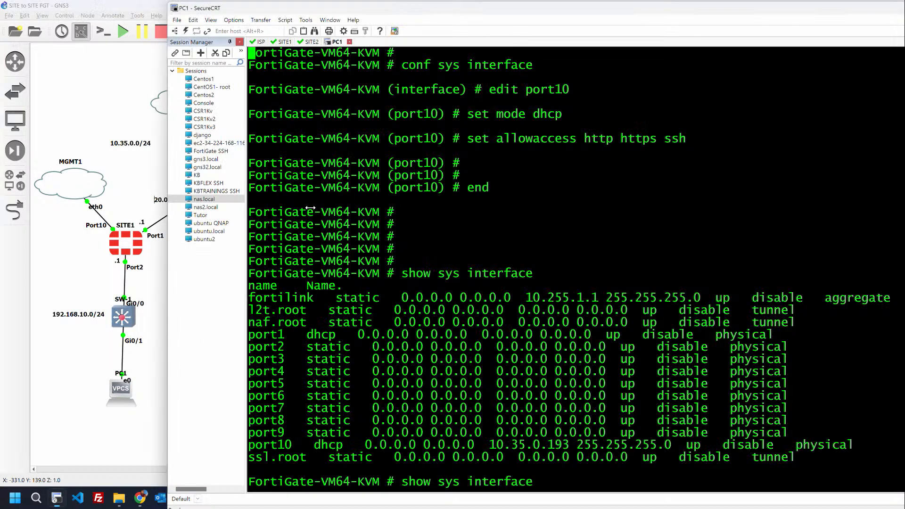
{"action": "key", "text": "Return"}
{"action": "key", "text": "Return"}
{"action": "key", "text": "Return"}
{"action": "key", "text": "Return"}
{"action": "key", "text": "Return"}
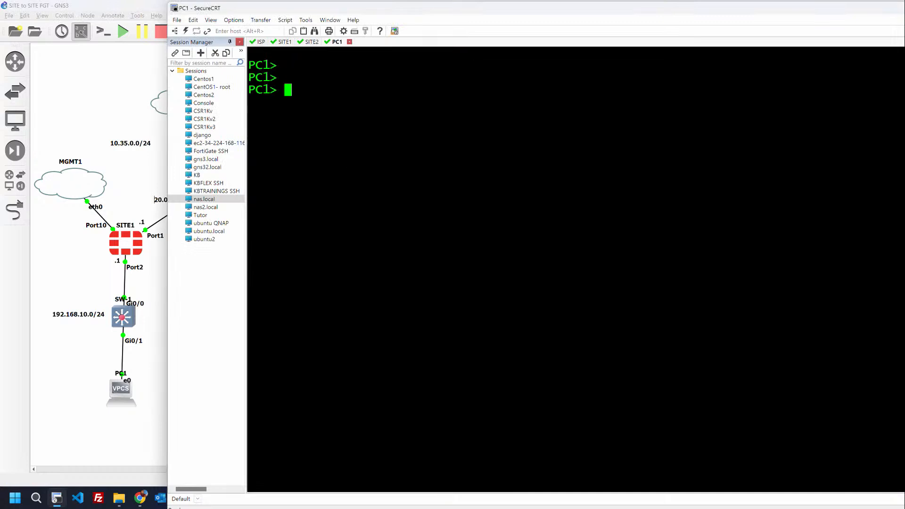
{"action": "type", "text": "ip dhcp"}
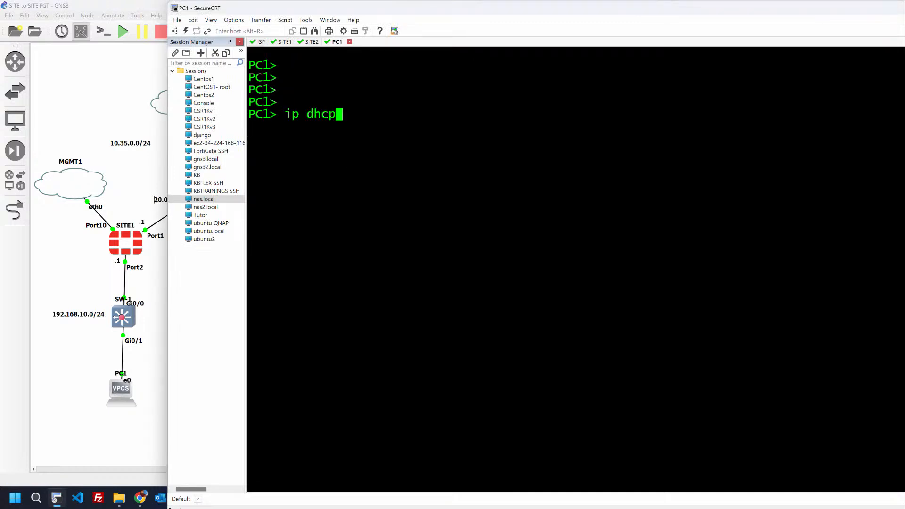
{"action": "key", "text": "Return"}
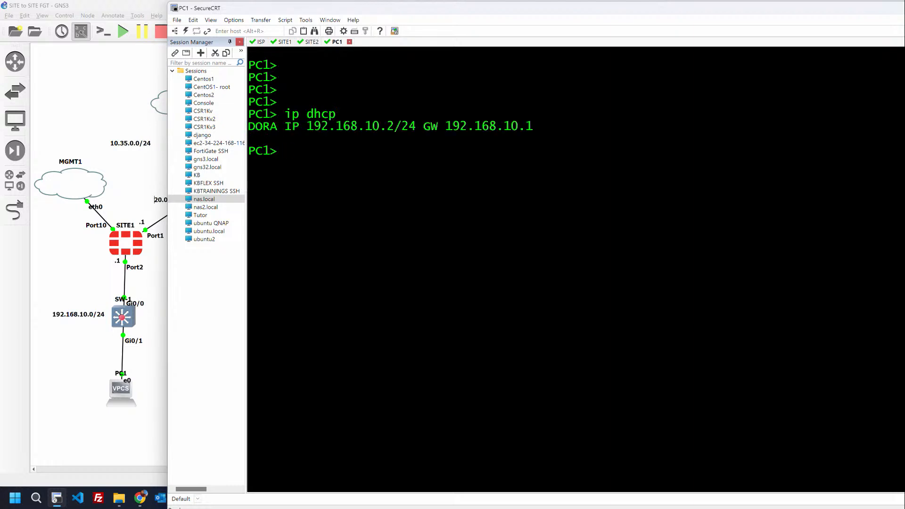
Step: Ping the SITE1 gateway 192.168.10.1 from PC1, then stop the ping
{"action": "key", "text": "Return"}
{"action": "key", "text": "Return"}
{"action": "type", "text": "ping "}
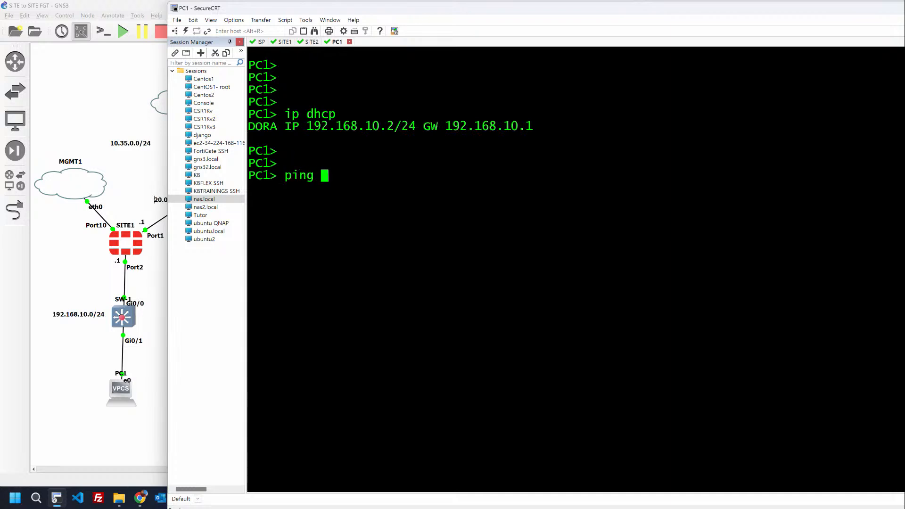
{"action": "type", "text": "192.168"}
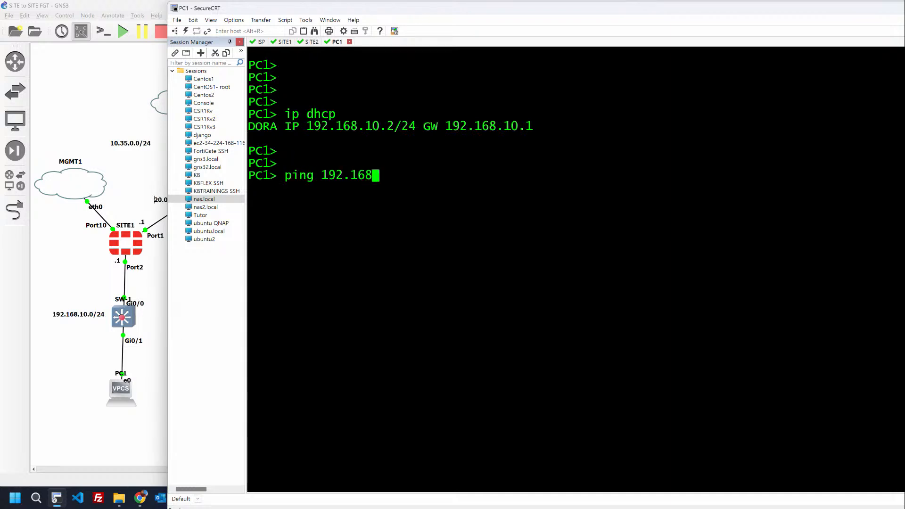
{"action": "type", "text": ".10.1"}
{"action": "key", "text": "Return"}
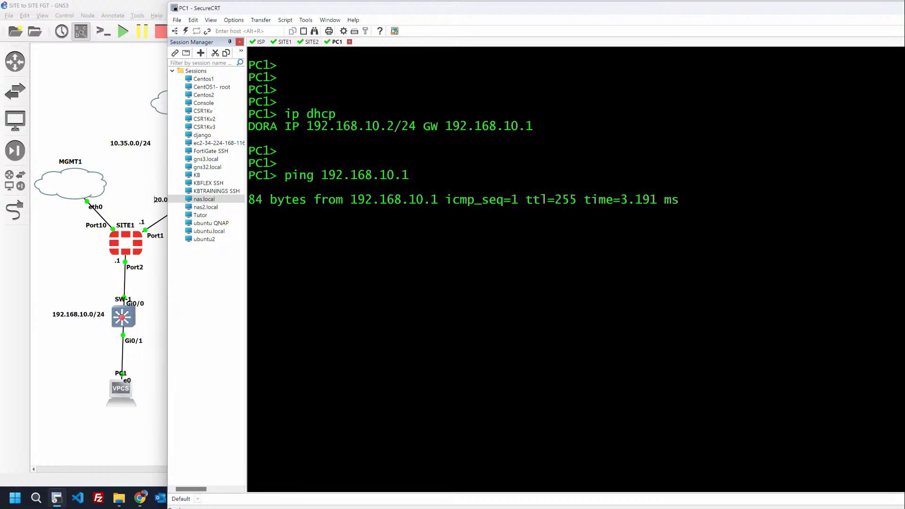
{"action": "key", "text": "ctrl+c"}
{"action": "key", "text": "Return"}
{"action": "key", "text": "Return"}
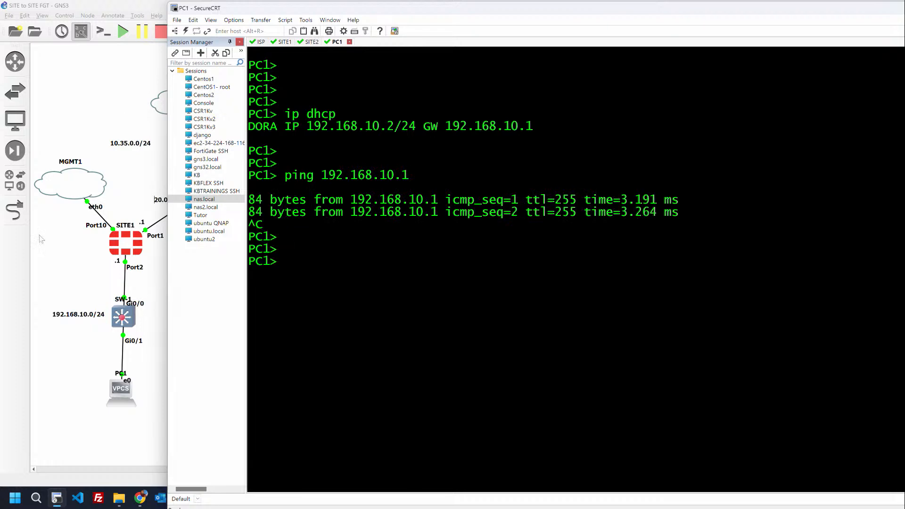
{"action": "left_click", "coordinate": [72, 286]}
Step: Bring up the SITE2 FortiGate Interfaces list in the browser
{"action": "key", "text": "alt+Tab"}
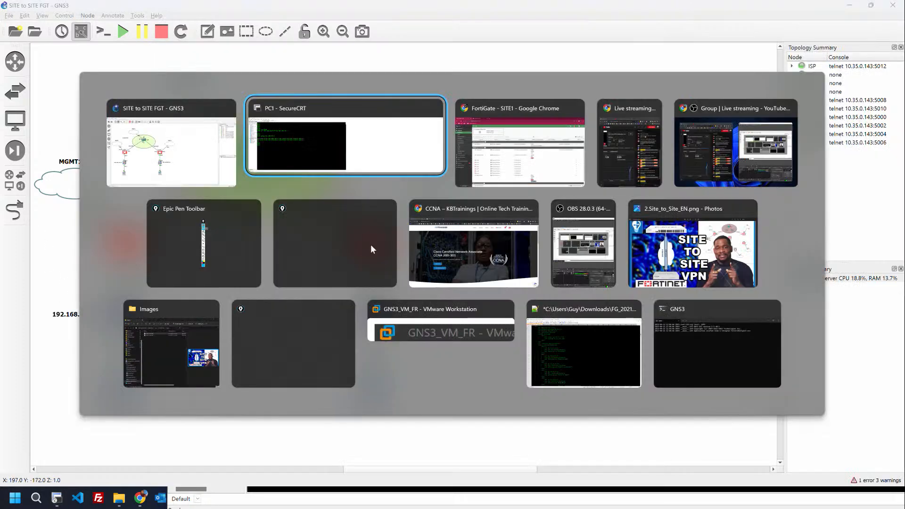
{"action": "key", "text": "alt+Tab"}
{"action": "left_click", "coordinate": [195, 6]}
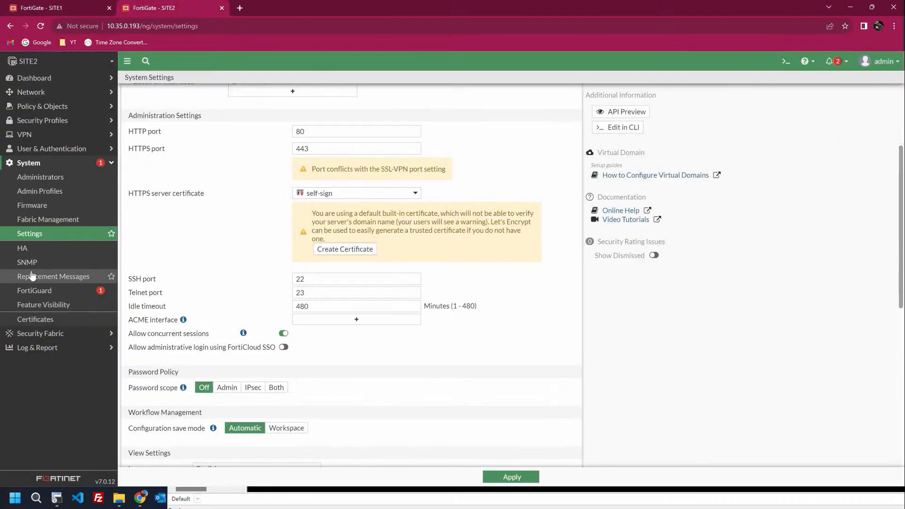
{"action": "left_click", "coordinate": [31, 93]}
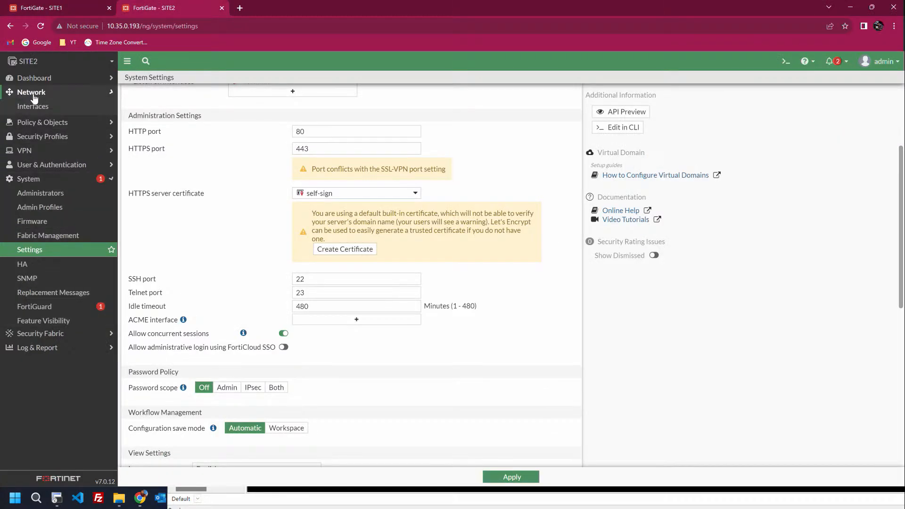
{"action": "left_click", "coordinate": [33, 106]}
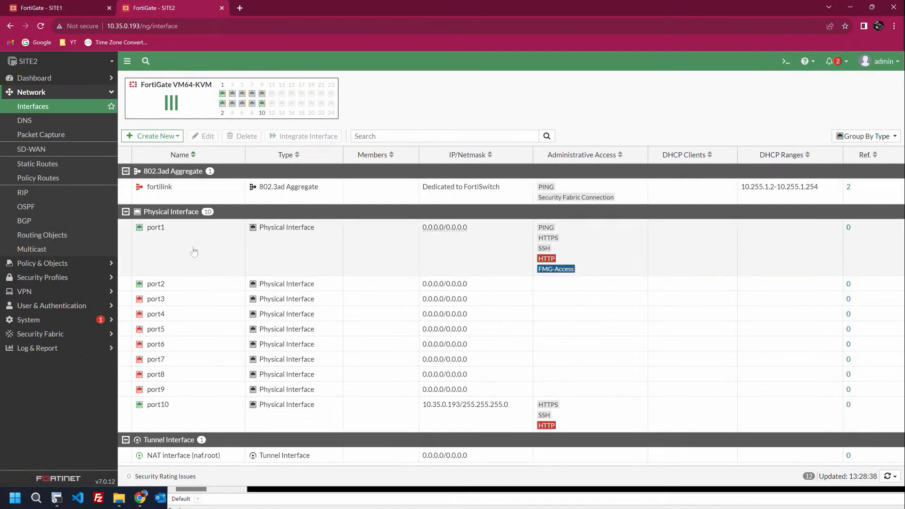
Step: Set port1 to WAN role with manual address 30.0.0.1/255.0.0.0 and save it
{"action": "double_click", "coordinate": [192, 250]}
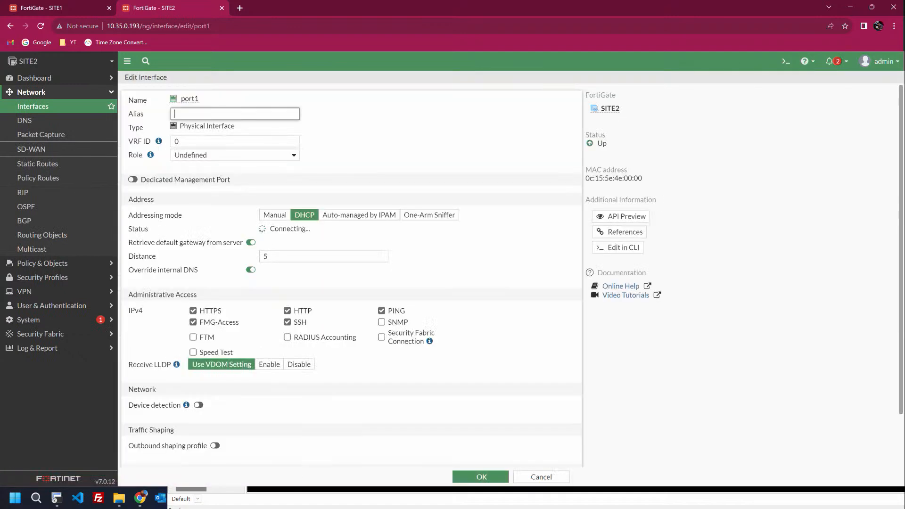
{"action": "key", "text": "Tab"}
{"action": "key", "text": "Tab"}
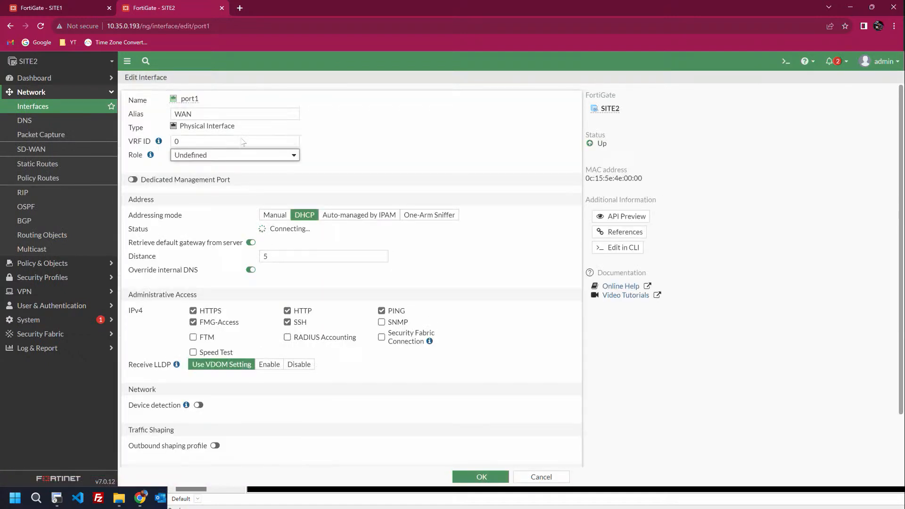
{"action": "left_click", "coordinate": [241, 161]}
{"action": "left_click", "coordinate": [243, 175]}
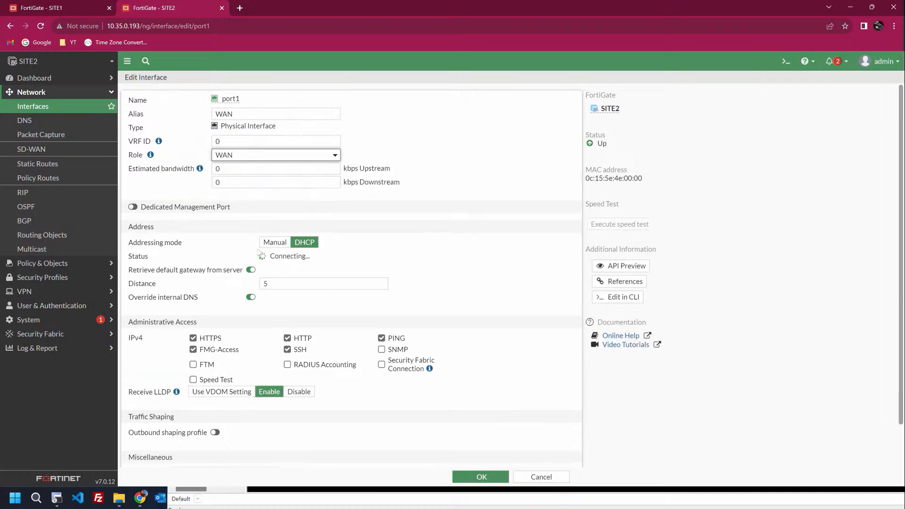
{"action": "left_click", "coordinate": [276, 243]}
{"action": "key", "text": "Tab"}
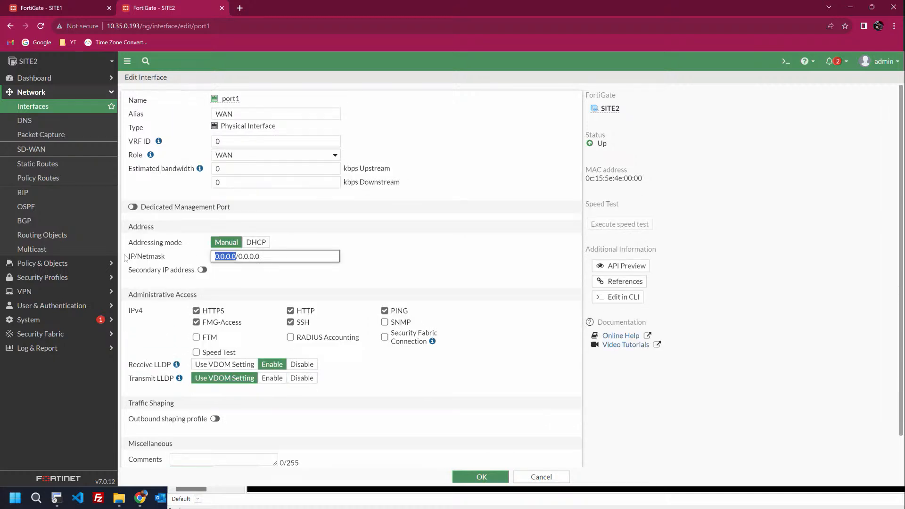
{"action": "type", "text": "30.0.0.1"}
{"action": "key", "text": "BackSpace"}
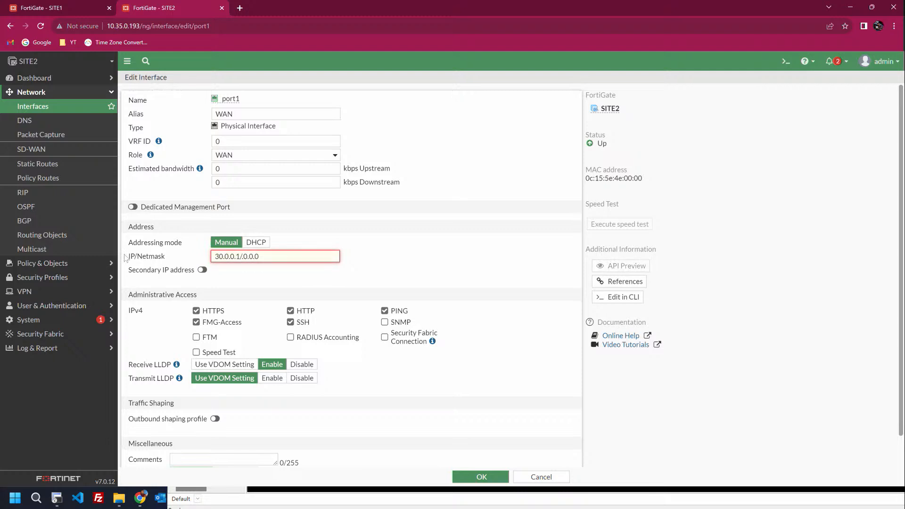
{"action": "type", "text": "255"}
{"action": "key", "text": "Tab"}
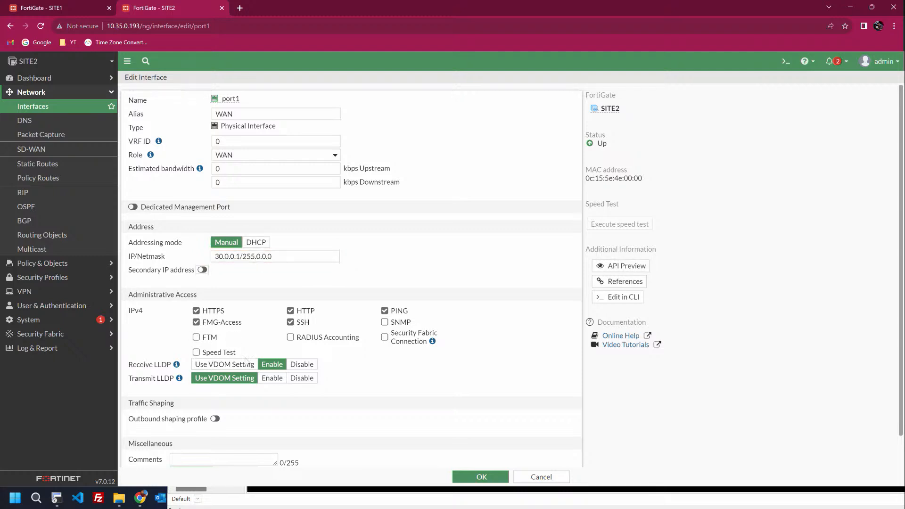
{"action": "scroll", "coordinate": [288, 377], "scroll_direction": "down", "scroll_amount": 1}
{"action": "left_click", "coordinate": [481, 477]}
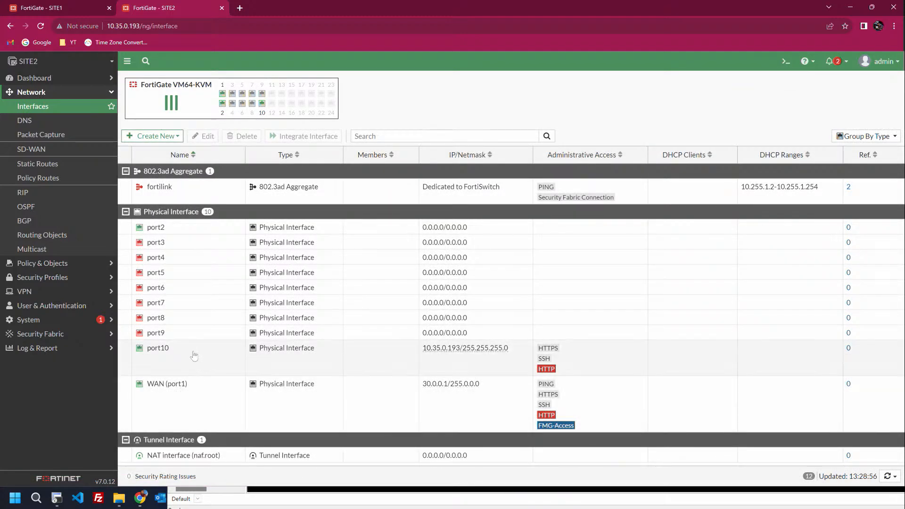
Step: Submit port10 with its MGMT alias unchanged
{"action": "double_click", "coordinate": [195, 354]}
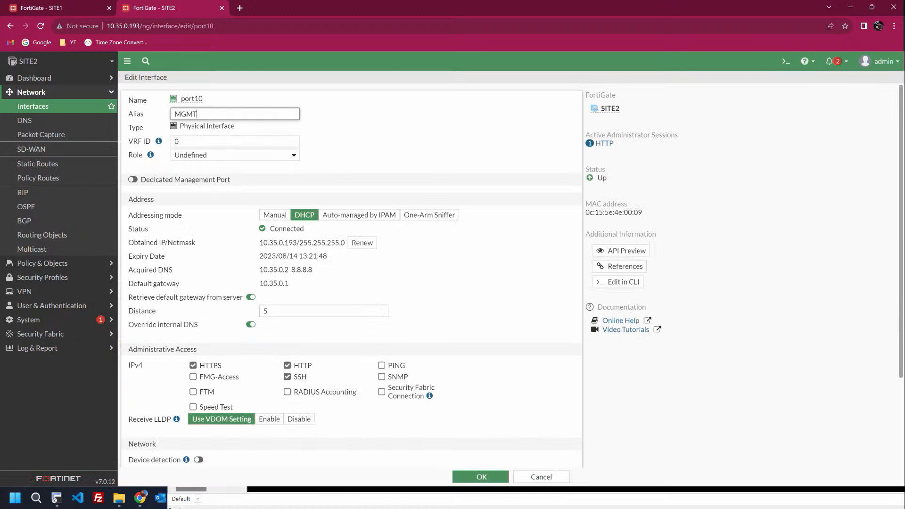
{"action": "left_click", "coordinate": [329, 124]}
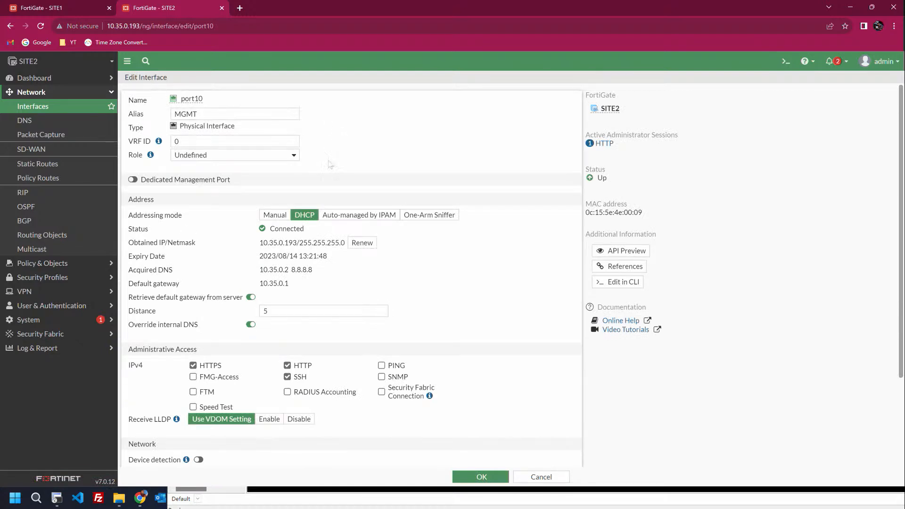
{"action": "scroll", "coordinate": [340, 337], "scroll_direction": "down", "scroll_amount": 3}
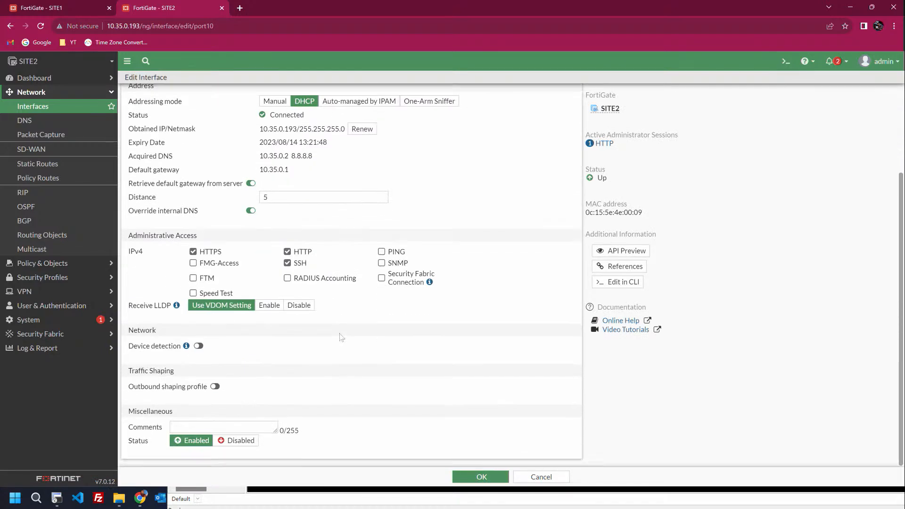
{"action": "left_click", "coordinate": [486, 479]}
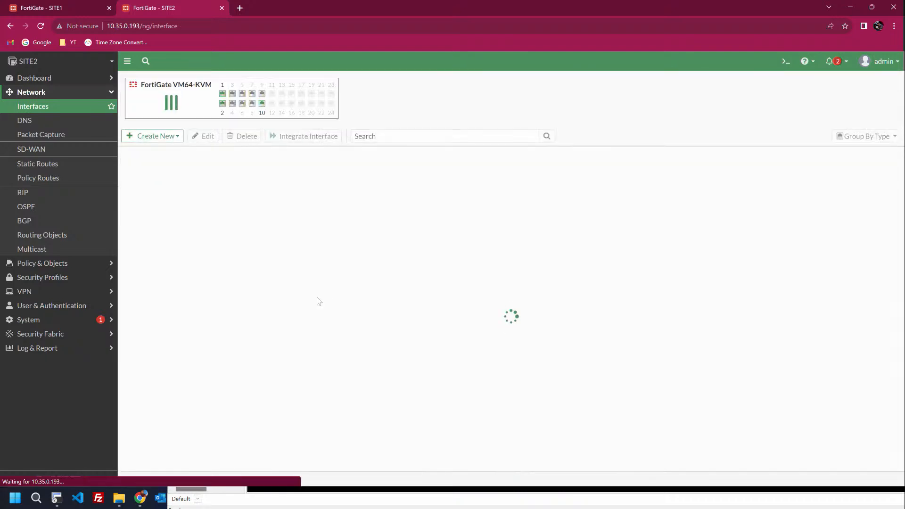
Step: Give port2 alias LAN, LAN role and address 192.168.20.1/255.255.255.0
{"action": "double_click", "coordinate": [164, 264]}
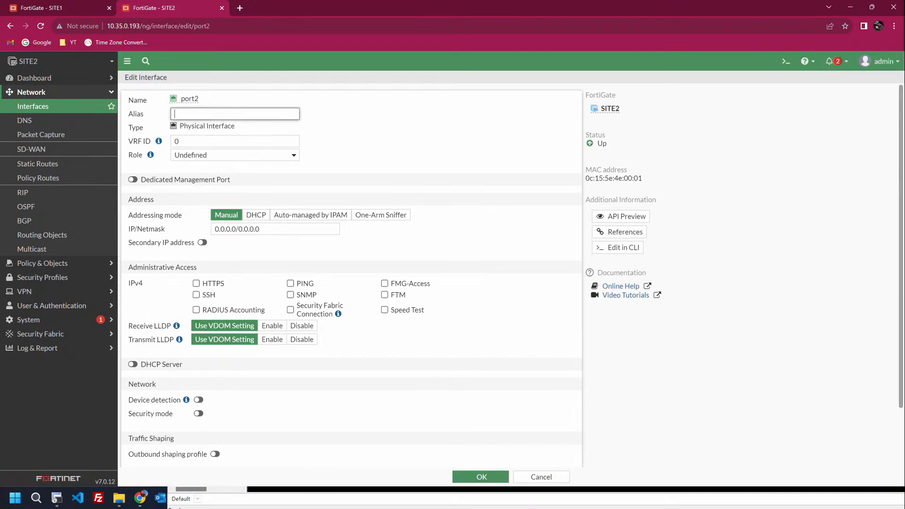
{"action": "type", "text": "LAN"}
{"action": "key", "text": "Tab"}
{"action": "left_click", "coordinate": [236, 155]}
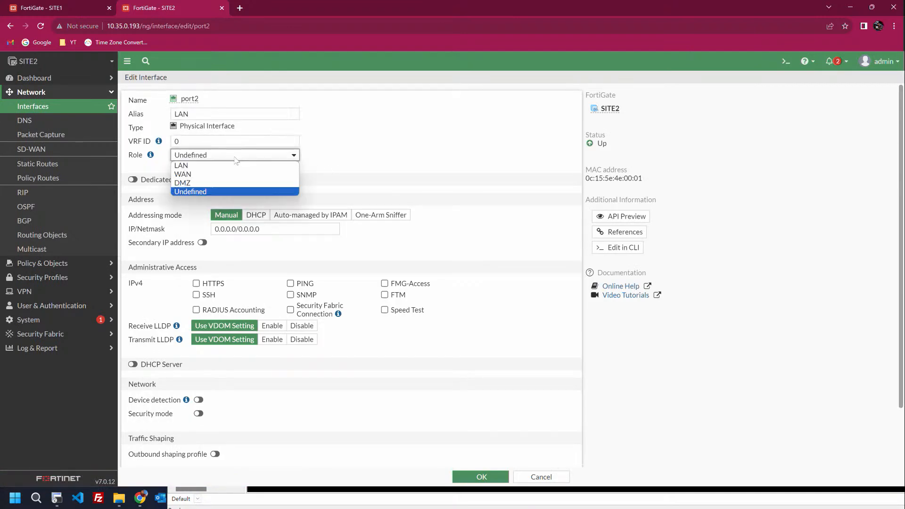
{"action": "left_click", "coordinate": [228, 163]}
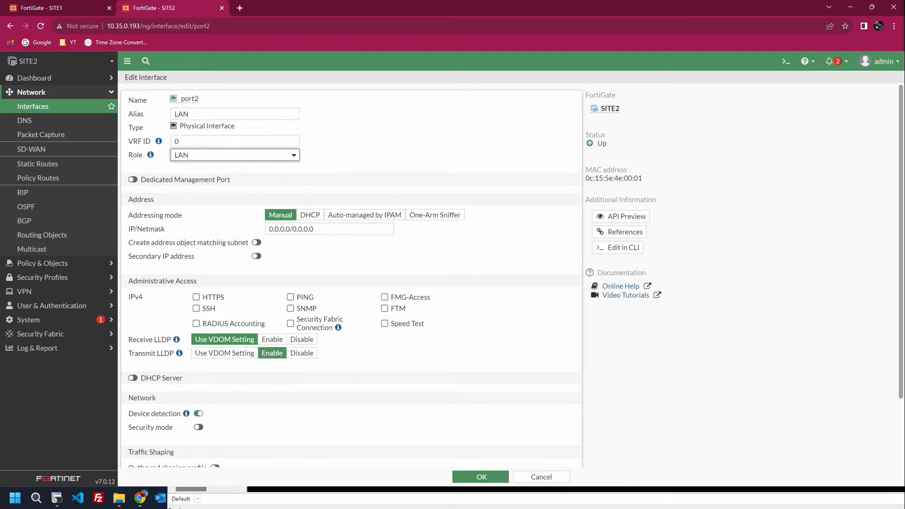
{"action": "left_click_drag", "start_coordinate": [290, 229], "coordinate": [245, 234]}
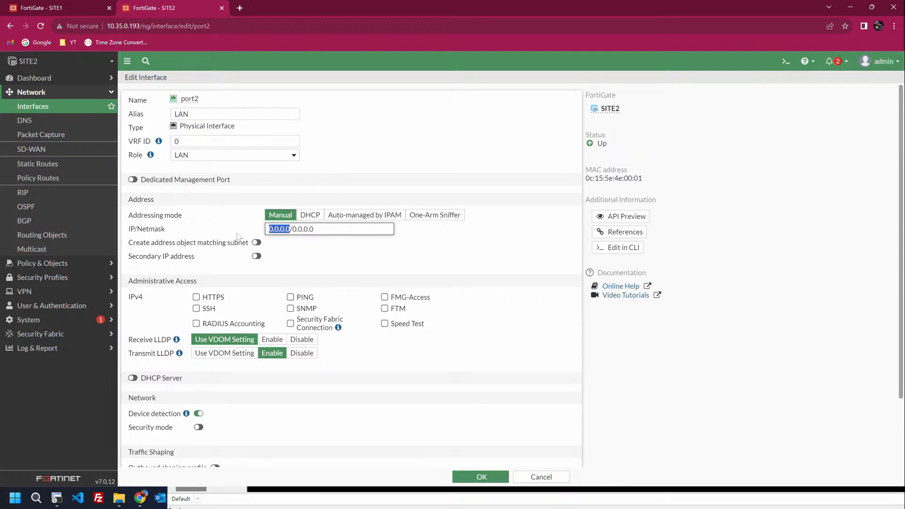
{"action": "type", "text": "192.168."}
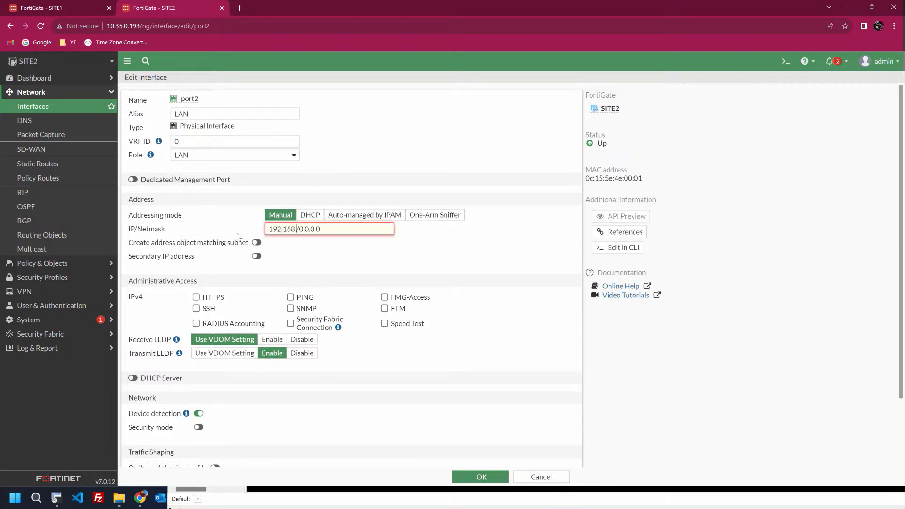
{"action": "type", "text": "20.1"}
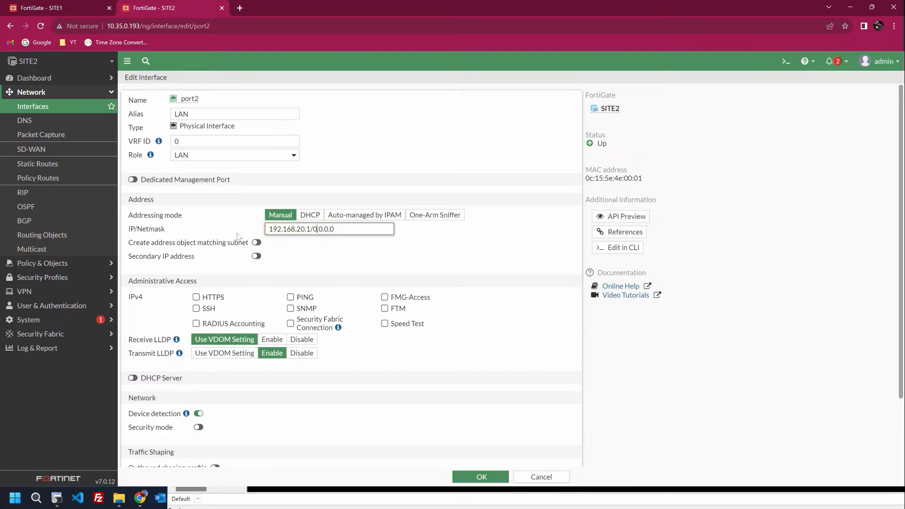
{"action": "key", "text": "Delete"}
{"action": "key", "text": "Delete"}
{"action": "key", "text": "Delete"}
{"action": "key", "text": "Delete"}
{"action": "type", "text": "255.255.25"}
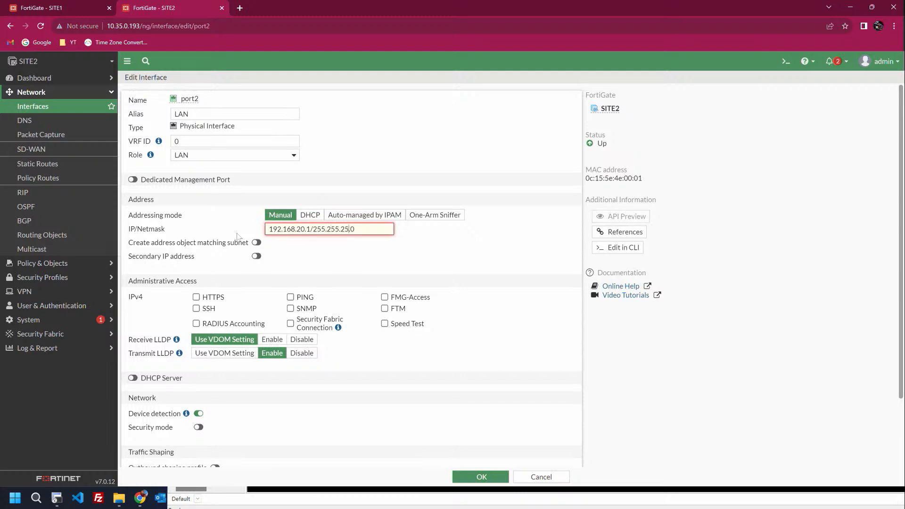
{"action": "type", "text": "5."}
Step: Allow HTTPS and PING on port2, enable its DHCP server, and save
{"action": "left_click", "coordinate": [196, 297]}
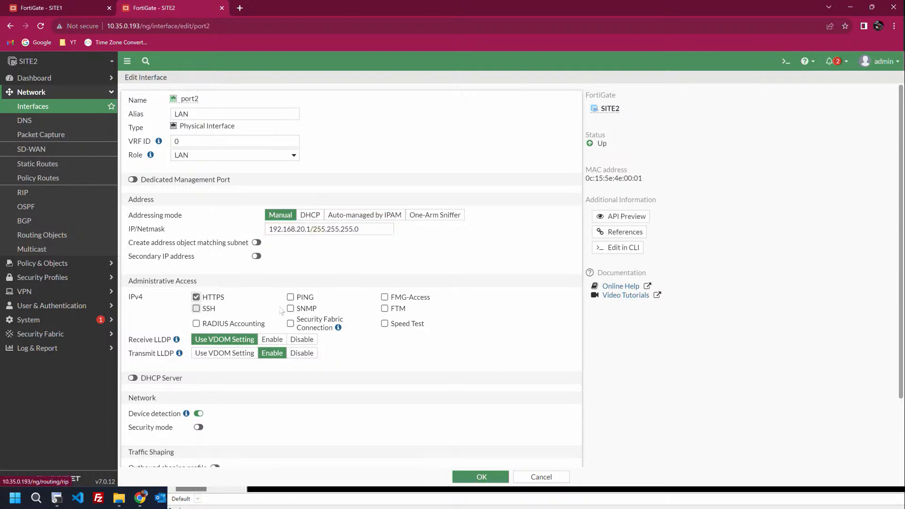
{"action": "left_click", "coordinate": [290, 297]}
{"action": "scroll", "coordinate": [257, 295], "scroll_direction": "down", "scroll_amount": 2}
{"action": "left_click", "coordinate": [134, 296]}
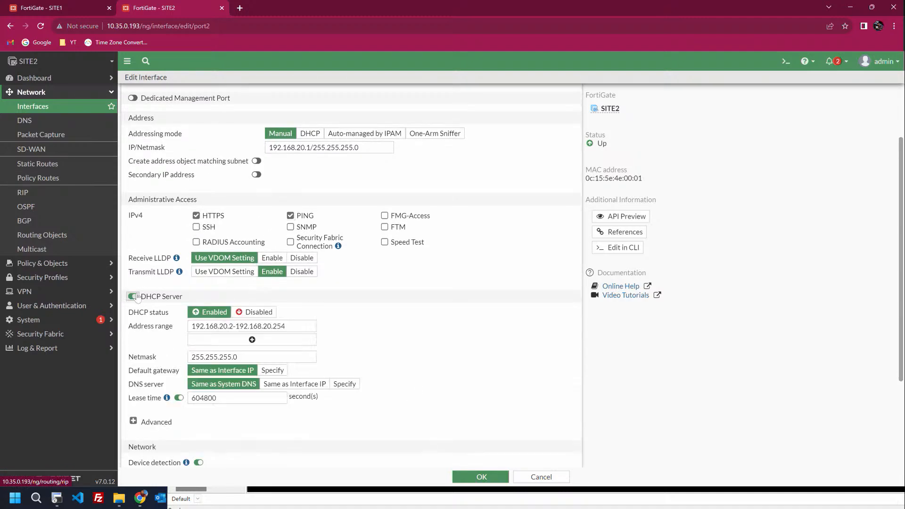
{"action": "left_click", "coordinate": [481, 473]}
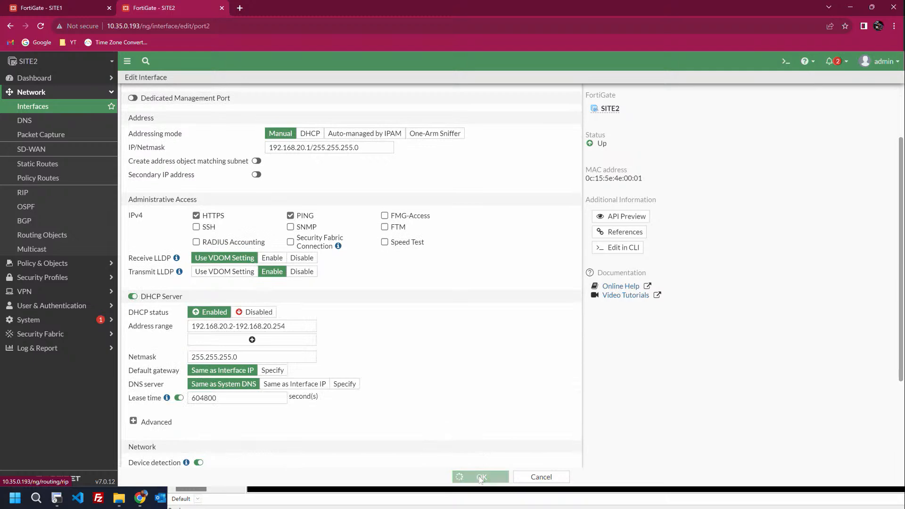
{"action": "key", "text": "alt+Tab"}
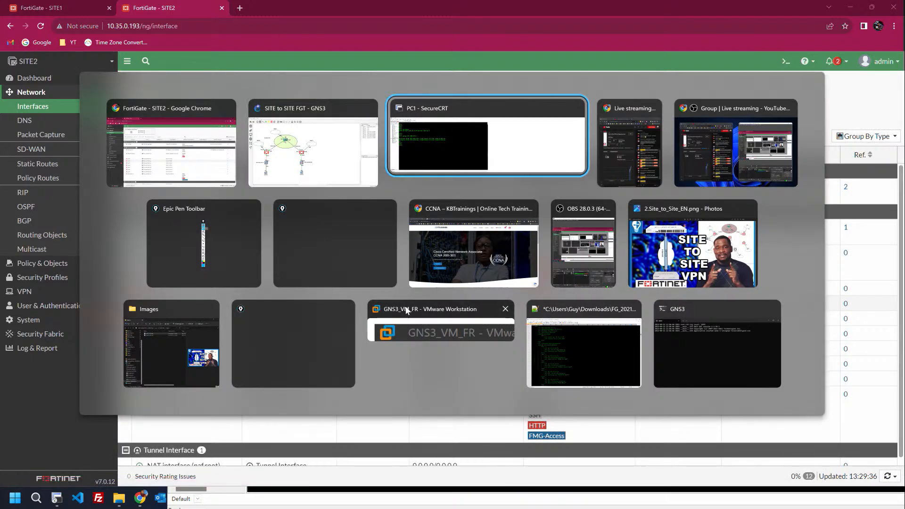
Step: On PC2's console, obtain 192.168.20.2/24 via ip dhcp
{"action": "left_click", "coordinate": [325, 168]}
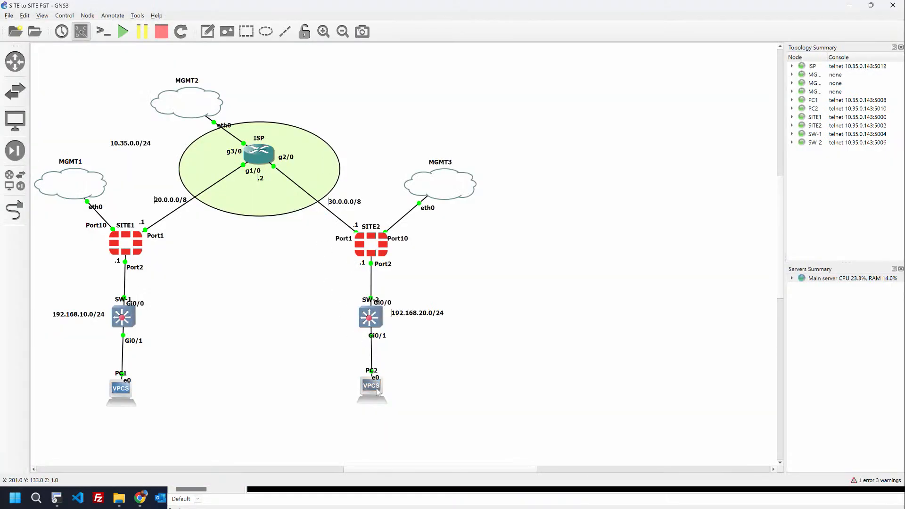
{"action": "double_click", "coordinate": [377, 391]}
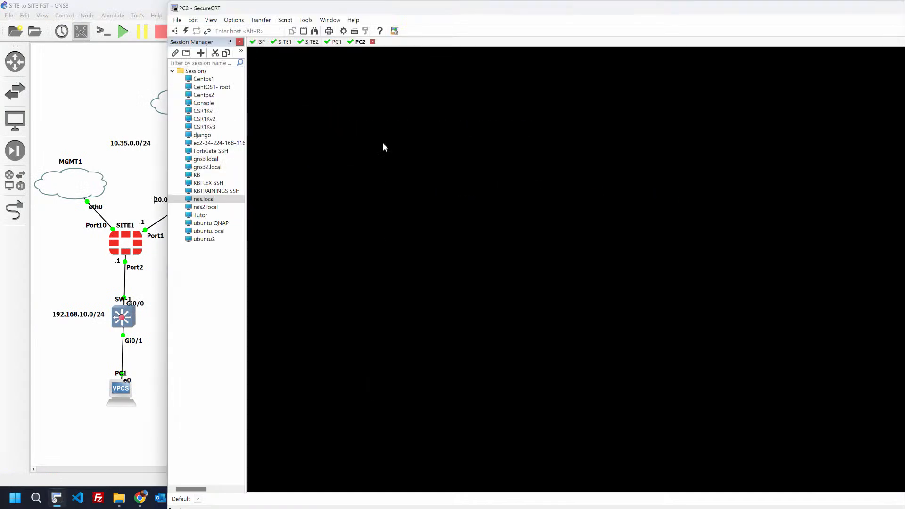
{"action": "key", "text": "Return"}
{"action": "key", "text": "Return"}
{"action": "key", "text": "Return"}
{"action": "key", "text": "Return"}
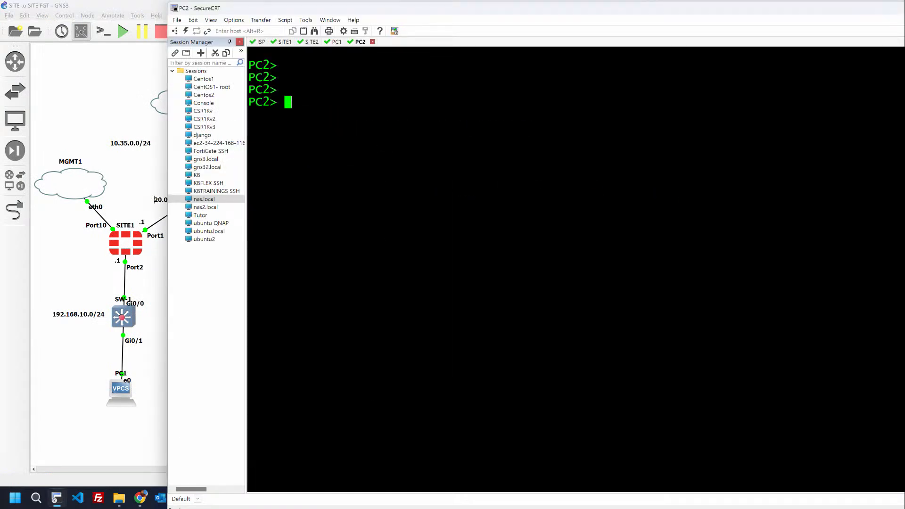
{"action": "type", "text": "ip dhc"}
{"action": "type", "text": "p"}
{"action": "key", "text": "Return"}
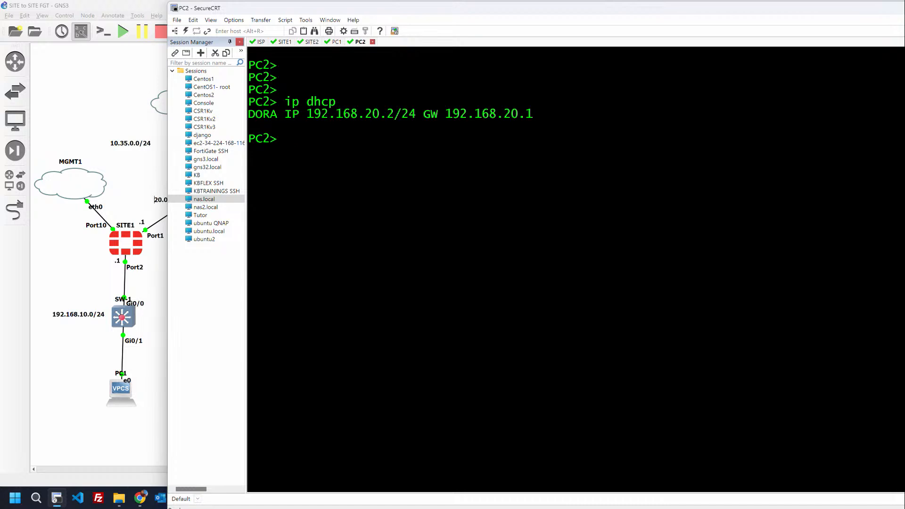
{"action": "key", "text": "Return"}
{"action": "key", "text": "Return"}
{"action": "key", "text": "Return"}
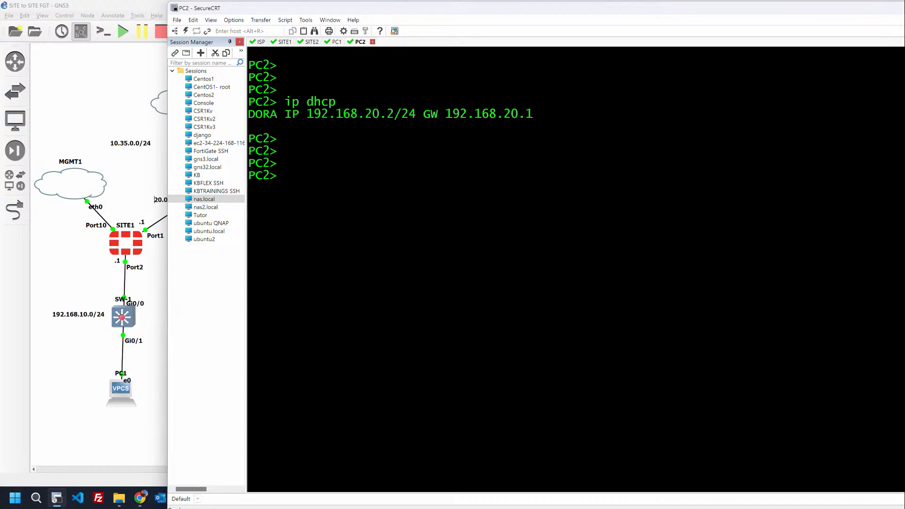
Step: Ping PC2's gateway 192.168.20.1 successfully
{"action": "left_click", "coordinate": [66, 96]}
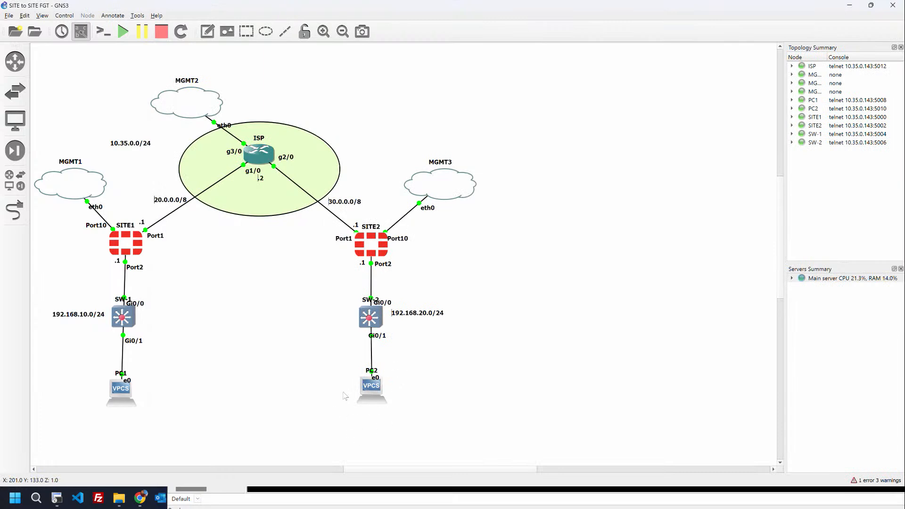
{"action": "key", "text": "alt+Tab"}
{"action": "type", "text": "pin"}
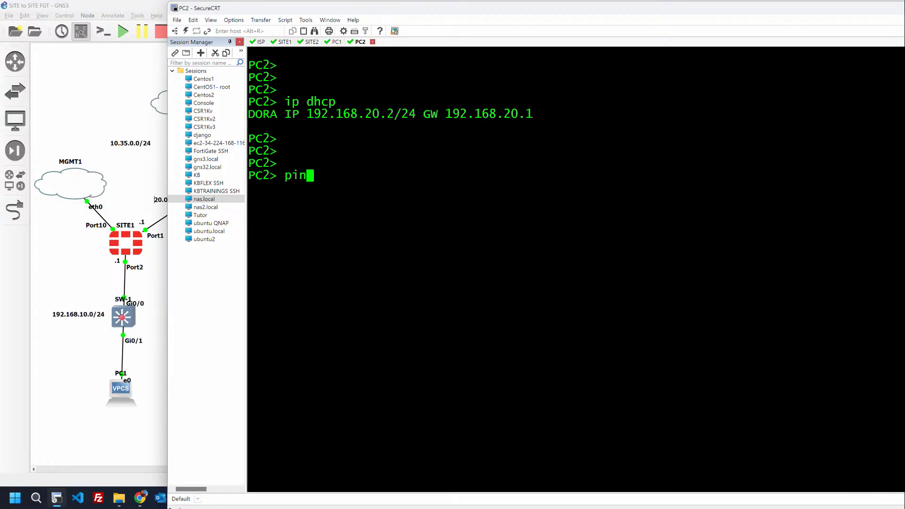
{"action": "type", "text": "g 192.168"}
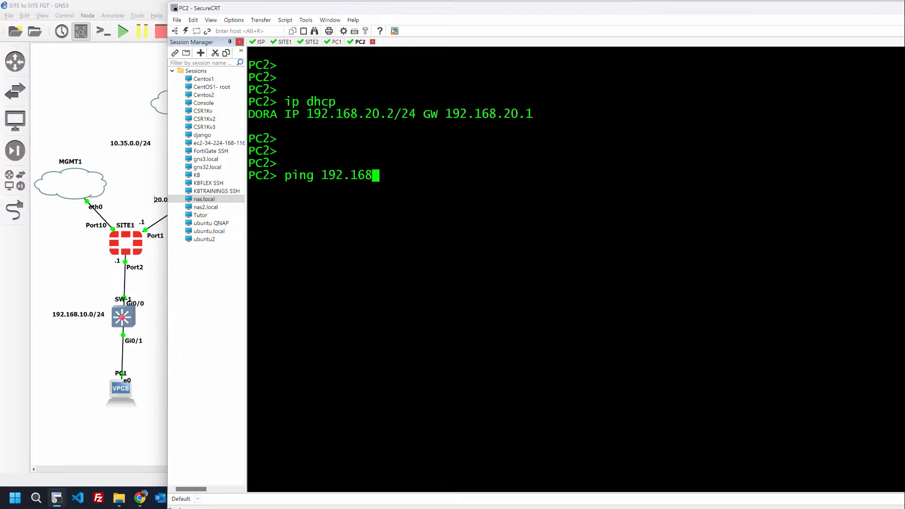
{"action": "type", "text": ".20.1"}
{"action": "key", "text": "Return"}
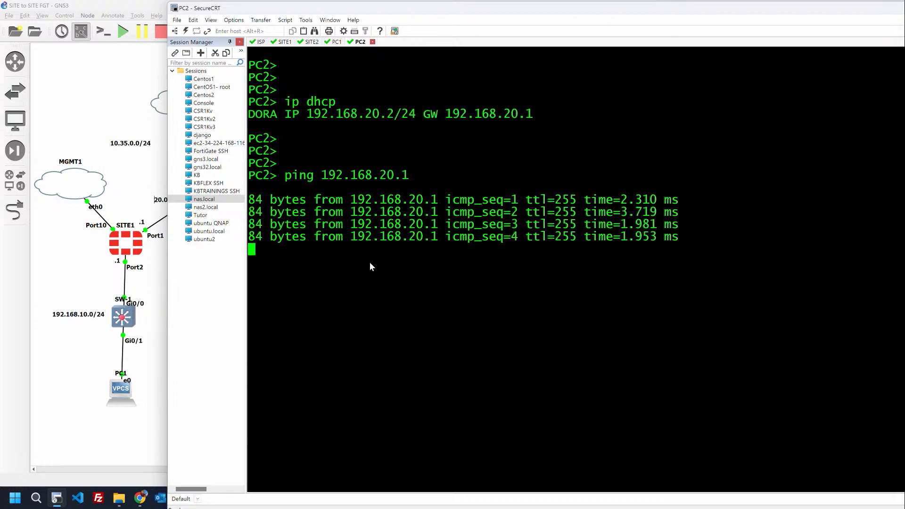
{"action": "left_click", "coordinate": [285, 42]}
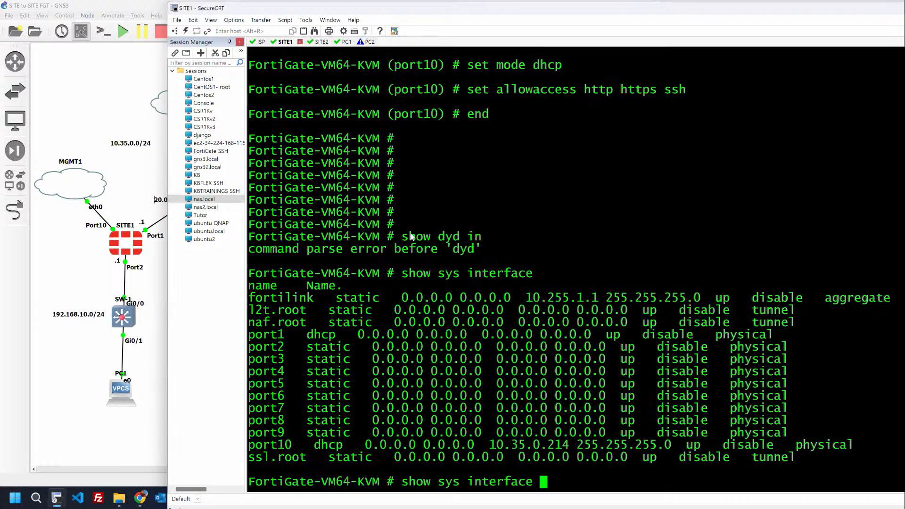
Step: Run 'get router info routing-table all' on SITE1
{"action": "key", "text": "BackSpace"}
{"action": "key", "text": "BackSpace"}
{"action": "key", "text": "BackSpace"}
{"action": "key", "text": "BackSpace"}
{"action": "key", "text": "BackSpace"}
{"action": "key", "text": "BackSpace"}
{"action": "key", "text": "BackSpace"}
{"action": "key", "text": "BackSpace"}
{"action": "key", "text": "BackSpace"}
{"action": "key", "text": "BackSpace"}
{"action": "key", "text": "BackSpace"}
{"action": "key", "text": "BackSpace"}
{"action": "key", "text": "BackSpace"}
{"action": "key", "text": "BackSpace"}
{"action": "key", "text": "BackSpace"}
{"action": "key", "text": "BackSpace"}
{"action": "key", "text": "BackSpace"}
{"action": "key", "text": "BackSpace"}
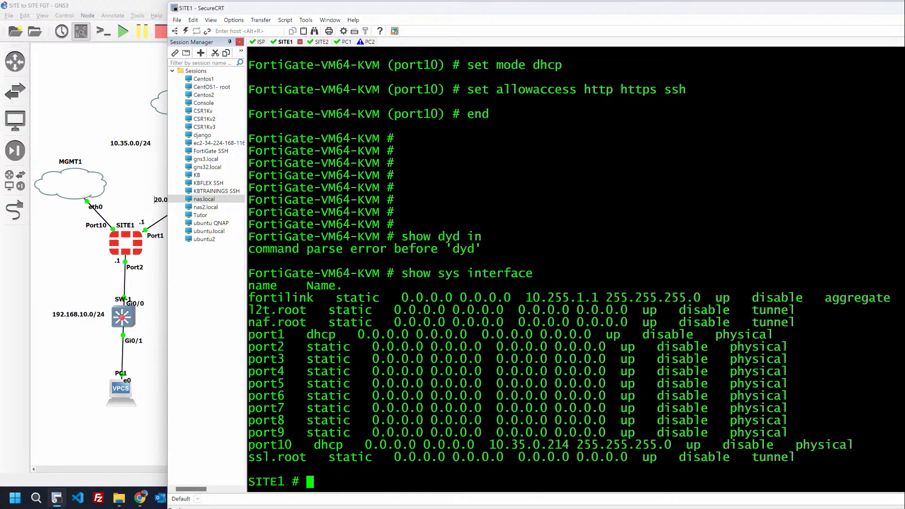
{"action": "key", "text": "Return"}
{"action": "key", "text": "Return"}
{"action": "key", "text": "Return"}
{"action": "key", "text": "Return"}
{"action": "key", "text": "Return"}
{"action": "key", "text": "Return"}
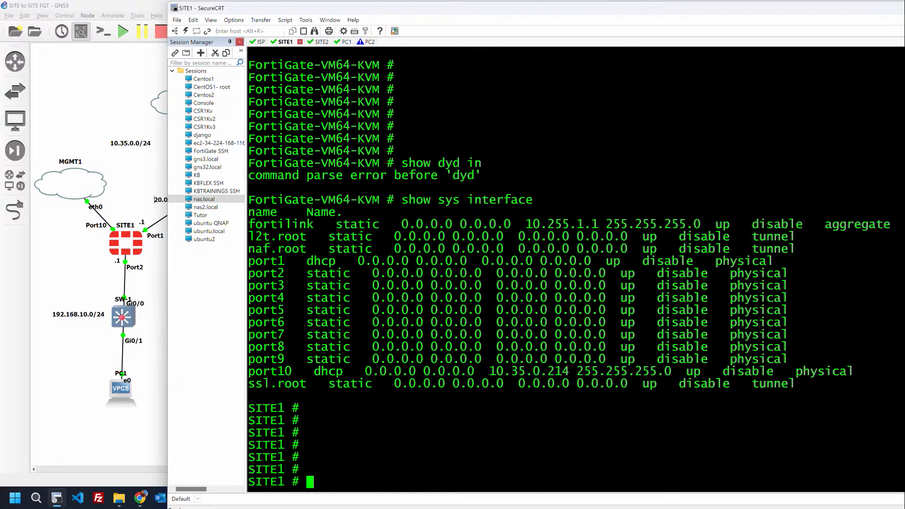
{"action": "type", "text": "grt rouyte"}
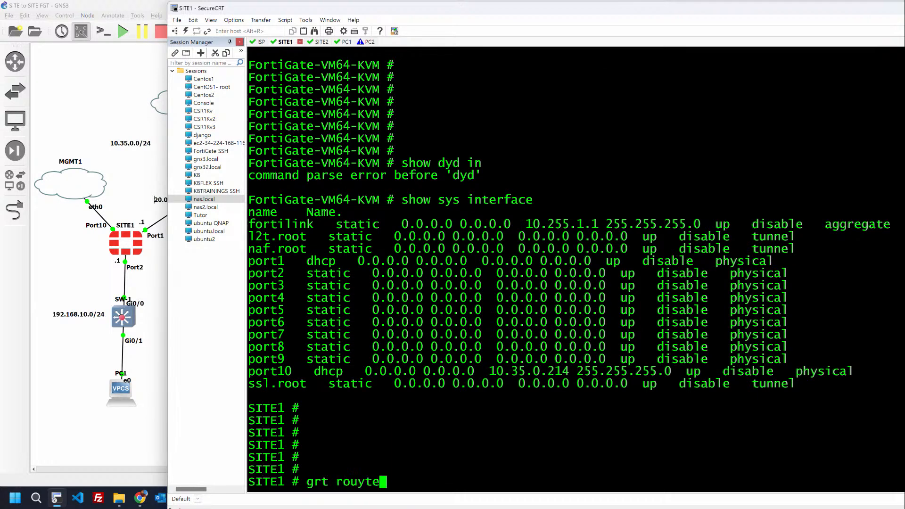
{"action": "key", "text": "BackSpace"}
{"action": "key", "text": "BackSpace"}
{"action": "key", "text": "BackSpace"}
{"action": "key", "text": "BackSpace"}
{"action": "key", "text": "BackSpace"}
{"action": "key", "text": "BackSpace"}
{"action": "key", "text": "BackSpace"}
{"action": "key", "text": "BackSpace"}
{"action": "key", "text": "BackSpace"}
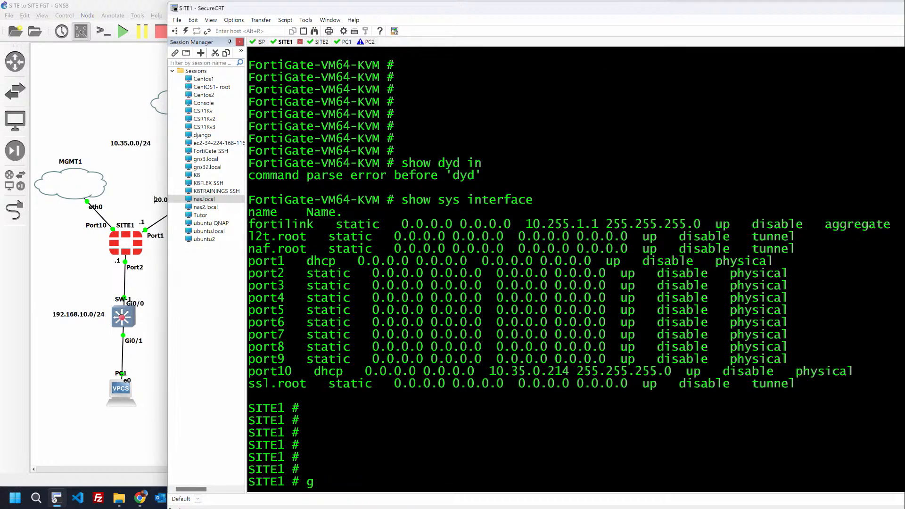
{"action": "type", "text": "et router info riou"}
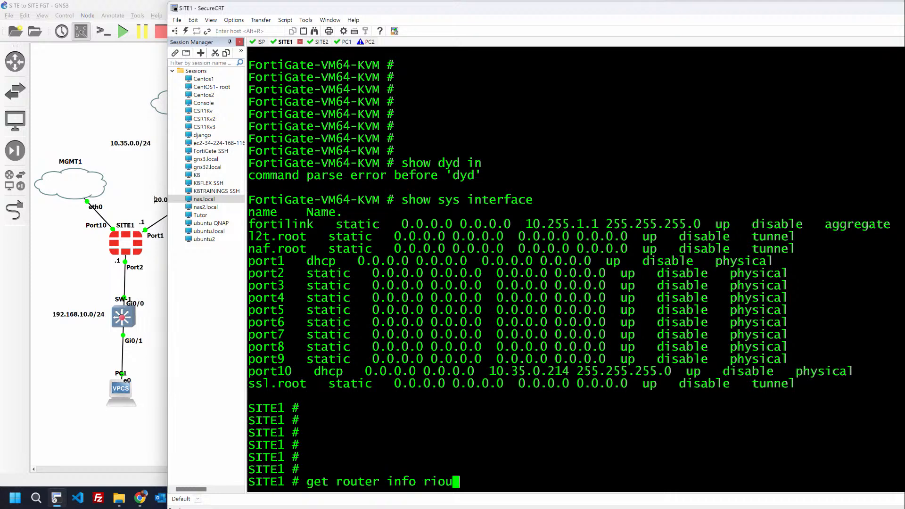
{"action": "key", "text": "BackSpace"}
{"action": "key", "text": "BackSpace"}
{"action": "key", "text": "BackSpace"}
{"action": "key", "text": "BackSpace"}
{"action": "type", "text": "rou"}
{"action": "key", "text": "Tab"}
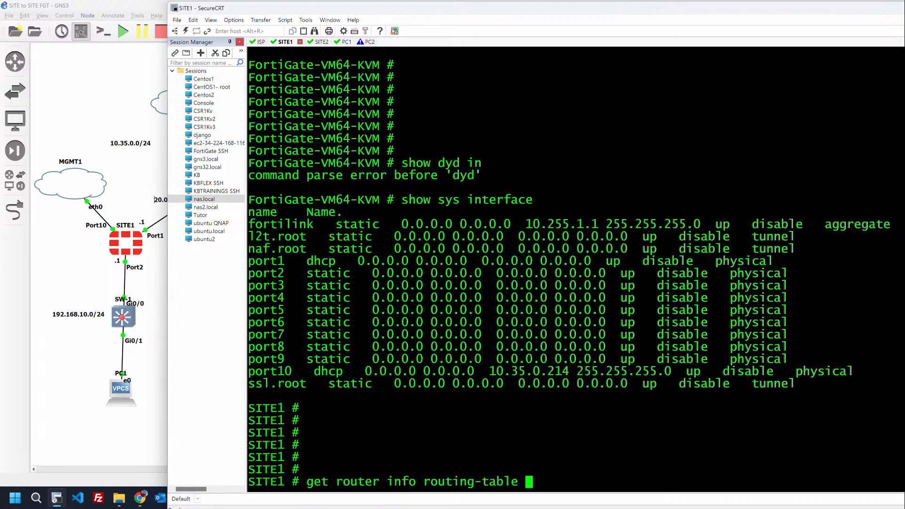
{"action": "type", "text": "all"}
{"action": "key", "text": "Return"}
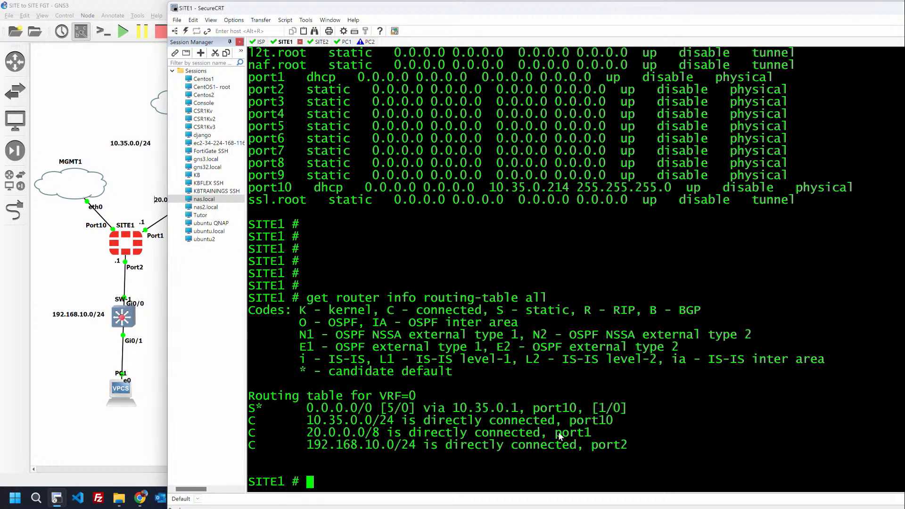
Step: Highlight the default route via 10.35.0.1 on port10 in the output
{"action": "left_click_drag", "start_coordinate": [445, 413], "coordinate": [525, 413]}
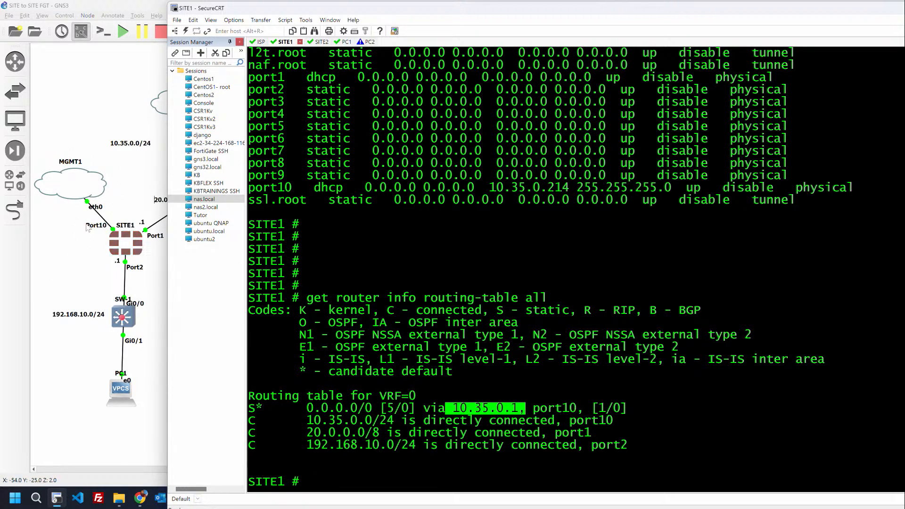
{"action": "left_click", "coordinate": [483, 420]}
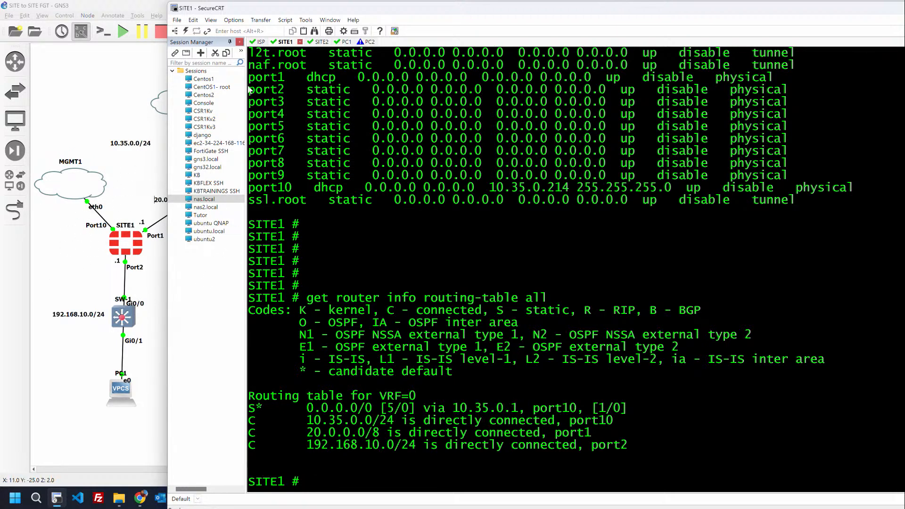
{"action": "left_click_drag", "start_coordinate": [305, 8], "coordinate": [351, 15]}
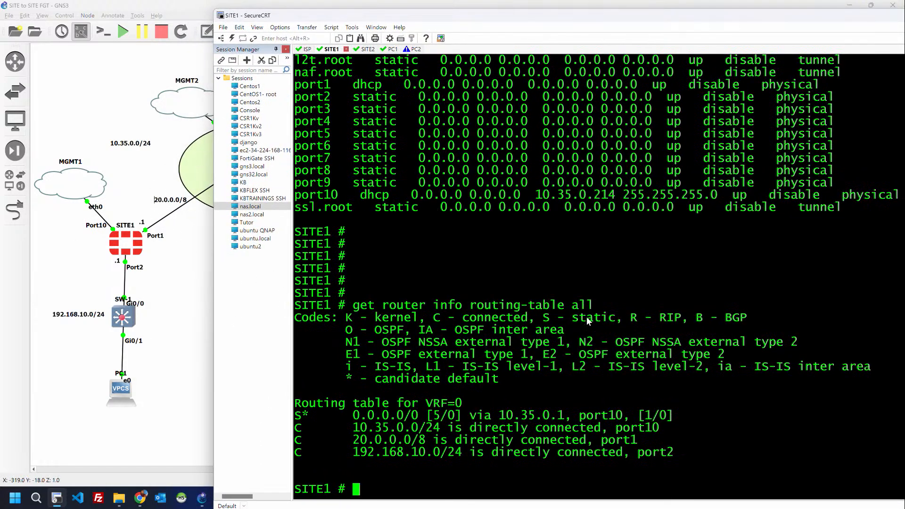
{"action": "left_click_drag", "start_coordinate": [352, 415], "coordinate": [686, 418]}
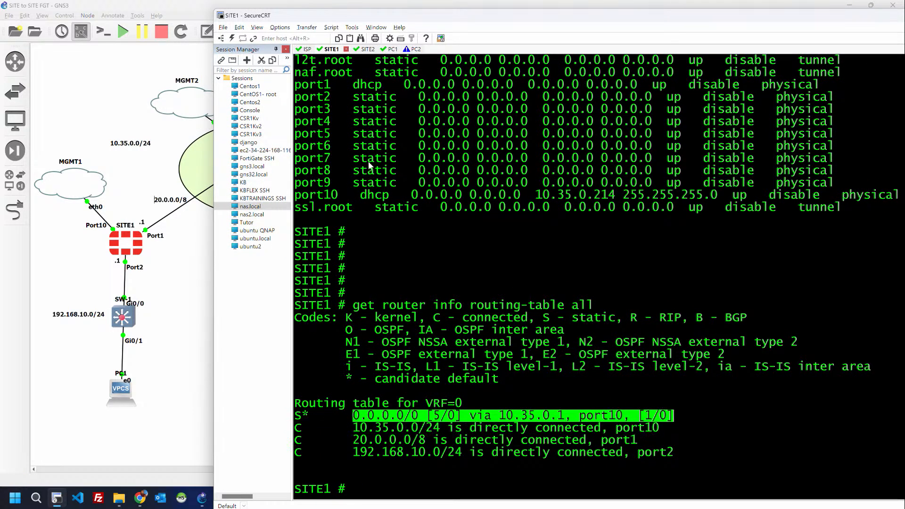
{"action": "key", "text": "alt+Tab"}
{"action": "key", "text": "alt+Tab"}
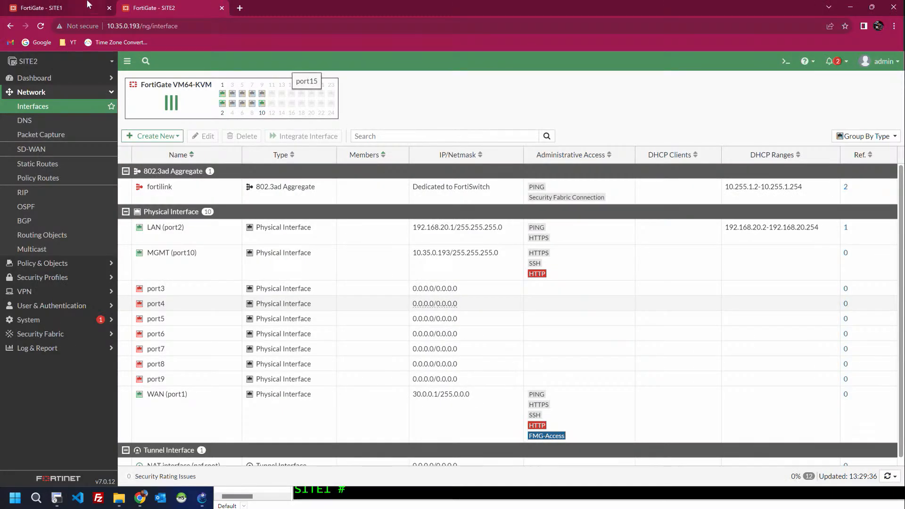
Step: Turn off 'Retrieve default gateway from server' on SITE1's MGMT port10 and save
{"action": "left_click", "coordinate": [70, 5]}
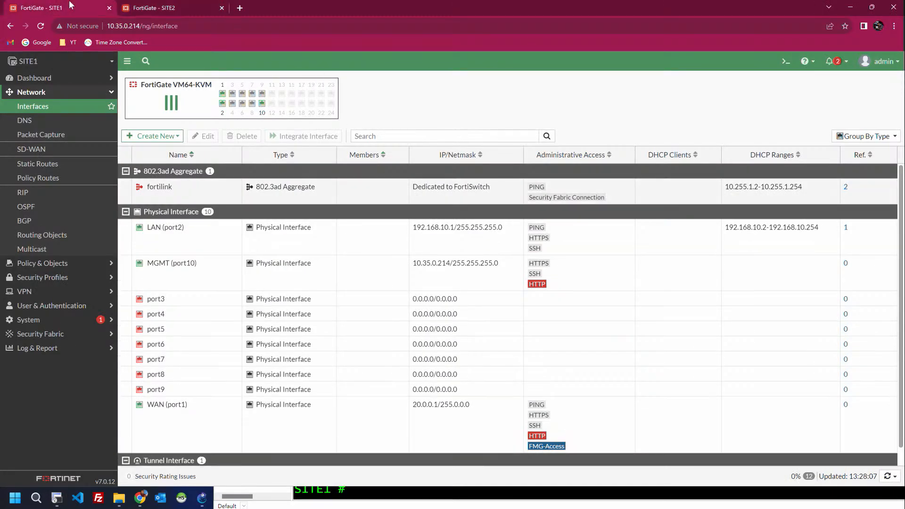
{"action": "left_click", "coordinate": [70, 110]}
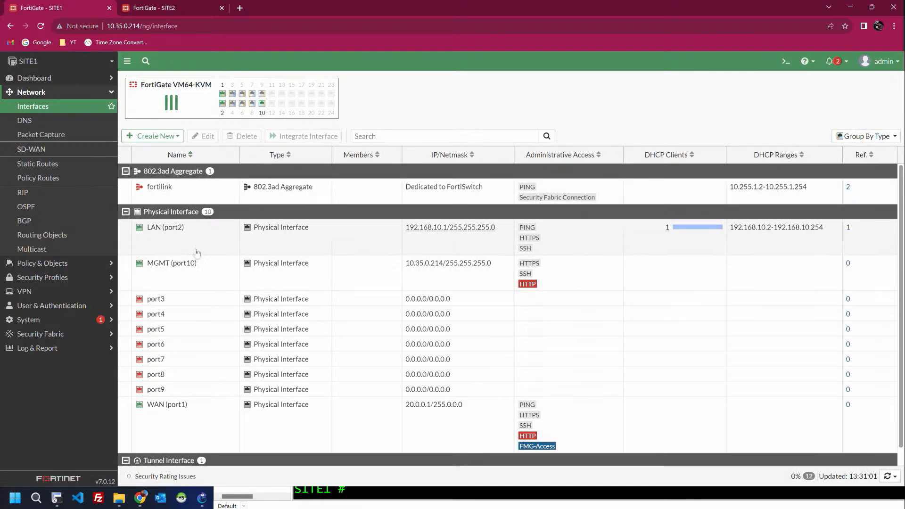
{"action": "double_click", "coordinate": [197, 274]}
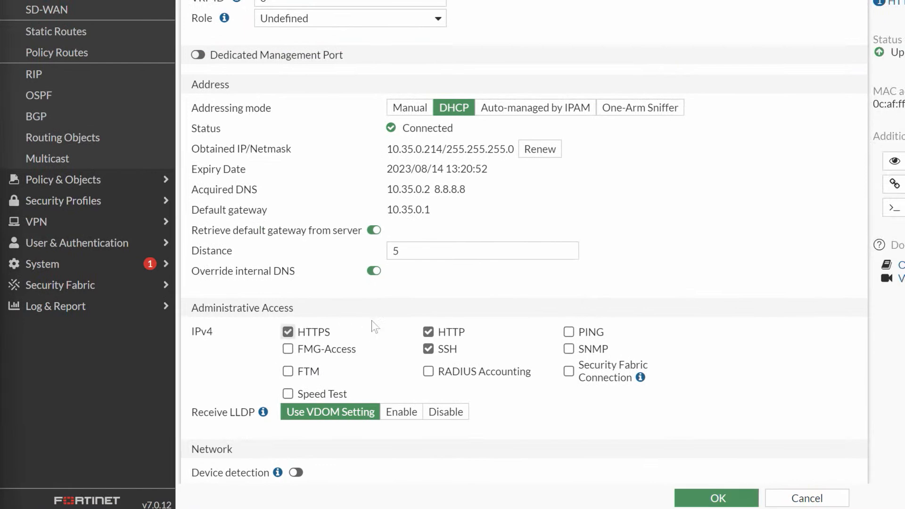
{"action": "left_click", "coordinate": [374, 230]}
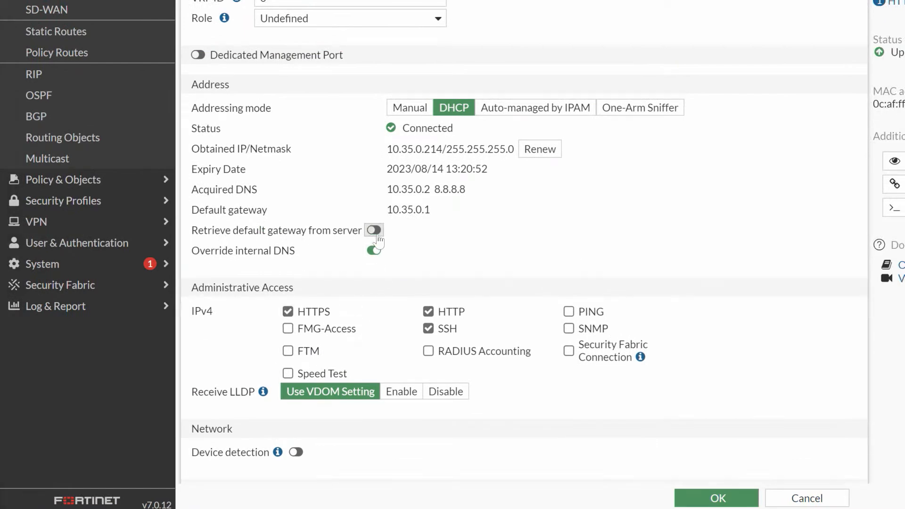
{"action": "left_click", "coordinate": [710, 499]}
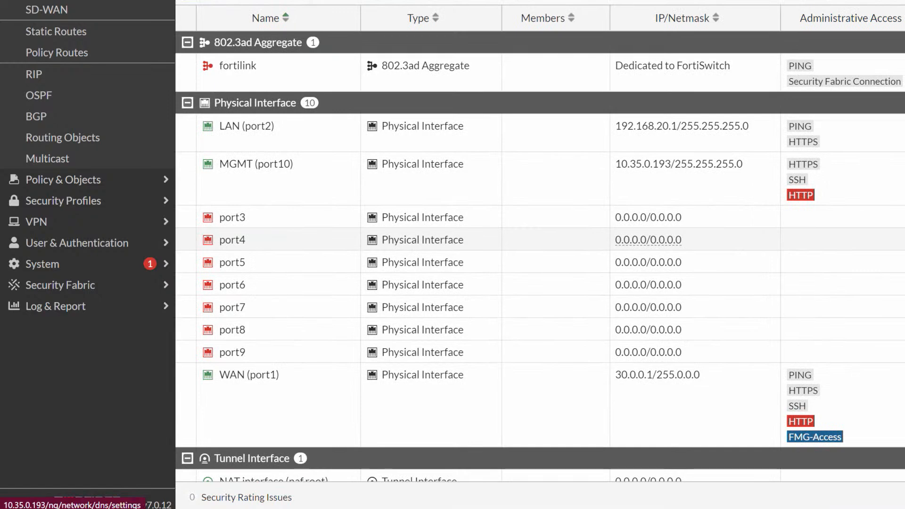
Step: Turn off 'Retrieve default gateway from server' on SITE2's MGMT port10 and save
{"action": "double_click", "coordinate": [299, 196]}
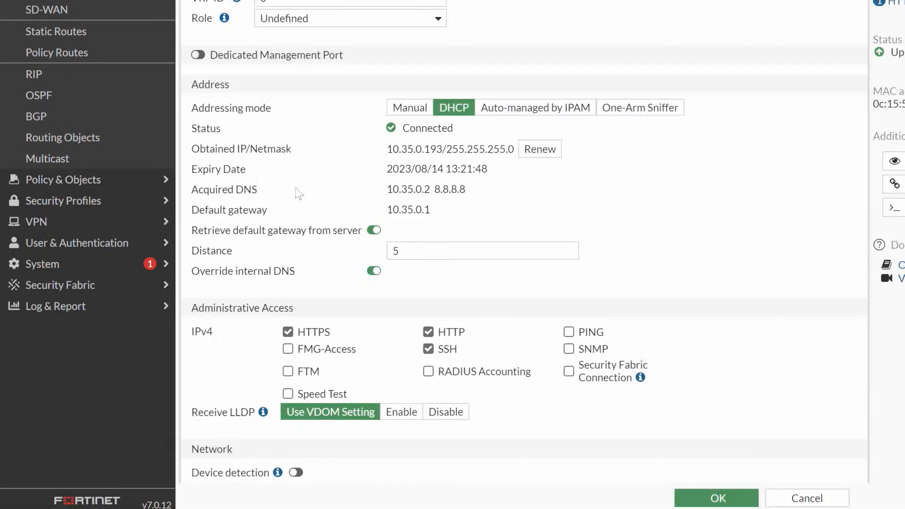
{"action": "left_click", "coordinate": [374, 230]}
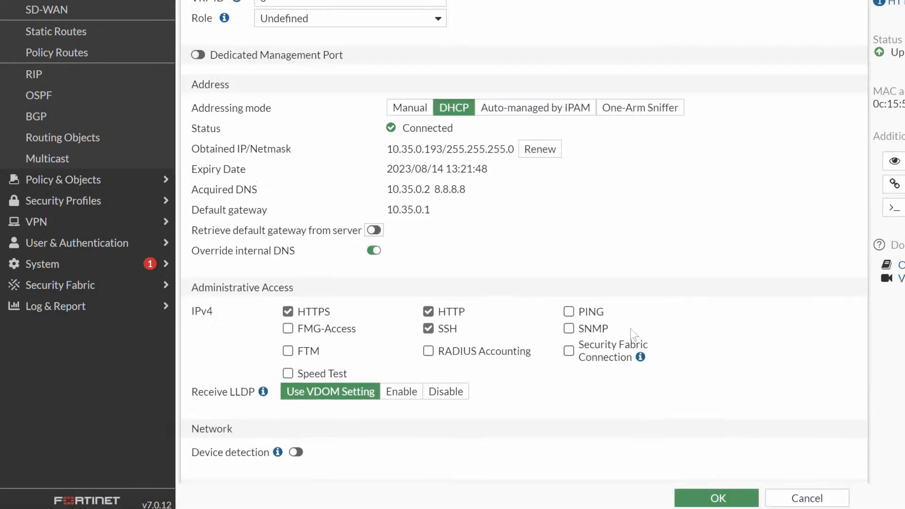
{"action": "left_click", "coordinate": [716, 495]}
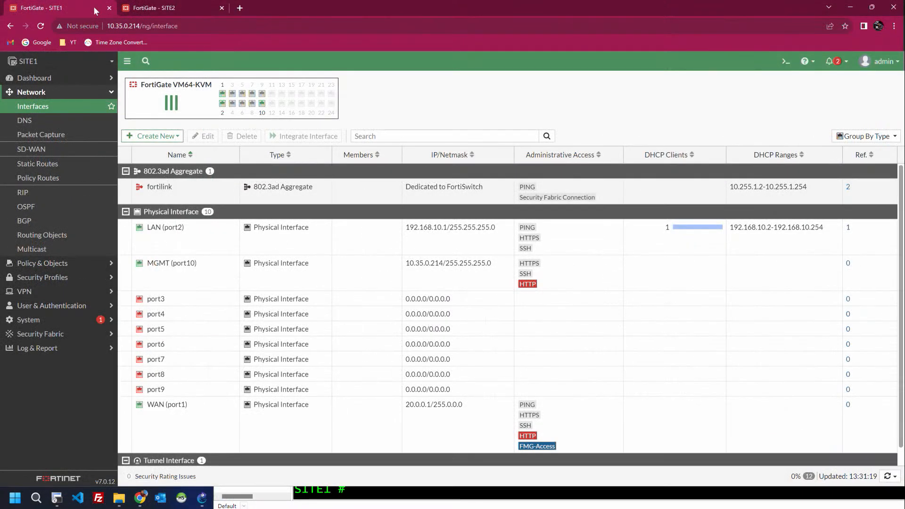
Step: Rerun 'get router info routing-table all' on SITE1 and highlight the remaining connected routes
{"action": "key", "text": "alt+Tab"}
{"action": "key", "text": "alt+Tab"}
{"action": "key", "text": "alt+Tab"}
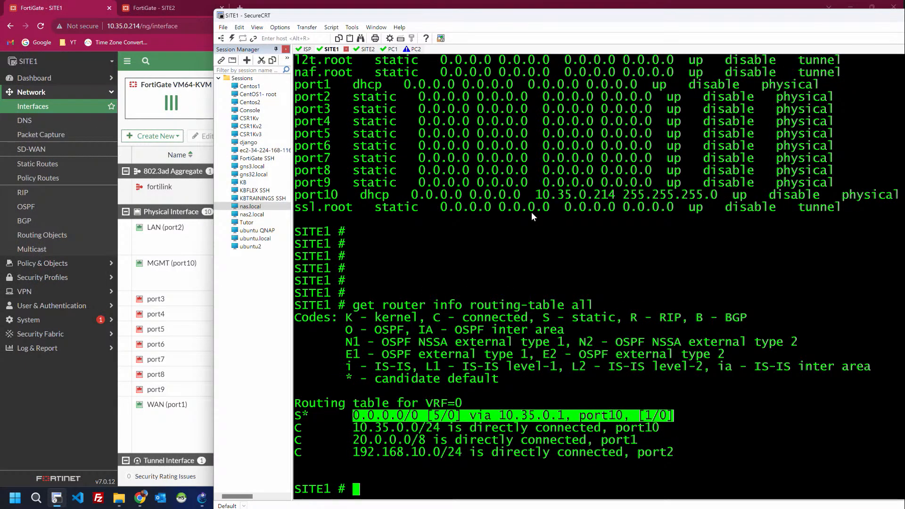
{"action": "left_click", "coordinate": [534, 240]}
{"action": "key", "text": "Return"}
{"action": "key", "text": "Return"}
{"action": "key", "text": "Up"}
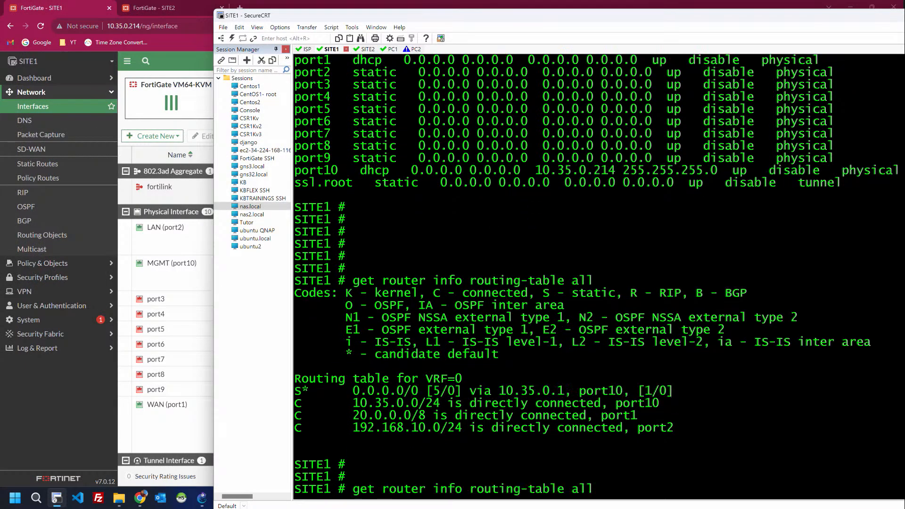
{"action": "key", "text": "Return"}
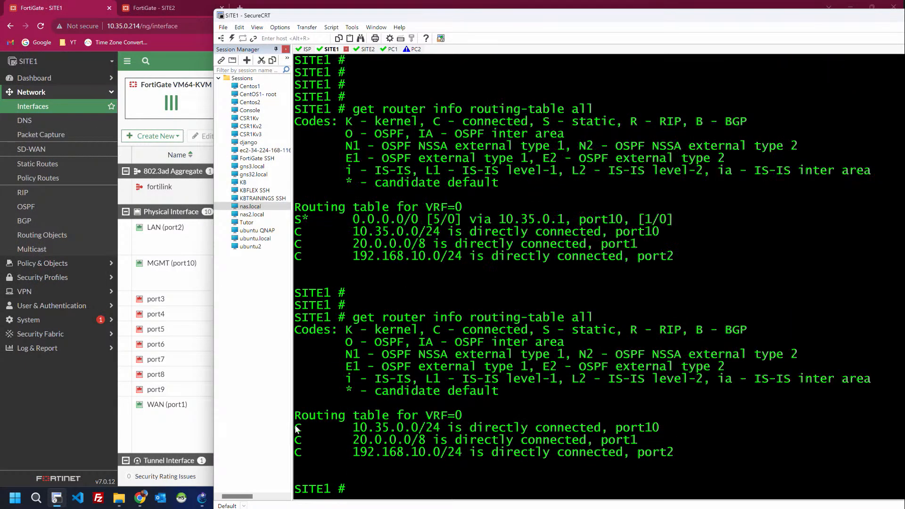
{"action": "left_click_drag", "start_coordinate": [296, 431], "coordinate": [678, 459]}
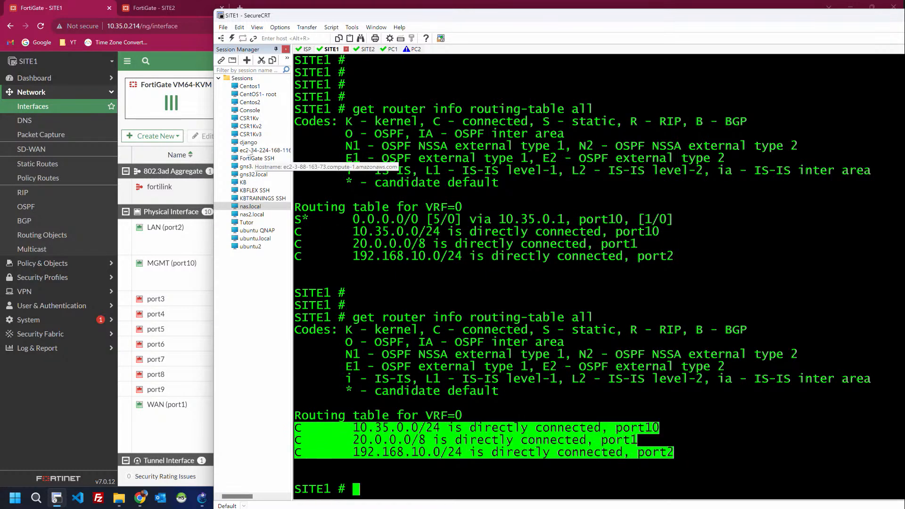
{"action": "left_click", "coordinate": [60, 7]}
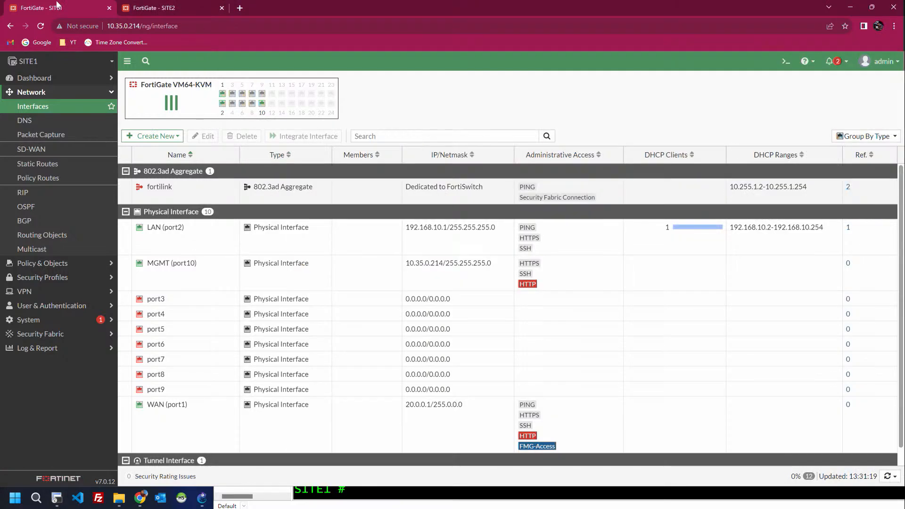
Step: Create a SITE1 static route 0.0.0.0/0 via gateway 20.0.0.2 on port1
{"action": "left_click", "coordinate": [37, 165]}
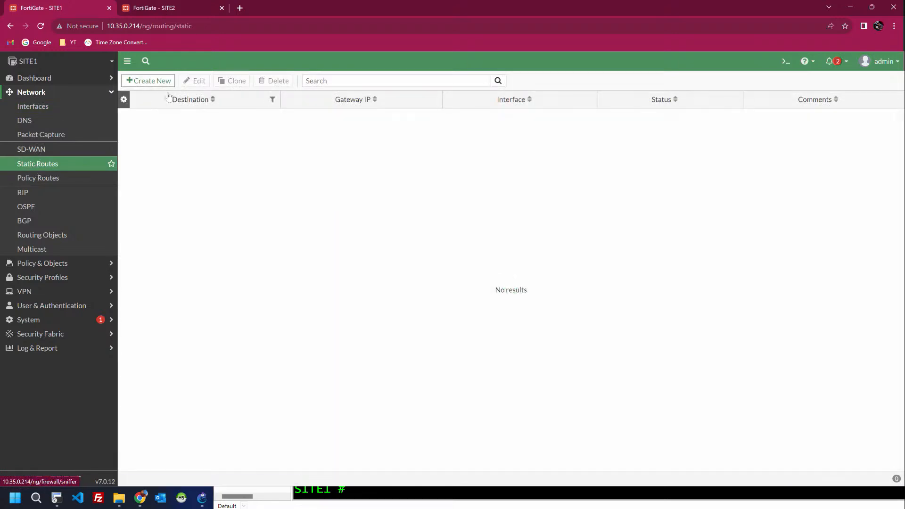
{"action": "left_click", "coordinate": [154, 87]}
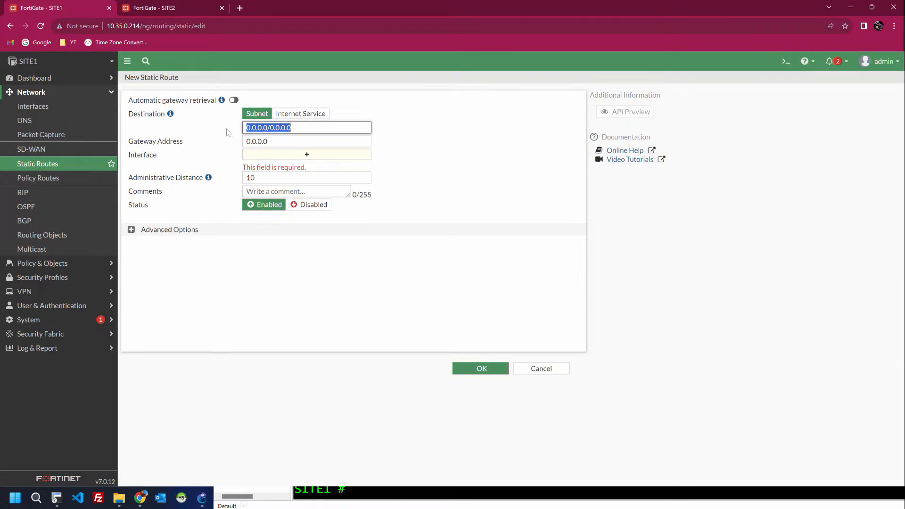
{"action": "key", "text": "Tab"}
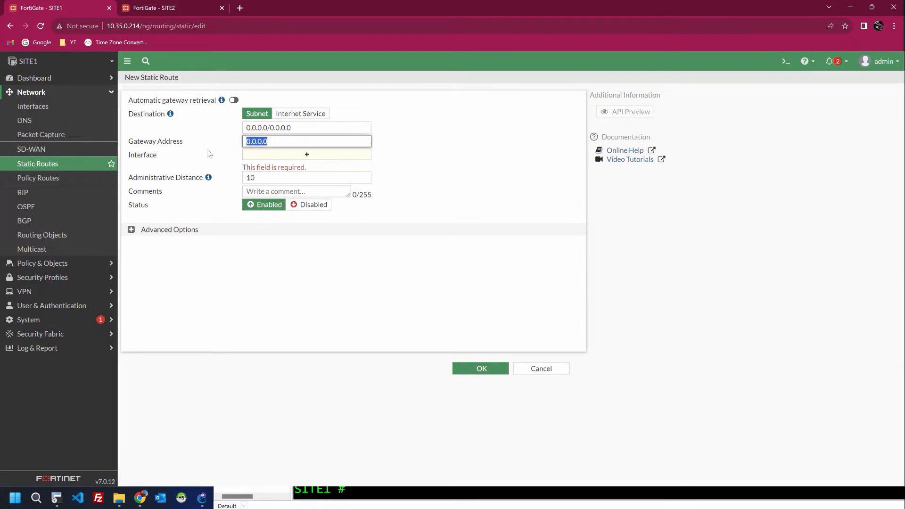
{"action": "type", "text": "20.0.0"}
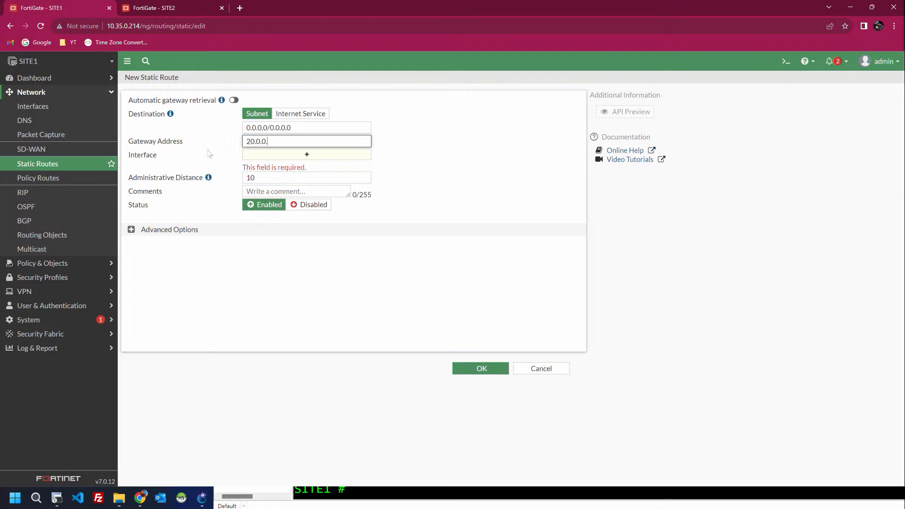
{"action": "key", "text": "alt+Tab"}
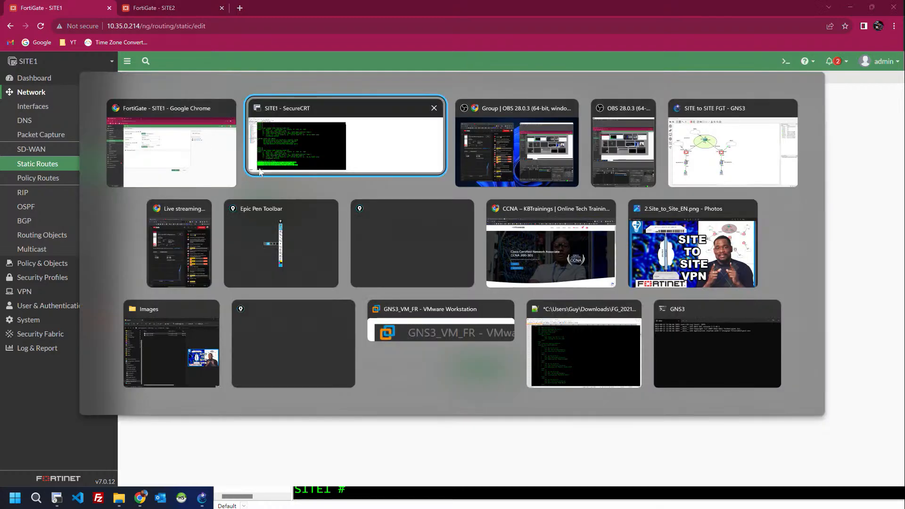
{"action": "key", "text": "Tab"}
{"action": "key", "text": "Tab"}
{"action": "key", "text": "Tab"}
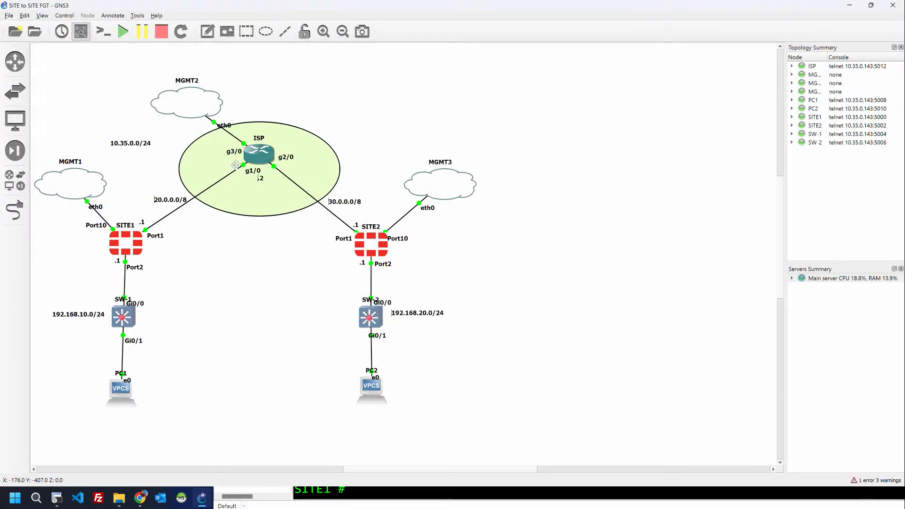
{"action": "key", "text": "alt+Tab"}
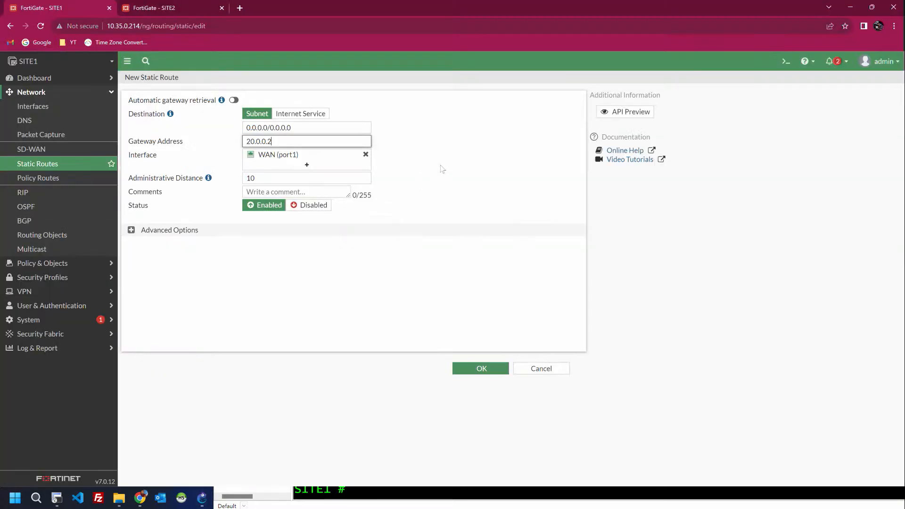
{"action": "left_click", "coordinate": [440, 163]}
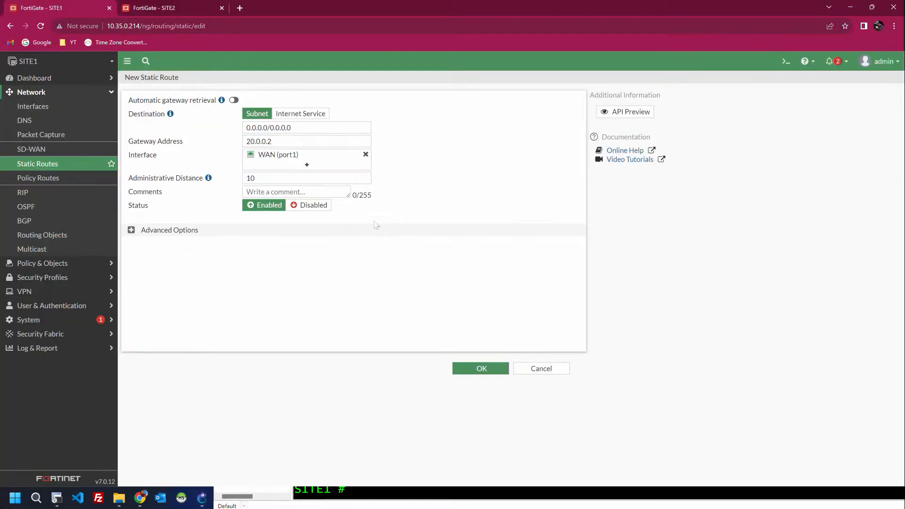
{"action": "left_click", "coordinate": [461, 369]}
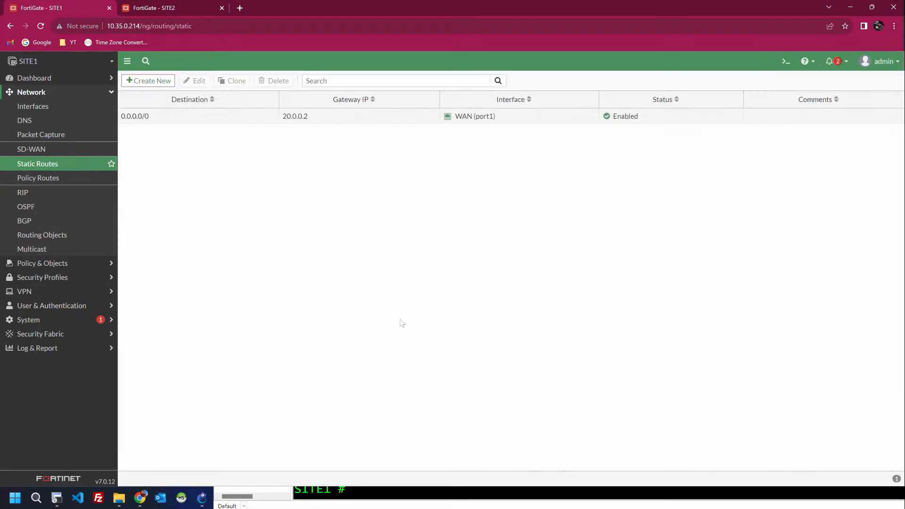
Step: Rerun the SITE1 routing-table command and highlight the new S* default route
{"action": "key", "text": "alt+Tab"}
{"action": "key", "text": "Tab"}
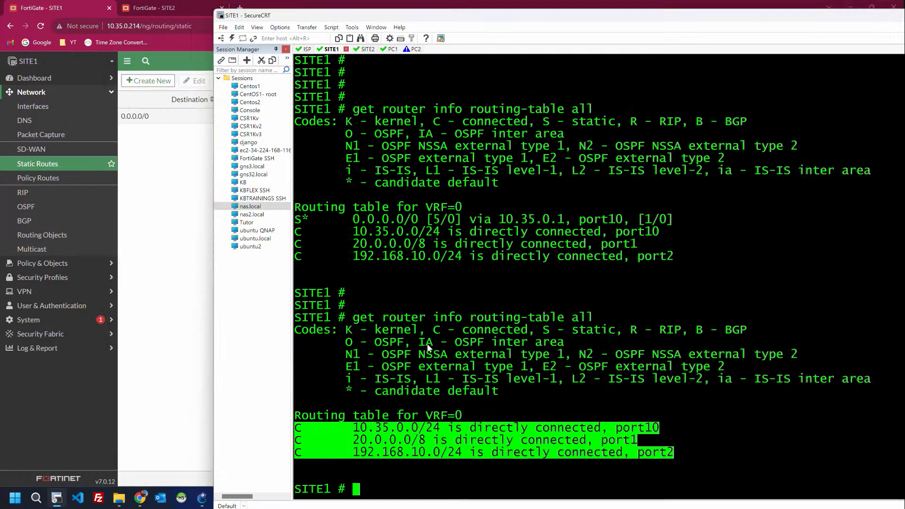
{"action": "left_click", "coordinate": [429, 347]}
{"action": "key", "text": "Return"}
{"action": "key", "text": "Up"}
{"action": "key", "text": "Return"}
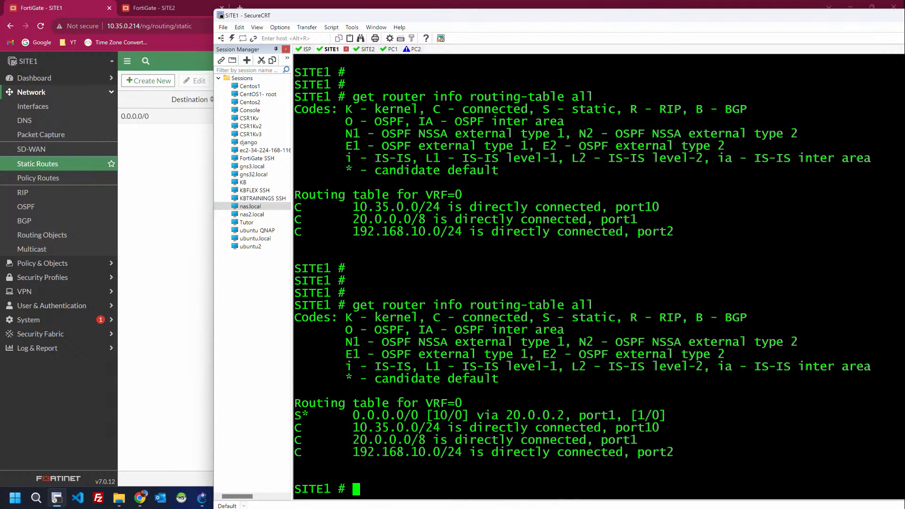
{"action": "left_click_drag", "start_coordinate": [353, 415], "coordinate": [674, 420]}
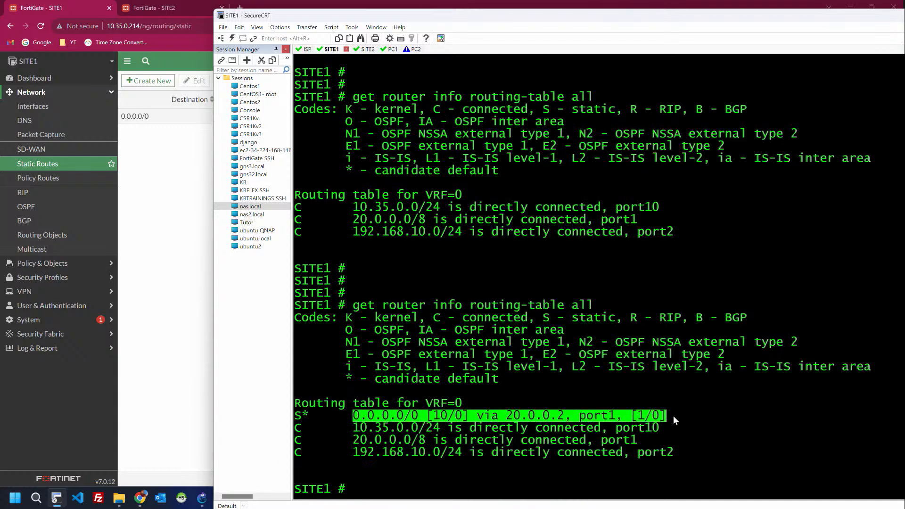
{"action": "left_click", "coordinate": [611, 382]}
{"action": "key", "text": "Return"}
{"action": "key", "text": "Return"}
{"action": "key", "text": "Return"}
{"action": "key", "text": "Return"}
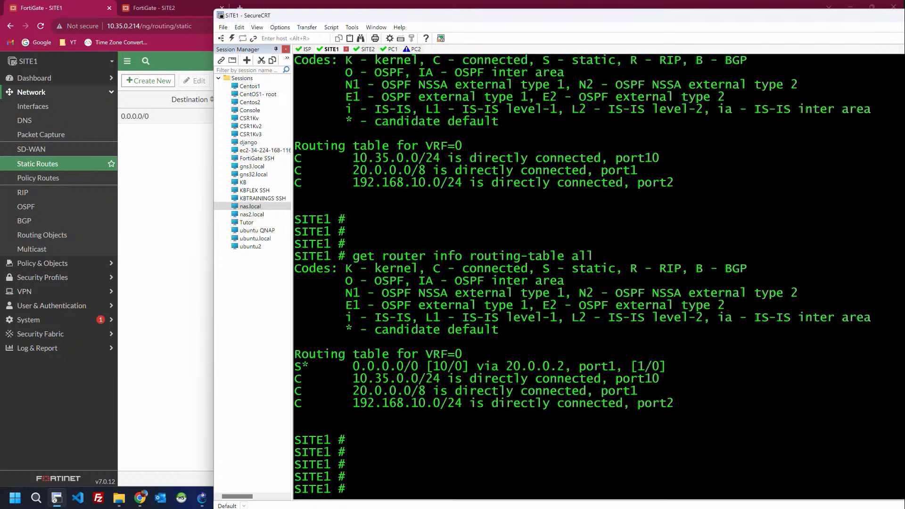
Step: Reopen SITE2's MGMT port10 settings and close them again
{"action": "left_click", "coordinate": [168, 208]}
{"action": "left_click", "coordinate": [160, 8]}
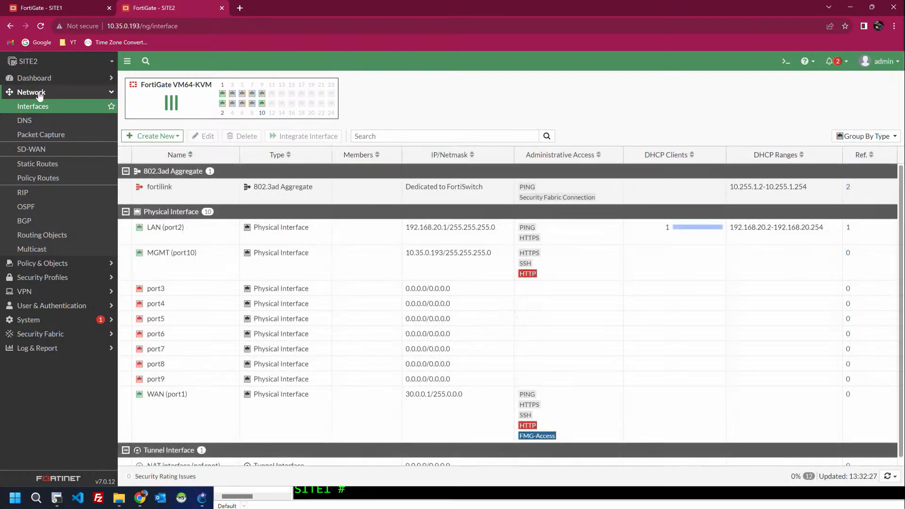
{"action": "double_click", "coordinate": [196, 256]}
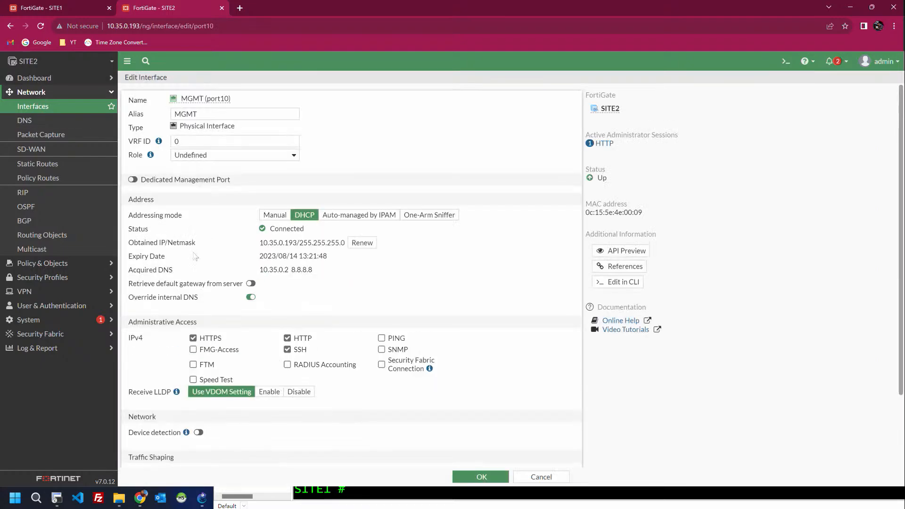
{"action": "left_click", "coordinate": [488, 475]}
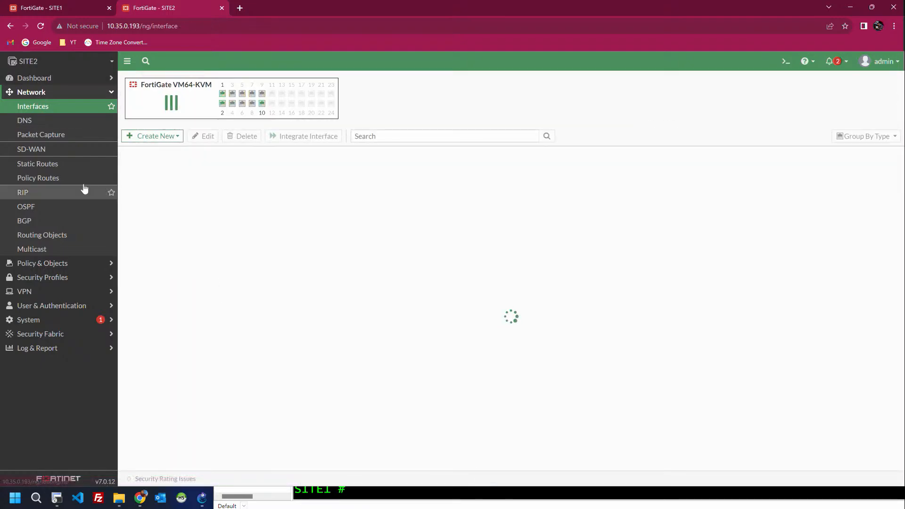
Step: Create a SITE2 static route 0.0.0.0/0 via gateway 30.0.0.2 on WAN (port1)
{"action": "left_click", "coordinate": [43, 165]}
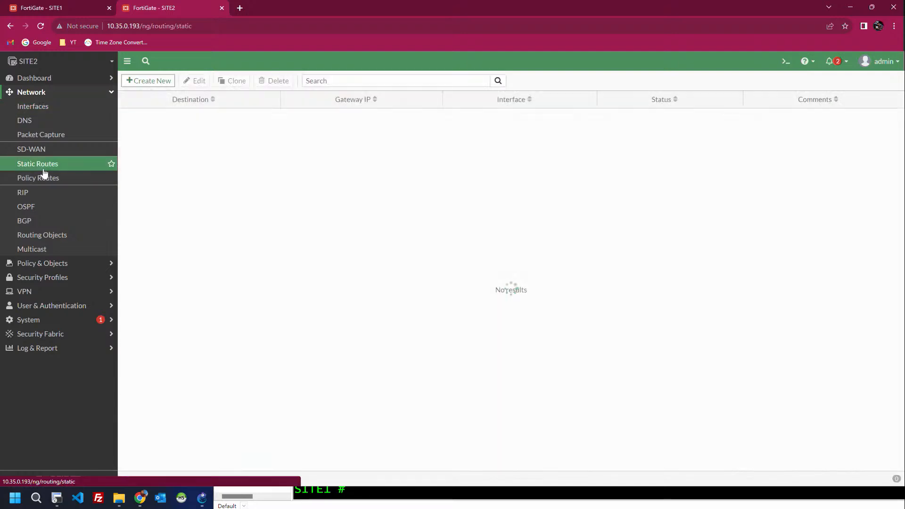
{"action": "left_click", "coordinate": [155, 82]}
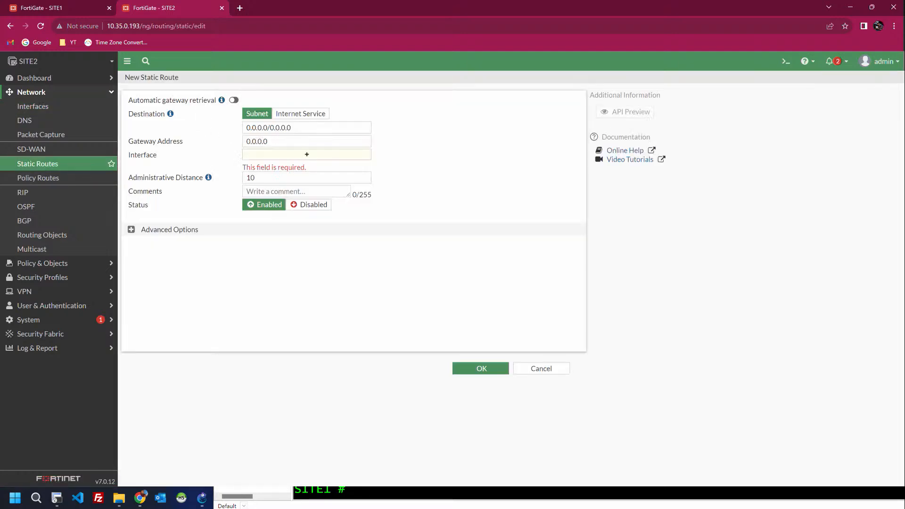
{"action": "left_click_drag", "start_coordinate": [289, 142], "coordinate": [130, 149]}
{"action": "type", "text": "30"}
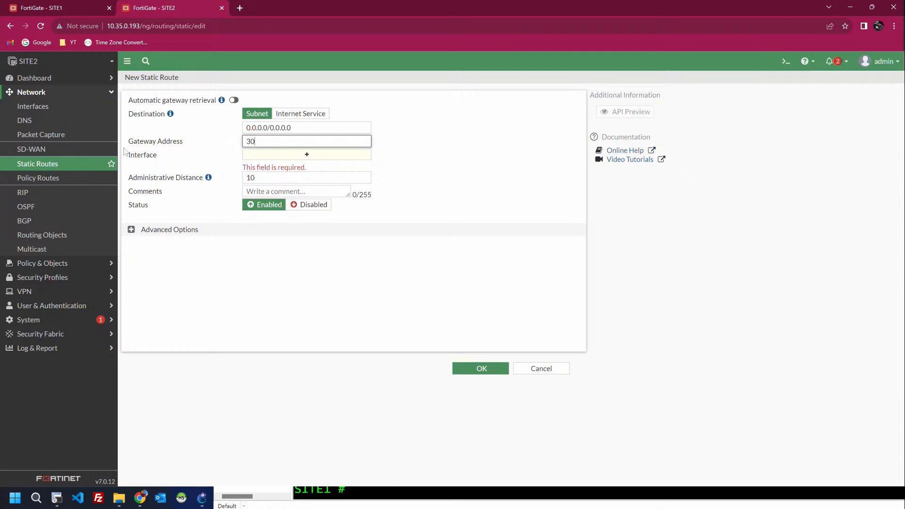
{"action": "left_click", "coordinate": [402, 138]}
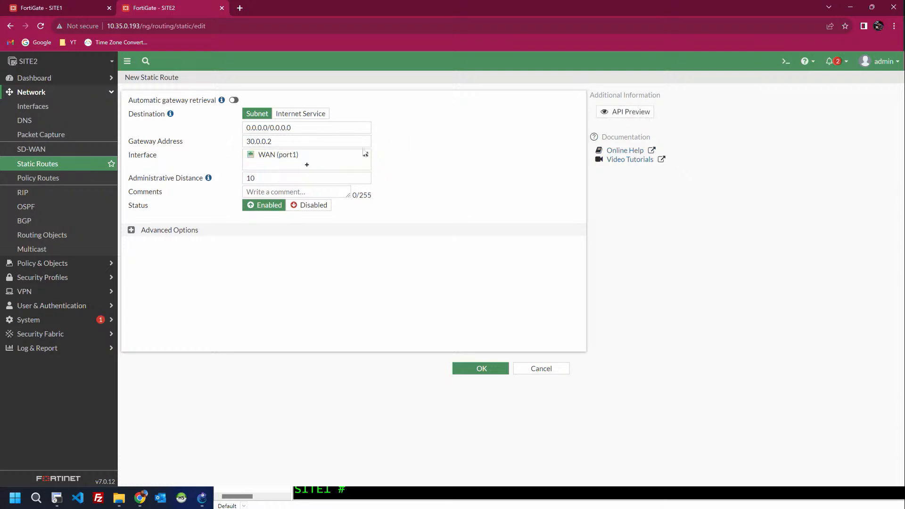
{"action": "left_click", "coordinate": [471, 365]}
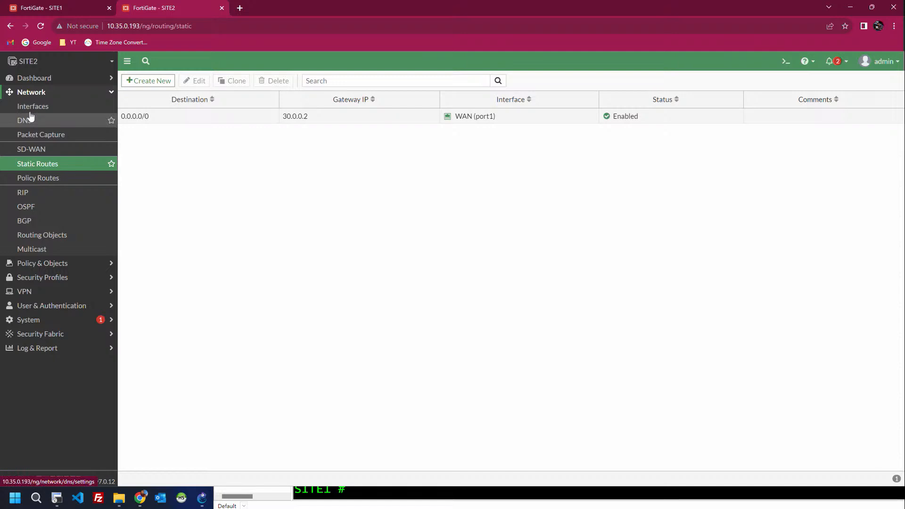
Step: Expand SITE2's Network dashboard Routing widget to show its four routes
{"action": "left_click", "coordinate": [34, 79]}
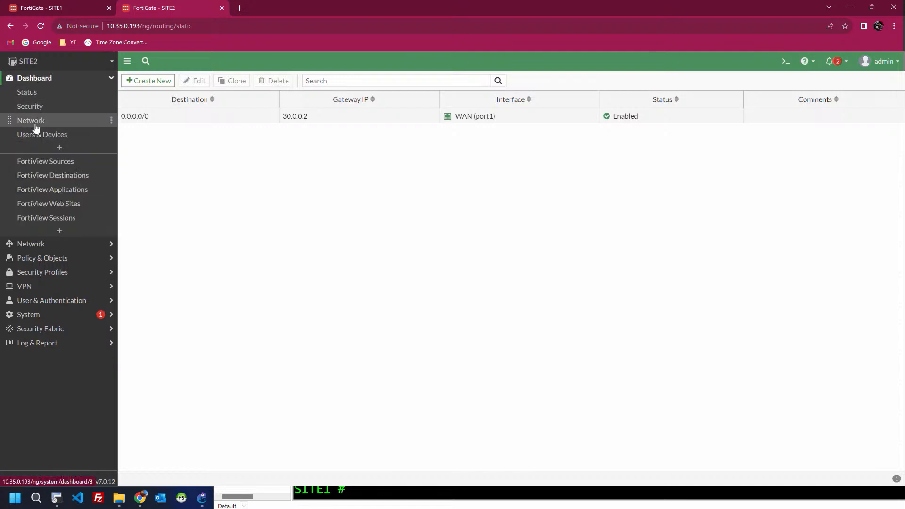
{"action": "left_click", "coordinate": [34, 122]}
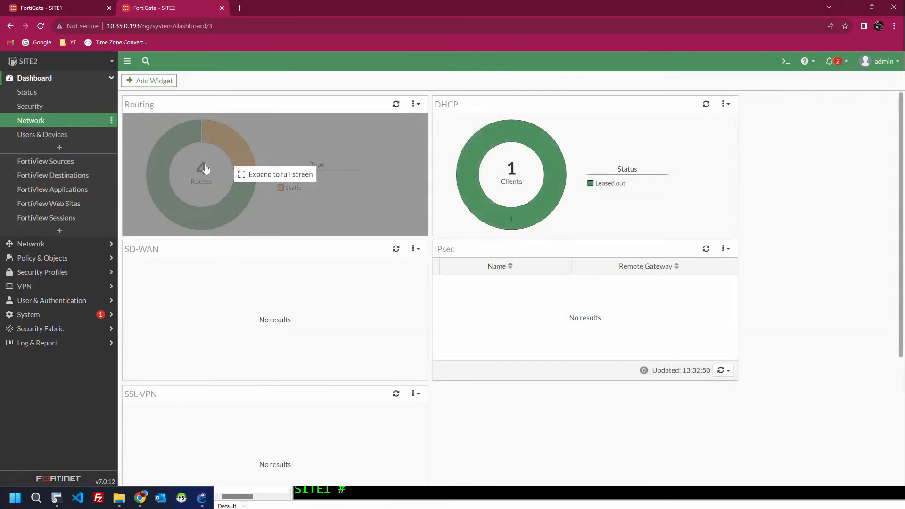
{"action": "left_click", "coordinate": [205, 169]}
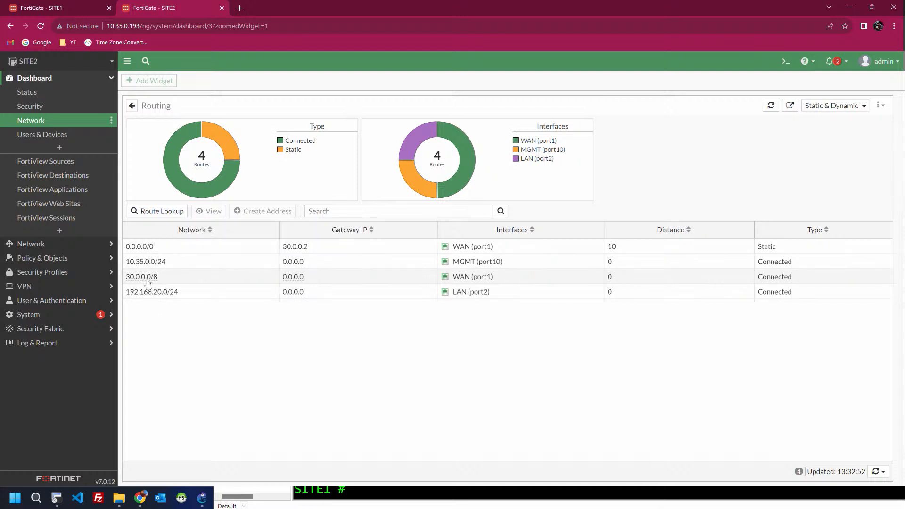
{"action": "mouse_move", "coordinate": [147, 279]}
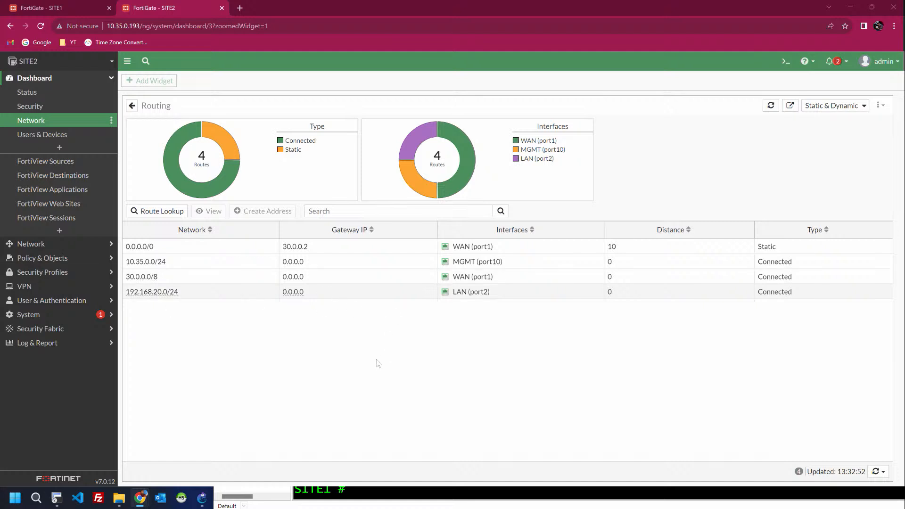
Step: Go back to the SITE1 page and bring the GNS3 lab topology forward
{"action": "left_click", "coordinate": [81, 5]}
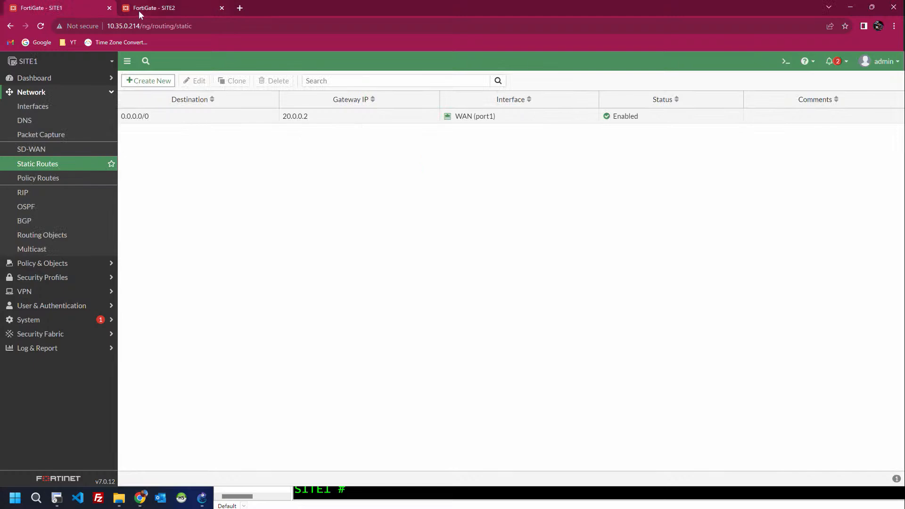
{"action": "key", "text": "alt+Tab"}
{"action": "key", "text": "alt+Tab"}
{"action": "key", "text": "alt+Tab"}
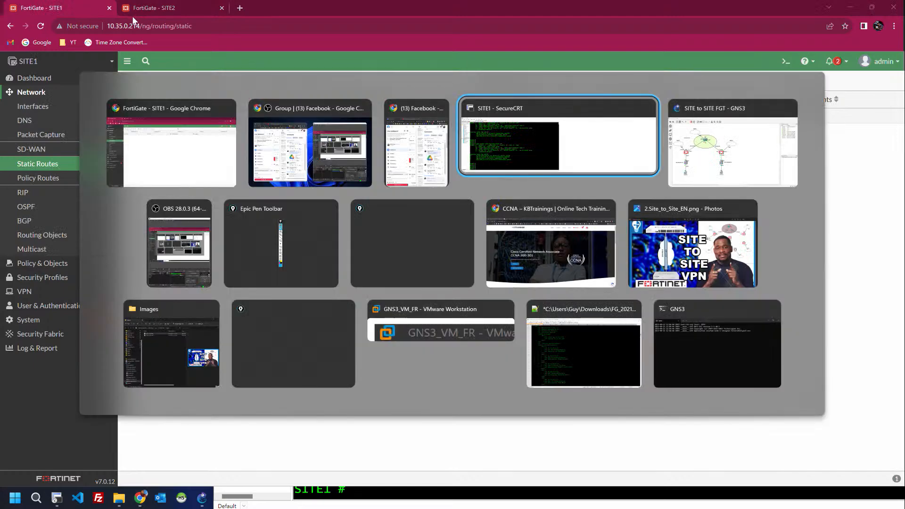
{"action": "key", "text": "alt+Tab"}
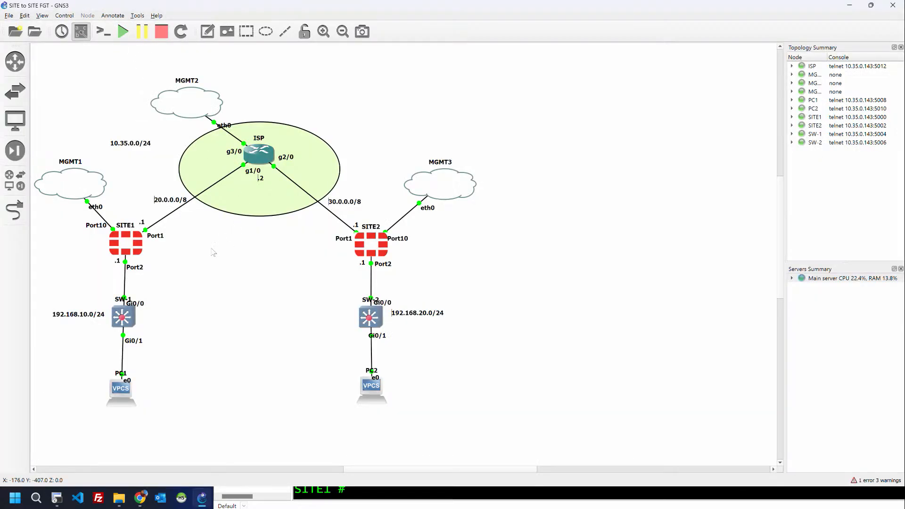
{"action": "key", "text": "alt+Tab"}
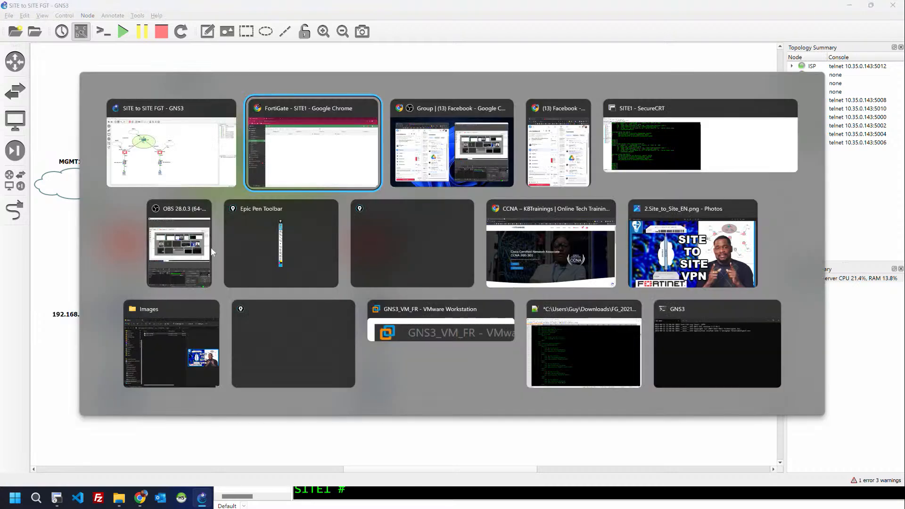
Step: Ping 8.8.8.8 from SITE1 and stop the ping when it fails
{"action": "left_click", "coordinate": [639, 148]}
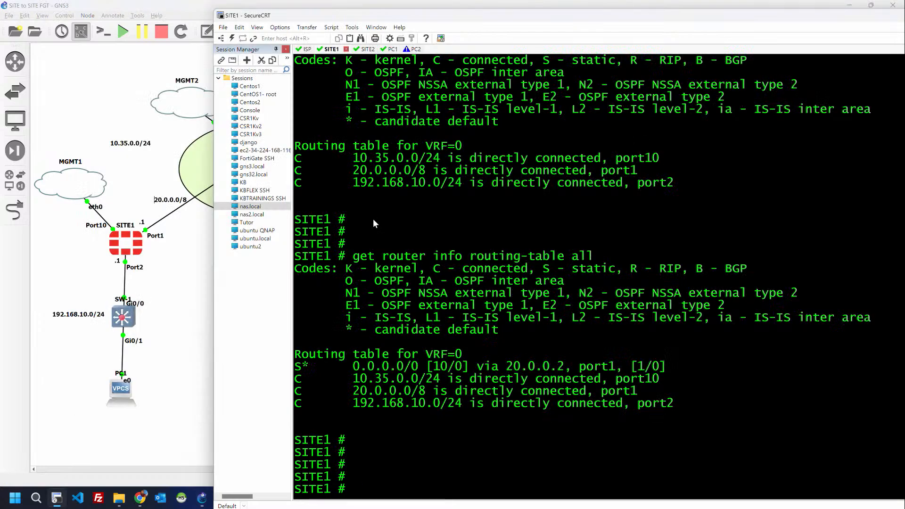
{"action": "key", "text": "Return"}
{"action": "key", "text": "Return"}
{"action": "type", "text": "exec "}
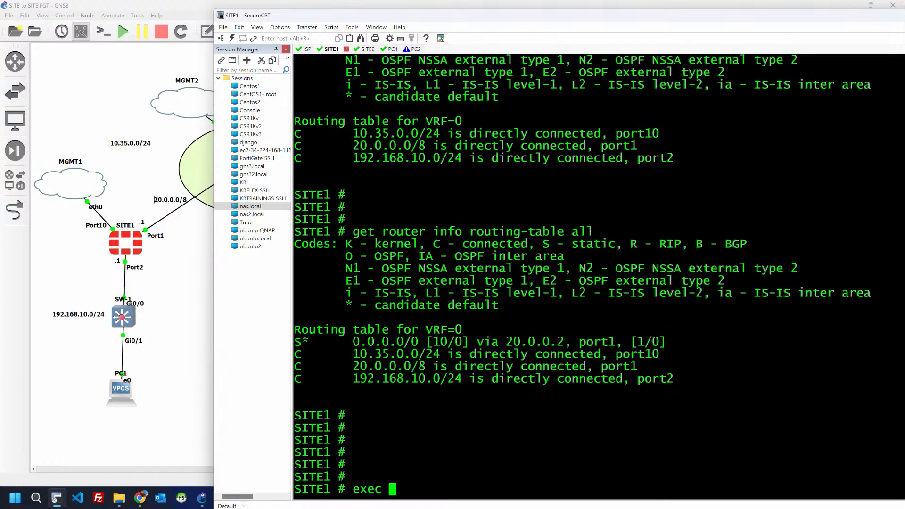
{"action": "type", "text": "ping 8"}
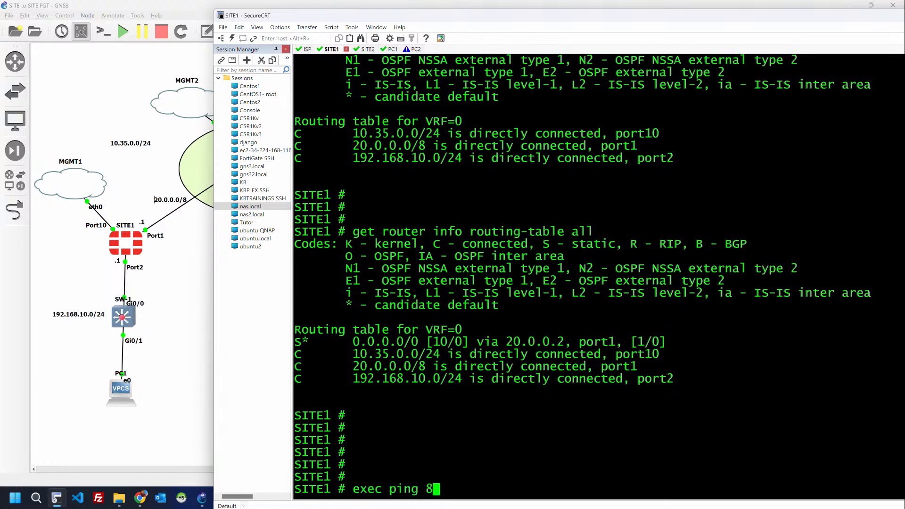
{"action": "type", "text": ".8.8.8"}
{"action": "key", "text": "Return"}
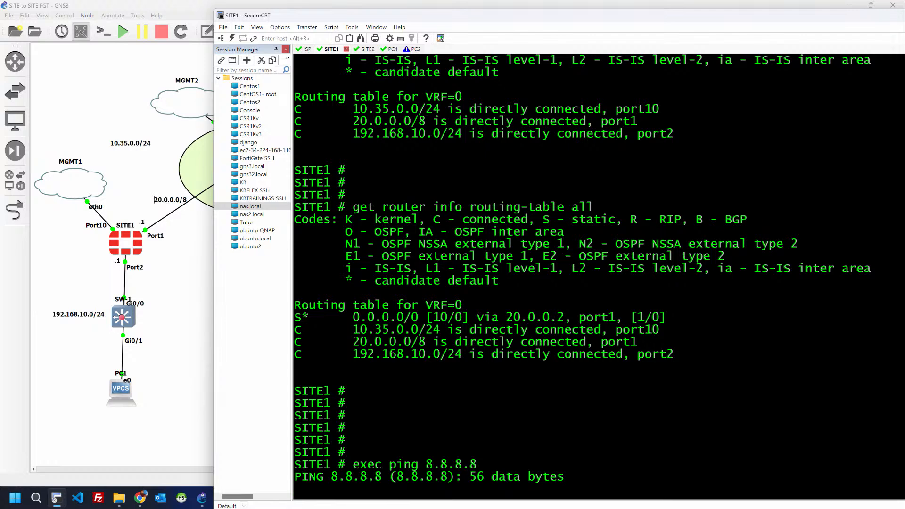
{"action": "key", "text": "ctrl+c"}
{"action": "key", "text": "Return"}
Step: Ping the ISP gateway 20.0.0.2 from SITE1, getting replies with 0% loss
{"action": "key", "text": "Return"}
{"action": "key", "text": "Up"}
{"action": "key", "text": "BackSpace"}
{"action": "key", "text": "BackSpace"}
{"action": "key", "text": "BackSpace"}
{"action": "key", "text": "BackSpace"}
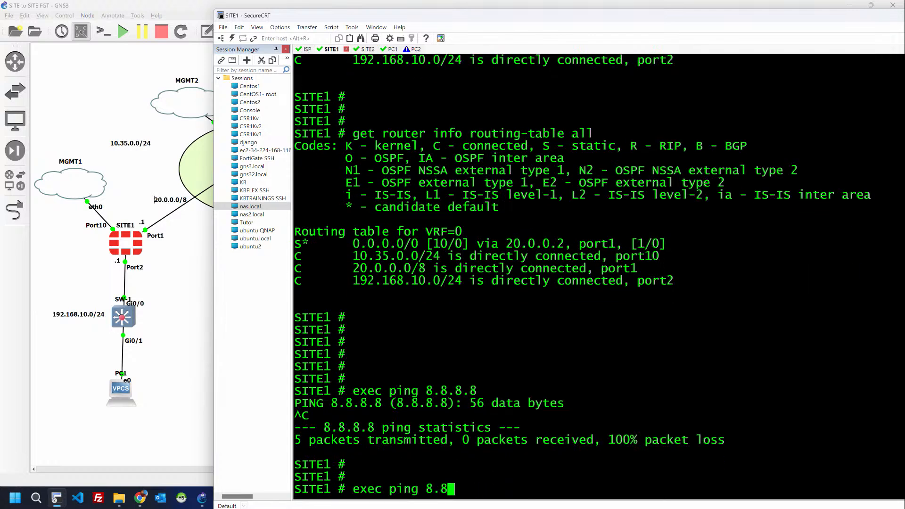
{"action": "key", "text": "BackSpace"}
{"action": "key", "text": "BackSpace"}
{"action": "key", "text": "BackSpace"}
{"action": "type", "text": "20.0.0.2"}
{"action": "key", "text": "Return"}
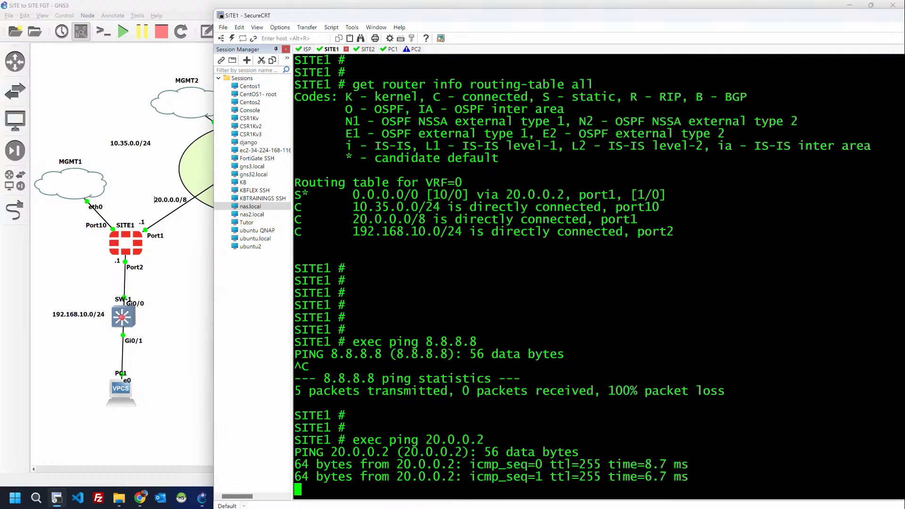
{"action": "key", "text": "ctrl+c"}
Step: Rerun the ping to 8.8.8.8, now getting one reply in five, then start editing it into a traceroute
{"action": "key", "text": "Return"}
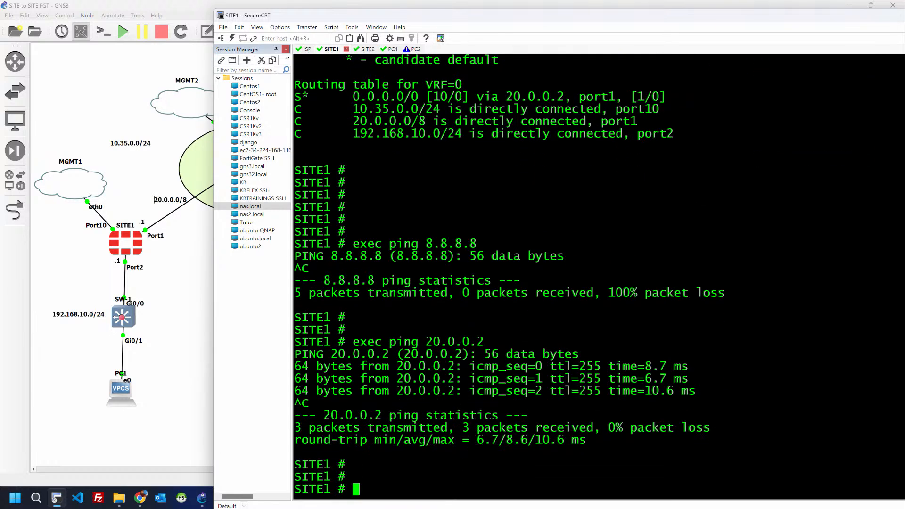
{"action": "key", "text": "Up"}
{"action": "key", "text": "Up"}
{"action": "key", "text": "Return"}
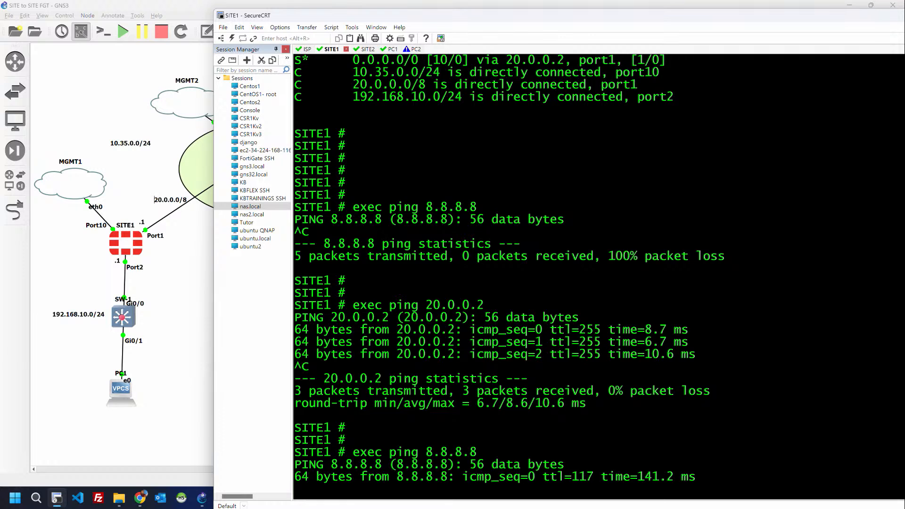
{"action": "key", "text": "ctrl+c"}
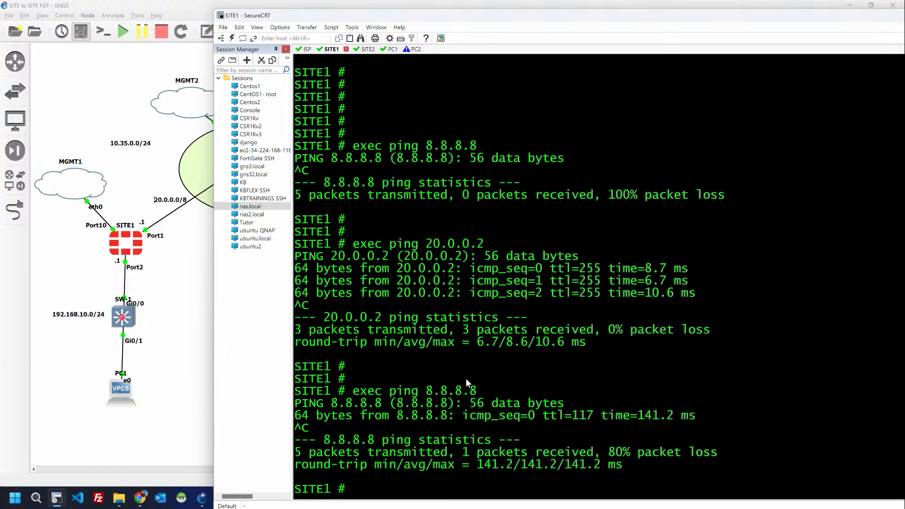
{"action": "key", "text": "Up"}
{"action": "key", "text": "Left"}
{"action": "key", "text": "Left"}
{"action": "key", "text": "Left"}
{"action": "key", "text": "Left"}
{"action": "key", "text": "Left"}
{"action": "key", "text": "Left"}
{"action": "key", "text": "Left"}
{"action": "key", "text": "Left"}
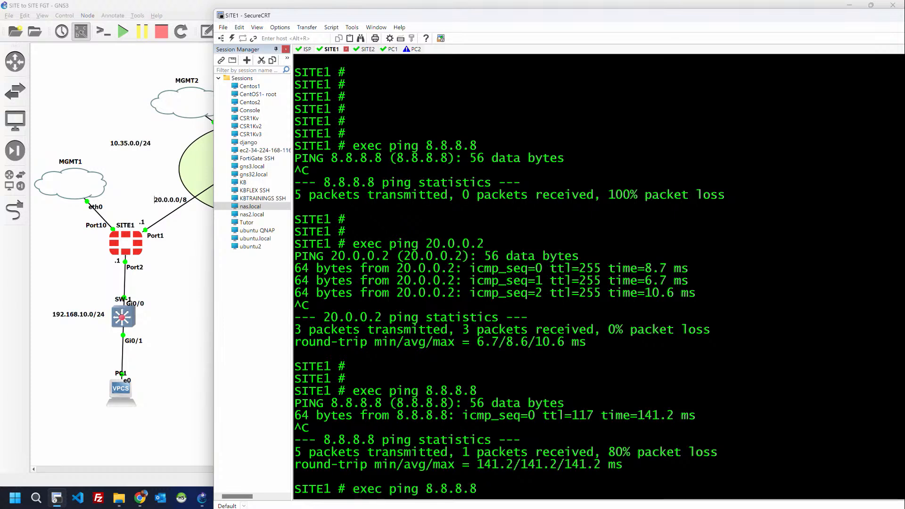
{"action": "key", "text": "BackSpace"}
{"action": "key", "text": "BackSpace"}
{"action": "key", "text": "BackSpace"}
{"action": "key", "text": "BackSpace"}
Step: Run 'exec traceroute 8.8.8.8' on SITE1, passing 20.0.0.2 and 10.35.0.1, then stop it after hop 3
{"action": "type", "text": "traceroute"}
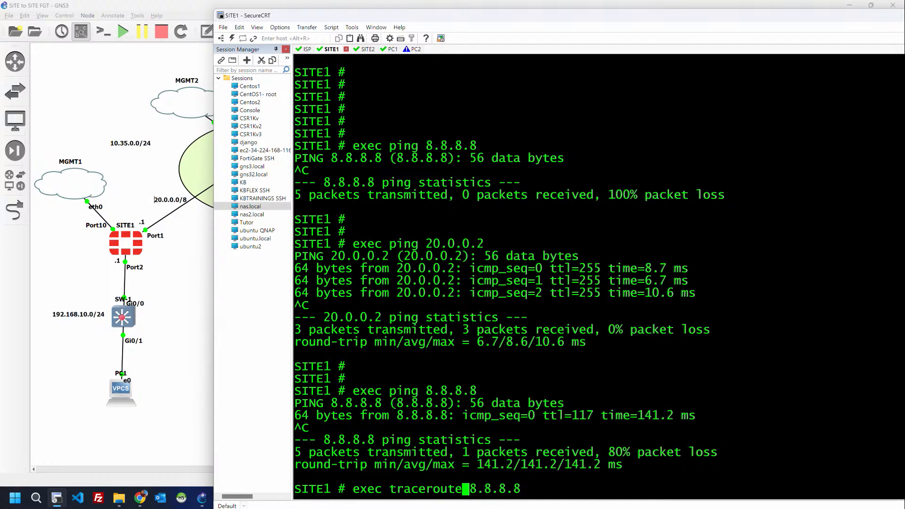
{"action": "key", "text": "Return"}
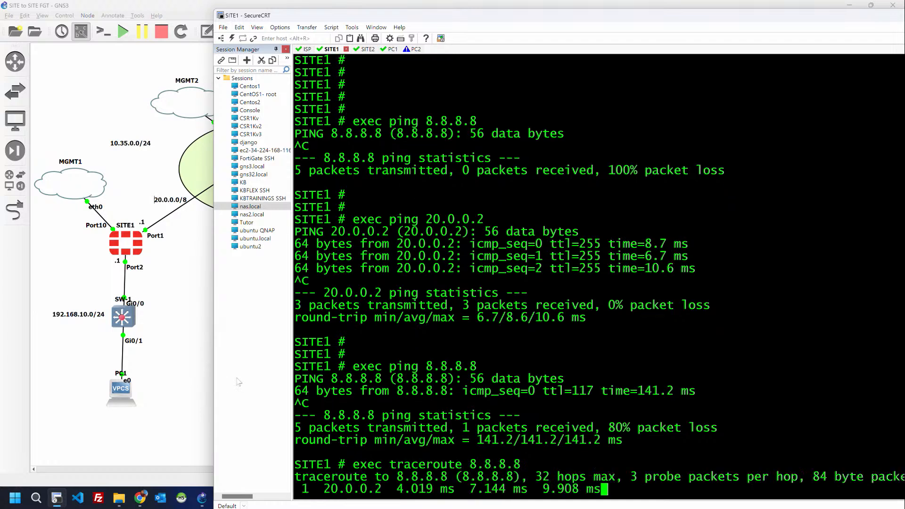
{"action": "left_click_drag", "start_coordinate": [323, 489], "coordinate": [380, 490]}
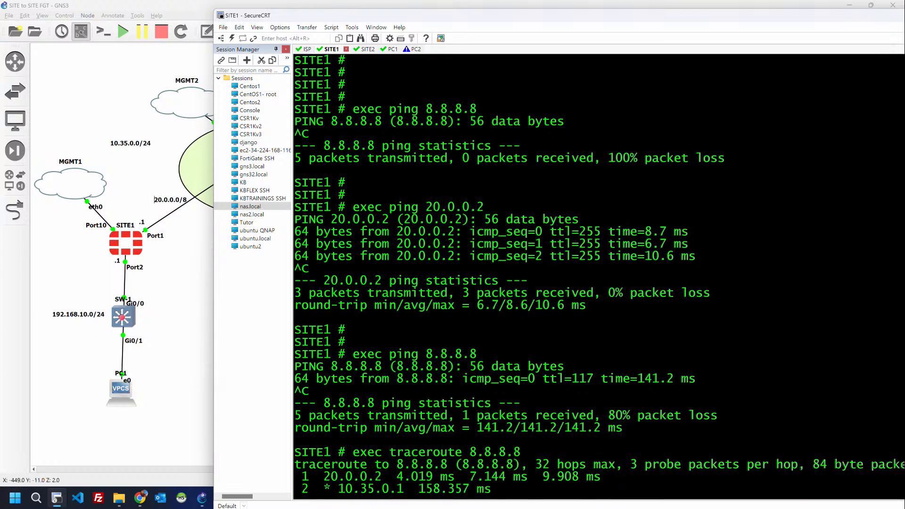
{"action": "left_click", "coordinate": [140, 498]}
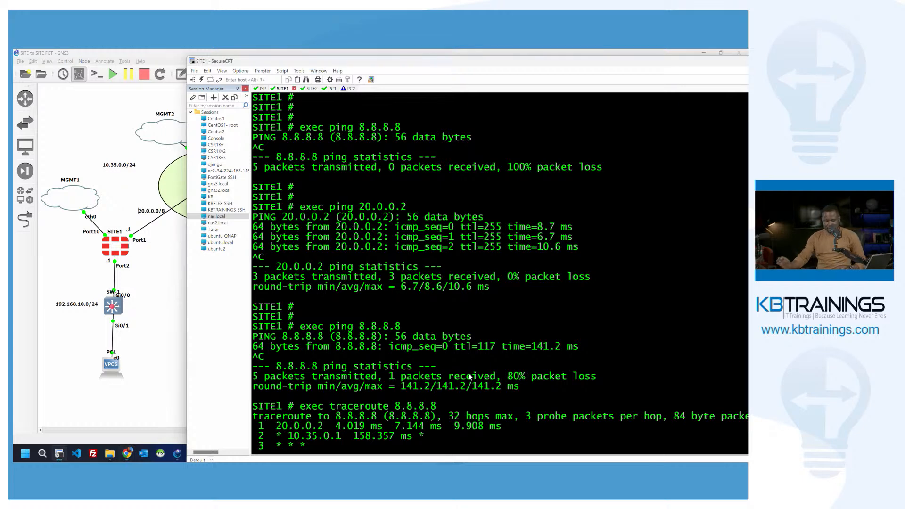
{"action": "key", "text": "ctrl+c"}
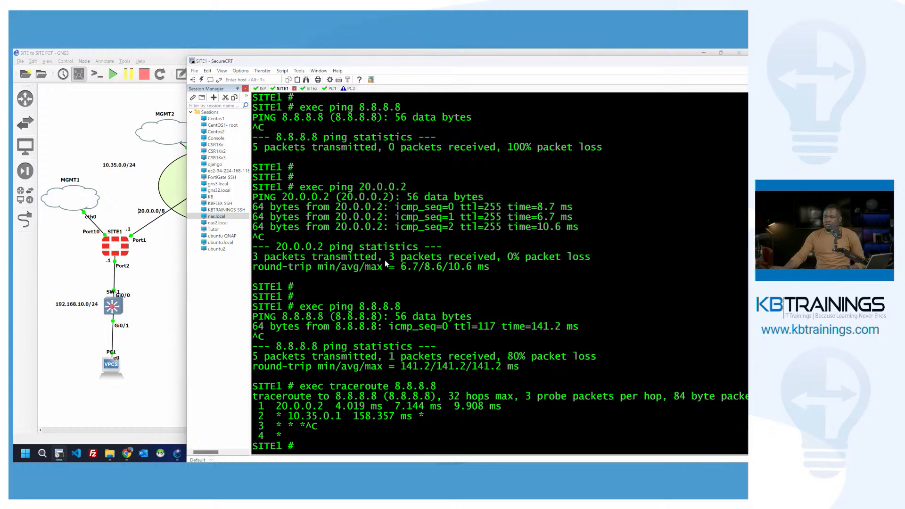
Step: On the ISP router, run 'show ip nat translations' to list 20.0.0.1 and 30.0.0.1 mapped to 10.35.0.195
{"action": "left_click", "coordinate": [262, 88]}
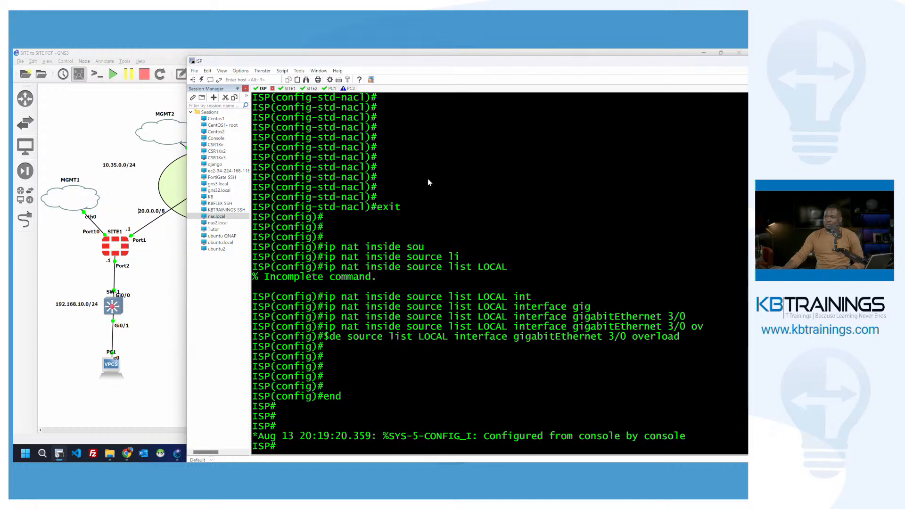
{"action": "key", "text": "Return"}
{"action": "key", "text": "Return"}
{"action": "key", "text": "Return"}
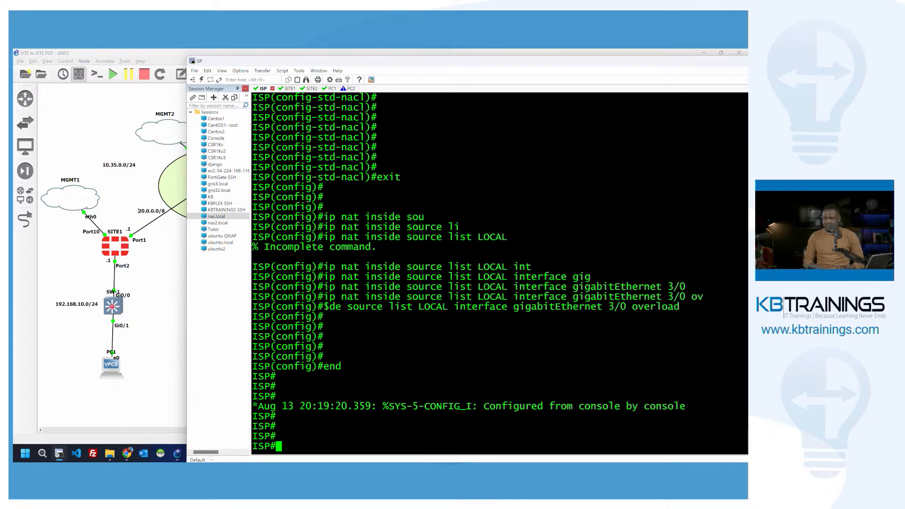
{"action": "type", "text": "show ip "}
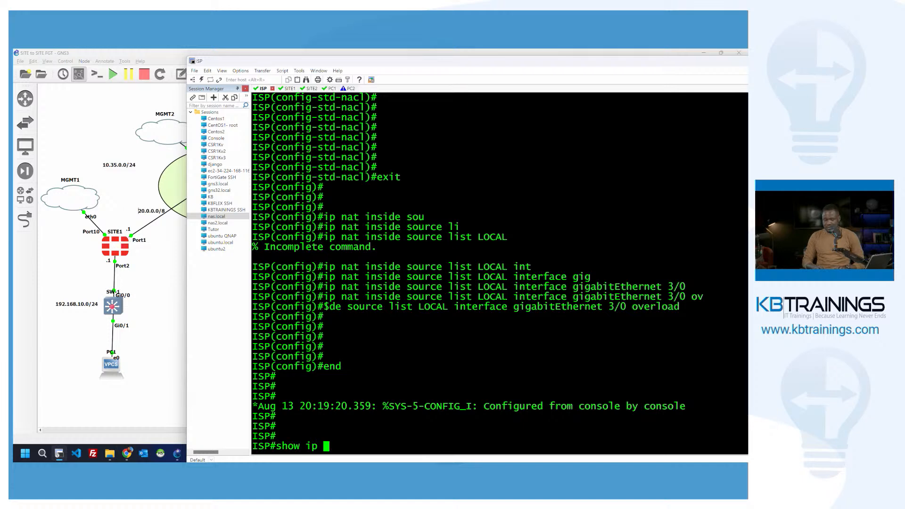
{"action": "type", "text": "natvtr"}
{"action": "key", "text": "Tab"}
{"action": "key", "text": "BackSpace"}
{"action": "key", "text": "BackSpace"}
{"action": "key", "text": "BackSpace"}
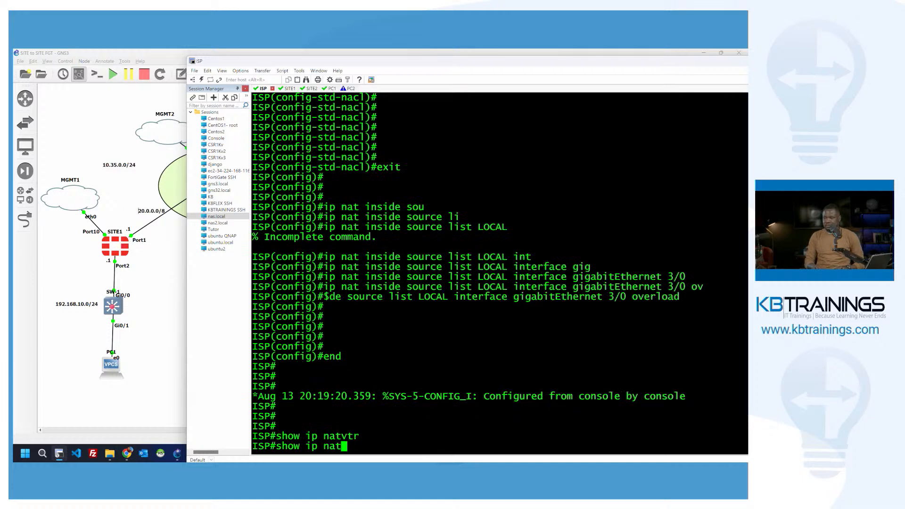
{"action": "type", "text": "tr"}
{"action": "key", "text": "Tab"}
{"action": "key", "text": "Return"}
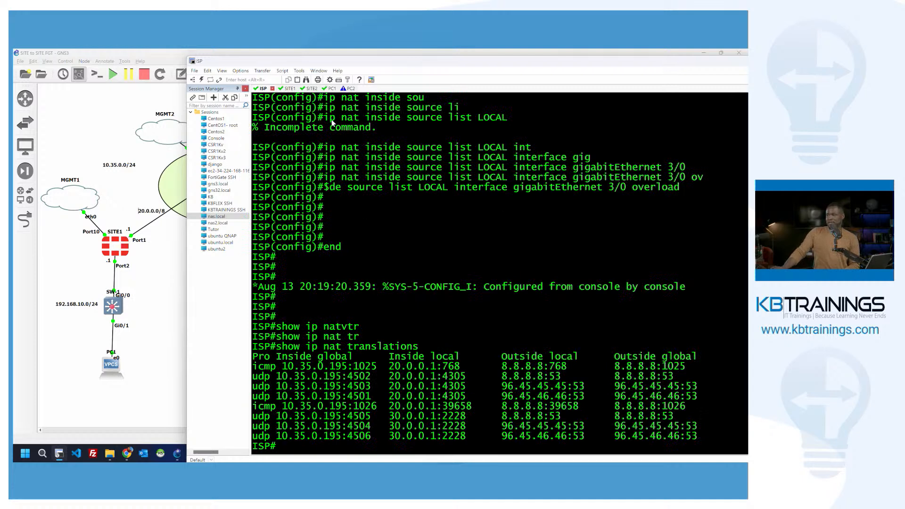
Step: On SITE2, run 'exec ping 30.0.0.2' and stop it once replies arrive
{"action": "left_click", "coordinate": [311, 89]}
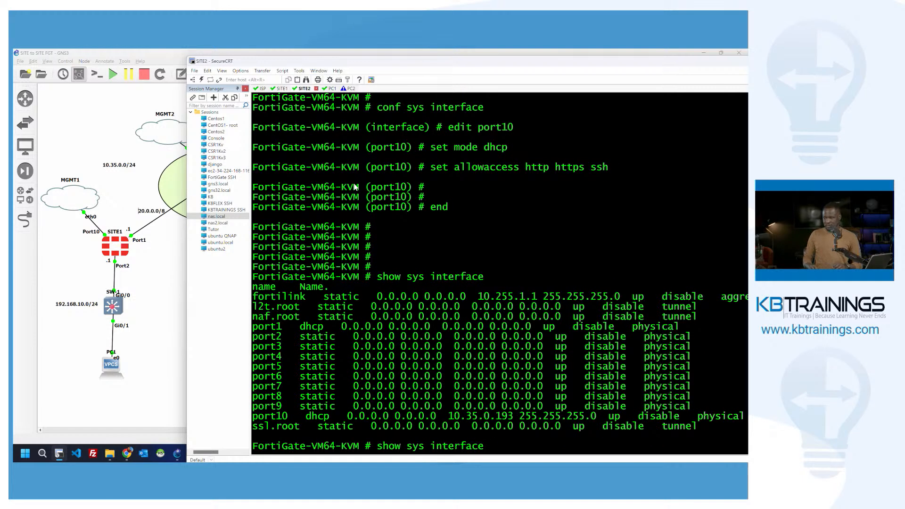
{"action": "key", "text": "BackSpace"}
{"action": "key", "text": "BackSpace"}
{"action": "key", "text": "BackSpace"}
{"action": "key", "text": "BackSpace"}
{"action": "key", "text": "BackSpace"}
{"action": "key", "text": "BackSpace"}
{"action": "key", "text": "BackSpace"}
{"action": "key", "text": "BackSpace"}
{"action": "key", "text": "BackSpace"}
{"action": "key", "text": "BackSpace"}
{"action": "key", "text": "BackSpace"}
{"action": "key", "text": "BackSpace"}
{"action": "key", "text": "BackSpace"}
{"action": "key", "text": "BackSpace"}
{"action": "key", "text": "BackSpace"}
{"action": "key", "text": "BackSpace"}
{"action": "key", "text": "BackSpace"}
{"action": "key", "text": "BackSpace"}
{"action": "key", "text": "BackSpace"}
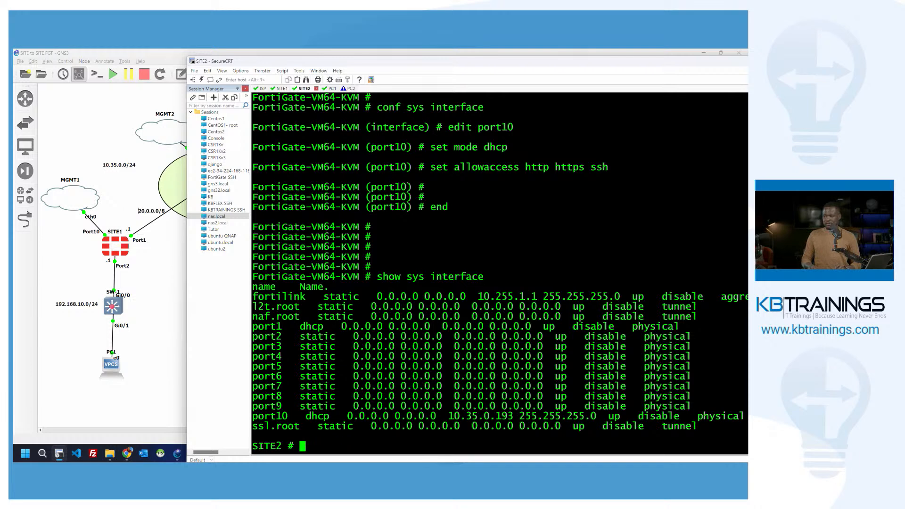
{"action": "key", "text": "Return"}
{"action": "key", "text": "Return"}
{"action": "key", "text": "Return"}
{"action": "key", "text": "Return"}
{"action": "key", "text": "Return"}
{"action": "type", "text": "pin"}
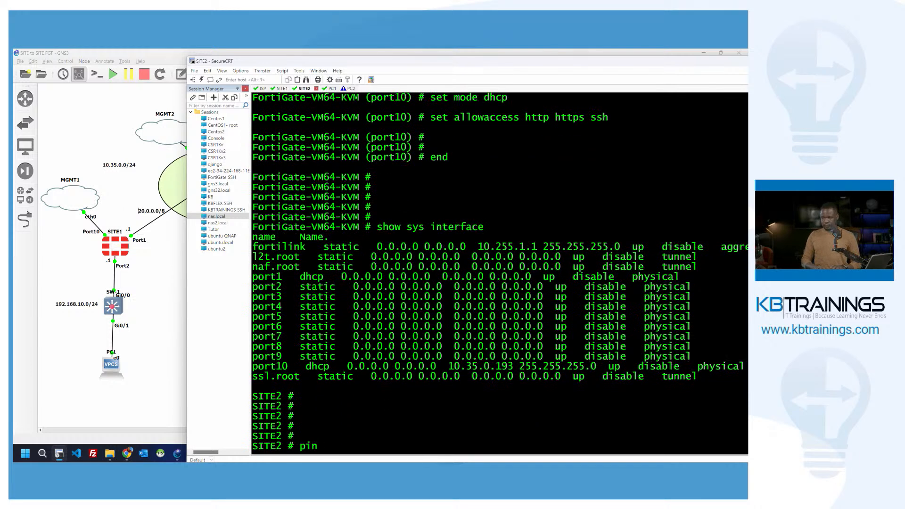
{"action": "key", "text": "BackSpace"}
{"action": "key", "text": "BackSpace"}
{"action": "key", "text": "BackSpace"}
{"action": "type", "text": "exec p"}
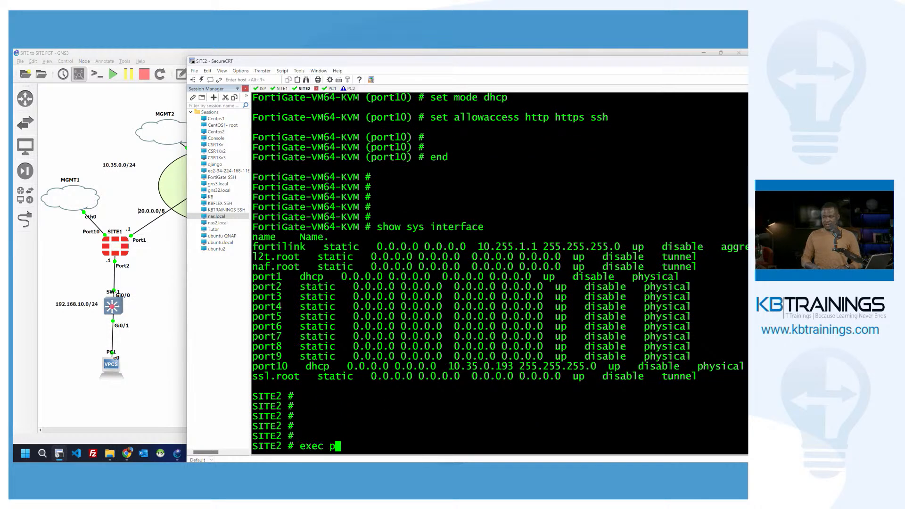
{"action": "type", "text": "ing 30.0"}
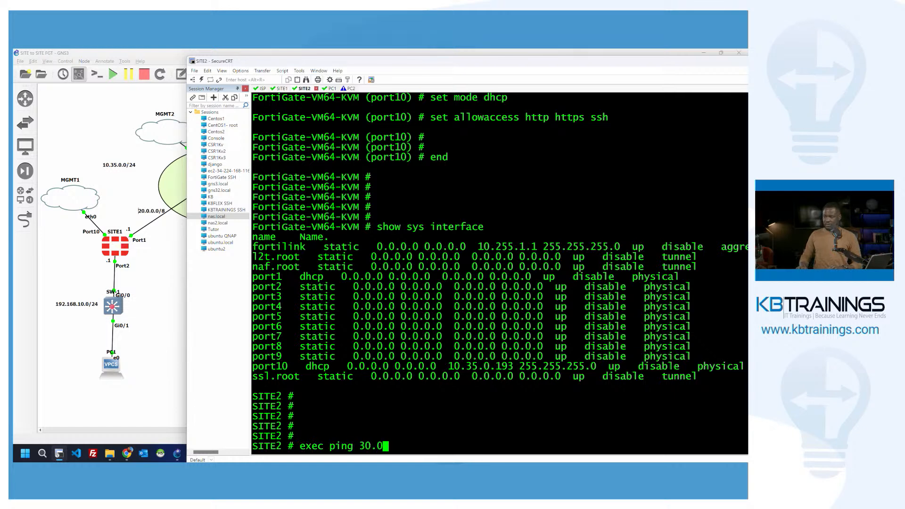
{"action": "type", "text": ".0.2"}
{"action": "key", "text": "Return"}
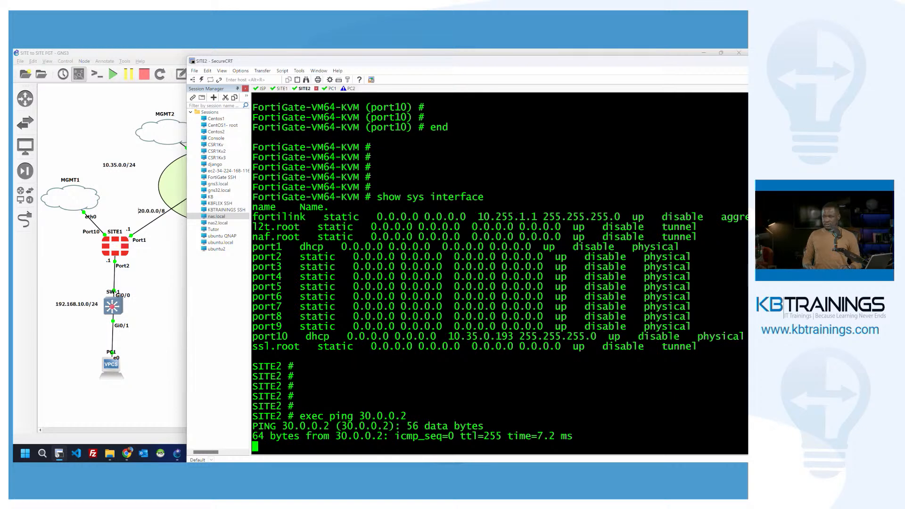
{"action": "key", "text": "ctrl+c"}
Step: Ping 8.8.8.8 from SITE2, get replies, and return to the ISP console
{"action": "key", "text": "Up"}
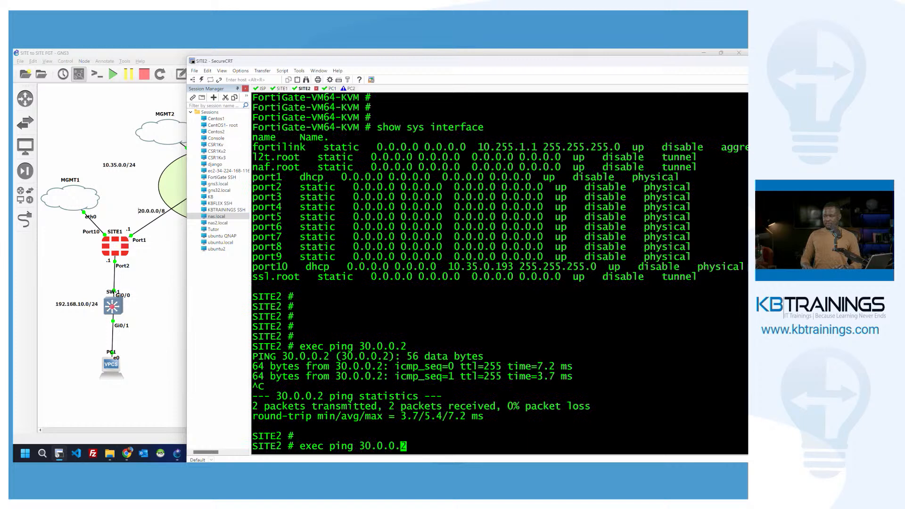
{"action": "key", "text": "BackSpace"}
{"action": "key", "text": "BackSpace"}
{"action": "key", "text": "BackSpace"}
{"action": "key", "text": "BackSpace"}
{"action": "key", "text": "BackSpace"}
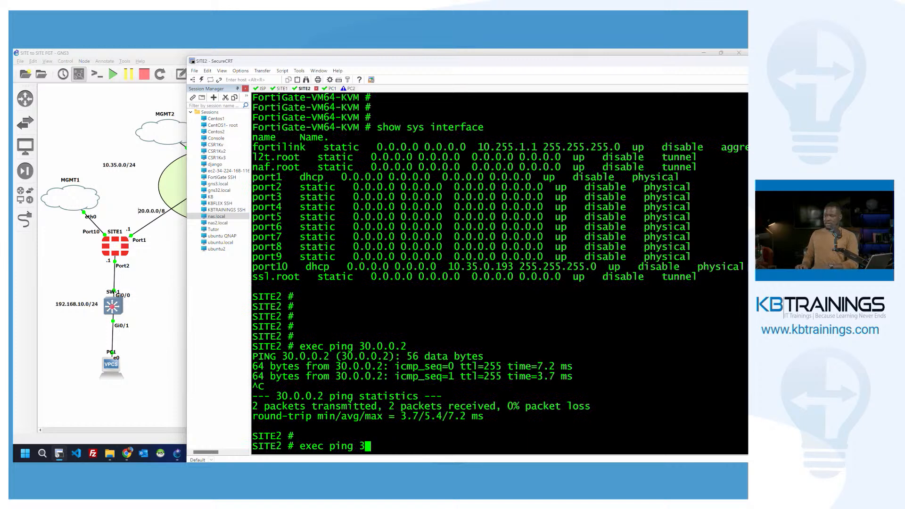
{"action": "type", "text": "8.8.8.8"}
{"action": "key", "text": "Return"}
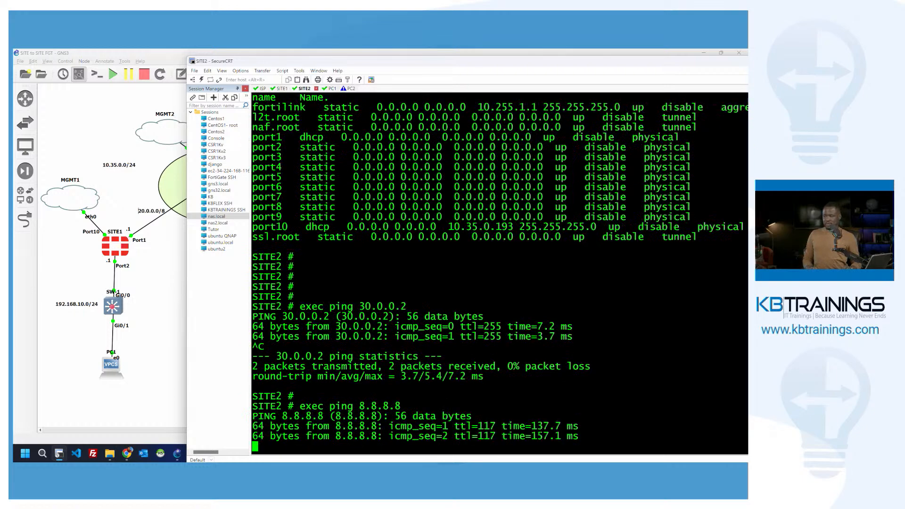
{"action": "key", "text": "ctrl+c"}
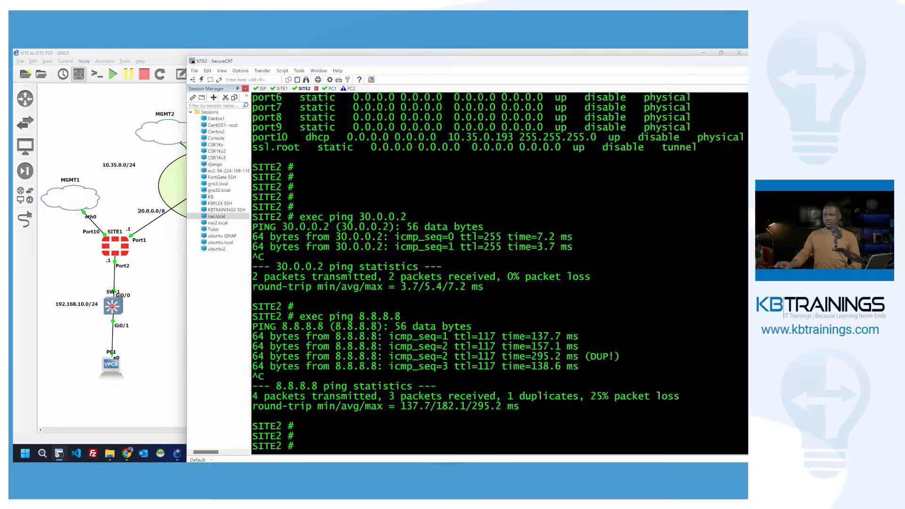
{"action": "left_click", "coordinate": [260, 88]}
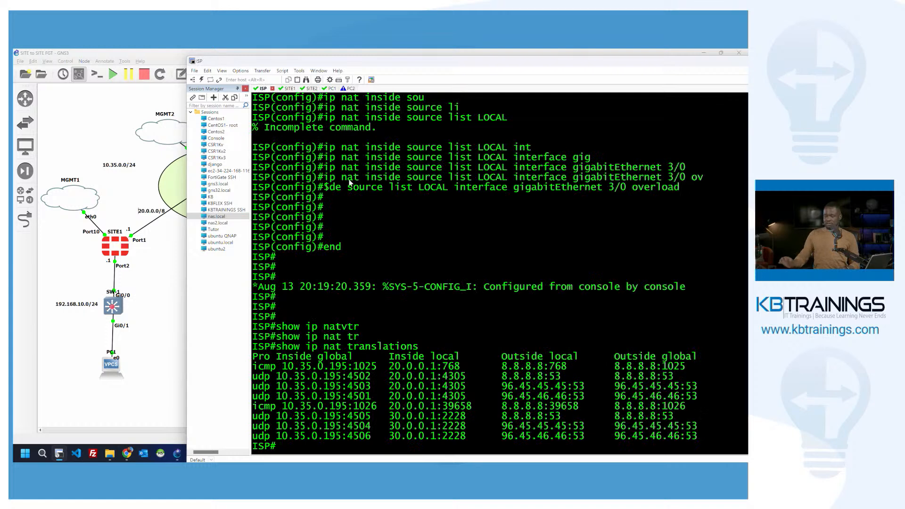
Step: Rerun 'show ip nat translations' and highlight 10.35.0.195, 20.0.0.1 and 30.0.0.1, then show the GNS3 topology
{"action": "key", "text": "Up"}
{"action": "key", "text": "Return"}
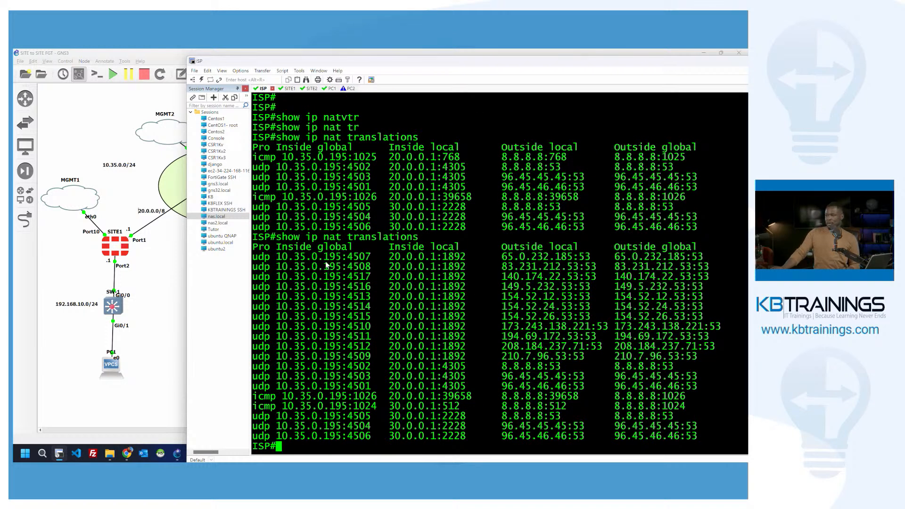
{"action": "left_click_drag", "start_coordinate": [324, 259], "coordinate": [338, 264]}
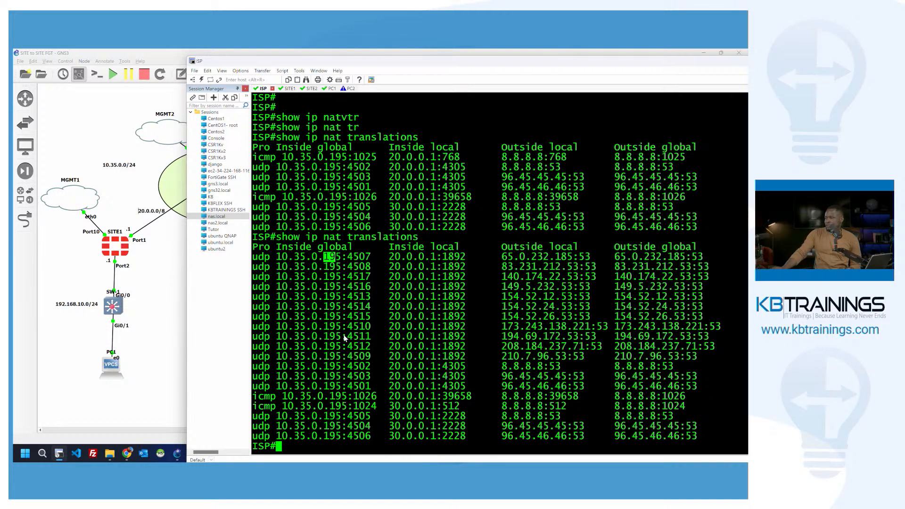
{"action": "left_click_drag", "start_coordinate": [324, 348], "coordinate": [436, 349]}
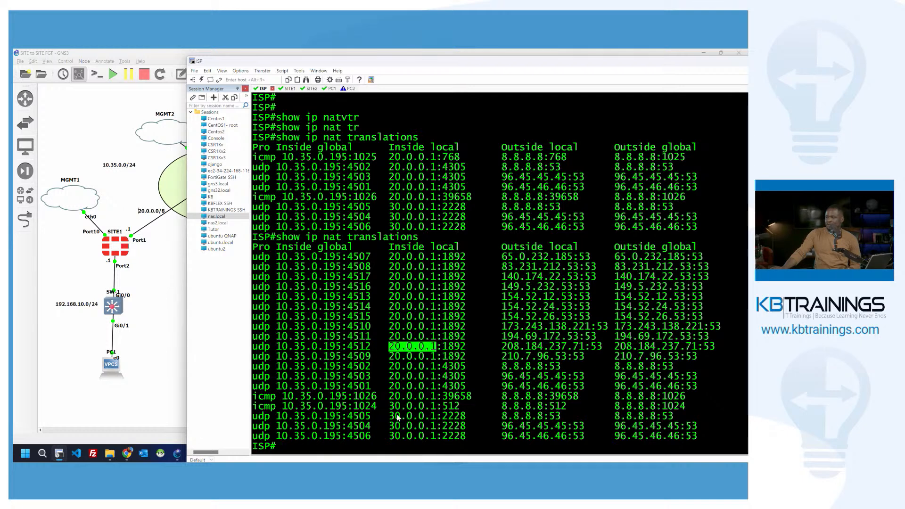
{"action": "left_click_drag", "start_coordinate": [389, 416], "coordinate": [436, 416]}
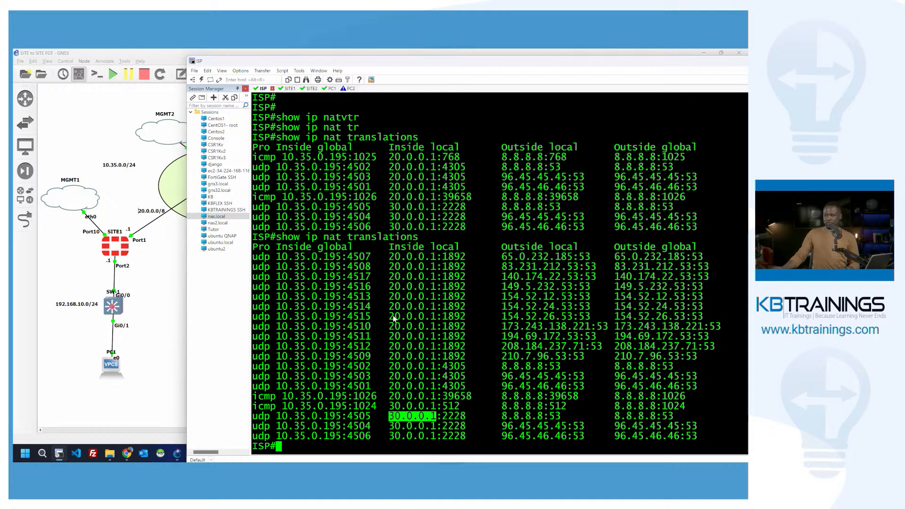
{"action": "left_click", "coordinate": [394, 331]}
{"action": "key", "text": "Return"}
{"action": "key", "text": "Return"}
{"action": "key", "text": "Return"}
{"action": "key", "text": "Return"}
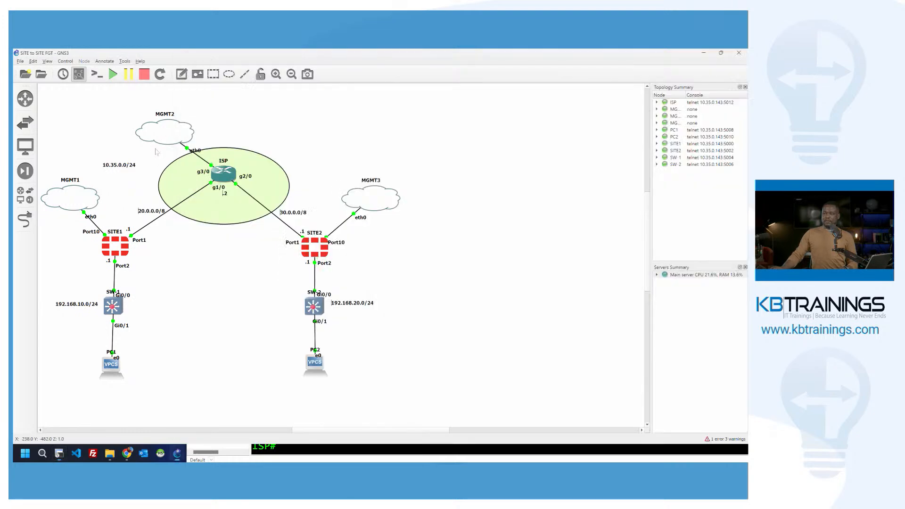
{"action": "left_click", "coordinate": [182, 184]}
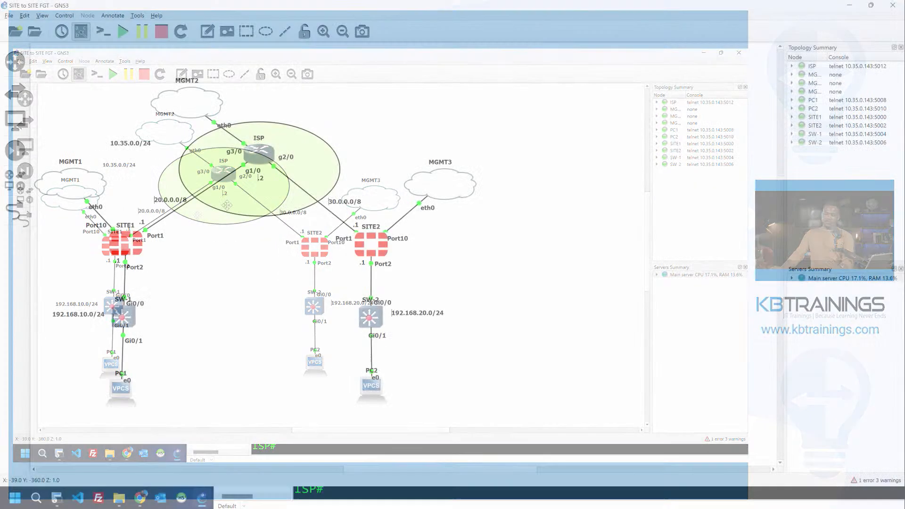
{"action": "mouse_move", "coordinate": [275, 170]}
{"action": "left_mouse_down"}
{"action": "mouse_move", "coordinate": [246, 127]}
{"action": "mouse_move", "coordinate": [308, 150]}
{"action": "mouse_move", "coordinate": [327, 140]}
{"action": "mouse_move", "coordinate": [280, 149]}
{"action": "mouse_move", "coordinate": [276, 160]}
{"action": "left_mouse_up"}
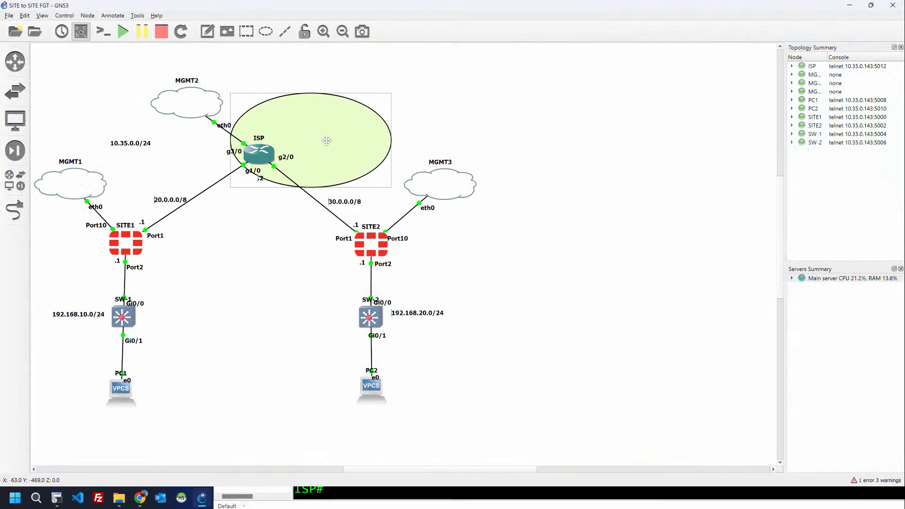
{"action": "left_click", "coordinate": [463, 107]}
{"action": "key", "text": "alt+Tab"}
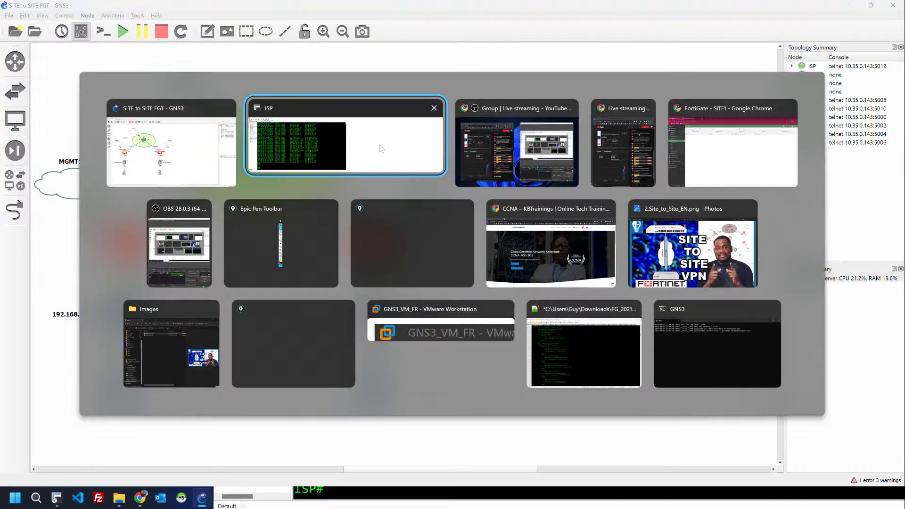
{"action": "left_click", "coordinate": [231, 164]}
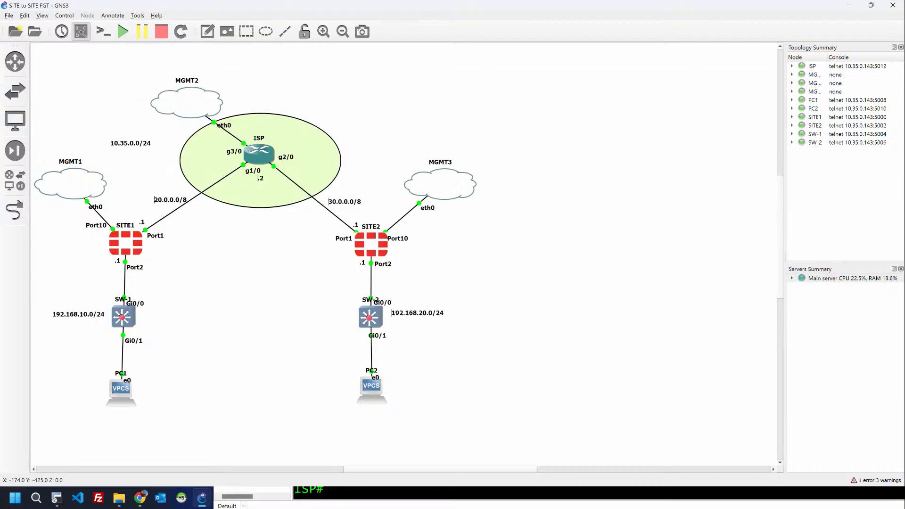
{"action": "left_click_drag", "start_coordinate": [377, 471], "coordinate": [332, 474]}
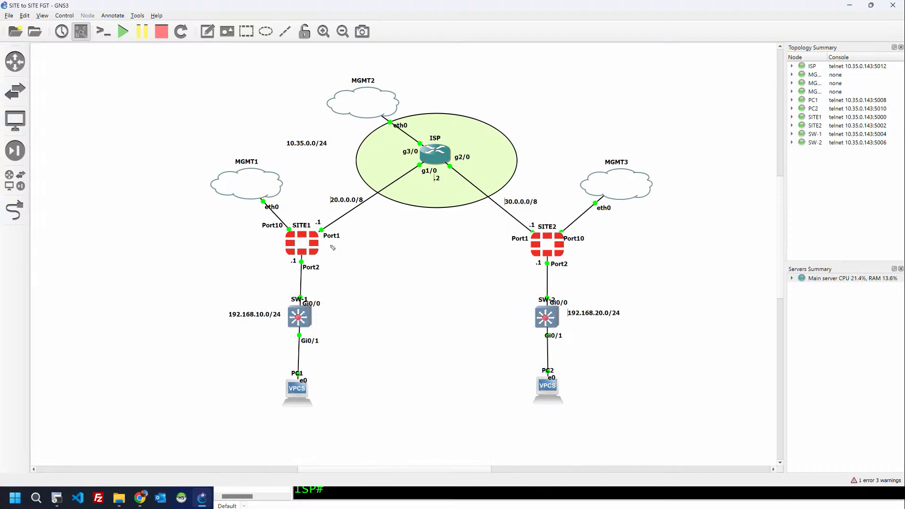
{"action": "left_click_drag", "start_coordinate": [329, 247], "coordinate": [331, 248]}
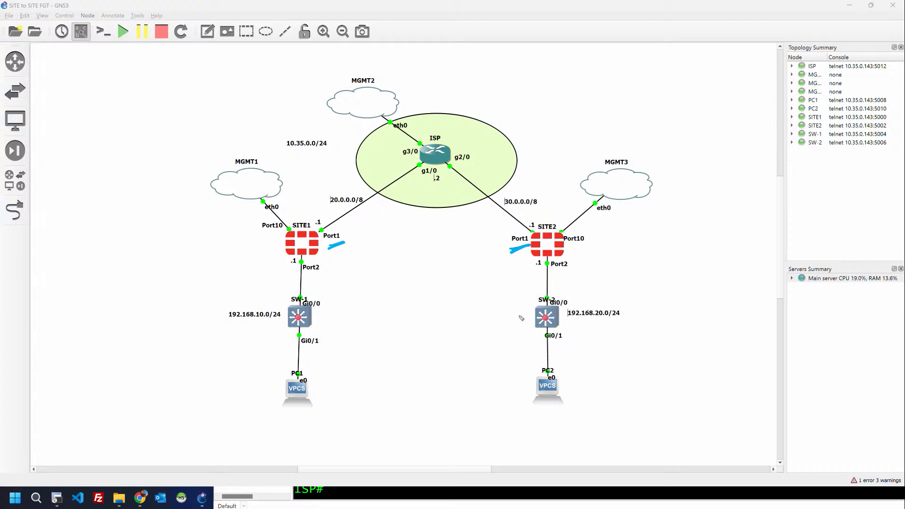
Step: Mark the inter-site path, SW-2 LAN link, PC1 and PC2 on the topology, then clear the marks
{"action": "left_click_drag", "start_coordinate": [409, 242], "coordinate": [477, 243]}
{"action": "key", "text": "alt+Tab"}
{"action": "key", "text": "alt+Tab"}
{"action": "key", "text": "alt+Tab"}
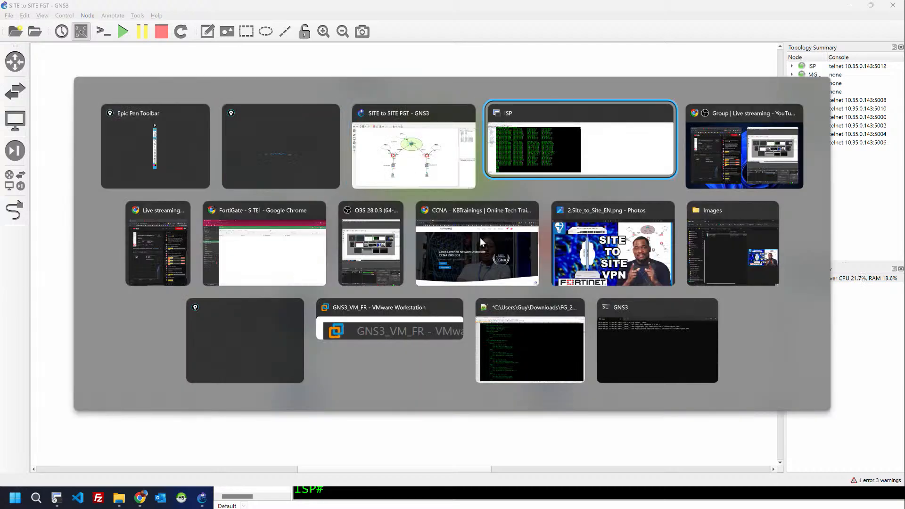
{"action": "key", "text": "alt+Tab"}
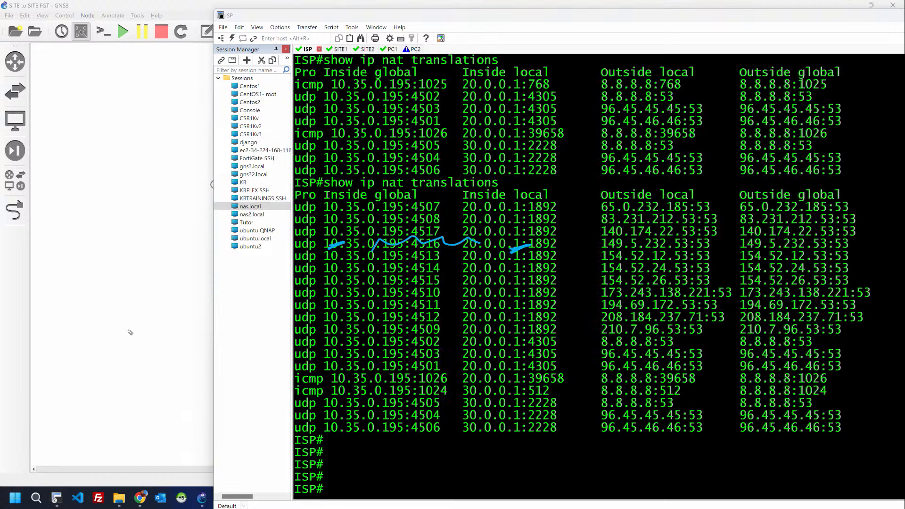
{"action": "left_click", "coordinate": [130, 334]}
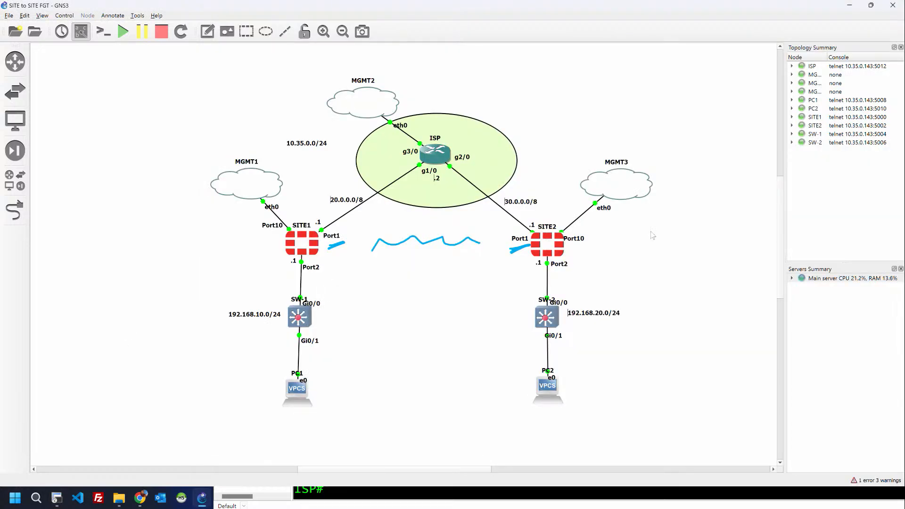
{"action": "left_click_drag", "start_coordinate": [596, 333], "coordinate": [570, 341]}
{"action": "mouse_move", "coordinate": [301, 354]}
{"action": "left_mouse_down"}
{"action": "mouse_move", "coordinate": [302, 421]}
{"action": "mouse_move", "coordinate": [268, 385]}
{"action": "left_mouse_up"}
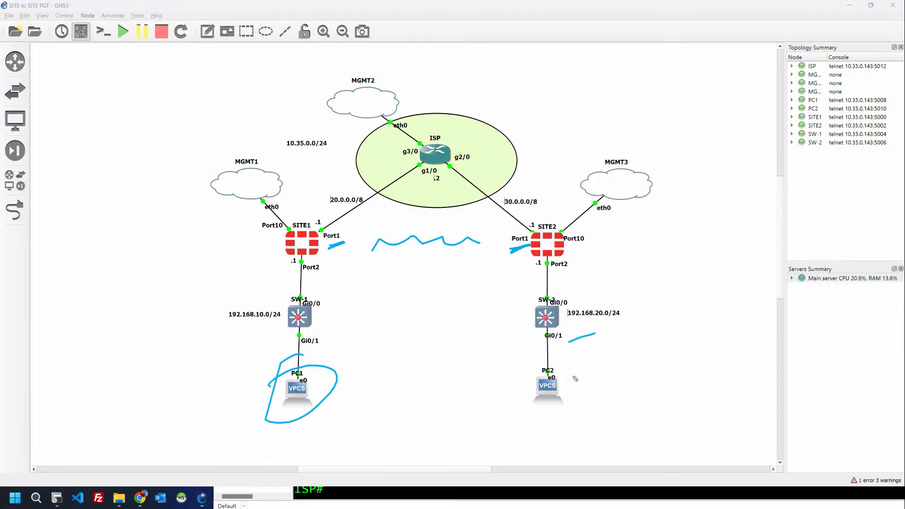
{"action": "mouse_move", "coordinate": [569, 367]}
{"action": "left_mouse_down"}
{"action": "mouse_move", "coordinate": [599, 360]}
{"action": "mouse_move", "coordinate": [532, 379]}
{"action": "left_mouse_up"}
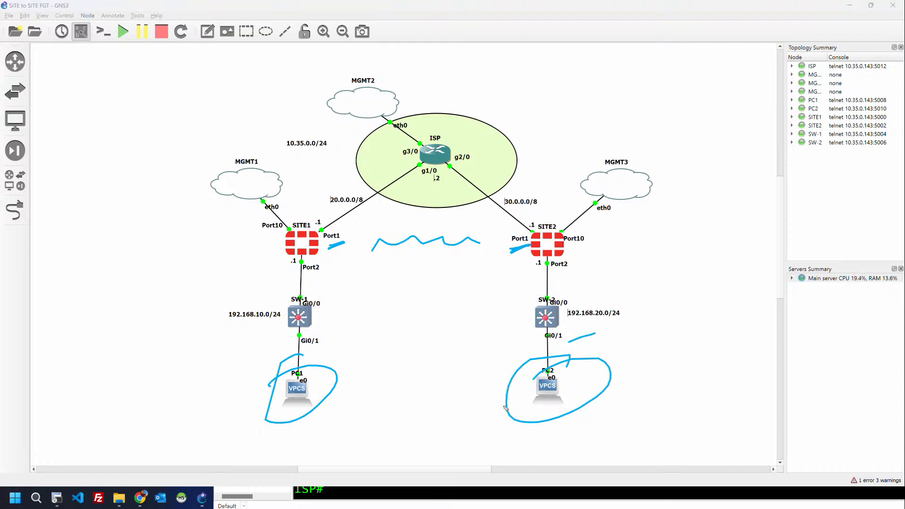
{"action": "key", "text": "ctrl+shift+7"}
{"action": "key", "text": "alt+Tab"}
{"action": "key", "text": "alt+Tab"}
{"action": "key", "text": "alt+Tab"}
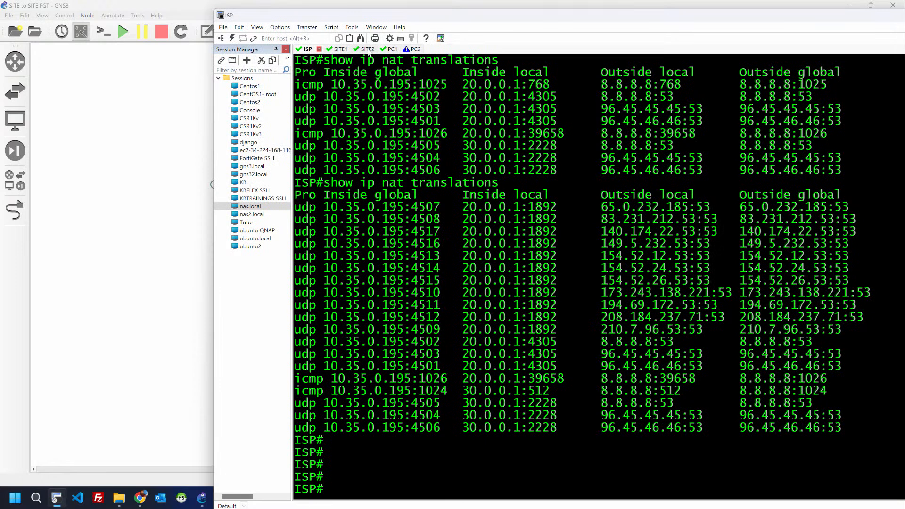
Step: On PC1, ping PC2 at 192.168.20.2
{"action": "left_click", "coordinate": [386, 49]}
{"action": "key", "text": "Return"}
{"action": "key", "text": "Return"}
{"action": "type", "text": "ping "}
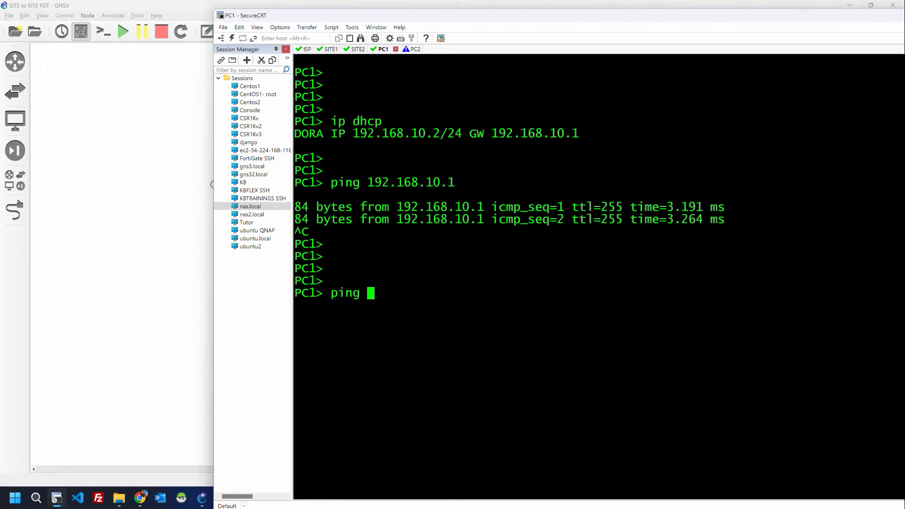
{"action": "type", "text": "192.168.20.1"}
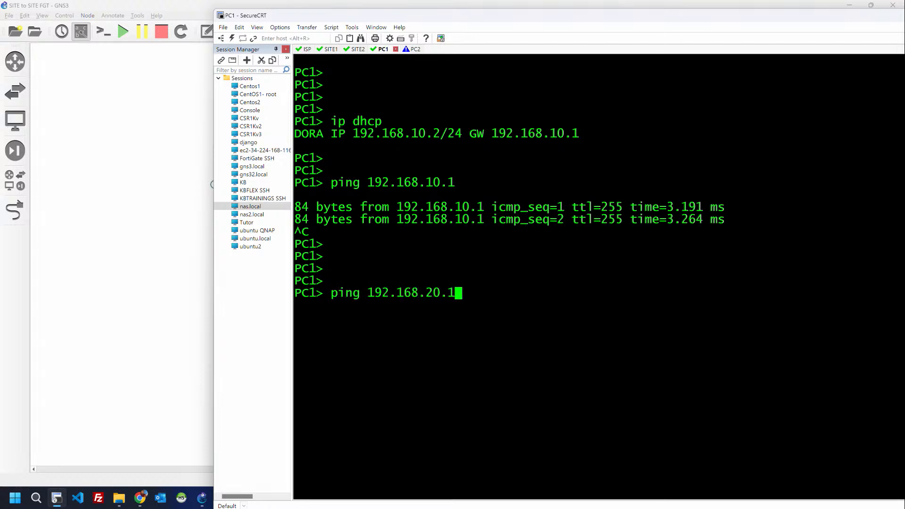
{"action": "key", "text": "BackSpace"}
{"action": "type", "text": "2"}
{"action": "key", "text": "Return"}
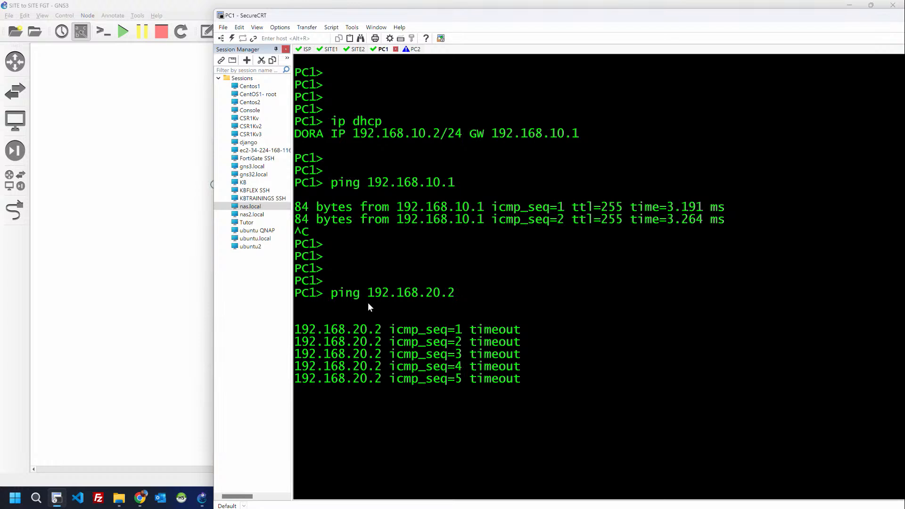
Step: Ping 8.8.8.8 from PC1 and see it time out
{"action": "key", "text": "Return"}
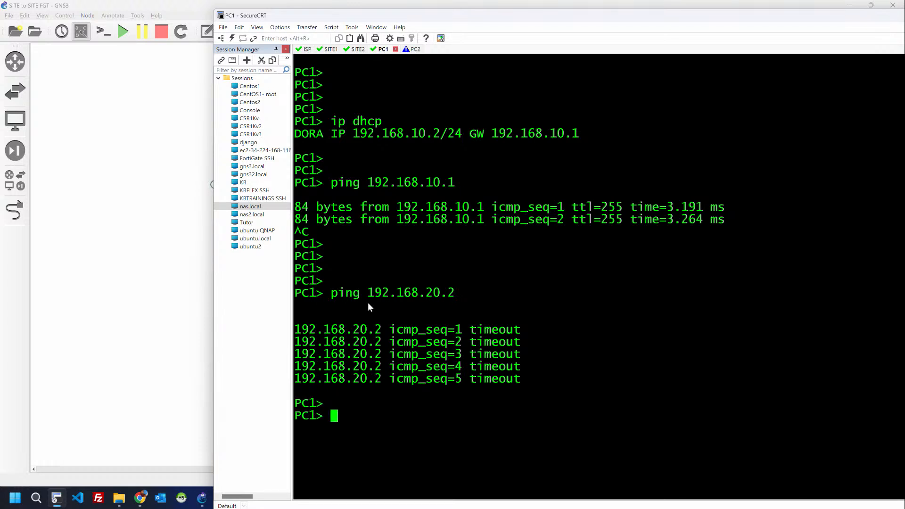
{"action": "type", "text": "ping 8.8.8.8"}
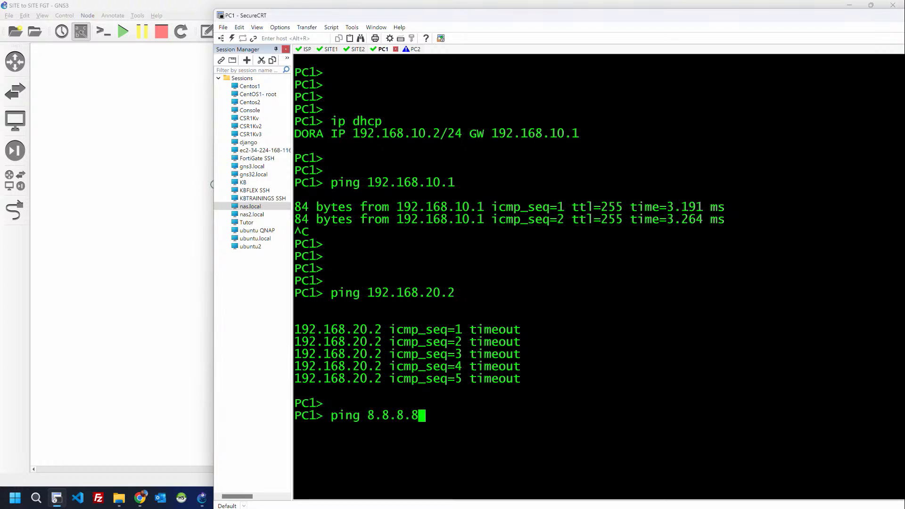
{"action": "key", "text": "Return"}
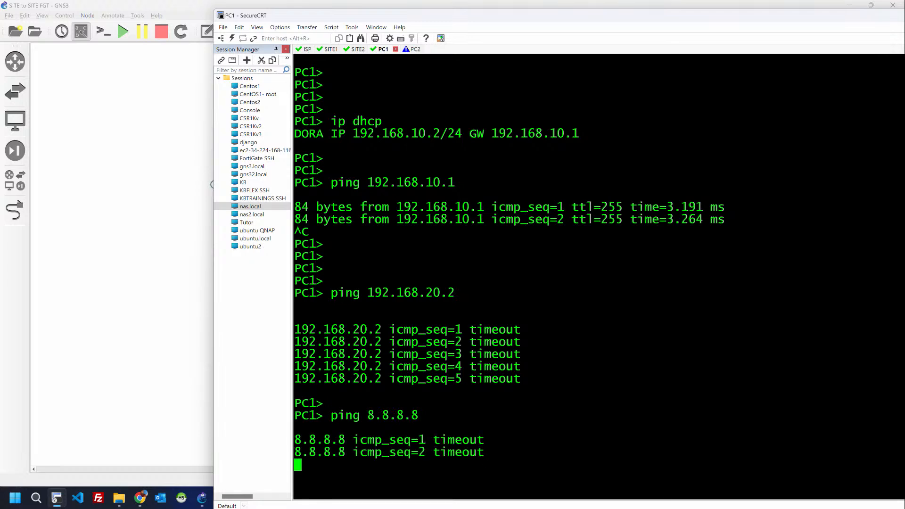
{"action": "key", "text": "alt+Tab"}
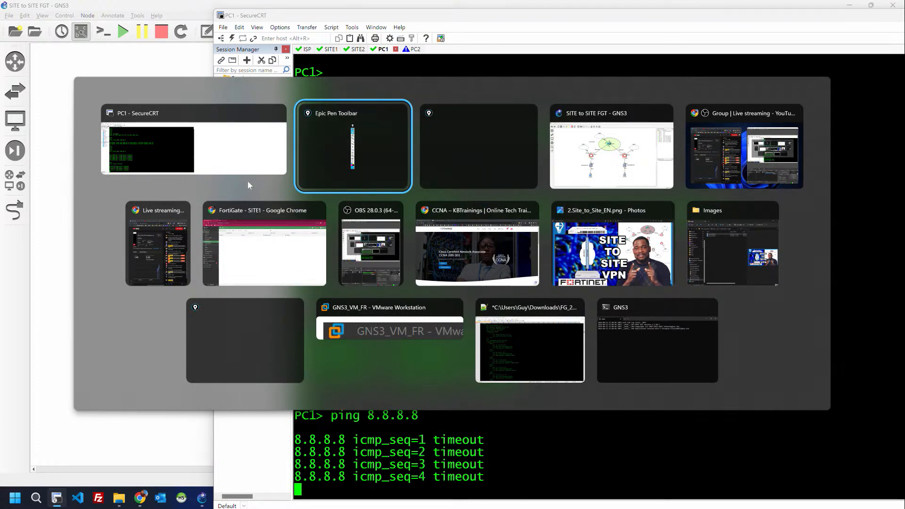
Step: In SITE1's web UI, go to Policy & Objects > Firewall Policy and start a new policy
{"action": "left_click", "coordinate": [275, 254]}
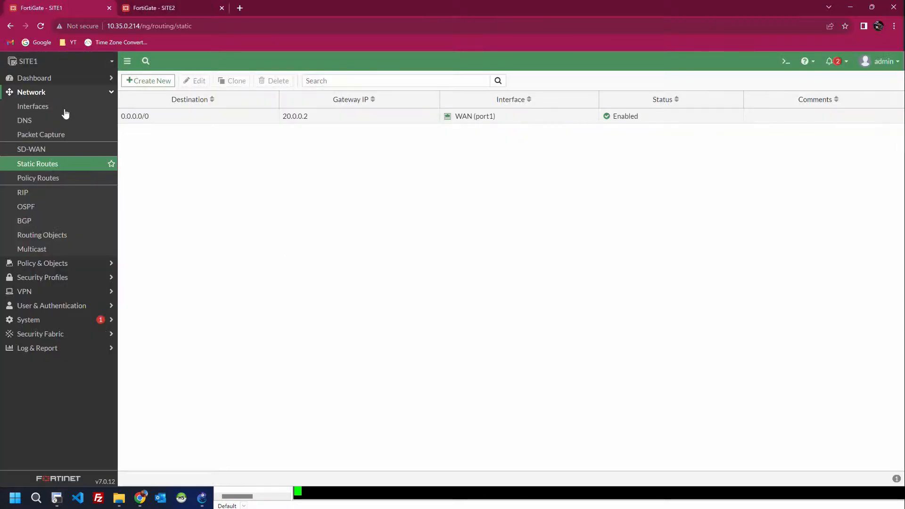
{"action": "left_click", "coordinate": [42, 263]}
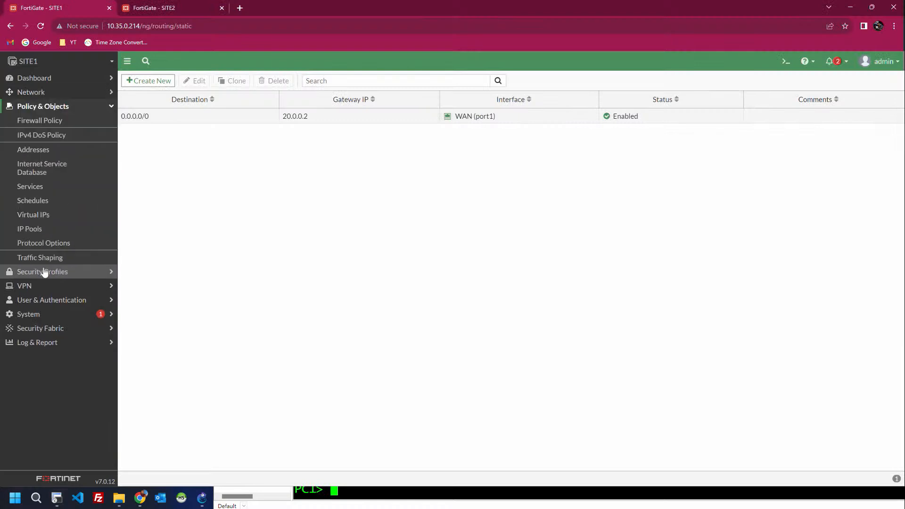
{"action": "left_click", "coordinate": [48, 126]}
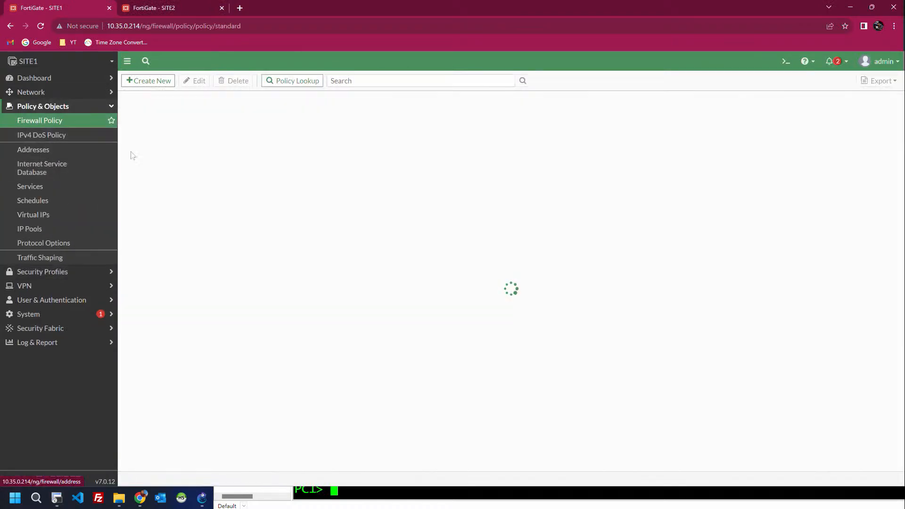
{"action": "left_click", "coordinate": [67, 136]}
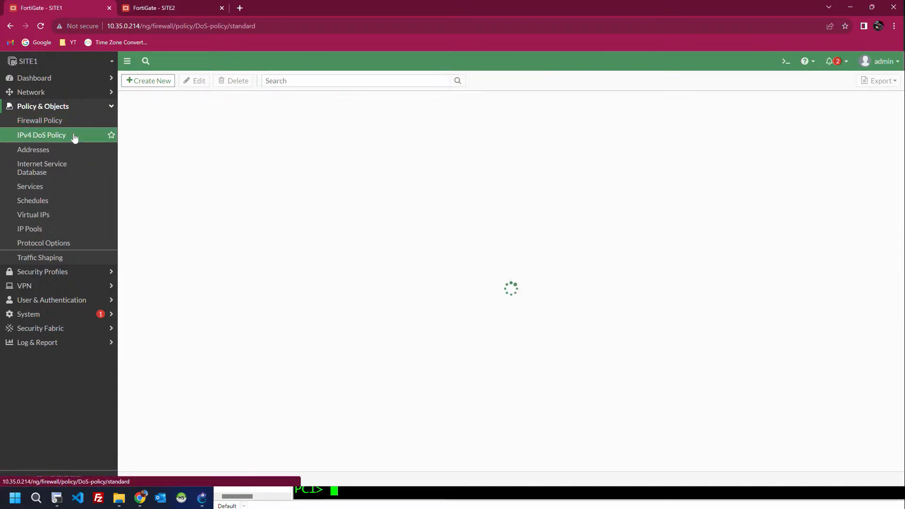
{"action": "left_click", "coordinate": [73, 122]}
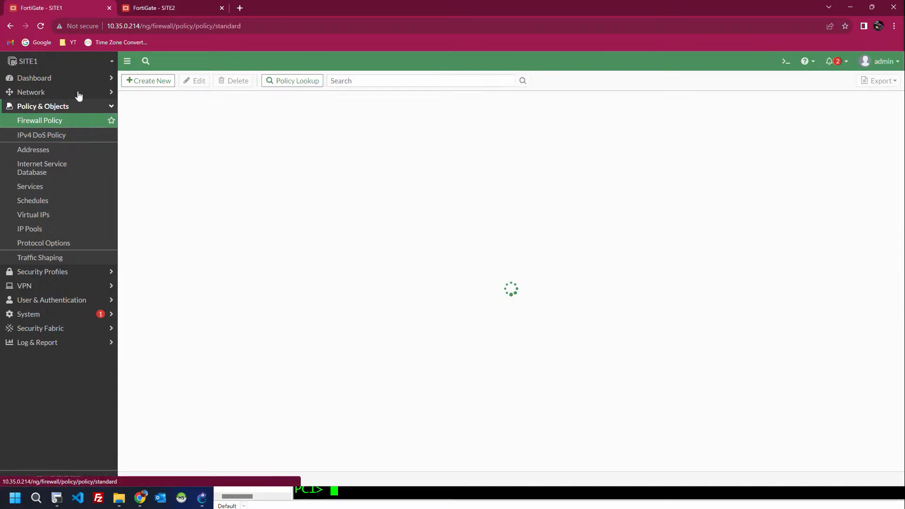
{"action": "left_click", "coordinate": [41, 26]}
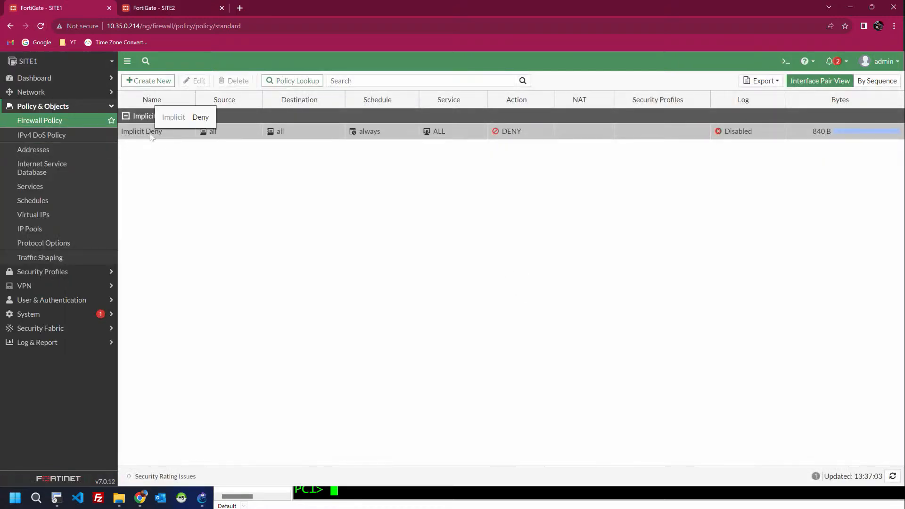
{"action": "left_click", "coordinate": [148, 81]}
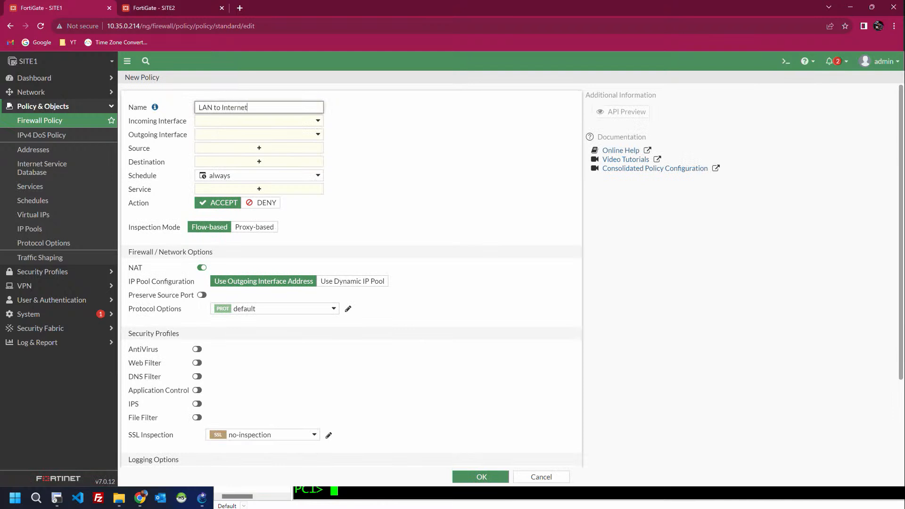
Step: Set the policy to go from LAN (port2) to WAN (port1), with source and destination all
{"action": "left_click", "coordinate": [243, 123]}
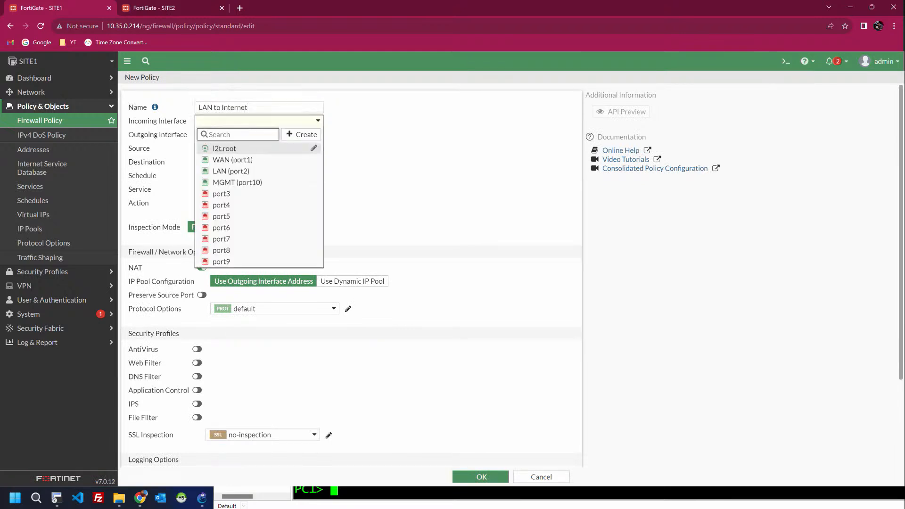
{"action": "left_click", "coordinate": [236, 171]}
{"action": "left_click", "coordinate": [239, 135]}
{"action": "left_click", "coordinate": [236, 172]}
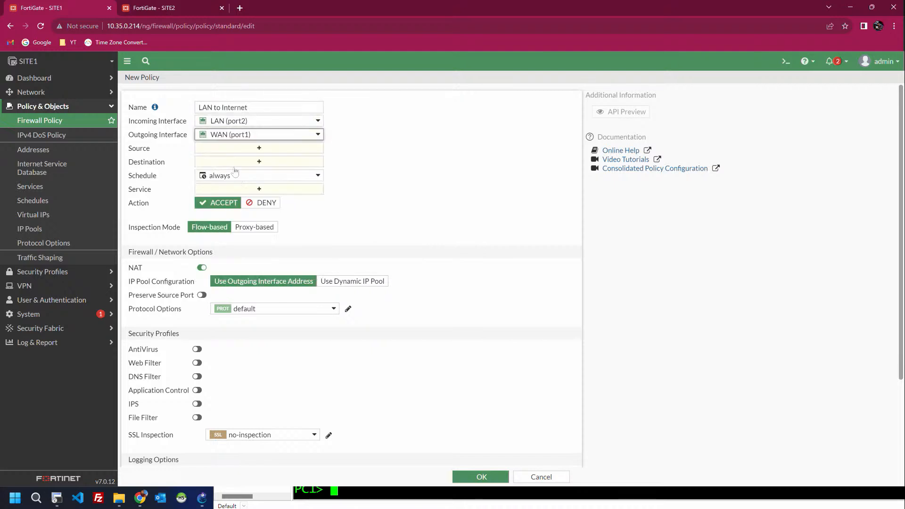
{"action": "left_click", "coordinate": [230, 150]}
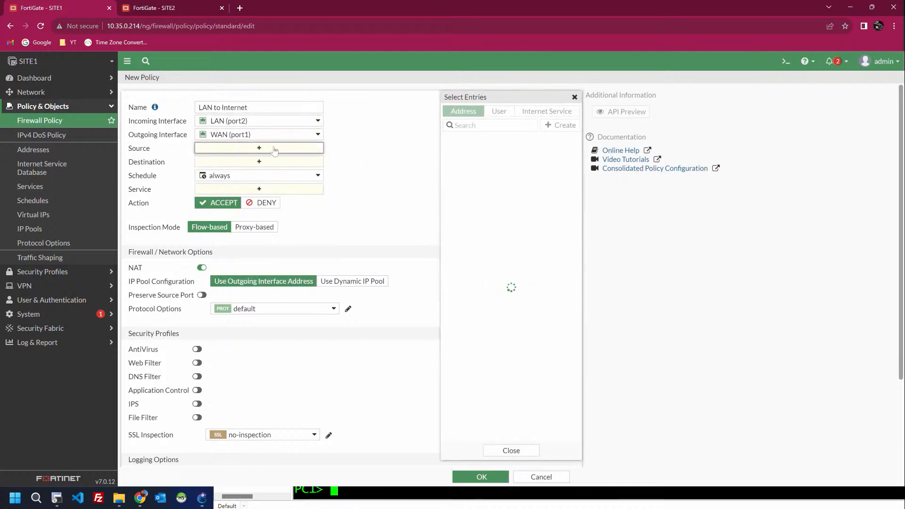
{"action": "mouse_move", "coordinate": [472, 159]}
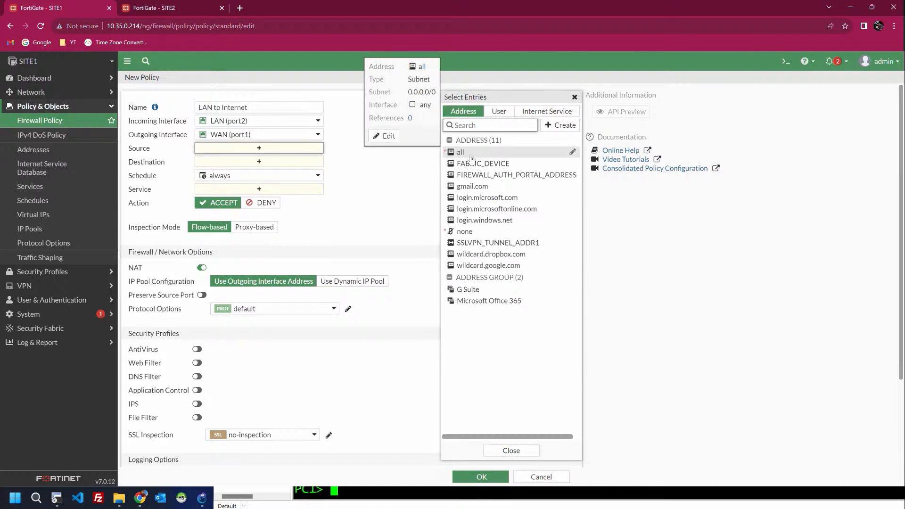
{"action": "left_click", "coordinate": [467, 159]}
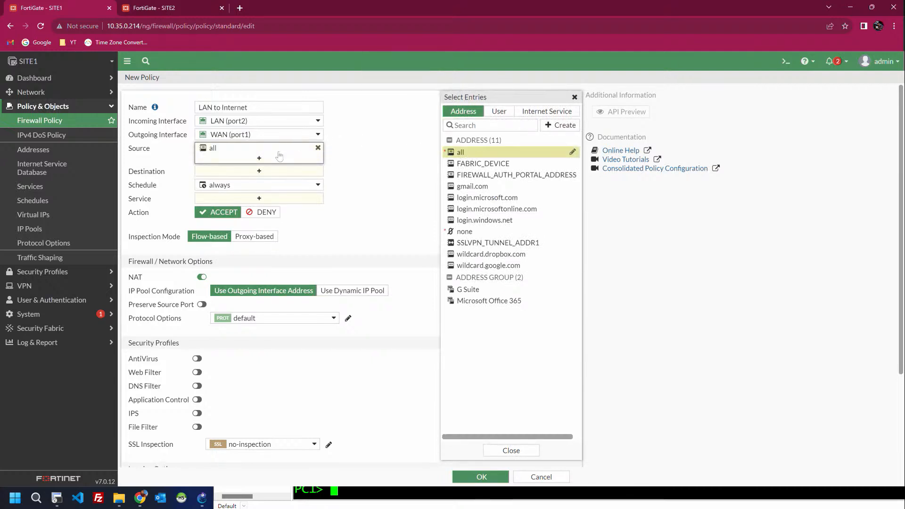
{"action": "left_click", "coordinate": [260, 172]}
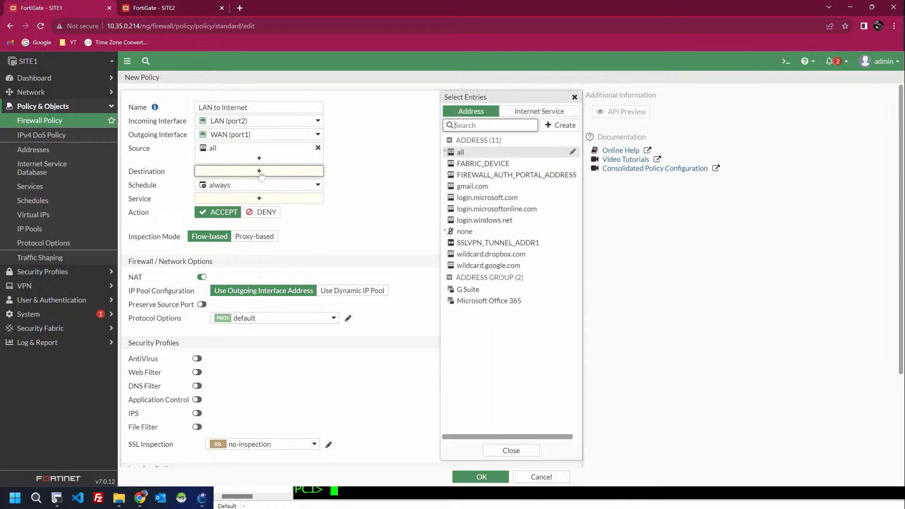
{"action": "left_click", "coordinate": [463, 154]}
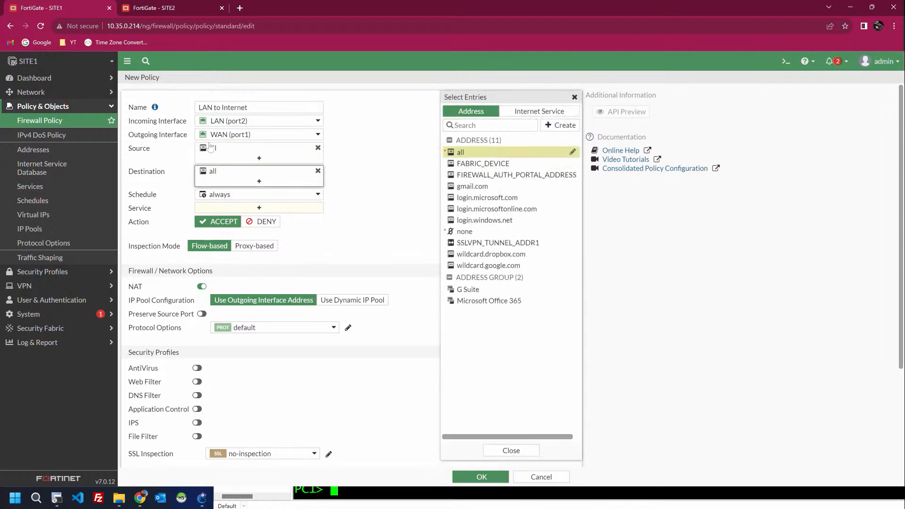
{"action": "mouse_move", "coordinate": [215, 123]}
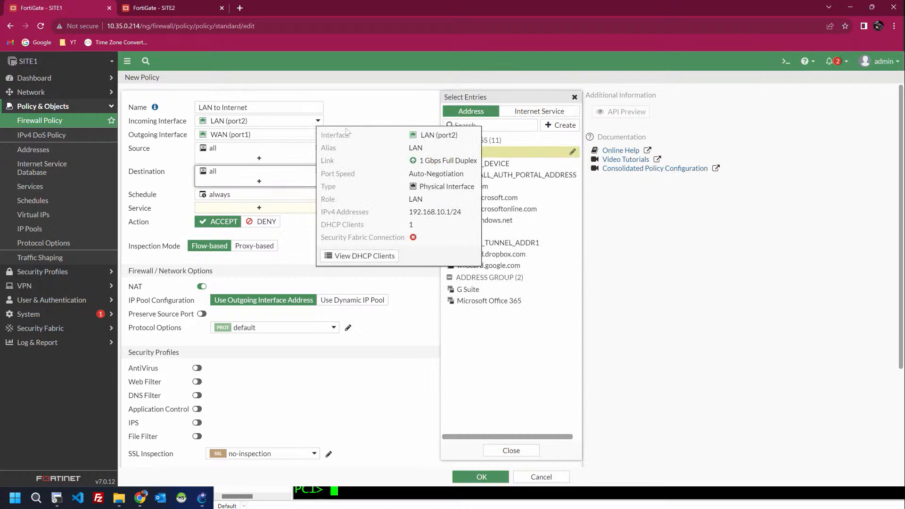
{"action": "left_click", "coordinate": [387, 109]}
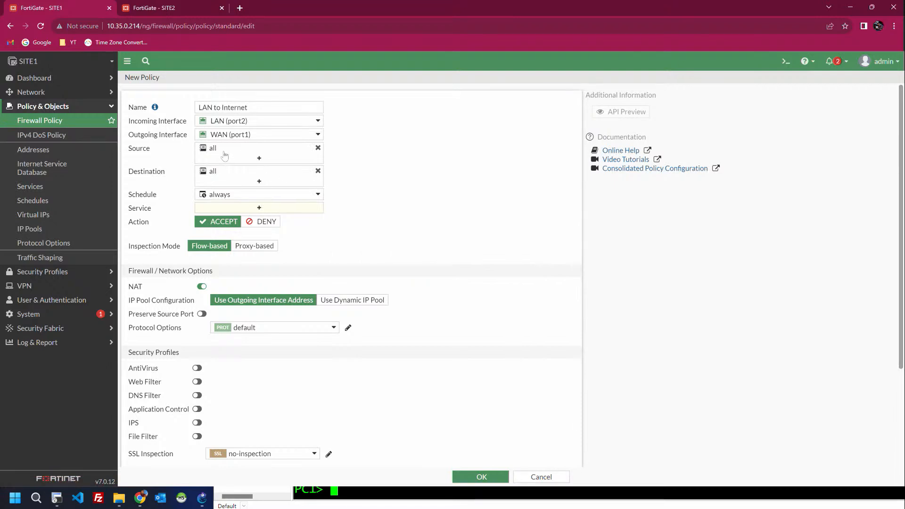
Step: Set the service to ALL and save the LAN to Internet policy
{"action": "mouse_move", "coordinate": [220, 153]}
{"action": "scroll", "coordinate": [346, 200], "scroll_direction": "down", "scroll_amount": 3}
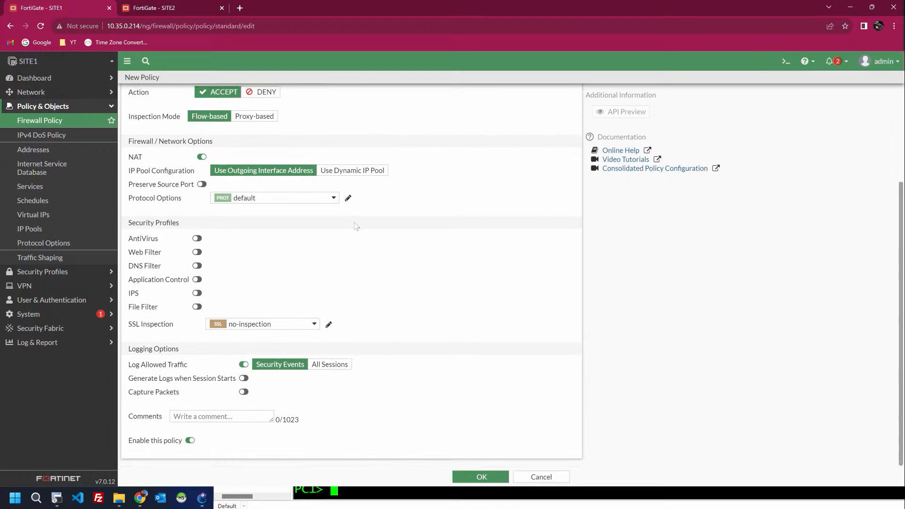
{"action": "left_click", "coordinate": [481, 476]}
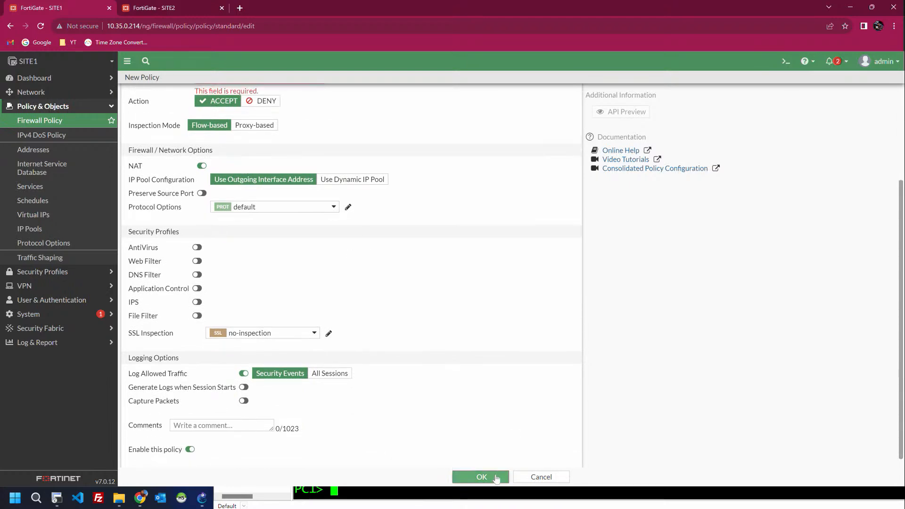
{"action": "scroll", "coordinate": [319, 163], "scroll_direction": "up", "scroll_amount": 3}
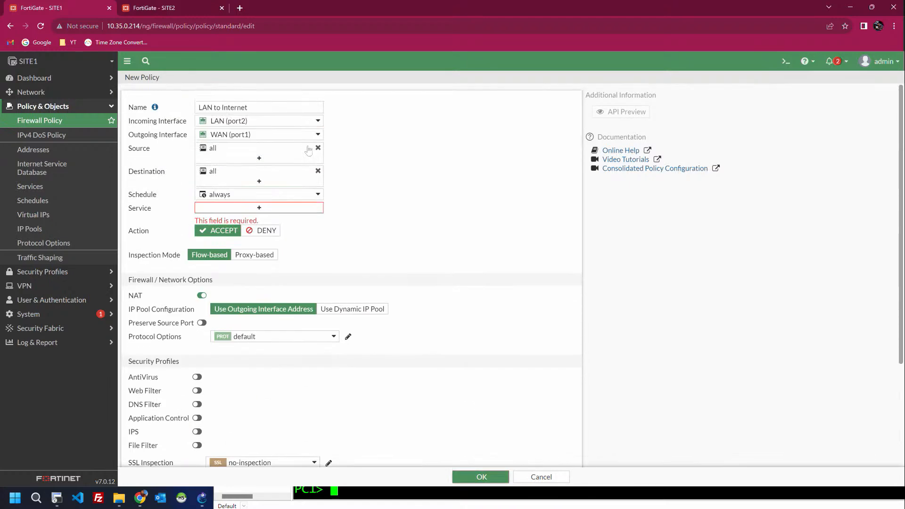
{"action": "left_click", "coordinate": [261, 211]}
{"action": "left_click", "coordinate": [463, 149]}
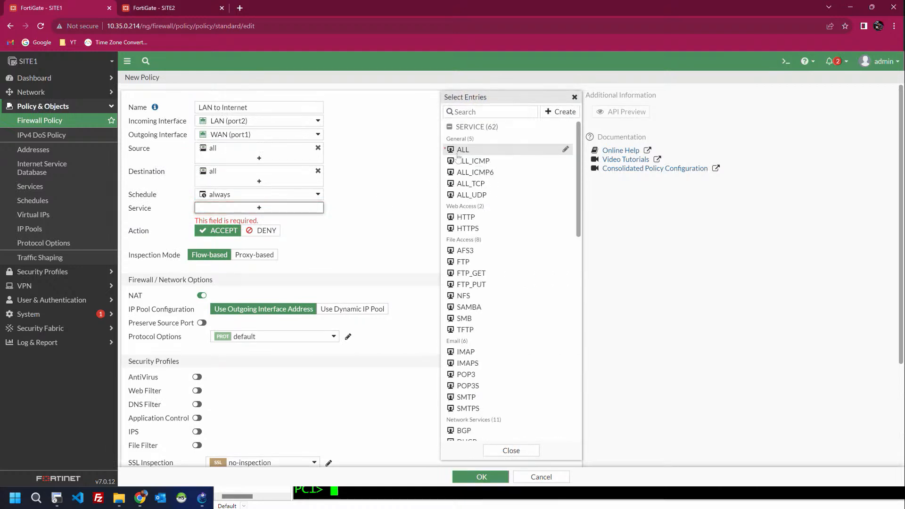
{"action": "left_click", "coordinate": [481, 477]}
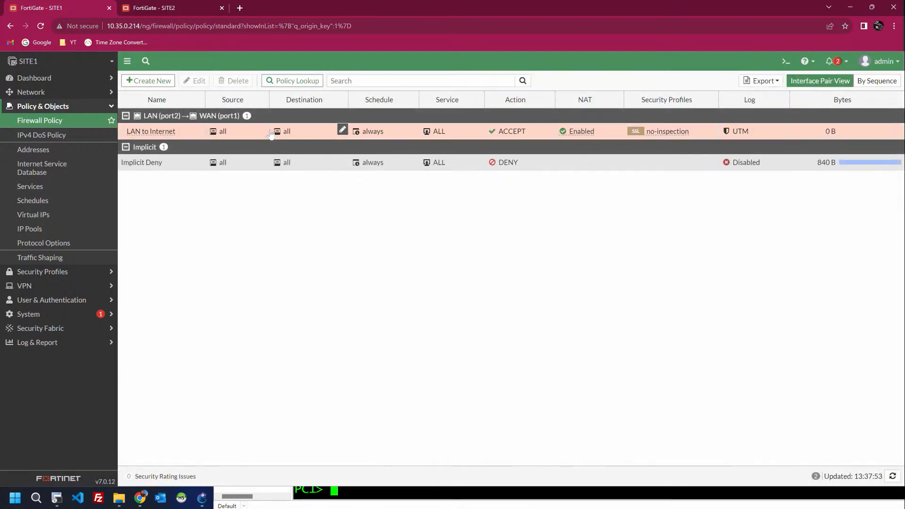
{"action": "key", "text": "alt+Tab"}
Step: Rerun ping 8.8.8.8 from PC1, getting one reply amid timeouts, and stop it
{"action": "left_click", "coordinate": [270, 130]}
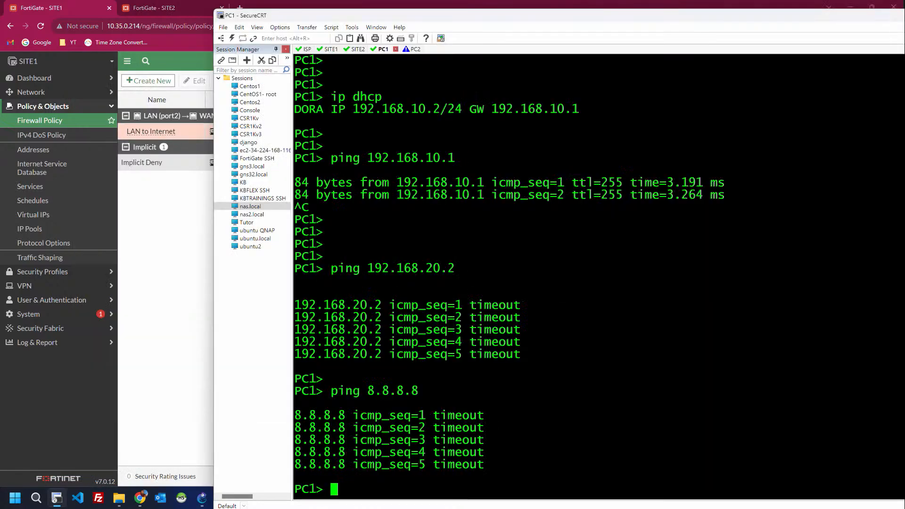
{"action": "key", "text": "Up"}
{"action": "key", "text": "Return"}
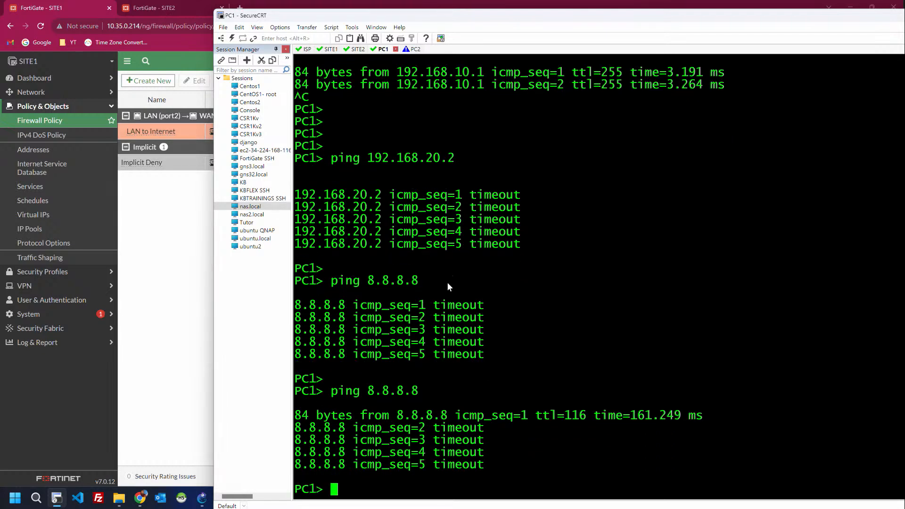
{"action": "key", "text": "Return"}
{"action": "key", "text": "Up"}
{"action": "key", "text": "Return"}
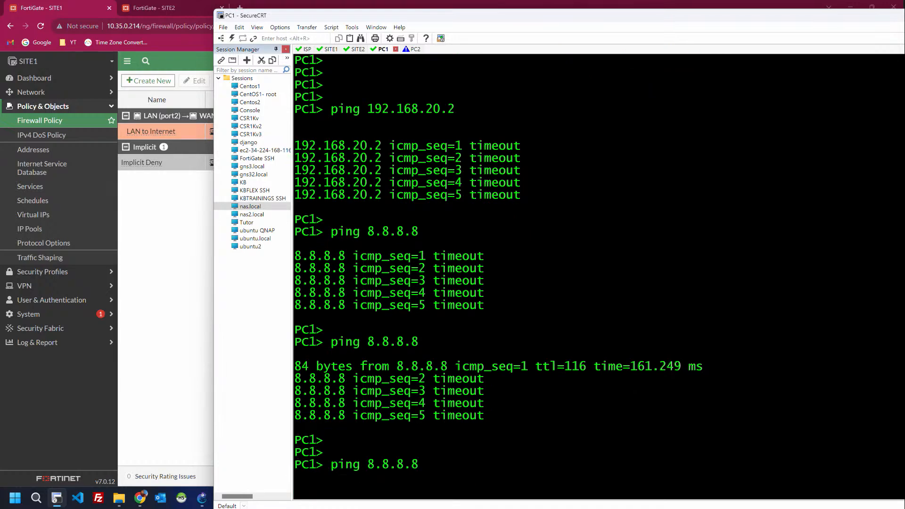
{"action": "key", "text": "ctrl+c"}
{"action": "key", "text": "Return"}
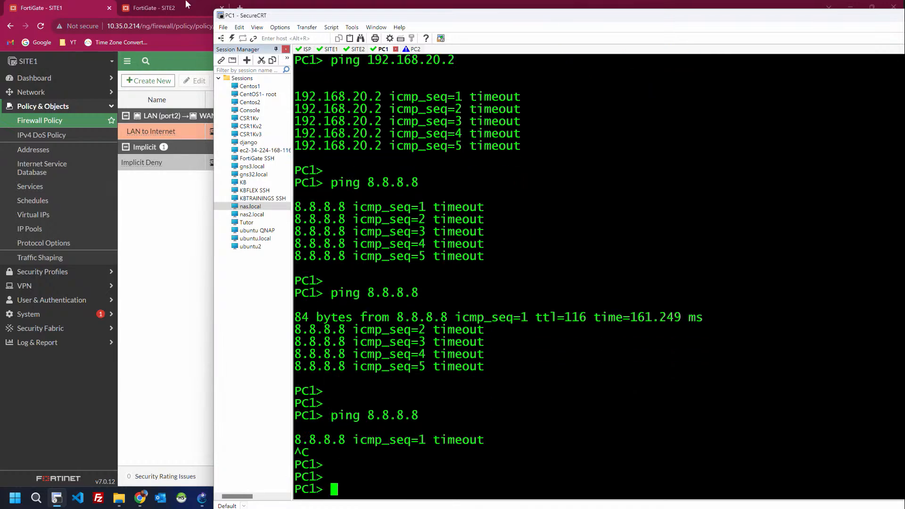
{"action": "left_click", "coordinate": [154, 111]}
Step: Start a new firewall policy named 'Internet to LAN'
{"action": "left_click", "coordinate": [146, 81]}
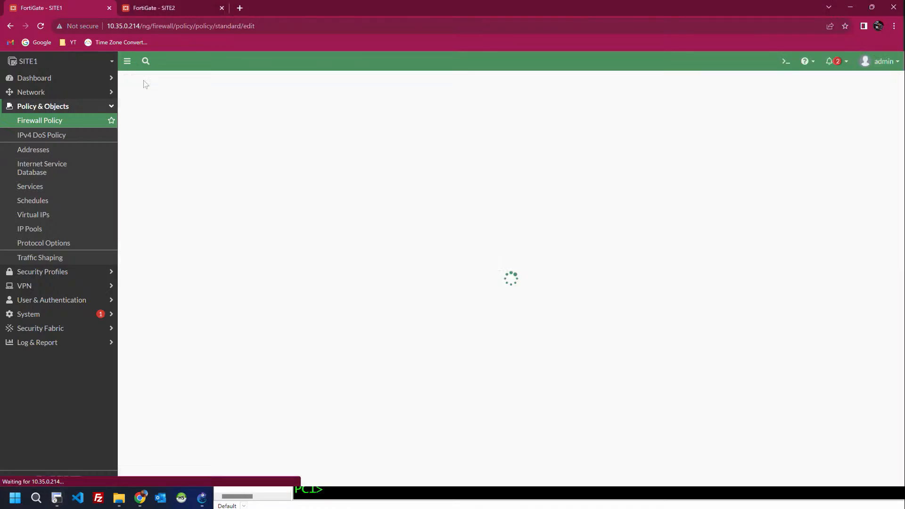
{"action": "left_click", "coordinate": [207, 121]}
{"action": "left_click", "coordinate": [208, 108]}
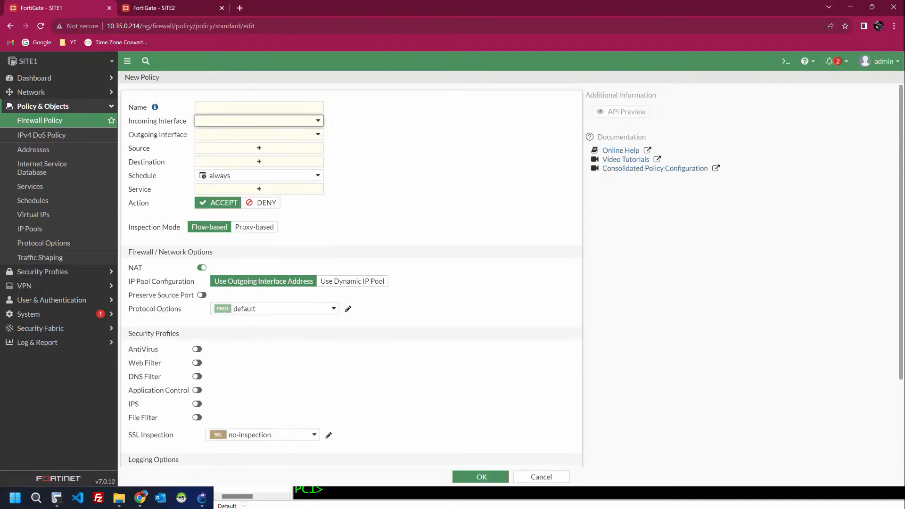
{"action": "left_click", "coordinate": [208, 108]}
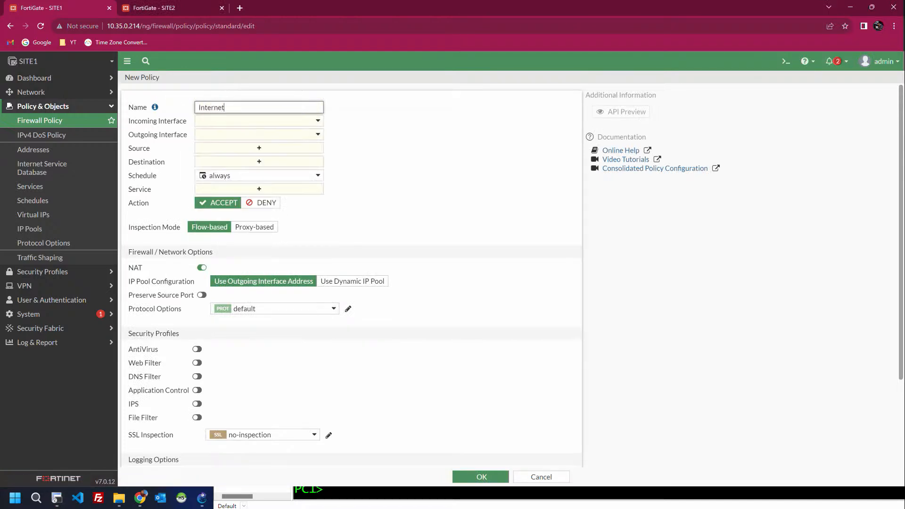
{"action": "key", "text": "Tab"}
{"action": "key", "text": "shift+Tab"}
{"action": "type", "text": "to LAN"}
{"action": "key", "text": "Tab"}
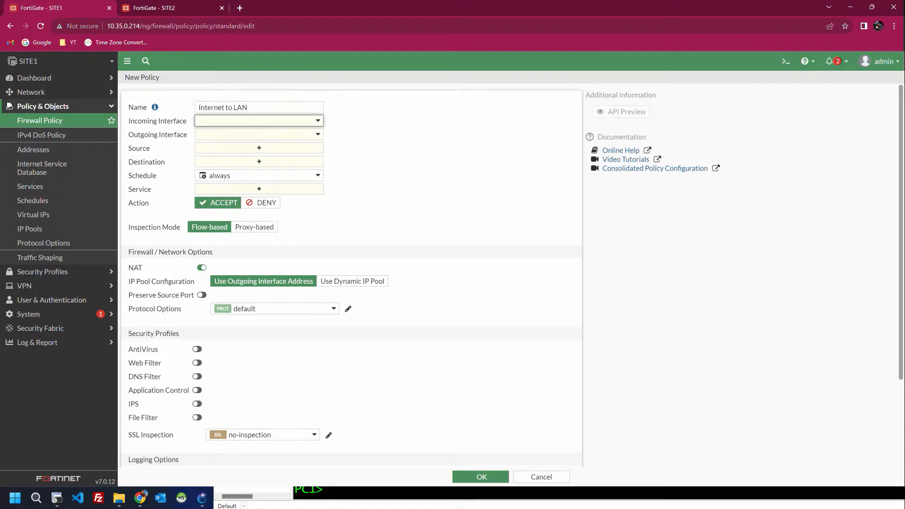
Step: Set WAN (port1) in, LAN (port2) out, source/destination all, service ALL, and save
{"action": "left_click", "coordinate": [255, 122]}
{"action": "left_click", "coordinate": [254, 162]}
{"action": "left_click", "coordinate": [289, 138]}
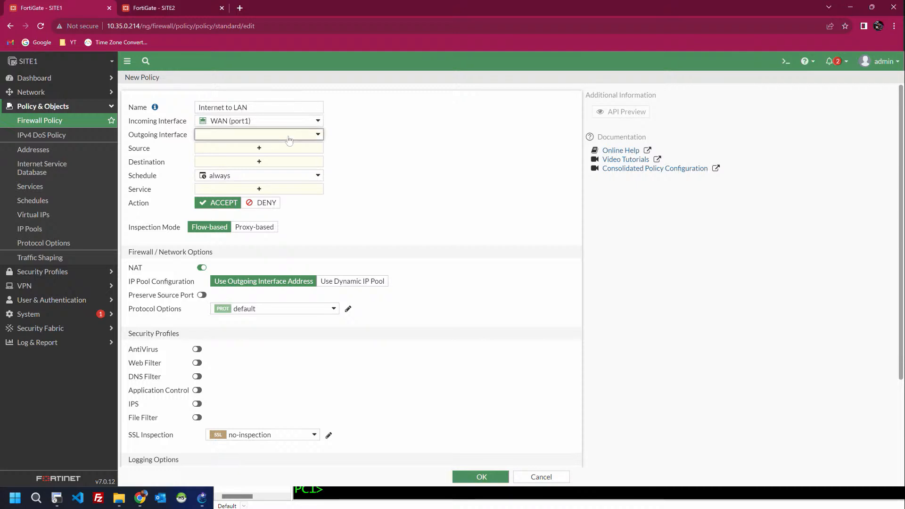
{"action": "left_click", "coordinate": [250, 184]}
{"action": "left_click", "coordinate": [290, 149]}
{"action": "left_click", "coordinate": [466, 152]}
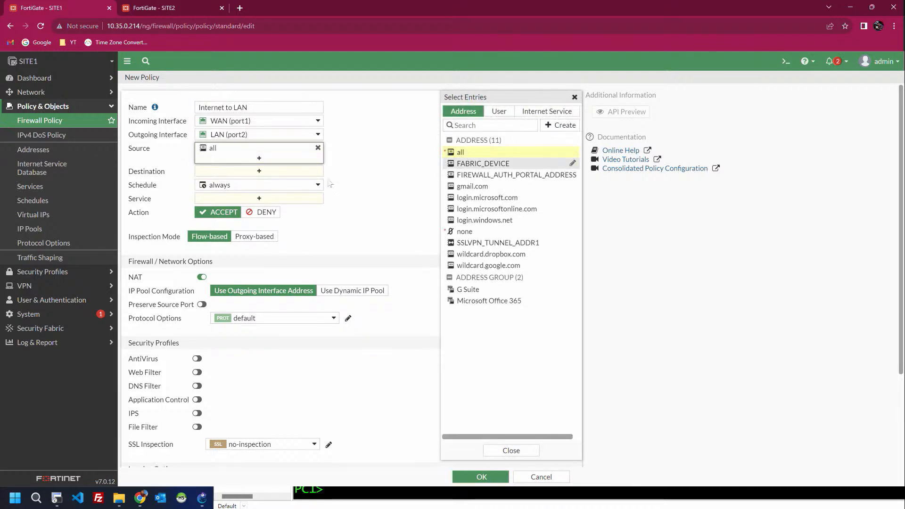
{"action": "left_click", "coordinate": [459, 153]}
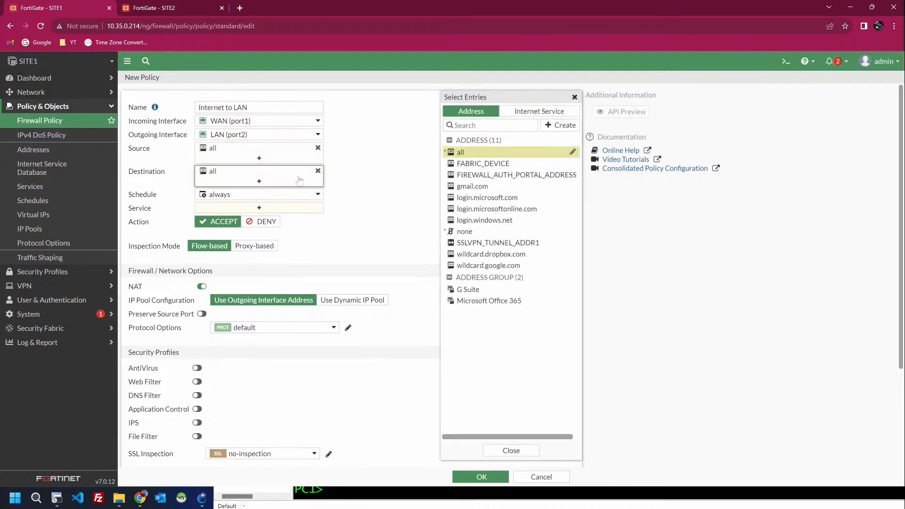
{"action": "left_click", "coordinate": [274, 208]}
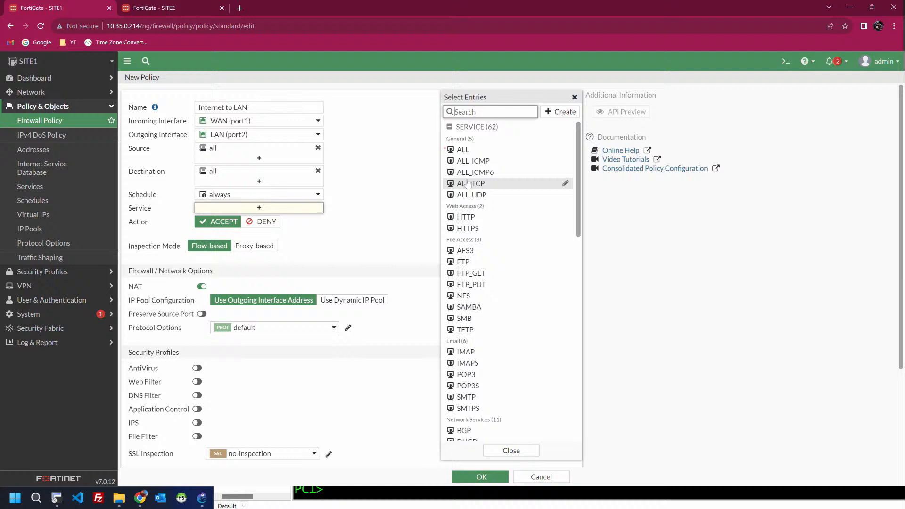
{"action": "left_click", "coordinate": [463, 149]}
{"action": "left_click", "coordinate": [377, 219]}
{"action": "scroll", "coordinate": [320, 262], "scroll_direction": "down", "scroll_amount": 3}
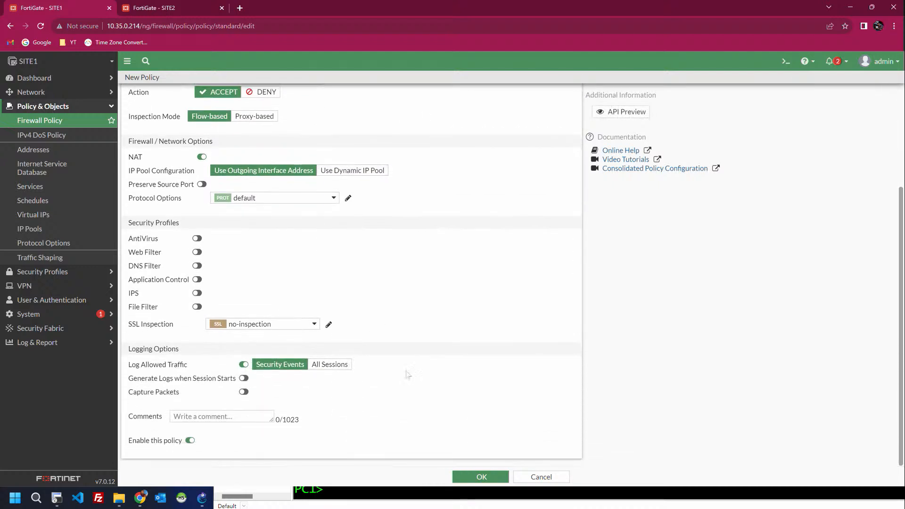
{"action": "left_click", "coordinate": [467, 476]}
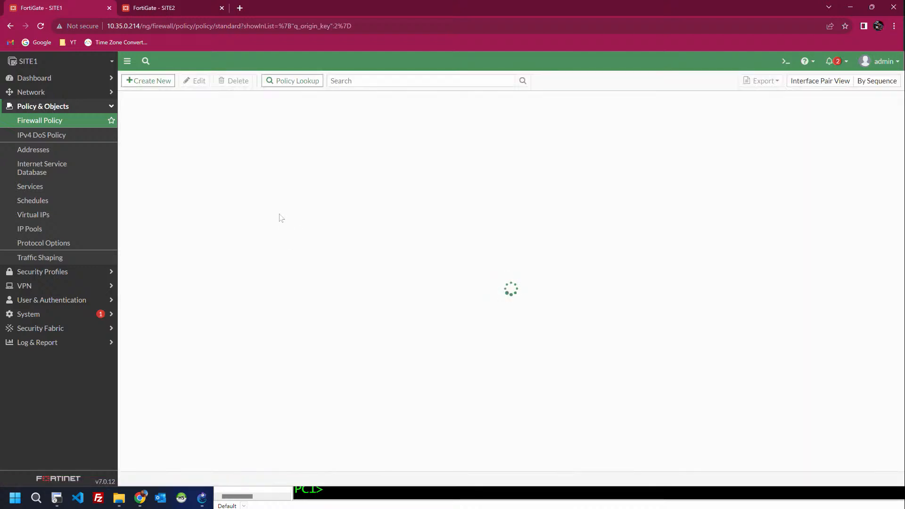
Step: Rerun ping 8.8.8.8 from PC1 and highlight the one reply line
{"action": "key", "text": "alt+Tab"}
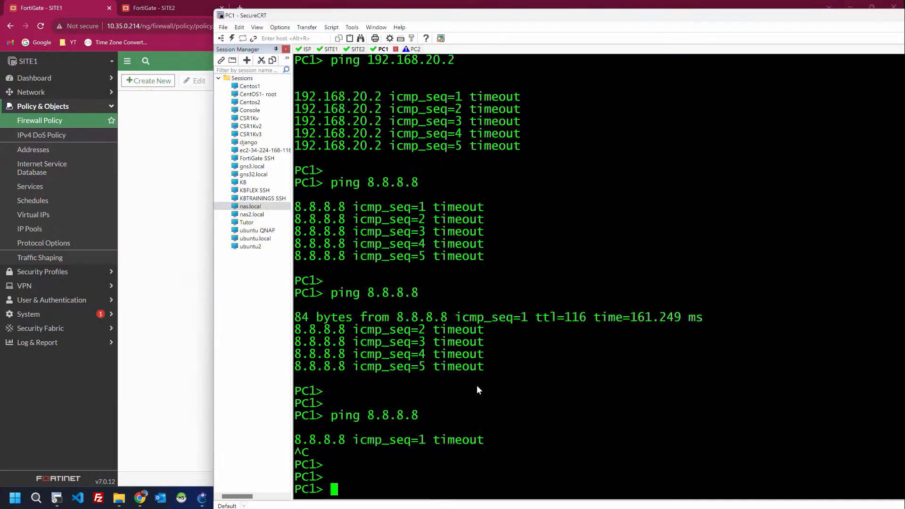
{"action": "key", "text": "Up"}
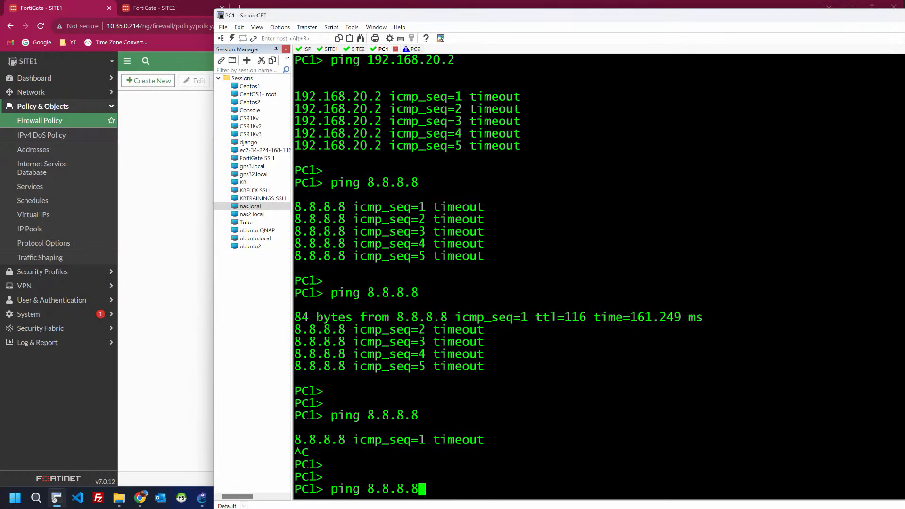
{"action": "key", "text": "Return"}
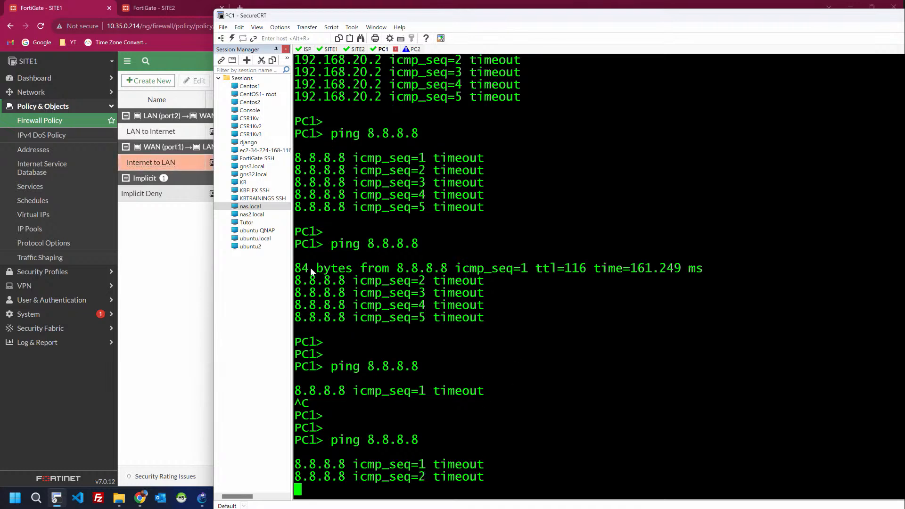
{"action": "triple_click", "coordinate": [507, 257]}
{"action": "triple_click", "coordinate": [487, 465]}
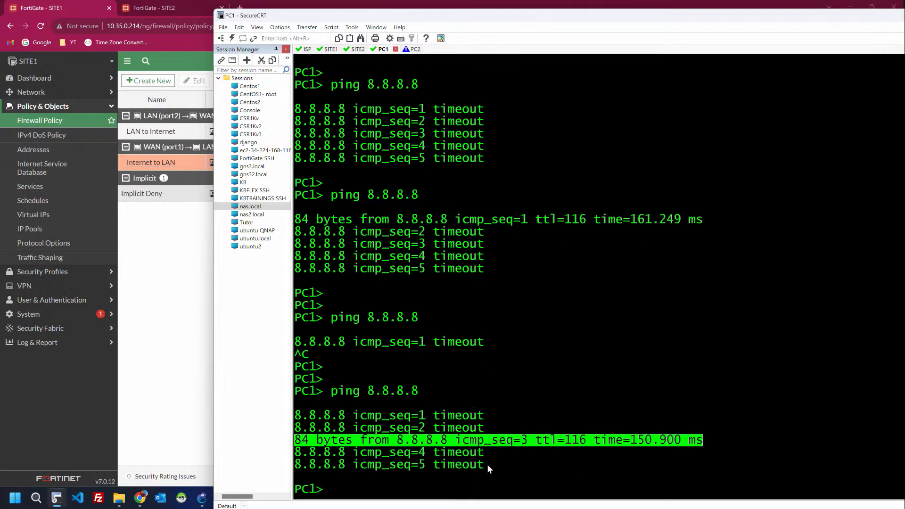
Step: Check the SITE1 and SITE2 firewall policy pages in the browser
{"action": "left_click", "coordinate": [161, 231]}
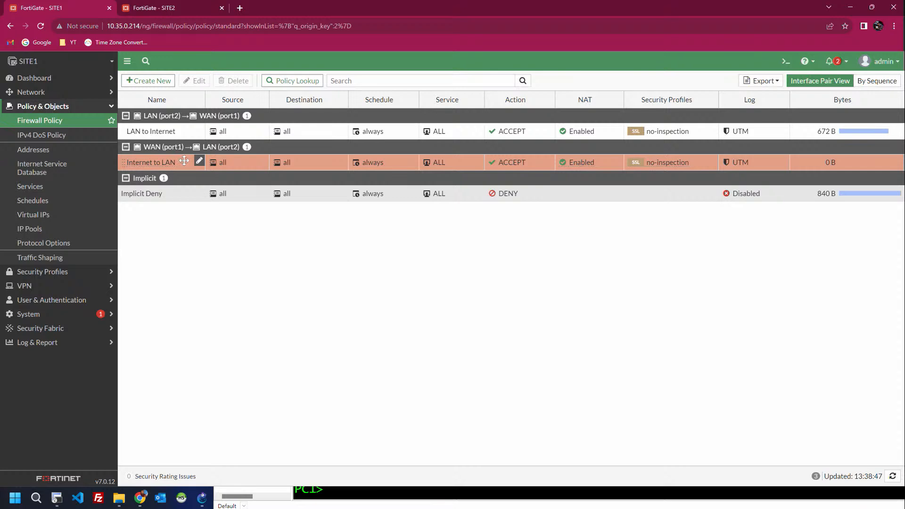
{"action": "mouse_move", "coordinate": [581, 168]}
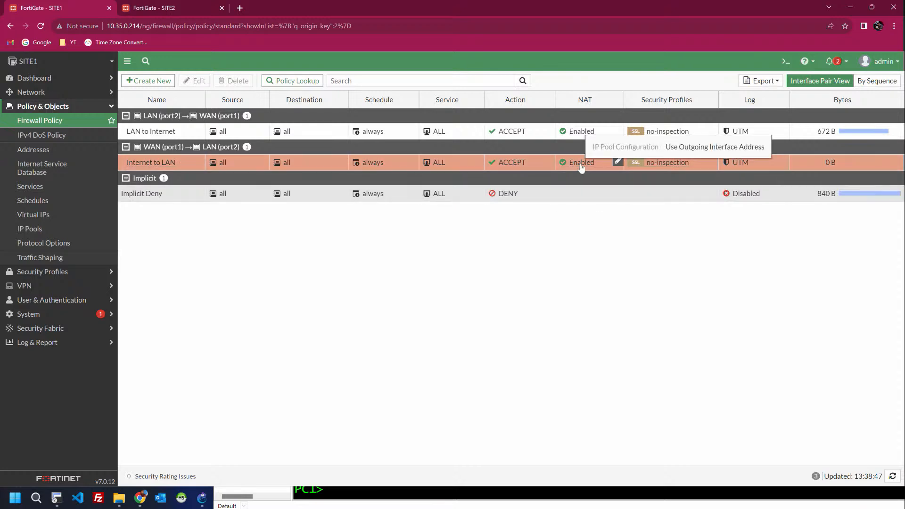
{"action": "left_click", "coordinate": [185, 5]}
{"action": "left_click", "coordinate": [38, 6]}
{"action": "key", "text": "alt+Tab"}
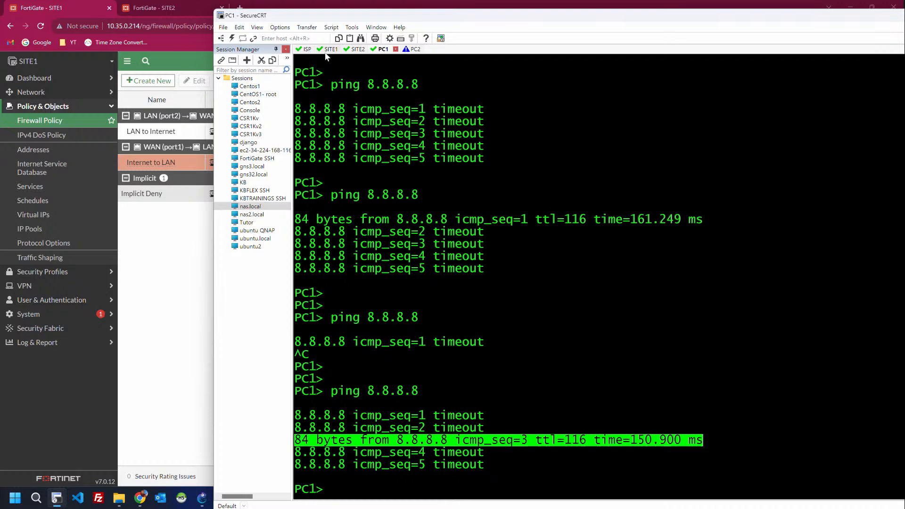
Step: On SITE1, run 'exec ping 30.0.0.1' and get replies
{"action": "left_click", "coordinate": [331, 50]}
{"action": "key", "text": "Return"}
{"action": "key", "text": "Return"}
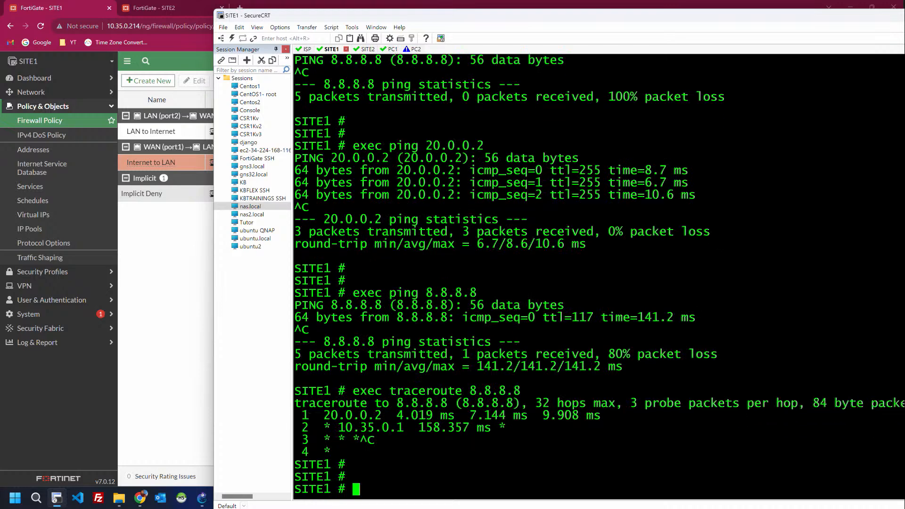
{"action": "type", "text": "ping 30.0.0.1"}
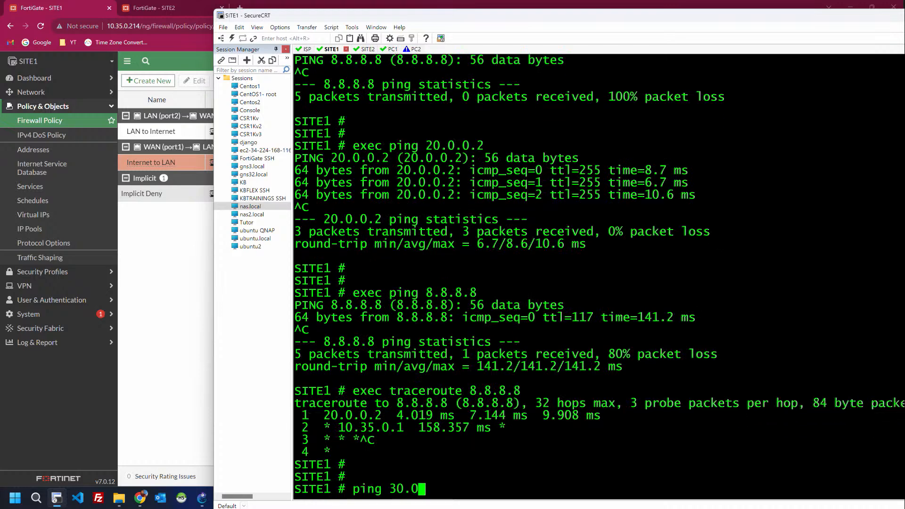
{"action": "key", "text": "Return"}
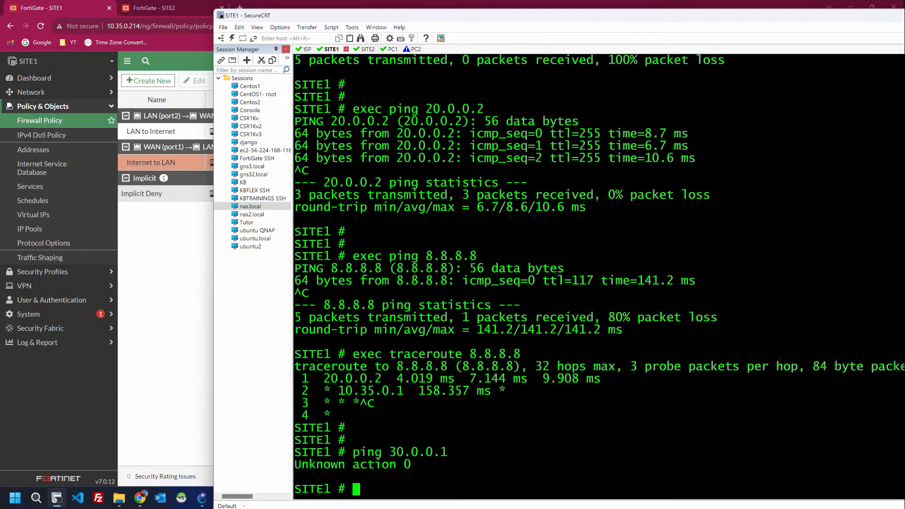
{"action": "key", "text": "Up"}
{"action": "key", "text": "Left"}
{"action": "key", "text": "Left"}
{"action": "key", "text": "Left"}
{"action": "key", "text": "Left"}
{"action": "key", "text": "Left"}
{"action": "key", "text": "Left"}
{"action": "key", "text": "Left"}
{"action": "key", "text": "Left"}
{"action": "key", "text": "Left"}
{"action": "key", "text": "Left"}
{"action": "key", "text": "Left"}
{"action": "key", "text": "Left"}
{"action": "key", "text": "Left"}
{"action": "type", "text": "exe"}
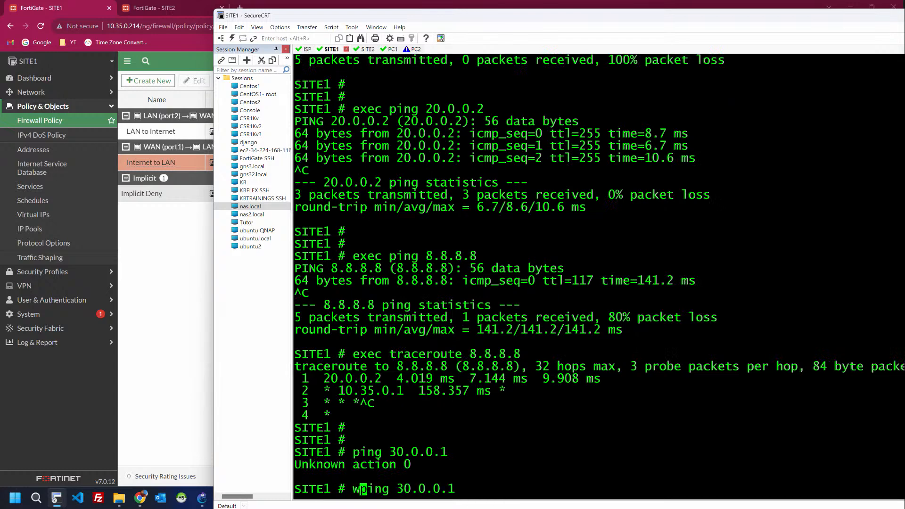
{"action": "type", "text": "c"}
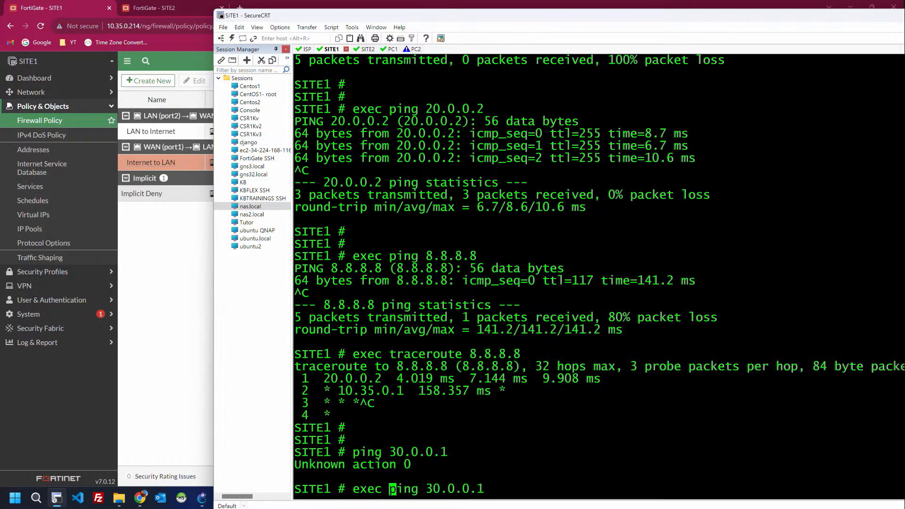
{"action": "key", "text": "Return"}
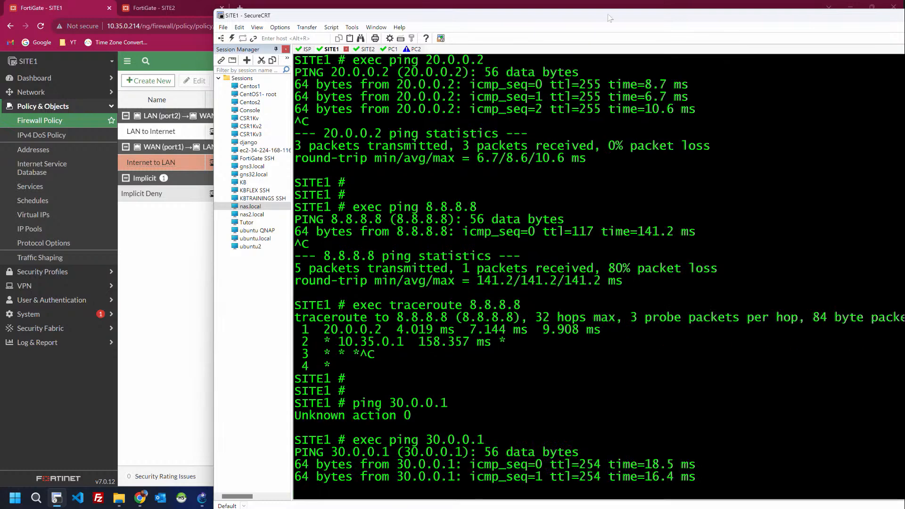
Step: On SITE2, run 'exec ping 20.0.0.1', getting 5/5 replies
{"action": "left_click", "coordinate": [361, 49]}
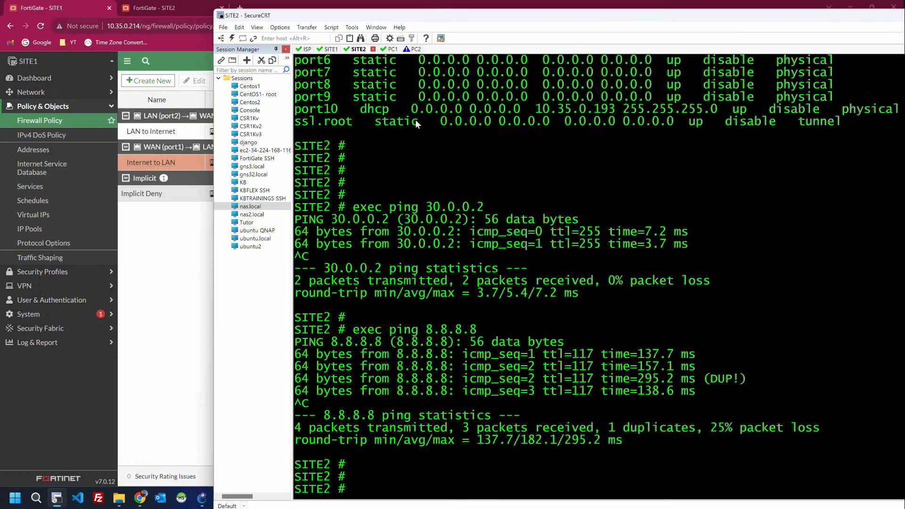
{"action": "type", "text": "exec ping"}
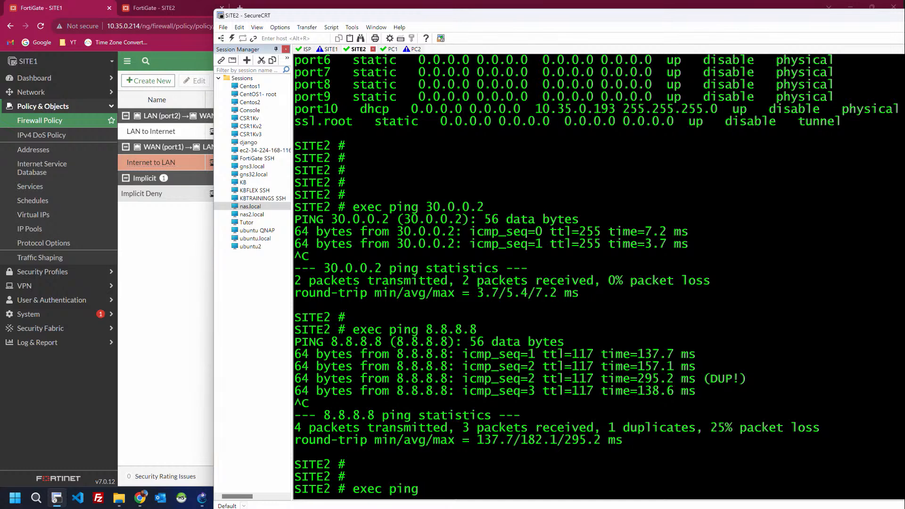
{"action": "type", "text": " 20.0.0.1"}
{"action": "key", "text": "Return"}
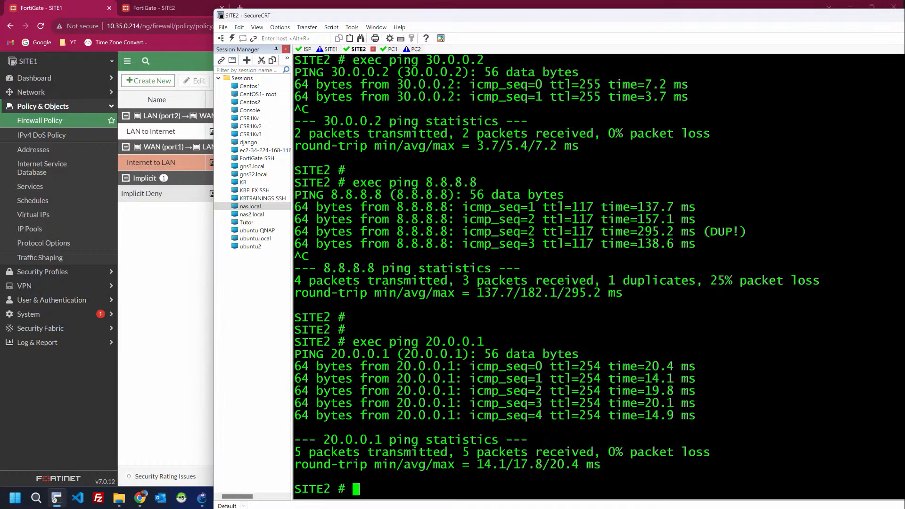
{"action": "left_click", "coordinate": [177, 273]}
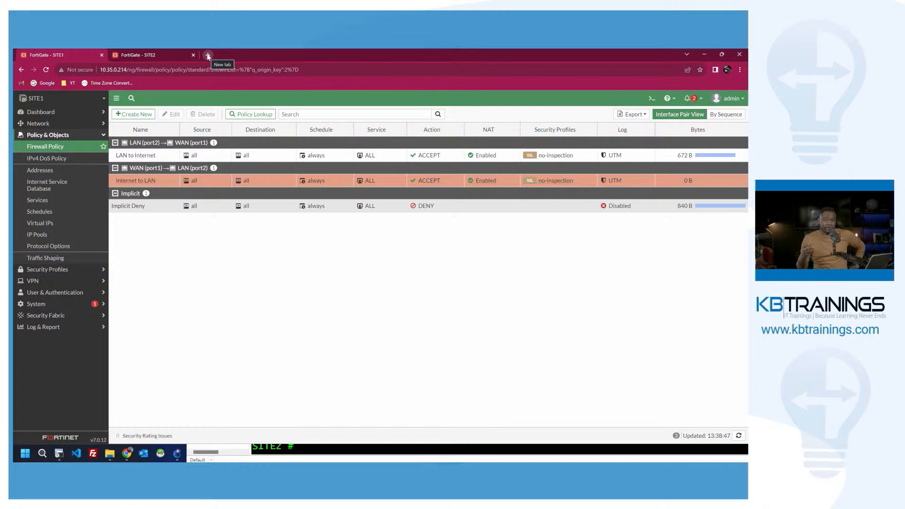
Step: Open a new blank Chrome tab beside the SITE1 and SITE2 consoles
{"action": "left_click", "coordinate": [207, 55]}
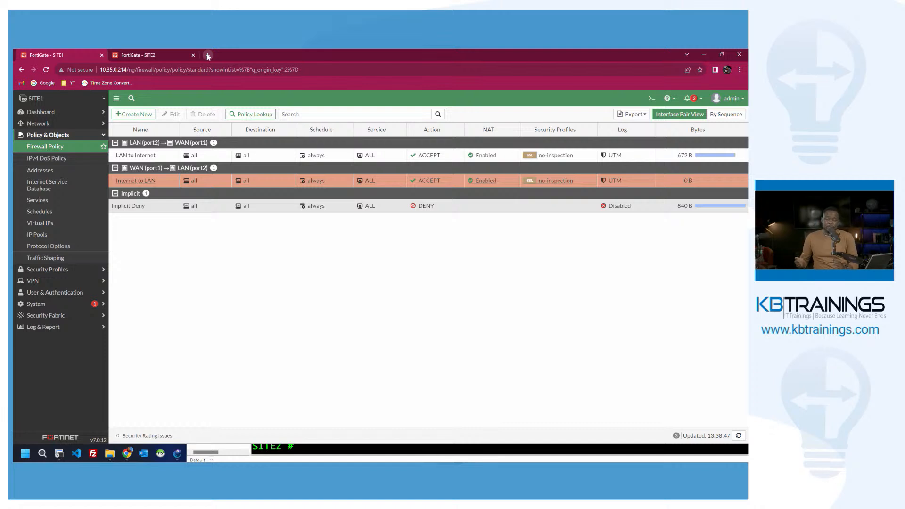
{"action": "left_click", "coordinate": [208, 55]}
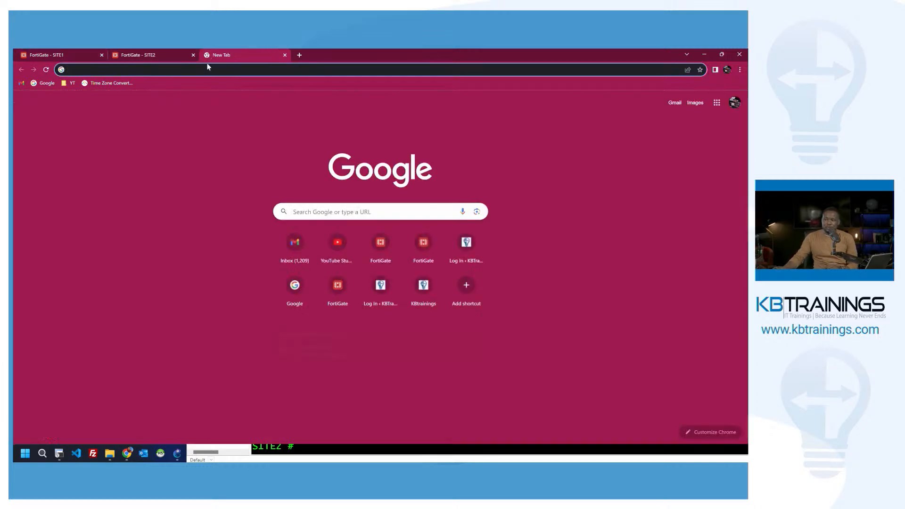
Step: Search 'site to site vpn on fortigate' and open Fortinet's 'Basic site-to-site VPN with pre-shared key' article
{"action": "type", "text": "site"}
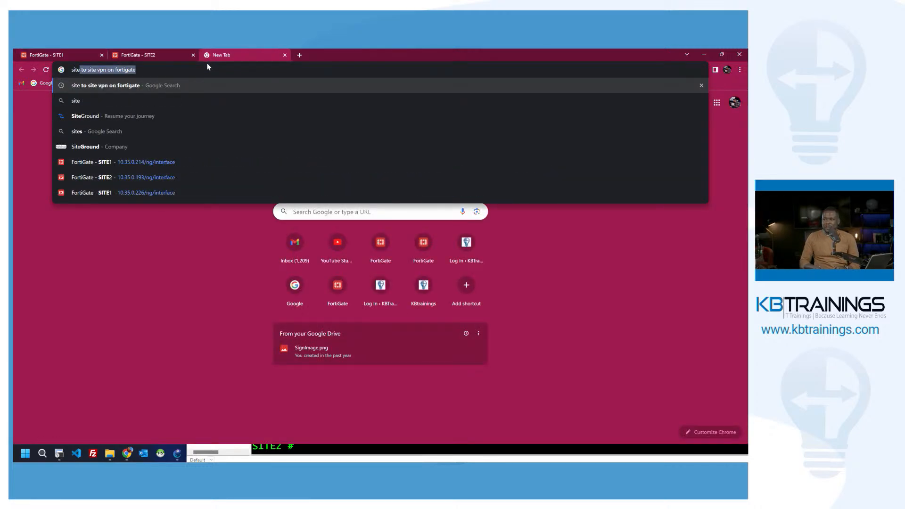
{"action": "key", "text": "Return"}
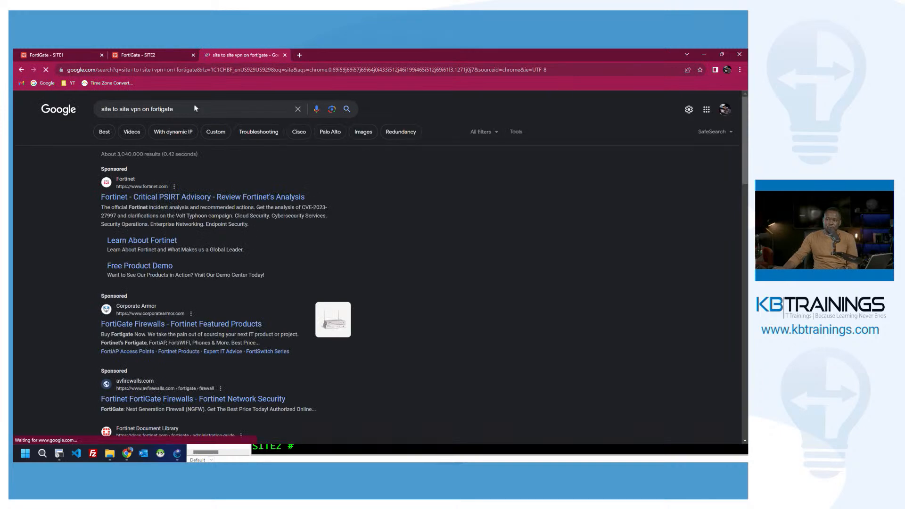
{"action": "scroll", "coordinate": [153, 192], "scroll_direction": "down", "scroll_amount": 1}
{"action": "scroll", "coordinate": [151, 191], "scroll_direction": "down", "scroll_amount": 6}
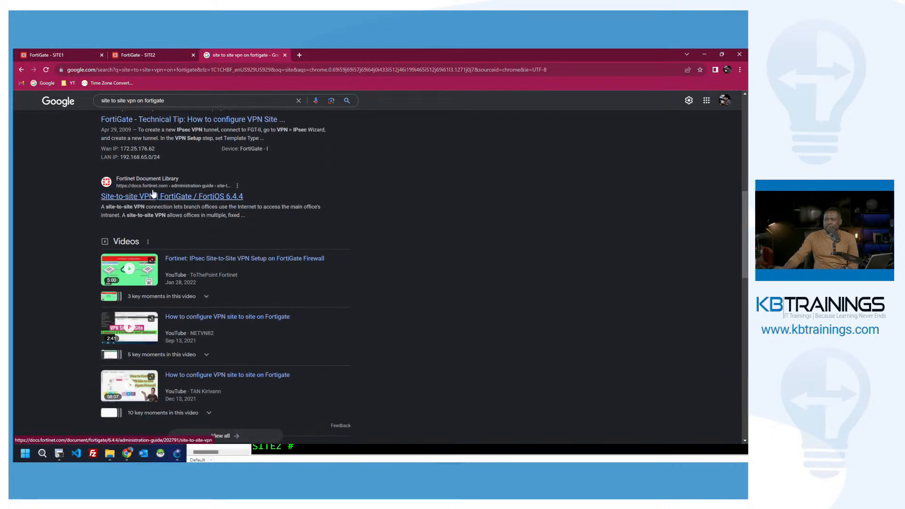
{"action": "scroll", "coordinate": [155, 202], "scroll_direction": "down", "scroll_amount": 3}
{"action": "middle_click", "coordinate": [156, 288]}
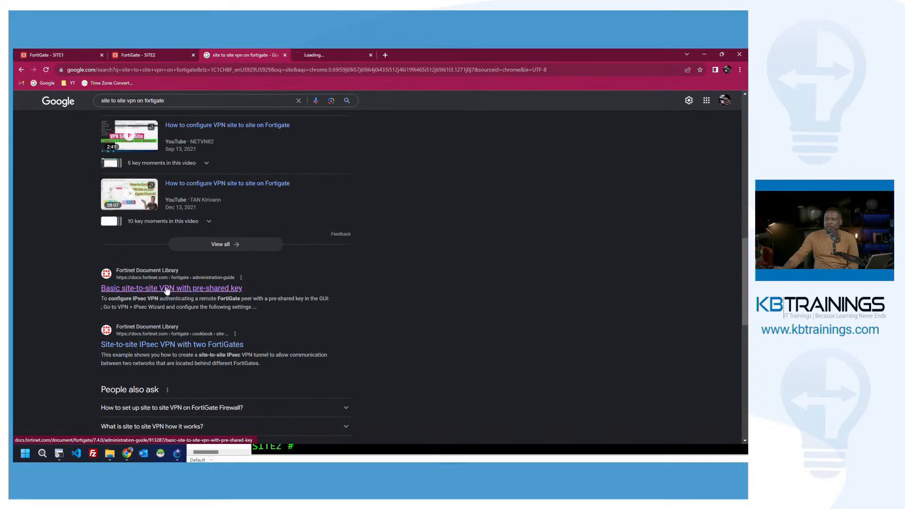
{"action": "left_click", "coordinate": [346, 52]}
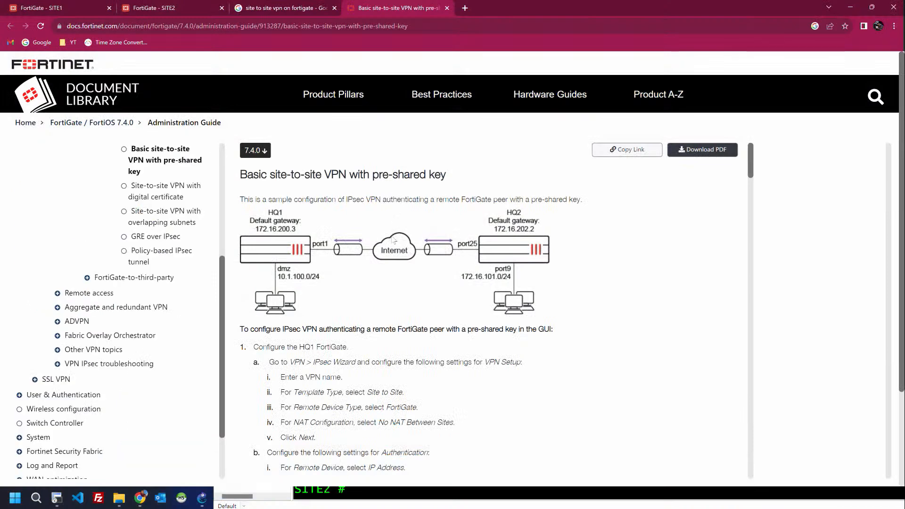
Step: Scroll through the Fortinet pre-shared-key site-to-site VPN article and select its web address
{"action": "scroll", "coordinate": [391, 239], "scroll_direction": "down", "scroll_amount": 2}
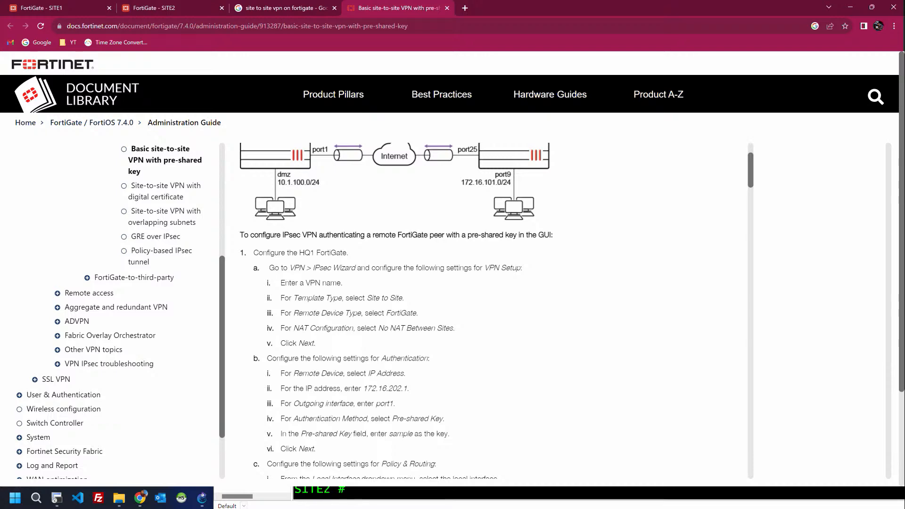
{"action": "scroll", "coordinate": [495, 311], "scroll_direction": "up", "scroll_amount": 2}
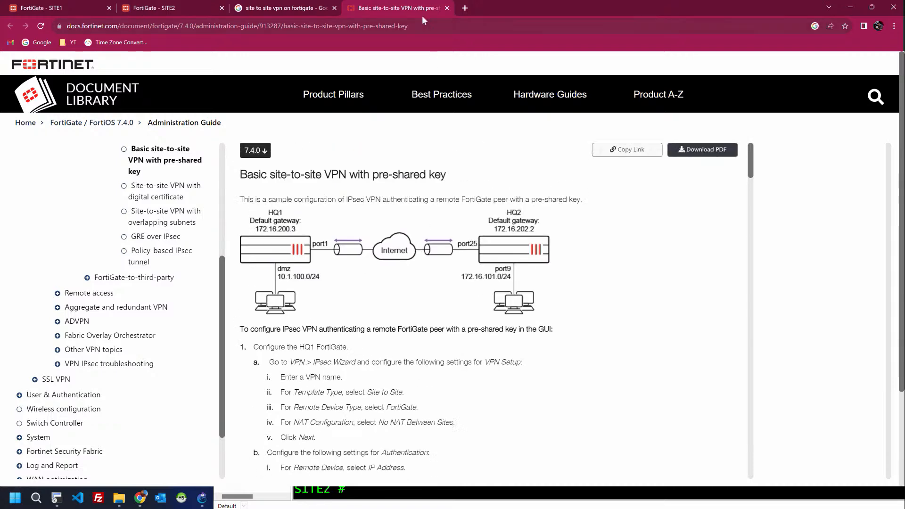
{"action": "left_click", "coordinate": [422, 26]}
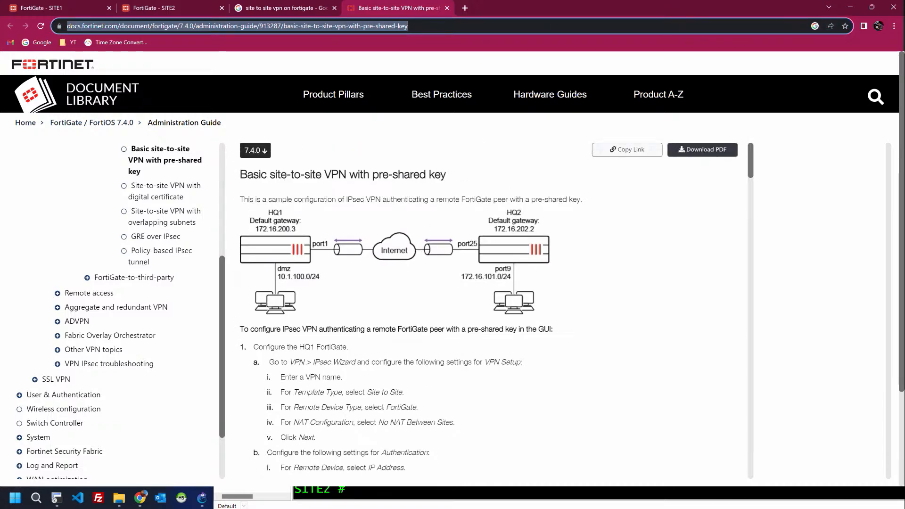
Step: Go back through the Google and SITE2 tabs to SITE1's firewall policy list
{"action": "key", "text": "alt+Tab"}
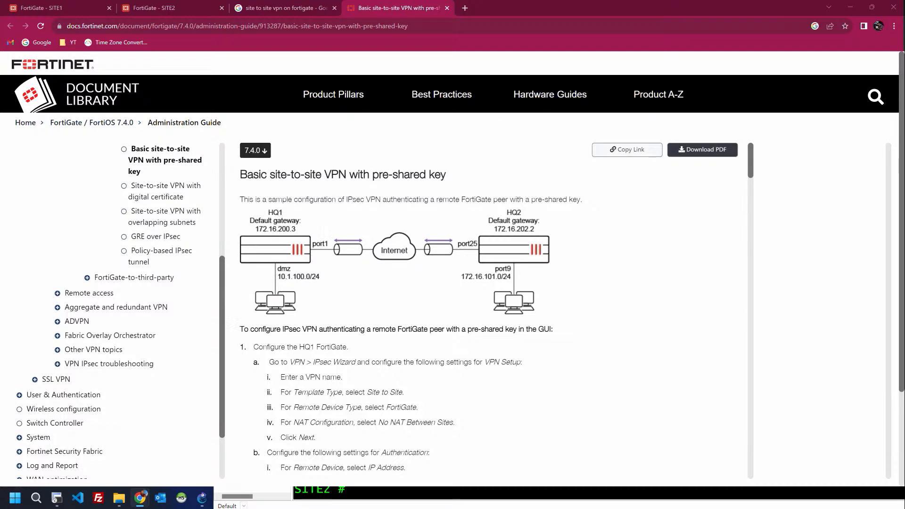
{"action": "left_click", "coordinate": [284, 7]}
{"action": "left_click", "coordinate": [172, 4]}
{"action": "left_click", "coordinate": [70, 7]}
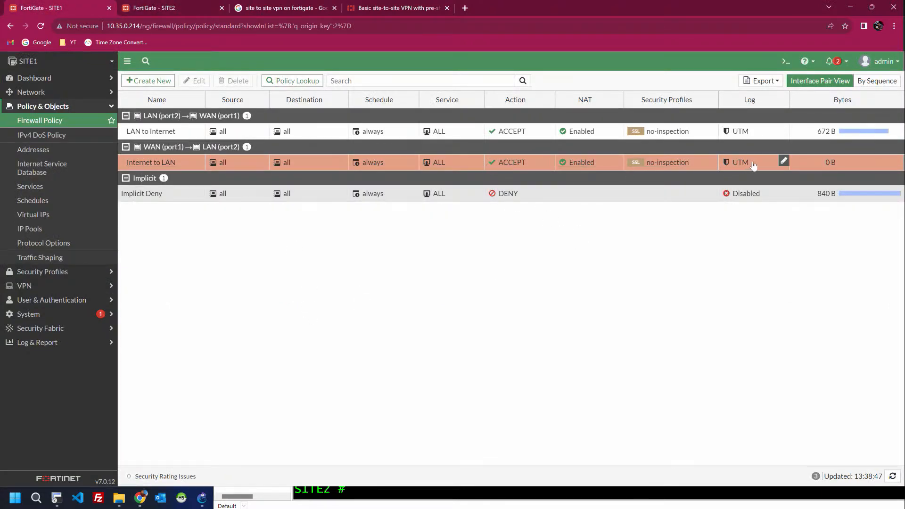
Step: Delete SITE1's Internet to LAN firewall policy
{"action": "left_click", "coordinate": [828, 166]}
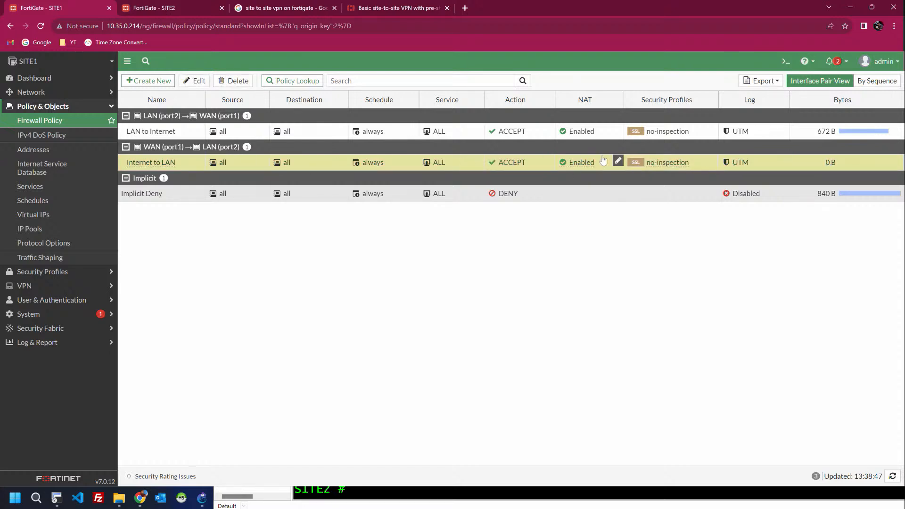
{"action": "left_click", "coordinate": [227, 80]}
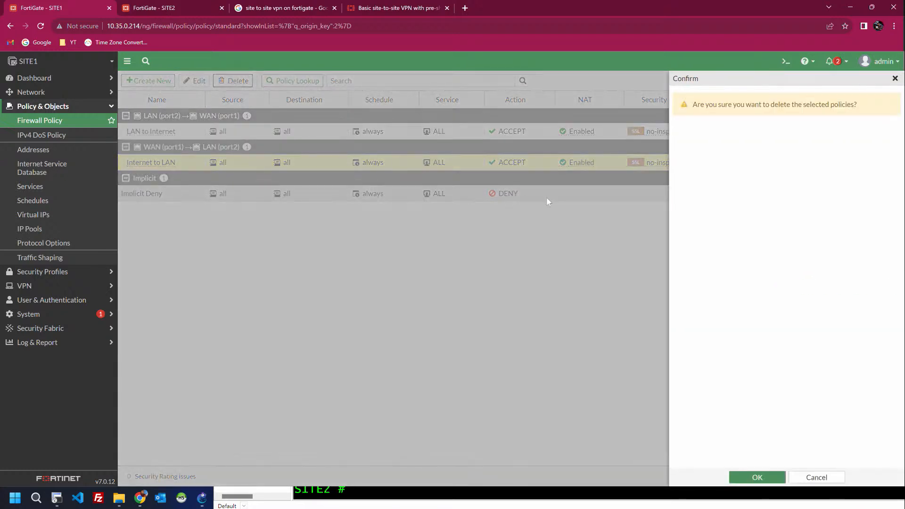
{"action": "left_click", "coordinate": [751, 477]}
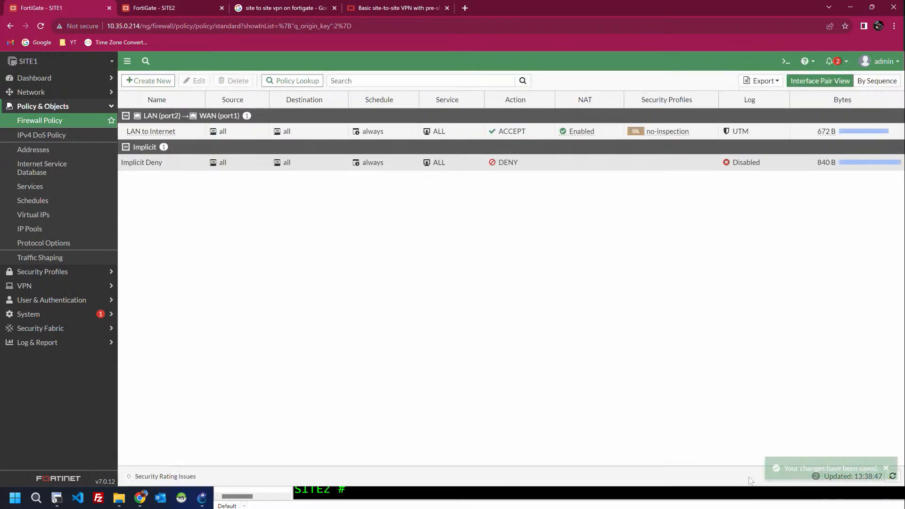
{"action": "left_click", "coordinate": [171, 167]}
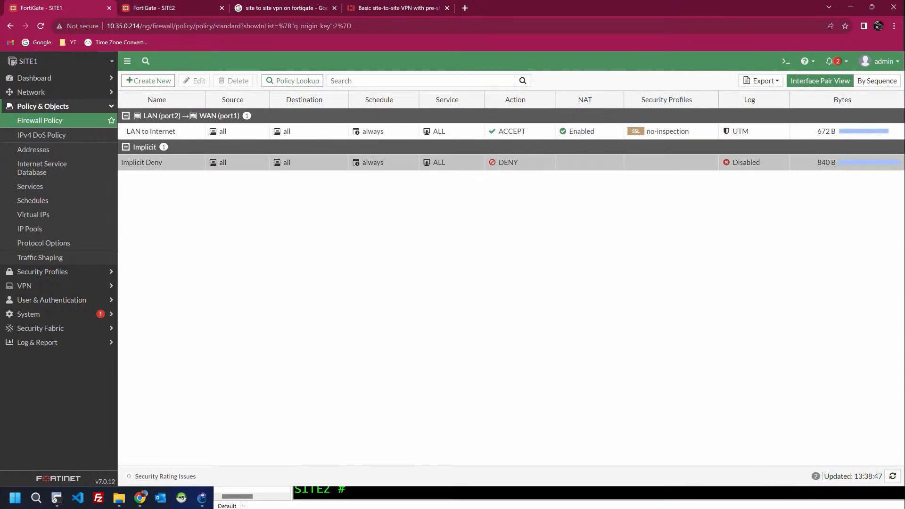
Step: Go to VPN > IPsec Tunnels and bring up the Create New tunnel choices
{"action": "left_click", "coordinate": [21, 286]}
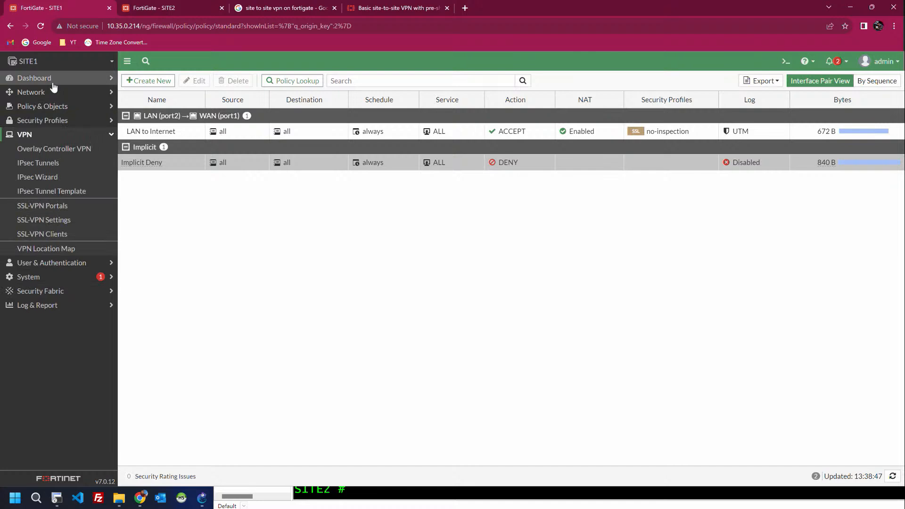
{"action": "left_click", "coordinate": [63, 164]}
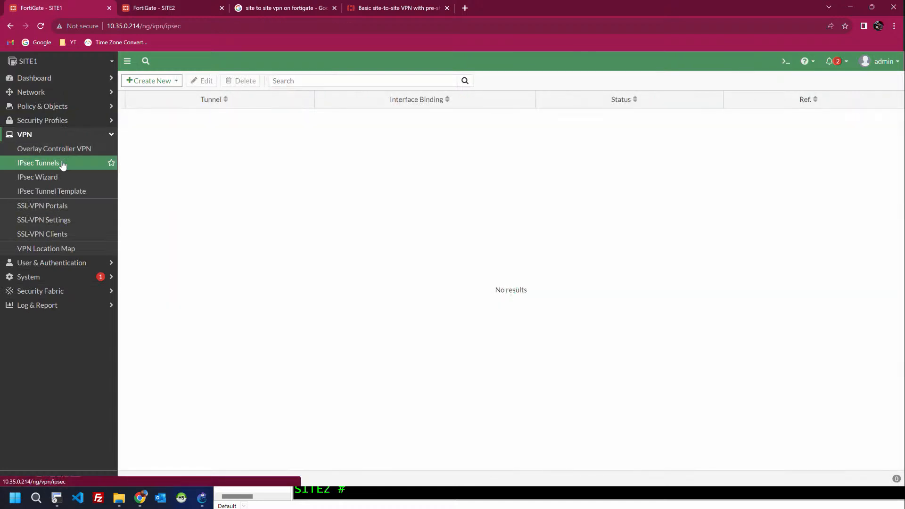
{"action": "left_click", "coordinate": [174, 82]}
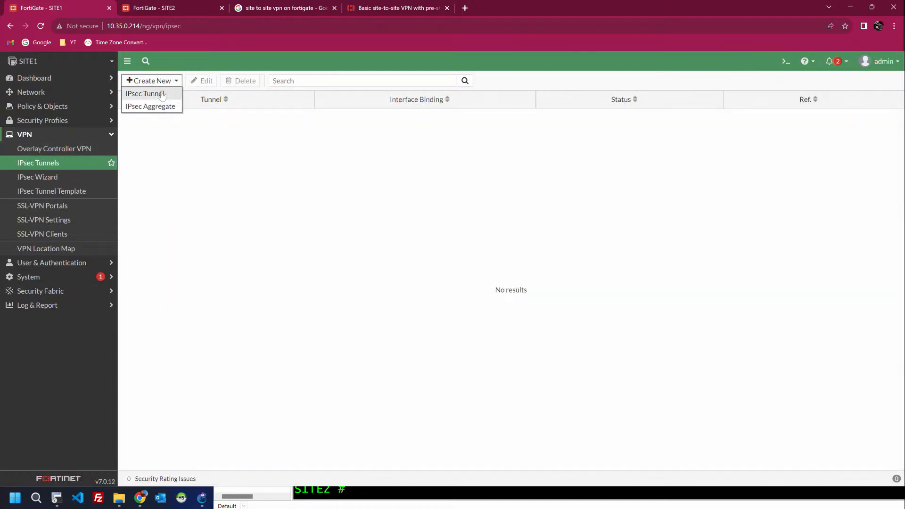
Step: Start IPsec tunnel S2S-SITE2 as Site to Site, no NAT, FortiGate peer, and continue
{"action": "left_click", "coordinate": [162, 93]}
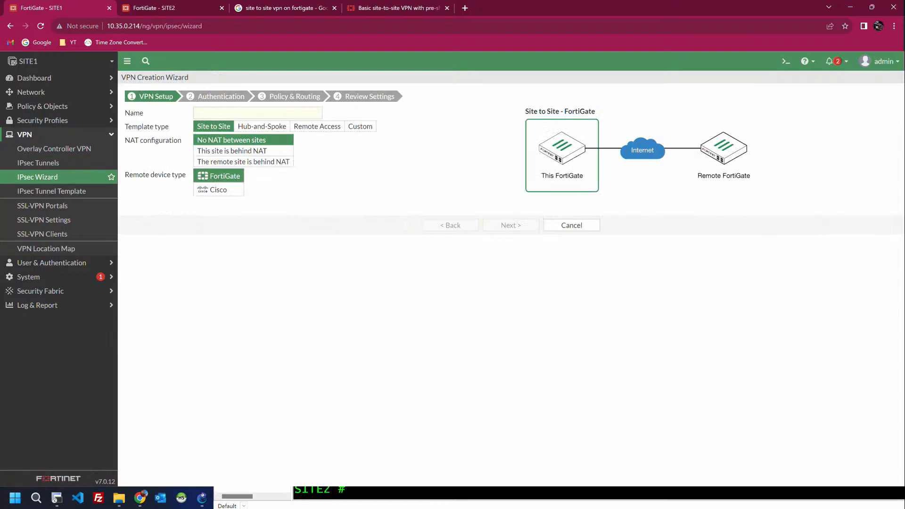
{"action": "left_click", "coordinate": [245, 113]}
{"action": "type", "text": "S"}
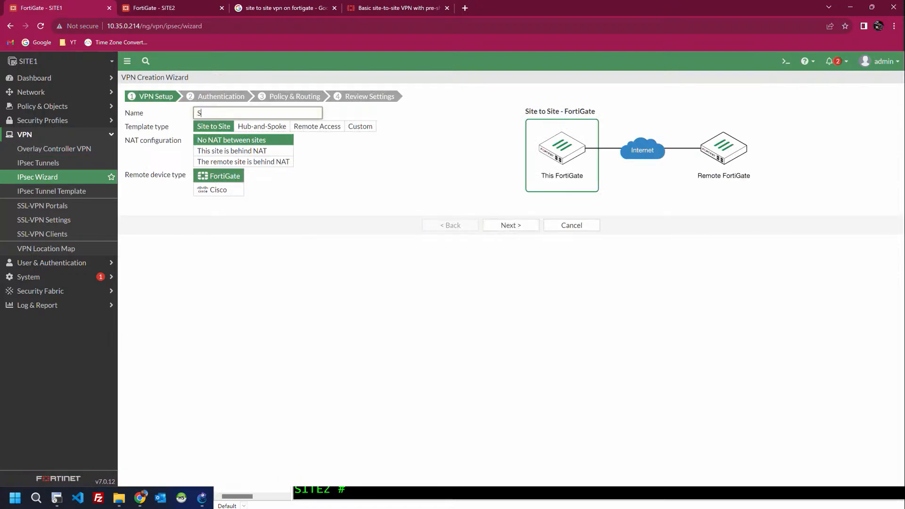
{"action": "type", "text": "2S-SITE2"}
{"action": "left_click", "coordinate": [218, 130]}
{"action": "left_click", "coordinate": [228, 141]}
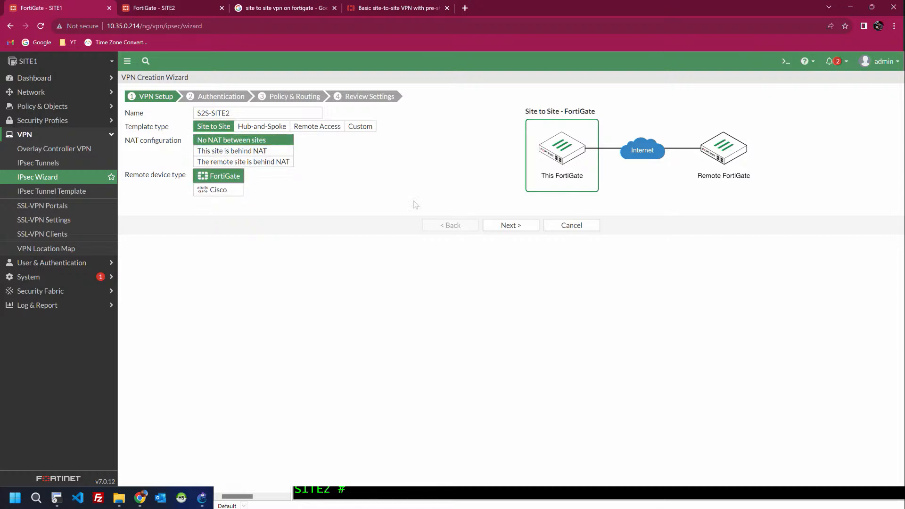
{"action": "left_click", "coordinate": [509, 226]}
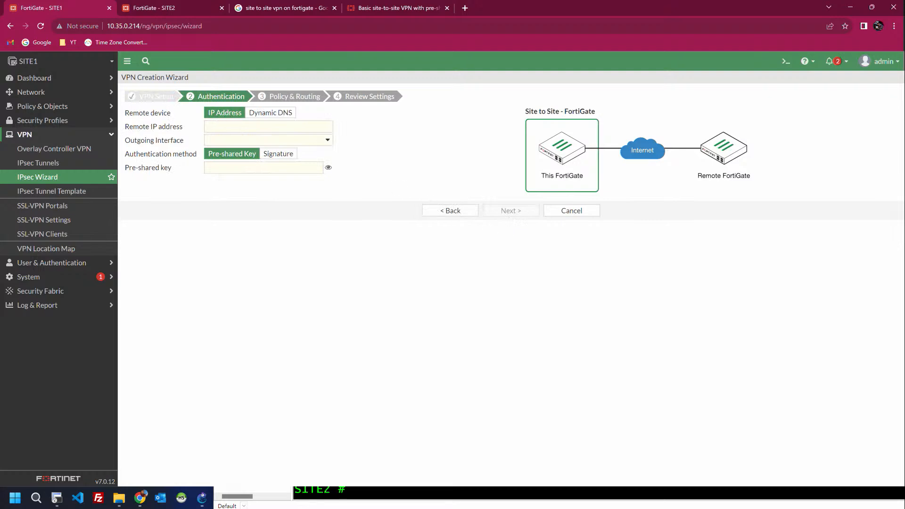
Step: Set remote peer IP 30.0.0.1 with WAN (port1) as the outgoing interface
{"action": "left_click", "coordinate": [222, 126]}
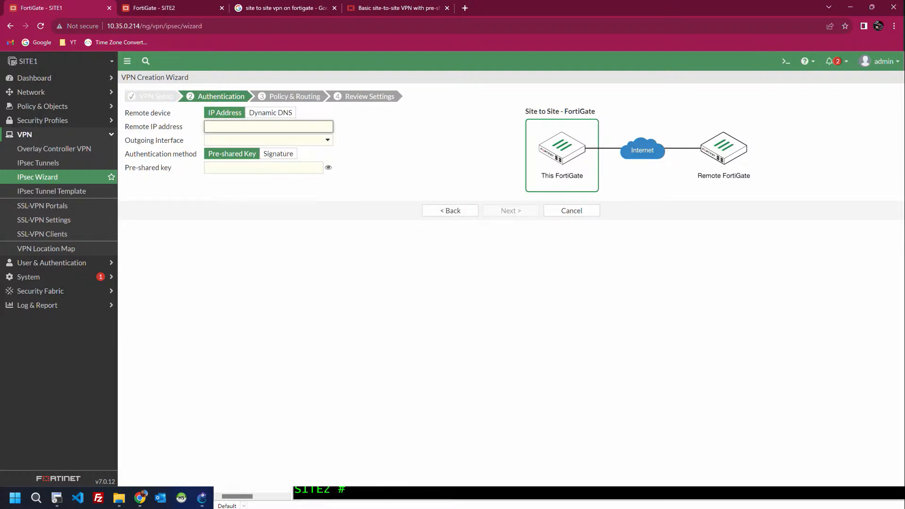
{"action": "type", "text": "30.0.0.1"}
{"action": "left_click", "coordinate": [373, 139]}
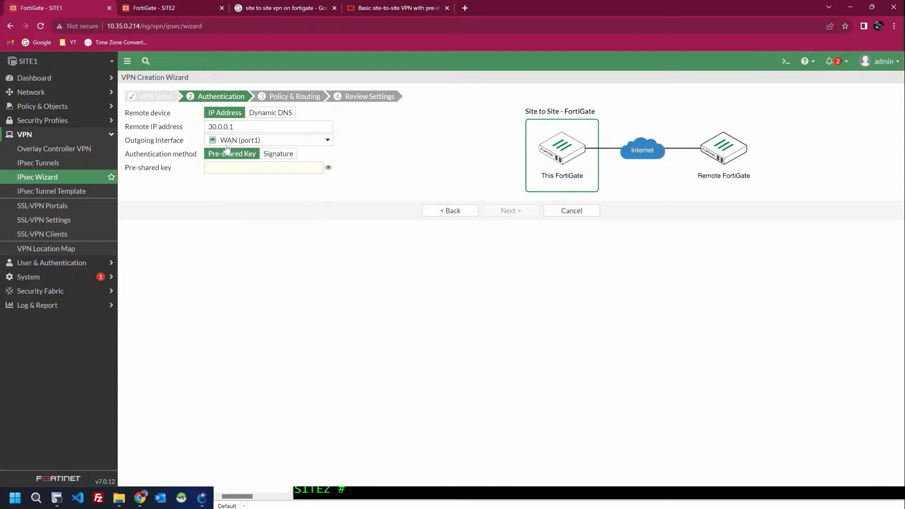
Step: Enter the tunnel's pre-shared key and reveal it to verify
{"action": "left_click", "coordinate": [247, 168]}
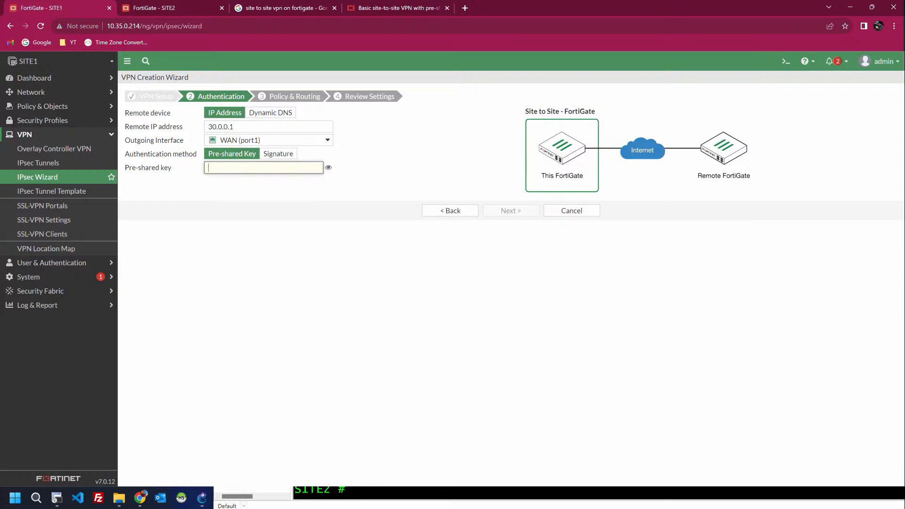
{"action": "type", "text": "fortin"}
{"action": "left_click", "coordinate": [328, 167]}
{"action": "key", "text": "ctrl+a"}
{"action": "left_click", "coordinate": [400, 168]}
Step: Read the HQ1 wizard steps in the 'Basic site-to-site VPN with pre-shared key' guide
{"action": "left_click", "coordinate": [377, 8]}
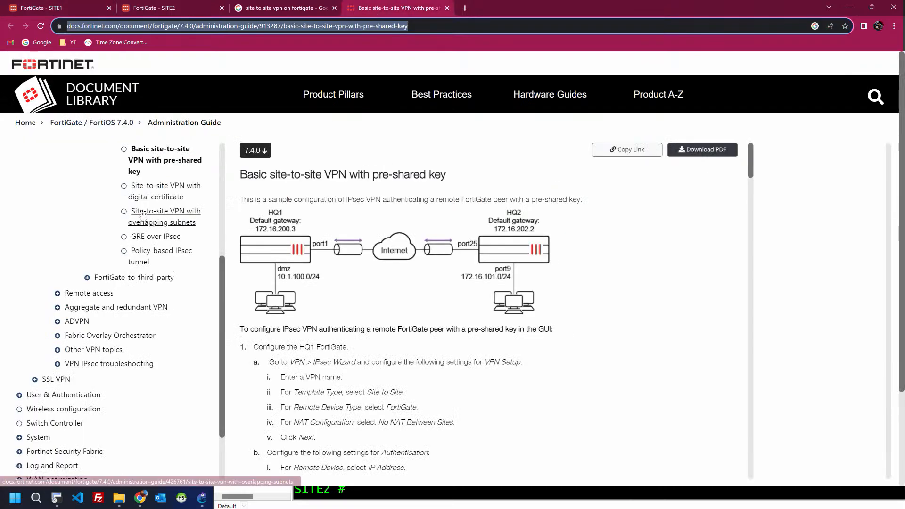
{"action": "triple_click", "coordinate": [406, 174]}
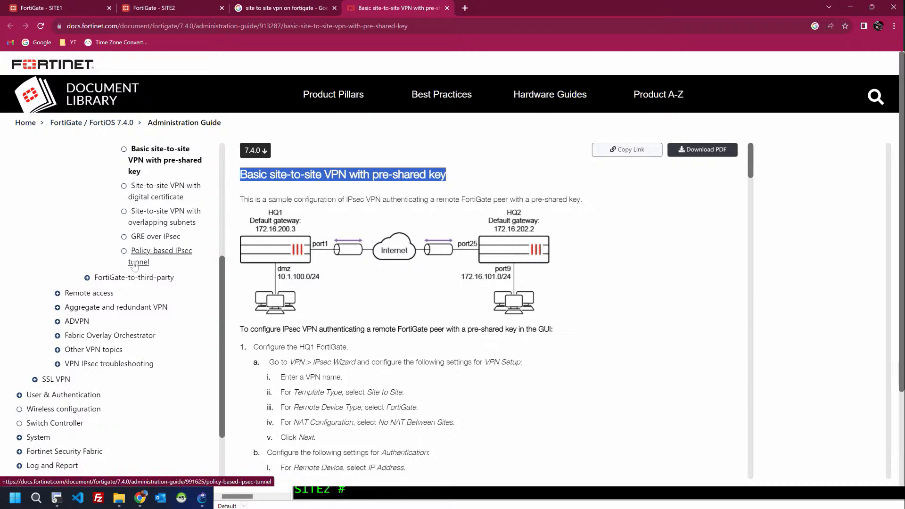
{"action": "scroll", "coordinate": [142, 249], "scroll_direction": "up", "scroll_amount": 2}
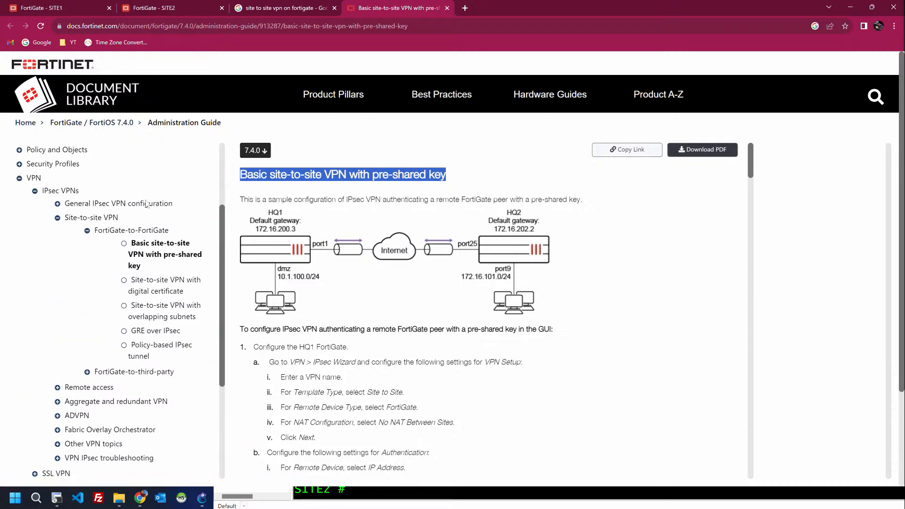
Step: Back in SITE1's wizard, set the local interface to LAN (port2)
{"action": "left_click", "coordinate": [58, 6]}
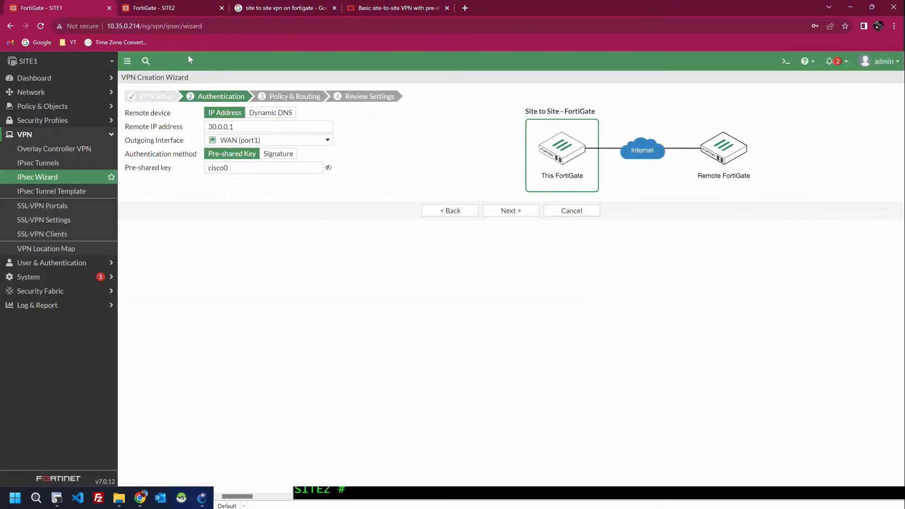
{"action": "double_click", "coordinate": [218, 168]}
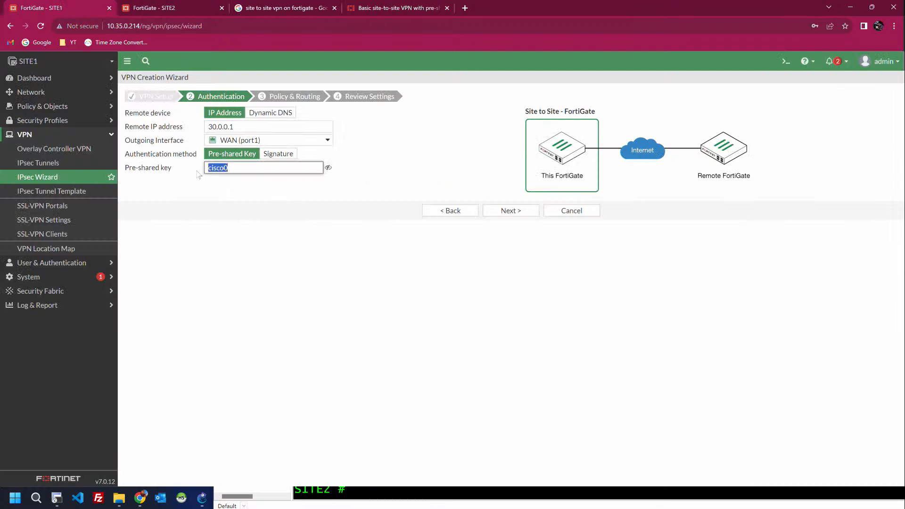
{"action": "left_click", "coordinate": [424, 151]}
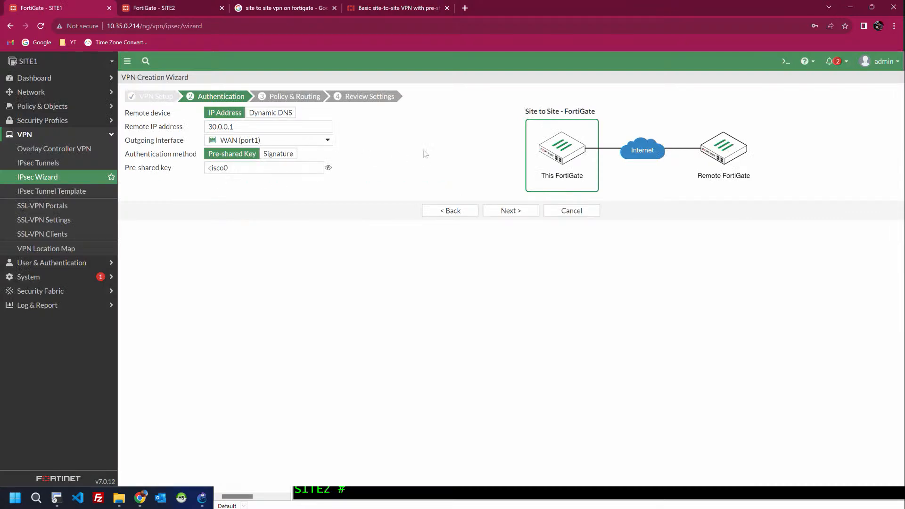
{"action": "left_click", "coordinate": [502, 210]}
{"action": "left_click", "coordinate": [211, 115]}
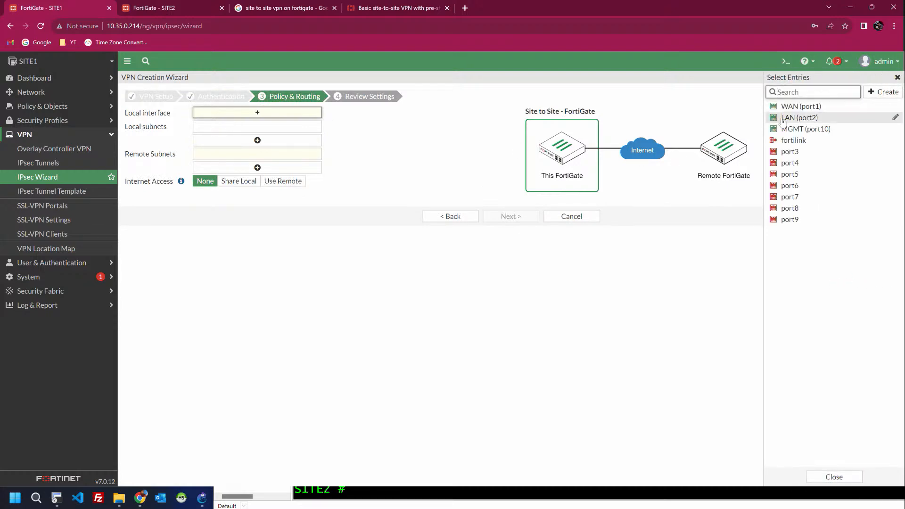
{"action": "left_click", "coordinate": [784, 119]}
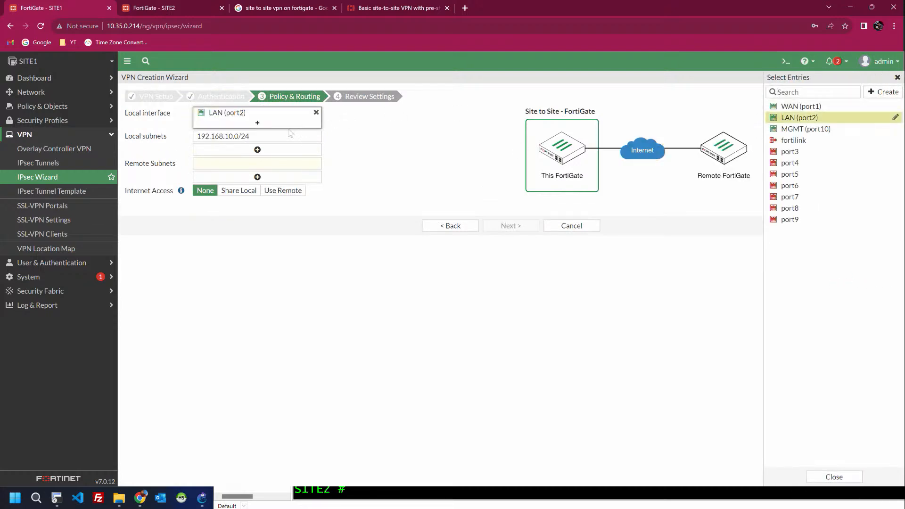
Step: Map local 192.168.10.0/24 to remote subnet 192.168.20.0/24 and reach Review Settings
{"action": "left_click_drag", "start_coordinate": [251, 136], "coordinate": [196, 136]}
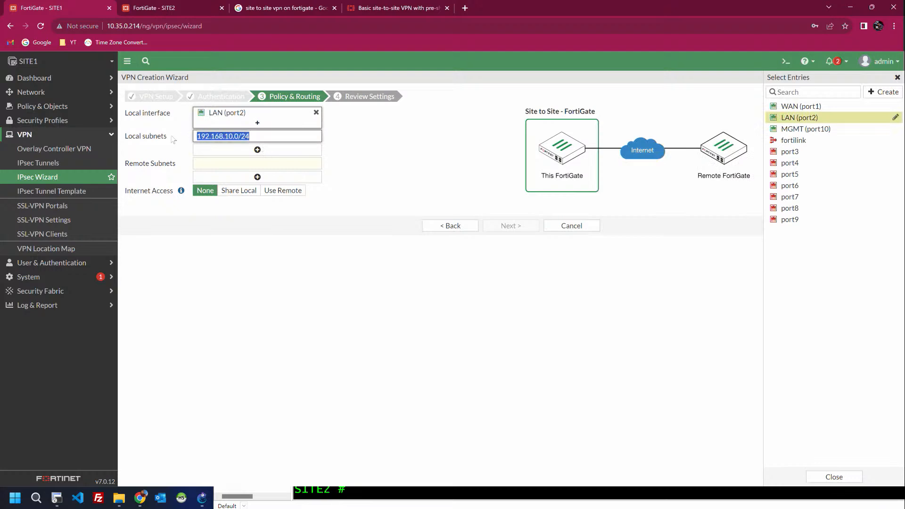
{"action": "left_click", "coordinate": [206, 164]}
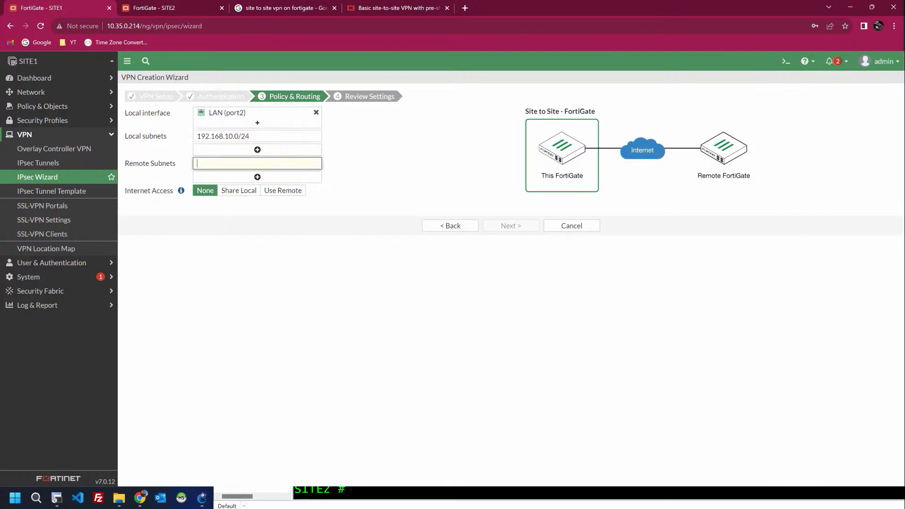
{"action": "type", "text": "192.168.20.0"}
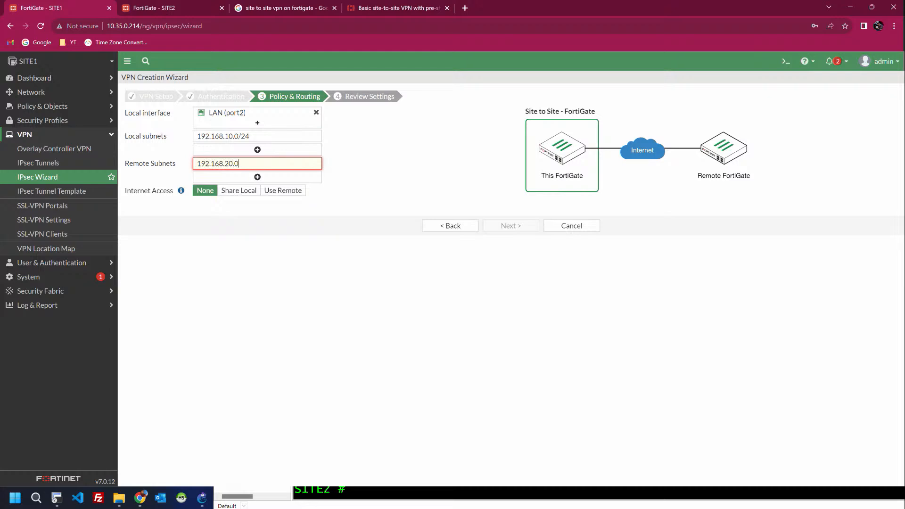
{"action": "type", "text": "/24"}
{"action": "left_click", "coordinate": [398, 170]}
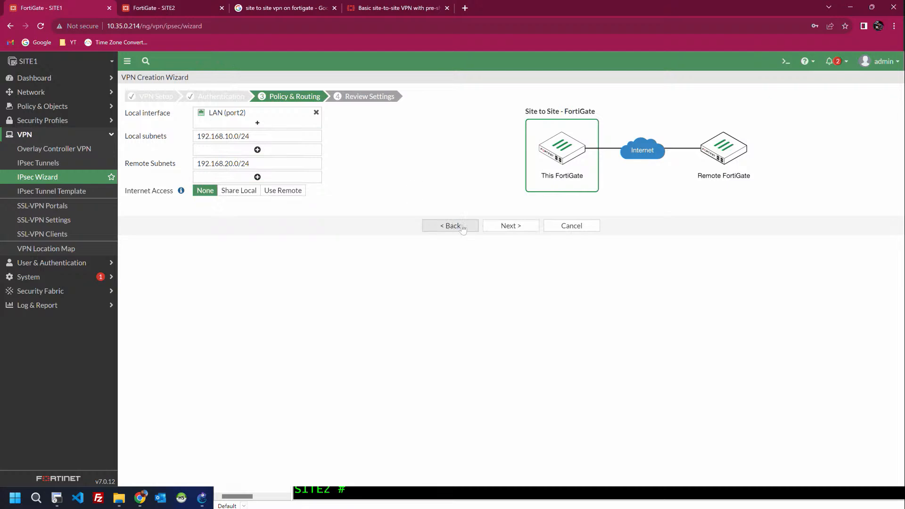
{"action": "left_click", "coordinate": [499, 230]}
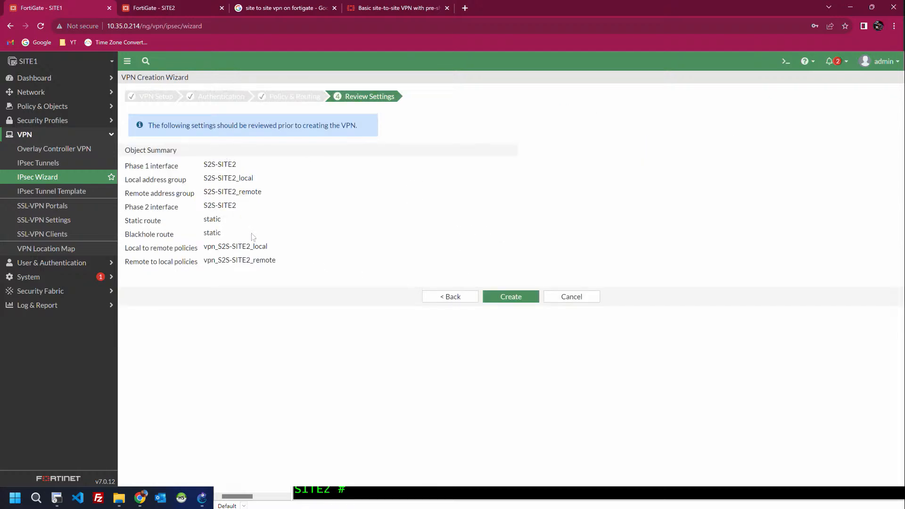
Step: Create the S2S-SITE2 VPN and confirm it's listed Inactive on WAN (port1)
{"action": "left_click_drag", "start_coordinate": [277, 254], "coordinate": [127, 166]}
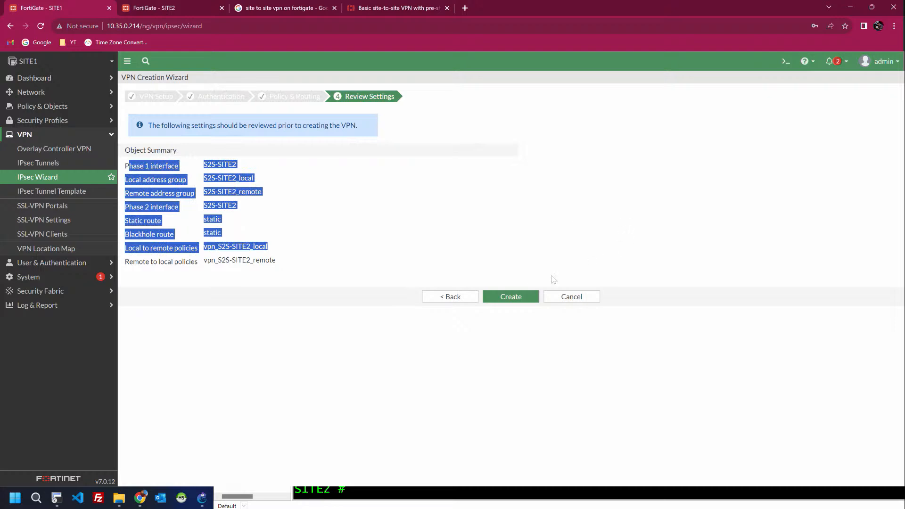
{"action": "left_click", "coordinate": [523, 297]}
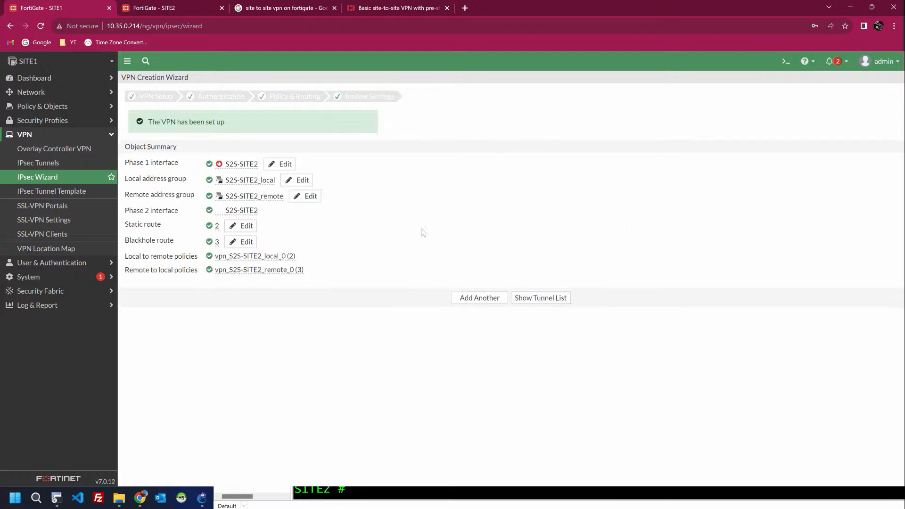
{"action": "left_click", "coordinate": [37, 165]}
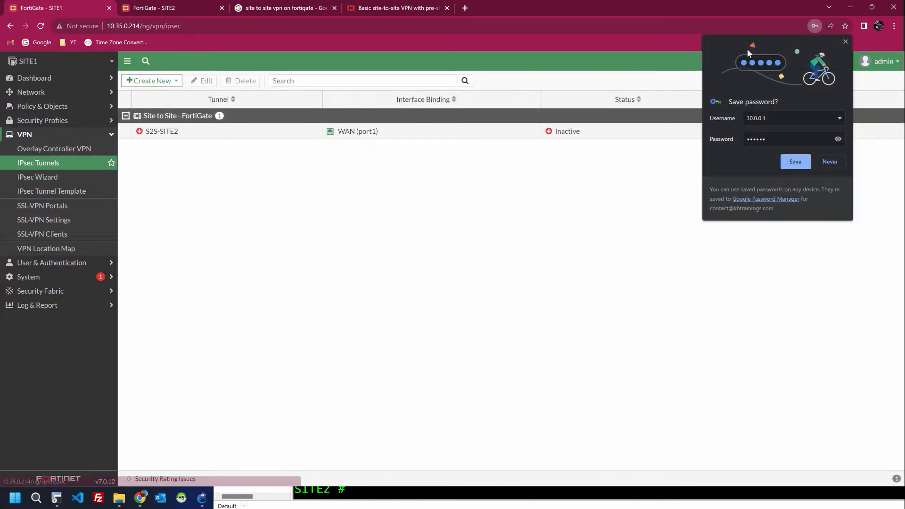
{"action": "left_click", "coordinate": [844, 41]}
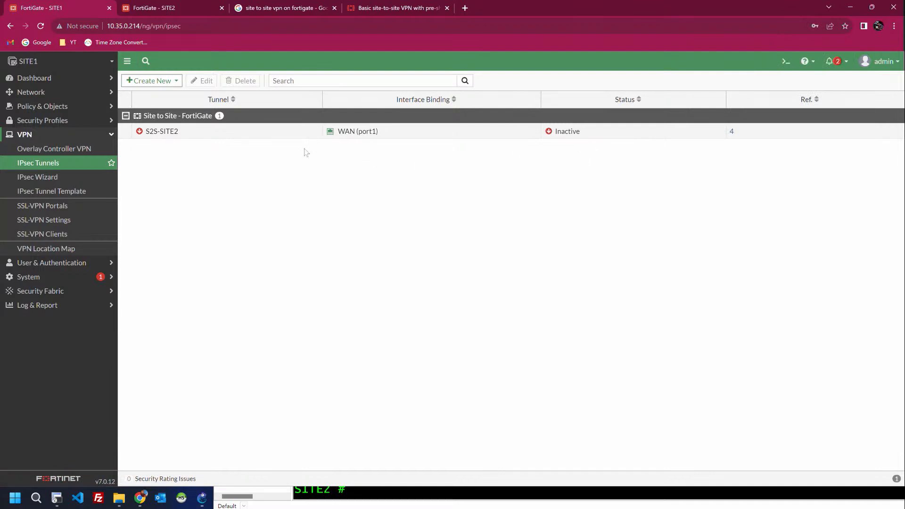
Step: On SITE2's FortiGate, start a new IPsec tunnel wizard named S2S-SITE1
{"action": "left_click", "coordinate": [168, 4]}
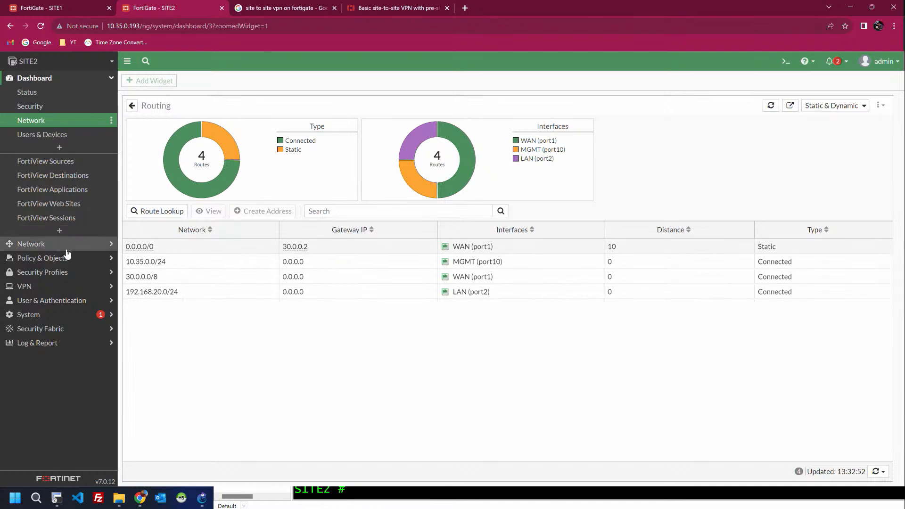
{"action": "left_click", "coordinate": [57, 288]}
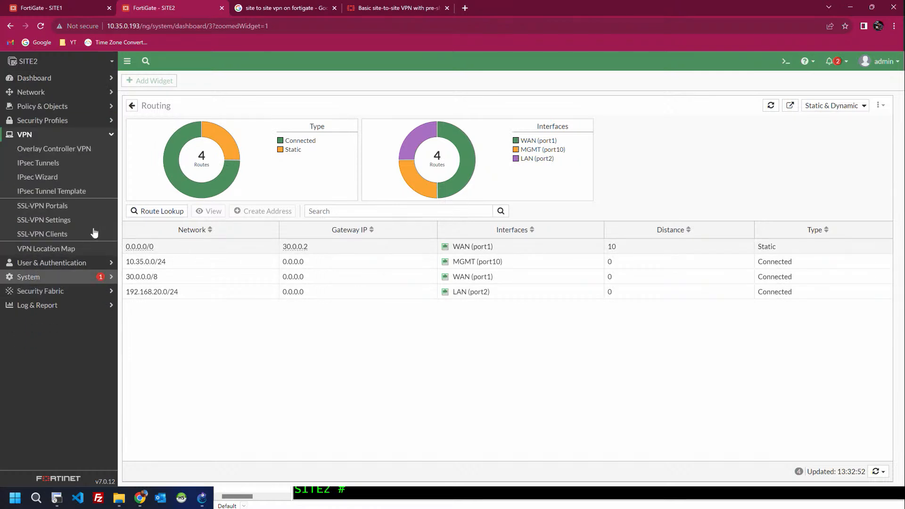
{"action": "left_click", "coordinate": [45, 169]}
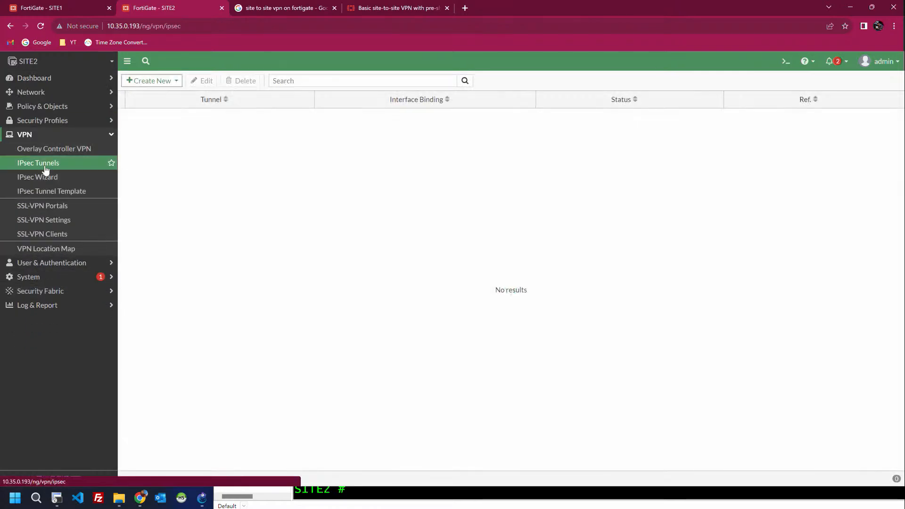
{"action": "left_click", "coordinate": [150, 80]}
{"action": "left_click", "coordinate": [146, 94]}
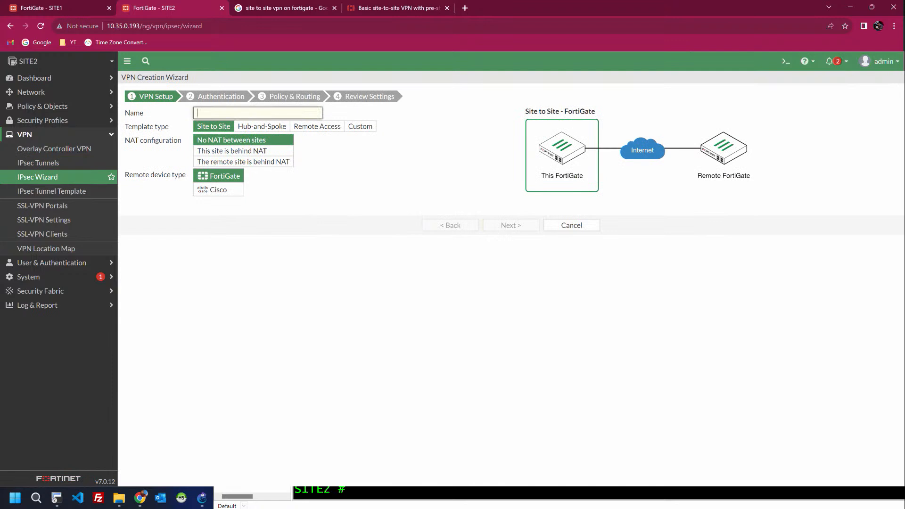
{"action": "type", "text": "S2S-SITE1"}
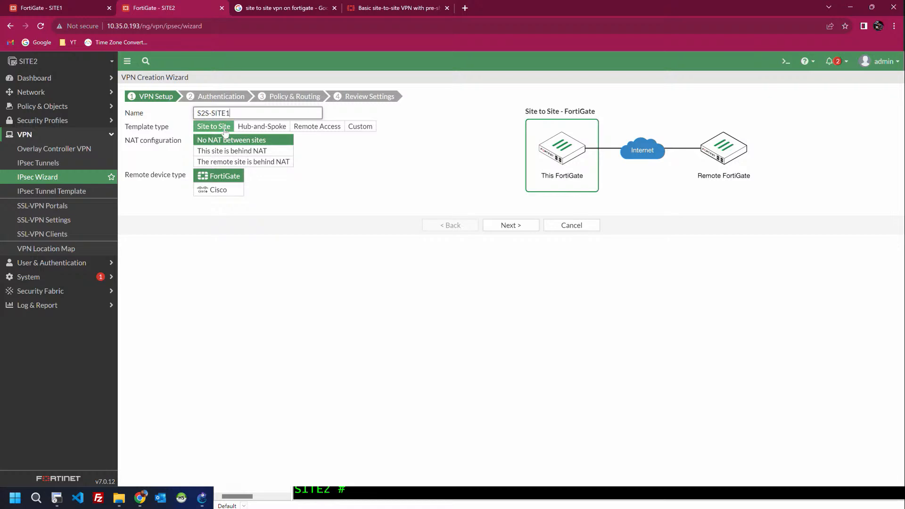
Step: Set remote peer IP 20.0.0.1 with WAN (port1) as the outgoing interface
{"action": "left_click", "coordinate": [509, 226]}
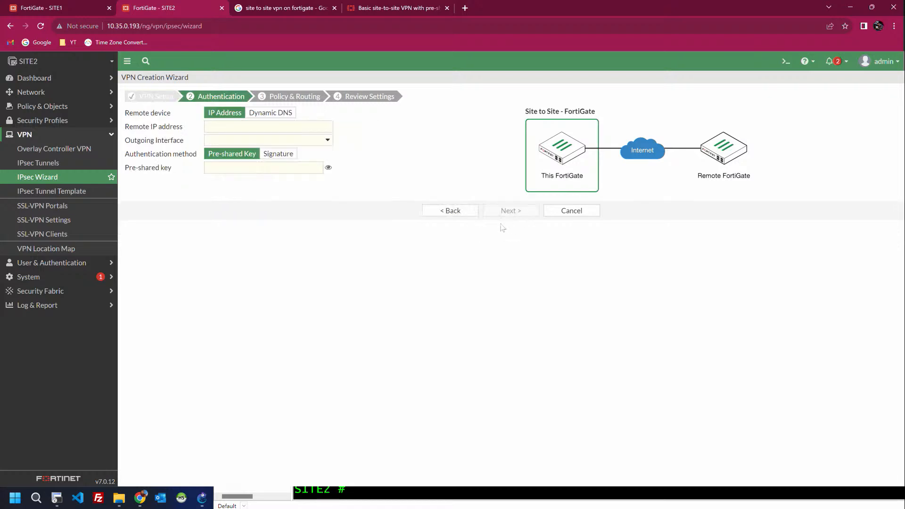
{"action": "left_click", "coordinate": [268, 127]}
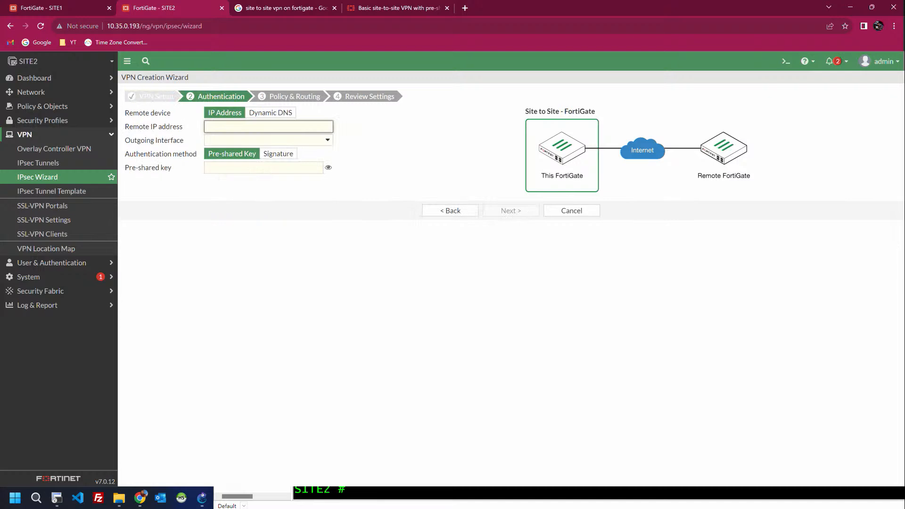
{"action": "type", "text": "20.0.0.1"}
{"action": "key", "text": "Tab"}
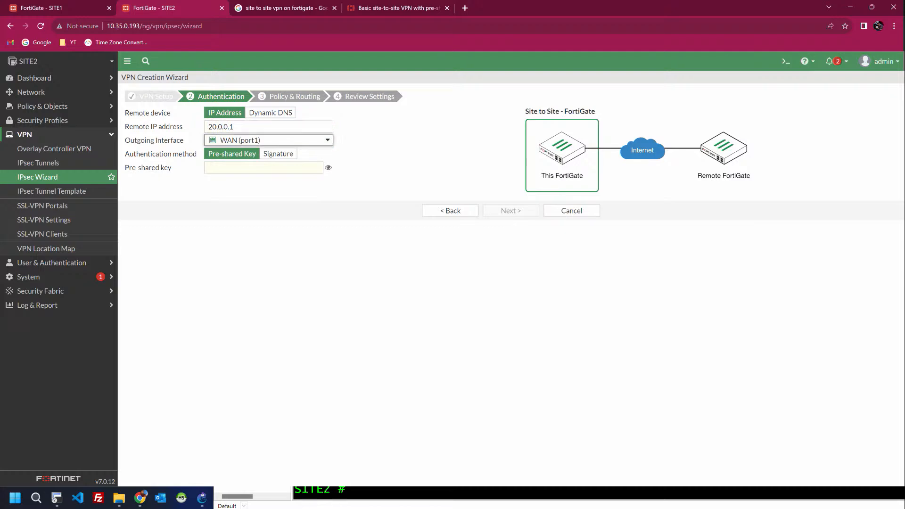
Step: Enter the pre-shared key, check it with the eye toggle, and continue to Policy & Routing
{"action": "left_click", "coordinate": [243, 167]}
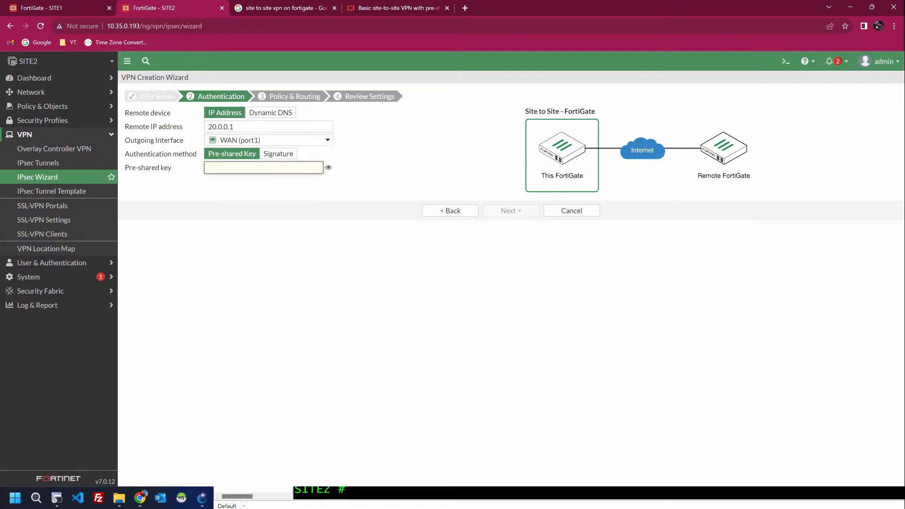
{"action": "type", "text": "123456"}
{"action": "left_click", "coordinate": [329, 168]}
{"action": "left_click", "coordinate": [330, 168]}
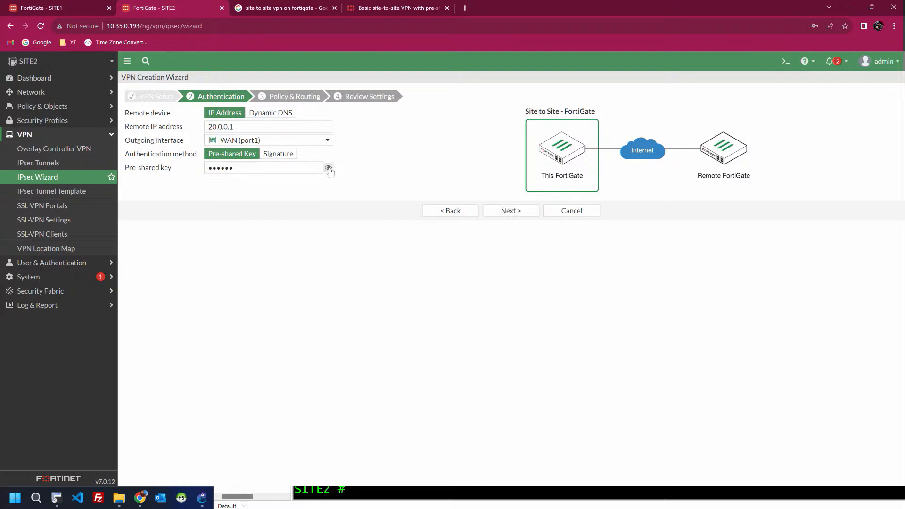
{"action": "left_click", "coordinate": [329, 169]}
{"action": "left_click", "coordinate": [329, 168]}
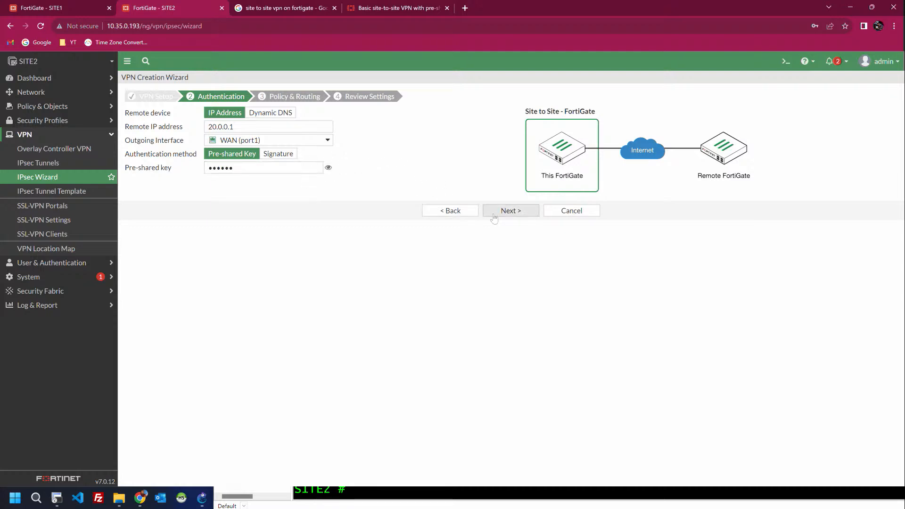
{"action": "left_click", "coordinate": [509, 215]}
{"action": "left_click", "coordinate": [213, 112]}
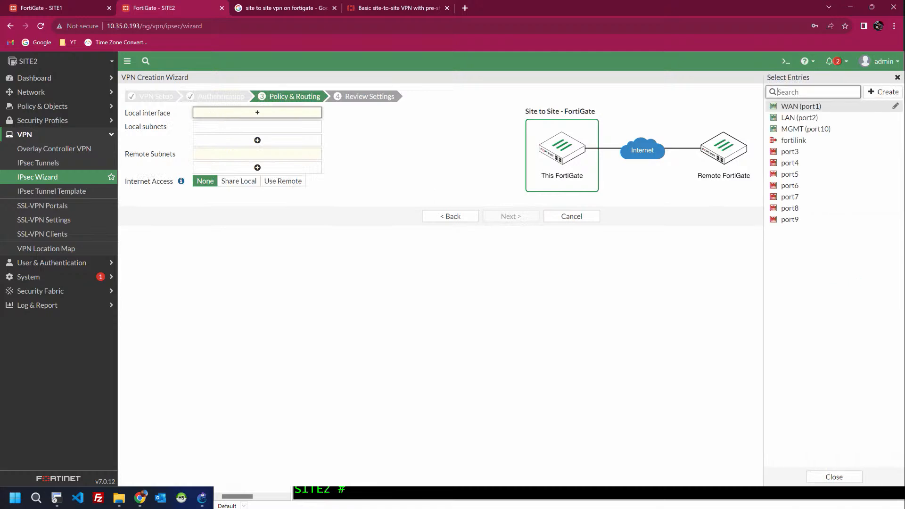
Step: Tunnel SITE2's LAN (port2) 192.168.20.0/24 to remote 192.168.10.0/24 and reach Review Settings
{"action": "left_click", "coordinate": [799, 118]}
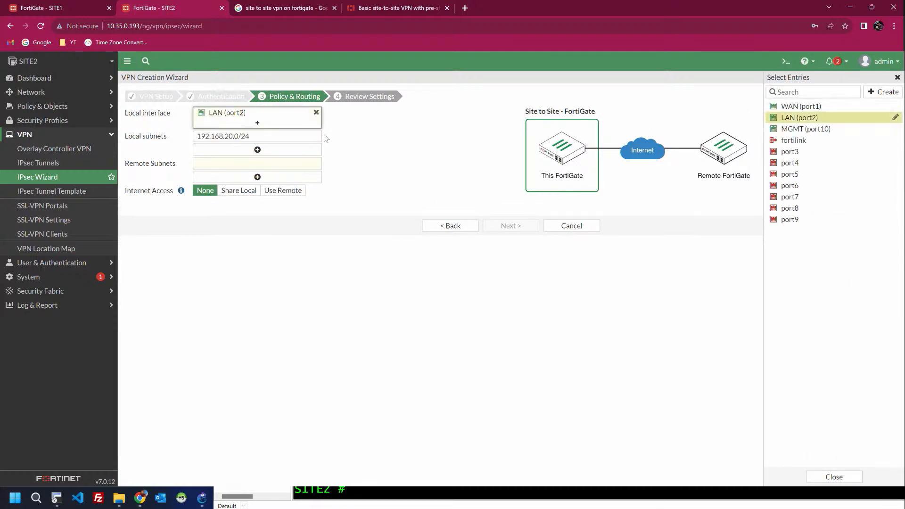
{"action": "left_click", "coordinate": [384, 137]}
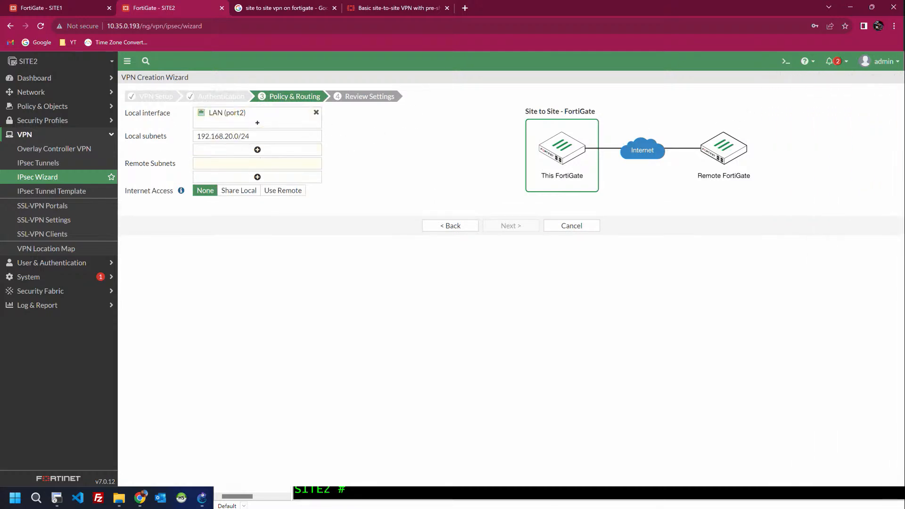
{"action": "left_click", "coordinate": [220, 163]}
{"action": "type", "text": "192.168"}
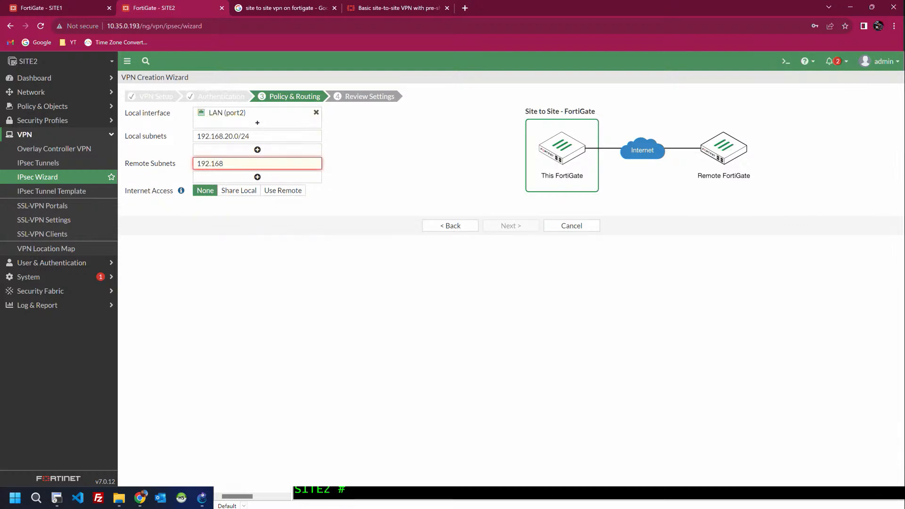
{"action": "type", "text": "910.0/24"}
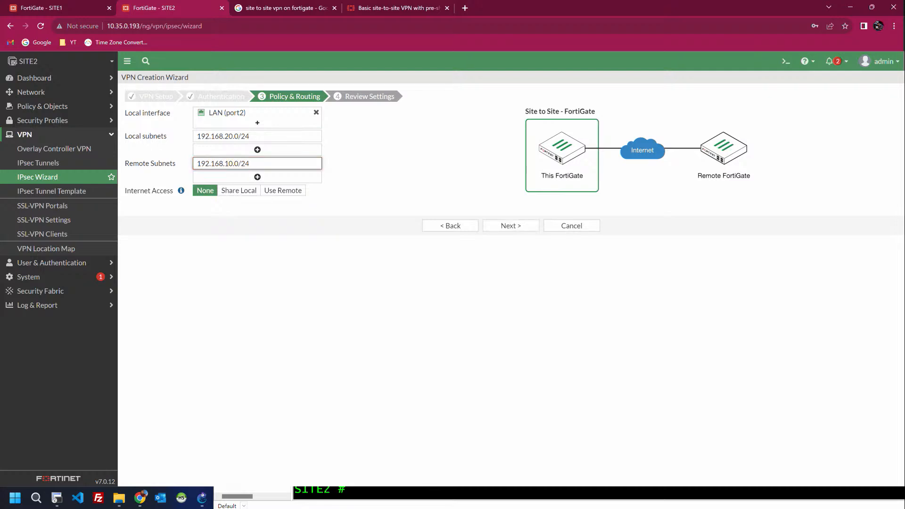
{"action": "left_click", "coordinate": [449, 181]}
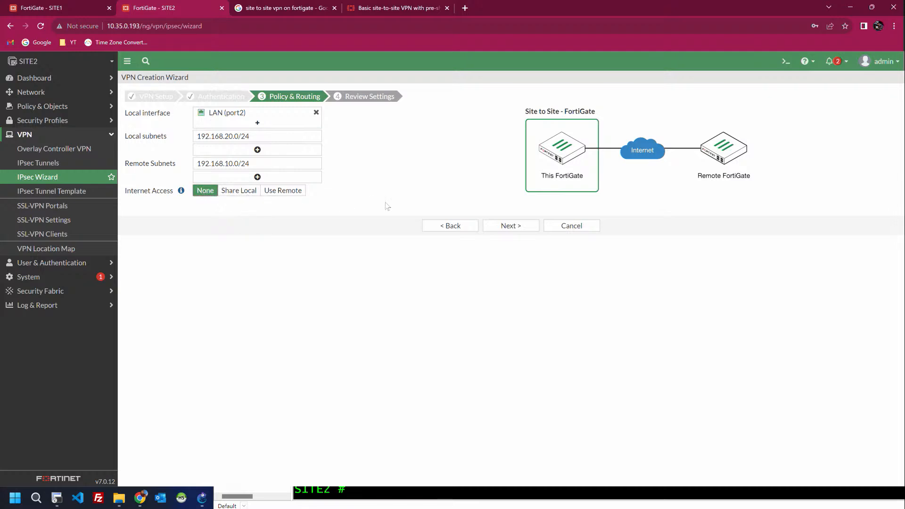
{"action": "left_click", "coordinate": [491, 231]}
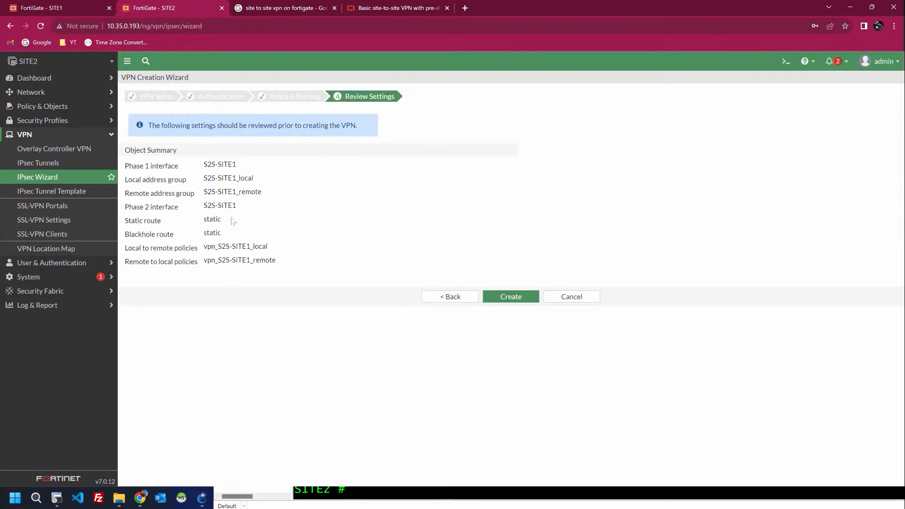
Step: Review SITE2's VPN object summary and check SITE1's S2S-SITE2 tunnel in its IPsec monitor
{"action": "left_click_drag", "start_coordinate": [278, 262], "coordinate": [123, 150]}
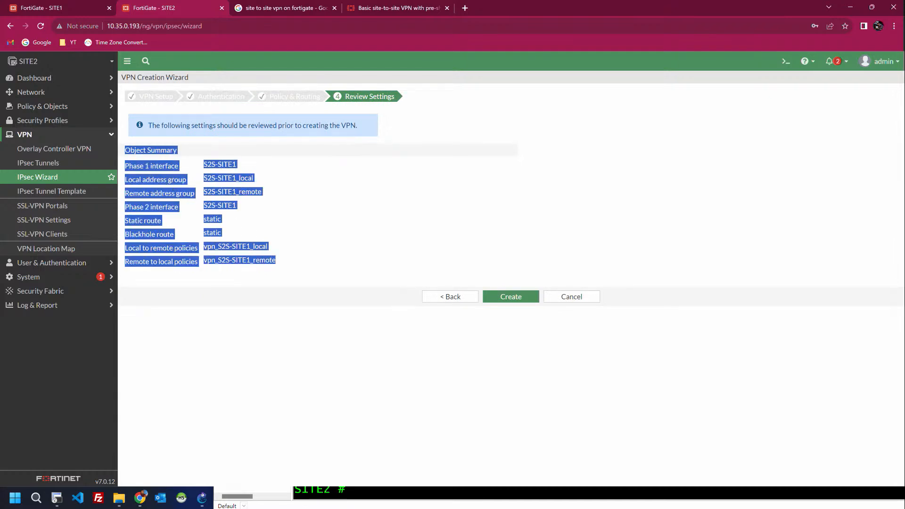
{"action": "left_click", "coordinate": [47, 8]}
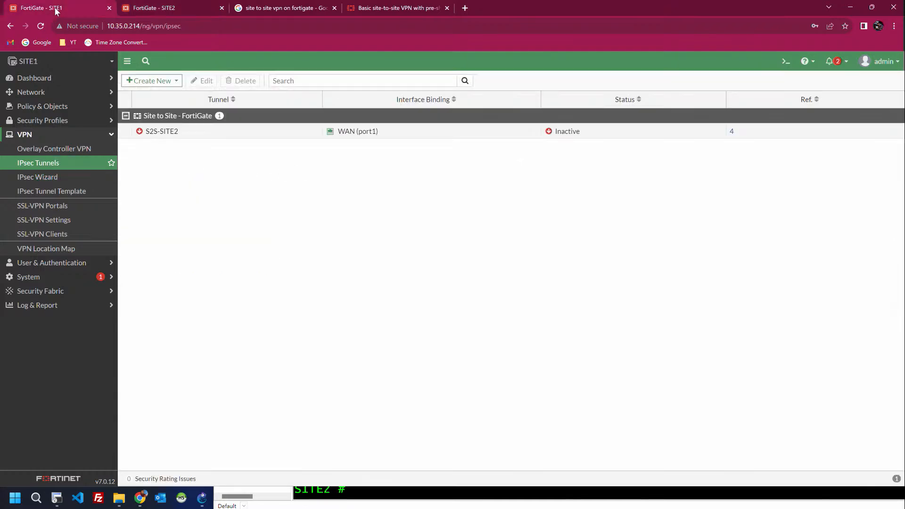
{"action": "right_click", "coordinate": [562, 136]}
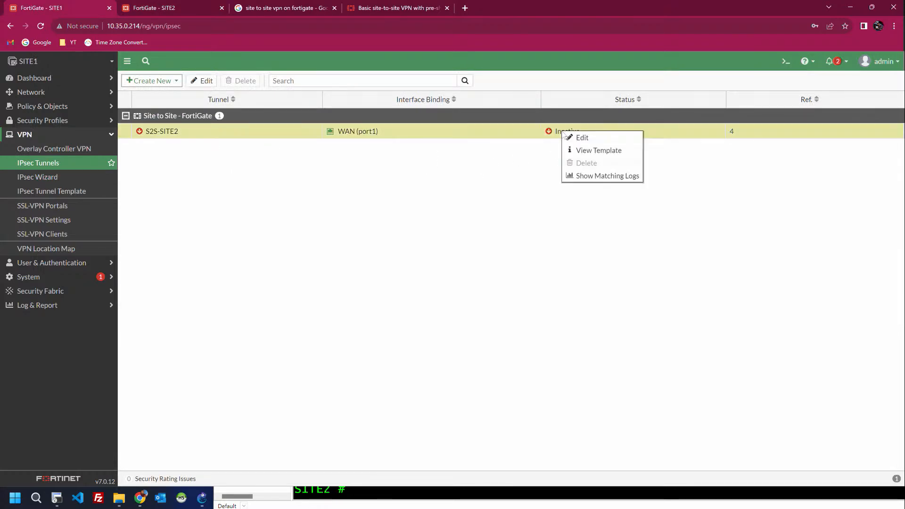
{"action": "left_click", "coordinate": [562, 137]}
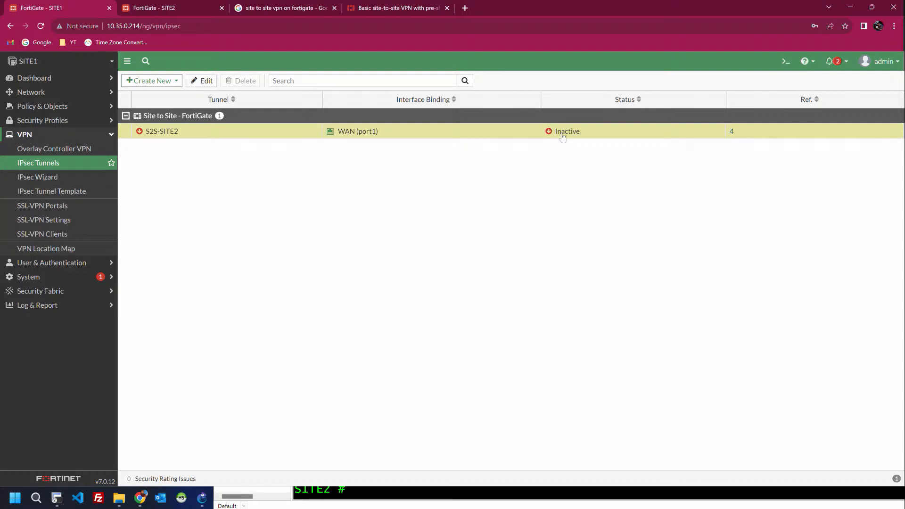
{"action": "left_click", "coordinate": [563, 136]}
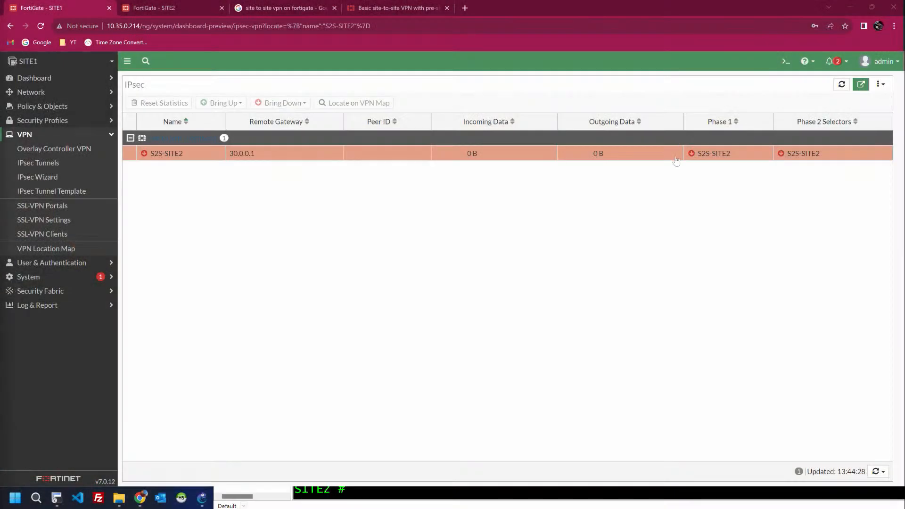
{"action": "left_click", "coordinate": [138, 12]}
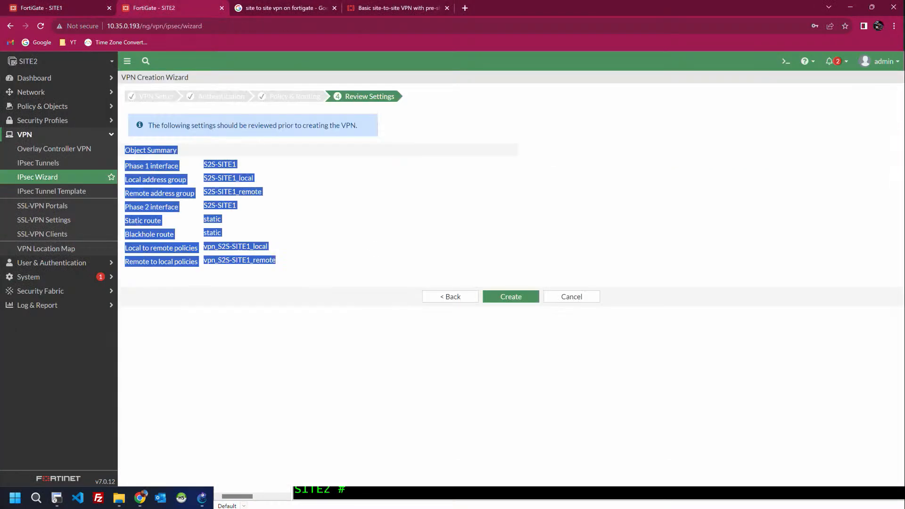
Step: Create SITE2's S2S-SITE1 VPN, then bring up all Phase 2 selectors of SITE1's S2S-SITE2 tunnel
{"action": "left_click", "coordinate": [511, 298]}
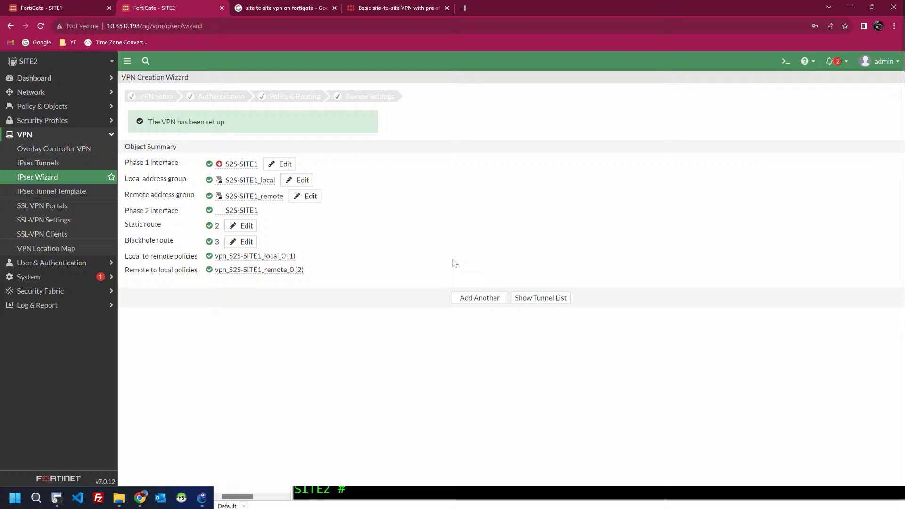
{"action": "left_click", "coordinate": [79, 7]}
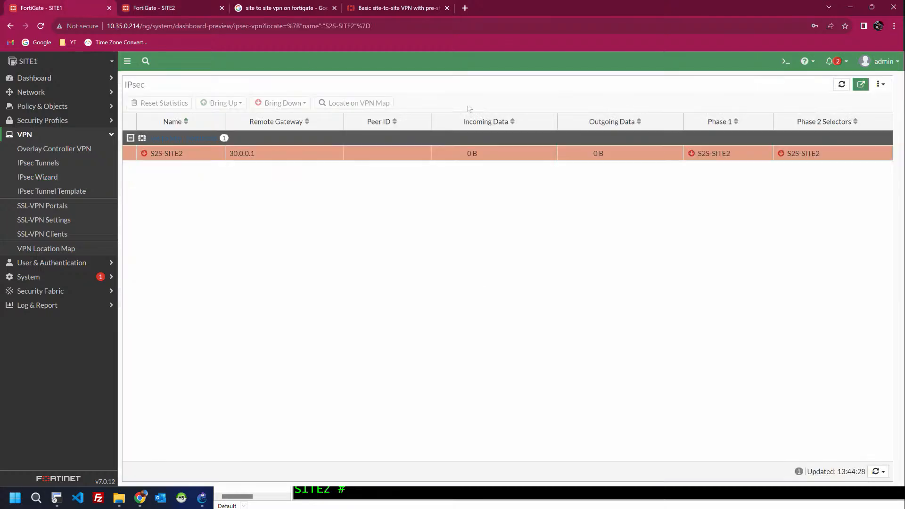
{"action": "left_click", "coordinate": [673, 158]}
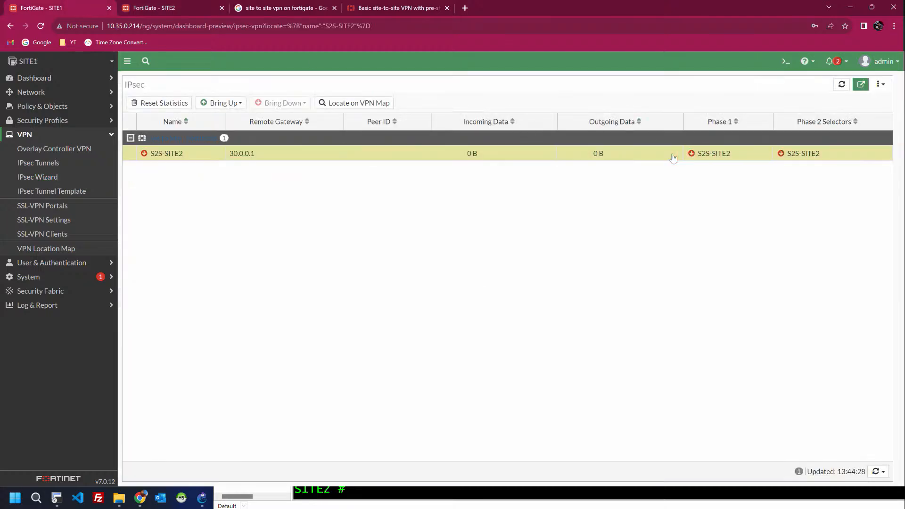
{"action": "right_click", "coordinate": [680, 153]}
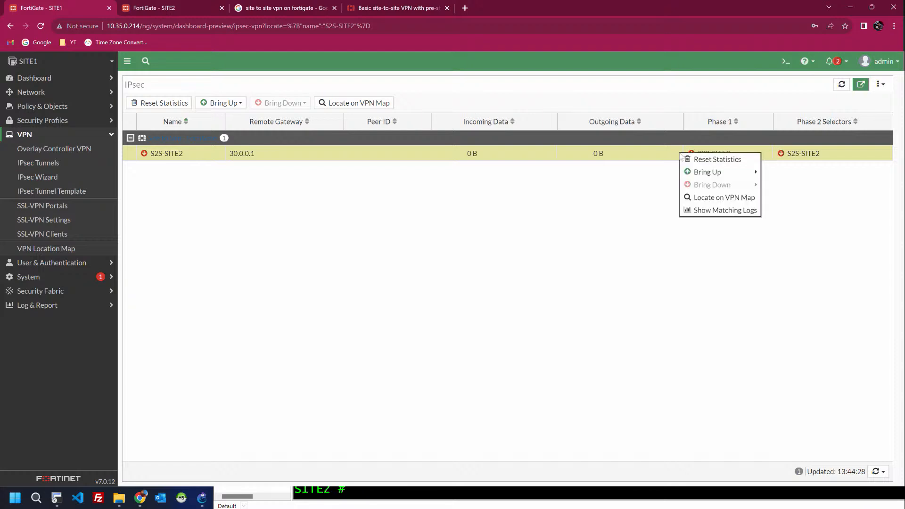
{"action": "mouse_move", "coordinate": [695, 174]}
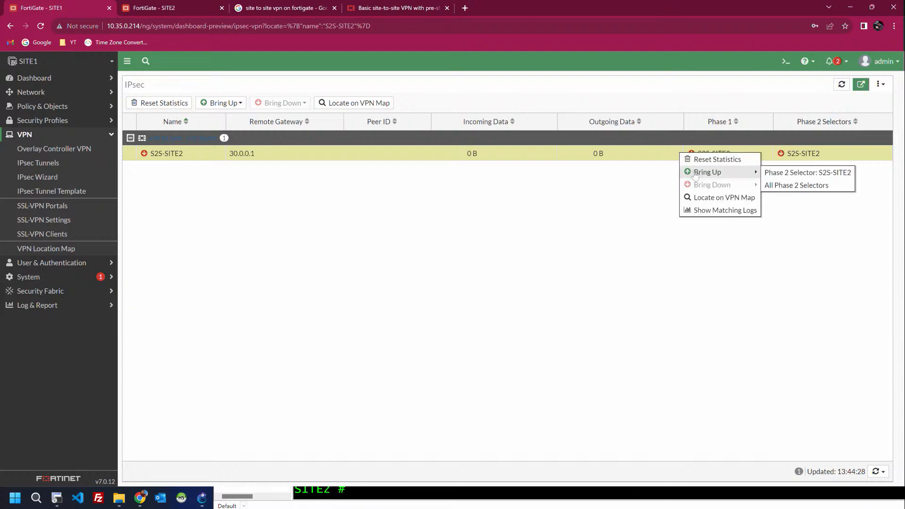
{"action": "left_click", "coordinate": [799, 186]}
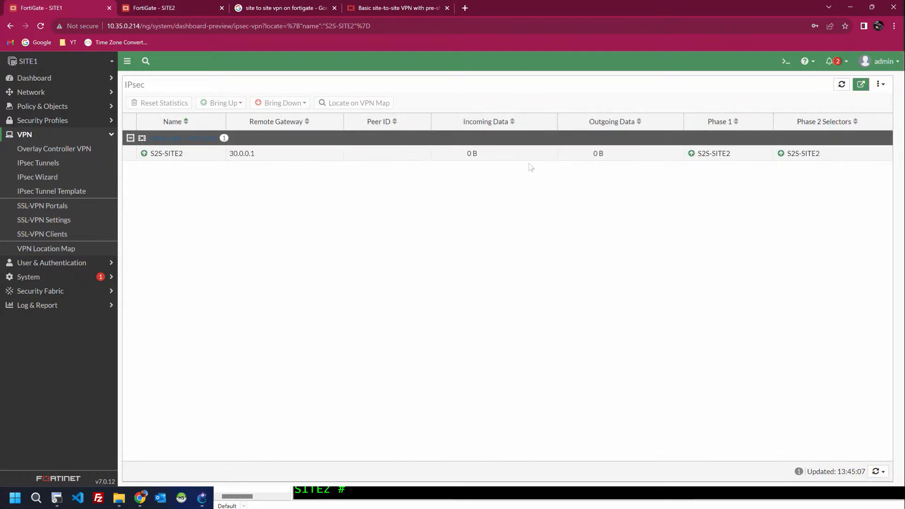
Step: Confirm SITE2's S2S-SITE1 tunnel is listed as Up on WAN (port1), leaving its settings unchanged
{"action": "left_click", "coordinate": [186, 7]}
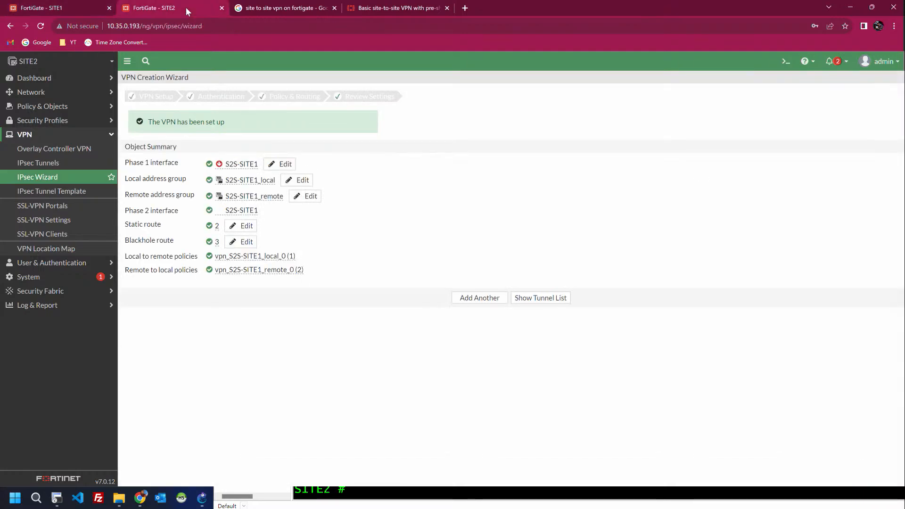
{"action": "left_click", "coordinate": [55, 162]}
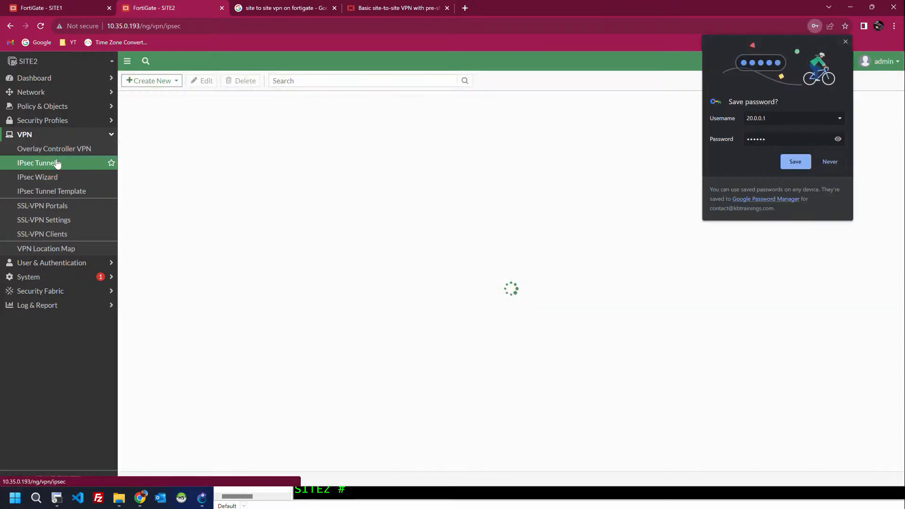
{"action": "left_click", "coordinate": [845, 41]}
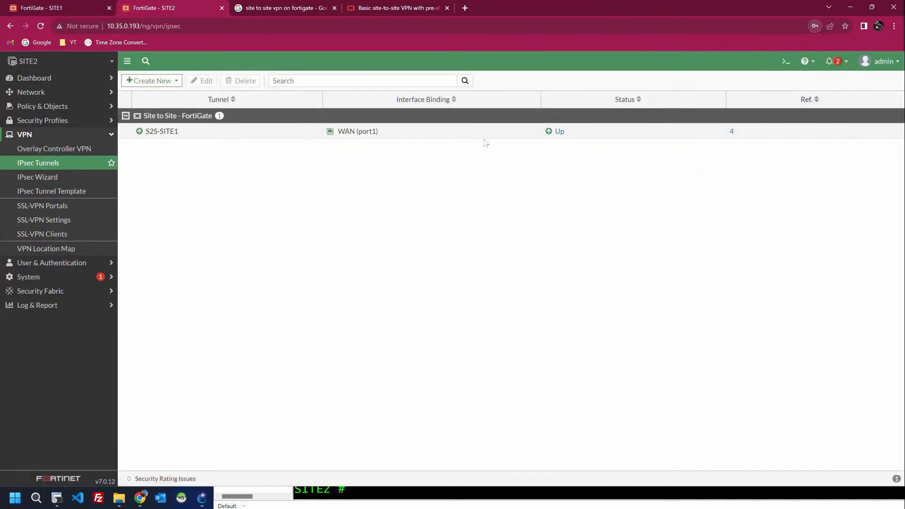
{"action": "double_click", "coordinate": [537, 132]}
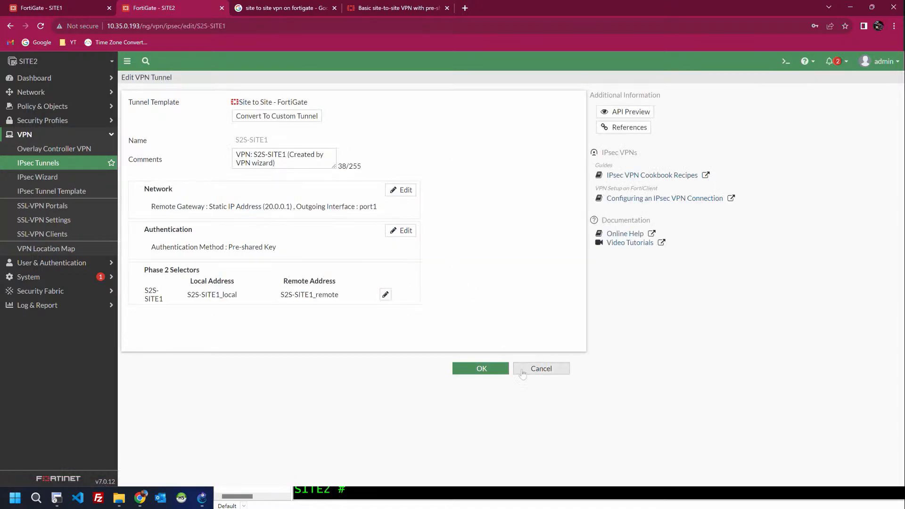
{"action": "left_click", "coordinate": [536, 369]}
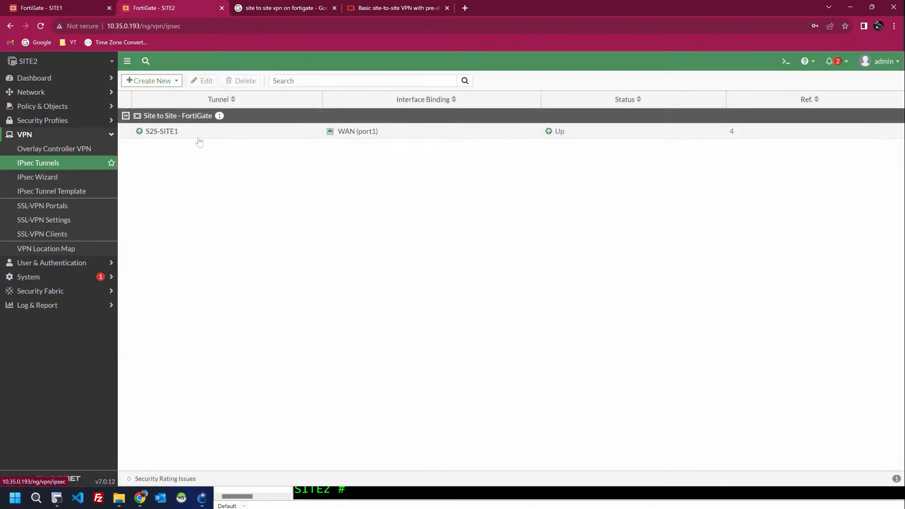
{"action": "left_click", "coordinate": [216, 135]}
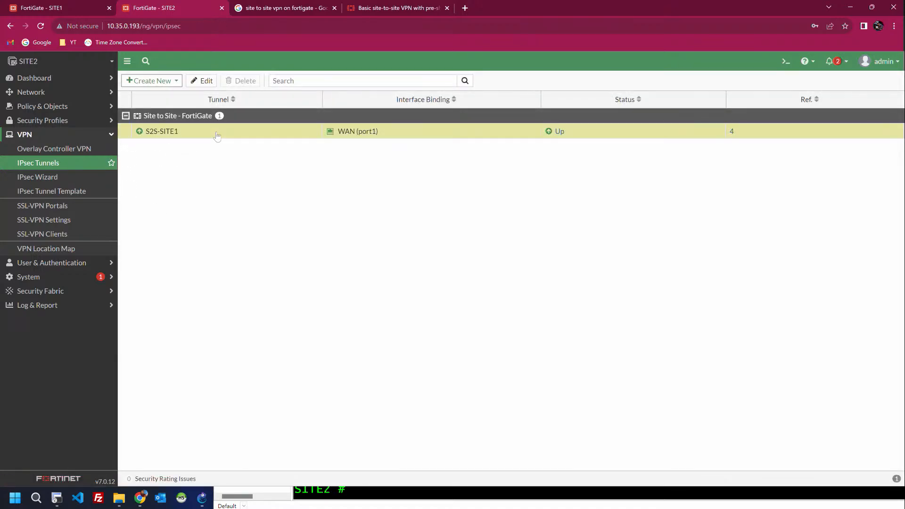
{"action": "right_click", "coordinate": [406, 132]}
{"action": "left_click", "coordinate": [392, 135]}
{"action": "left_click", "coordinate": [65, 6]}
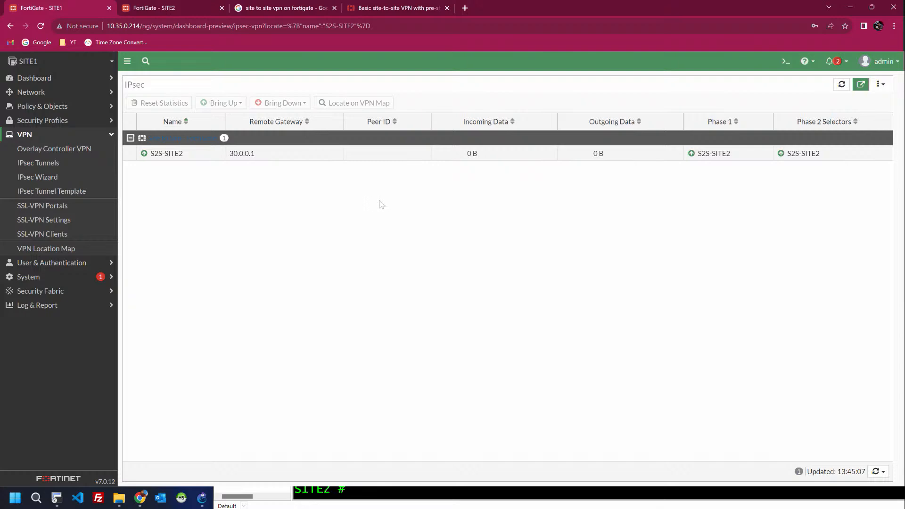
Step: Ping 192.168.20.2 from PC1's console across the tunnel
{"action": "key", "text": "alt+Tab"}
{"action": "key", "text": "alt+Tab"}
{"action": "key", "text": "alt+Tab"}
{"action": "key", "text": "alt+Tab"}
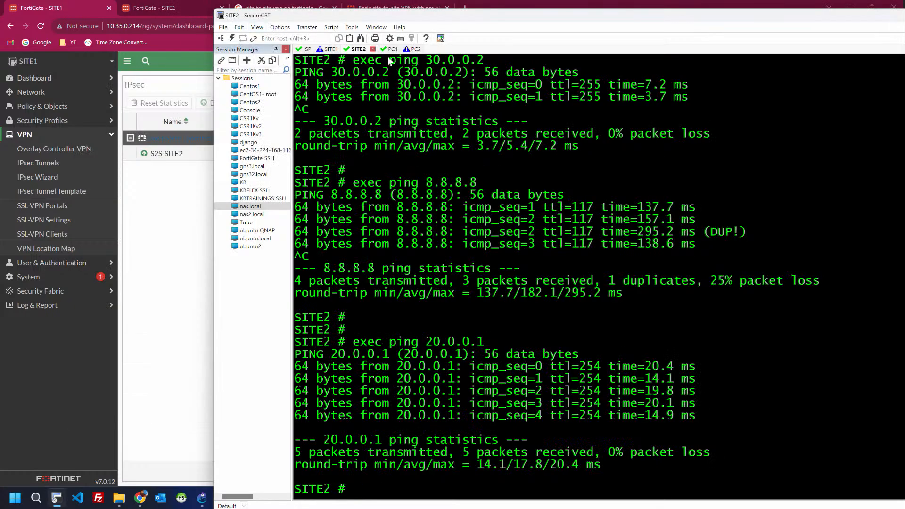
{"action": "left_click", "coordinate": [383, 49]}
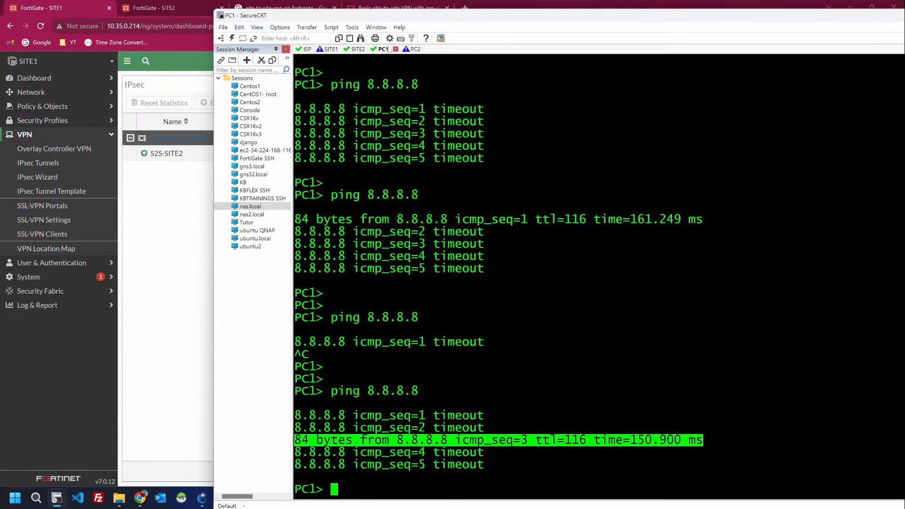
{"action": "key", "text": "Return"}
{"action": "key", "text": "Return"}
{"action": "key", "text": "Return"}
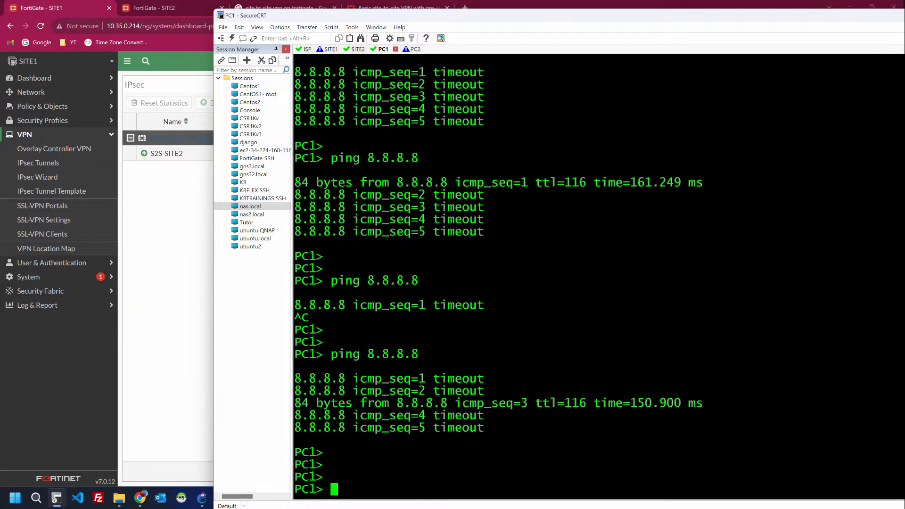
{"action": "key", "text": "Up"}
{"action": "key", "text": "BackSpace"}
{"action": "key", "text": "BackSpace"}
{"action": "key", "text": "BackSpace"}
{"action": "key", "text": "BackSpace"}
{"action": "key", "text": "BackSpace"}
{"action": "key", "text": "BackSpace"}
{"action": "key", "text": "BackSpace"}
{"action": "type", "text": "192.168.20.2"}
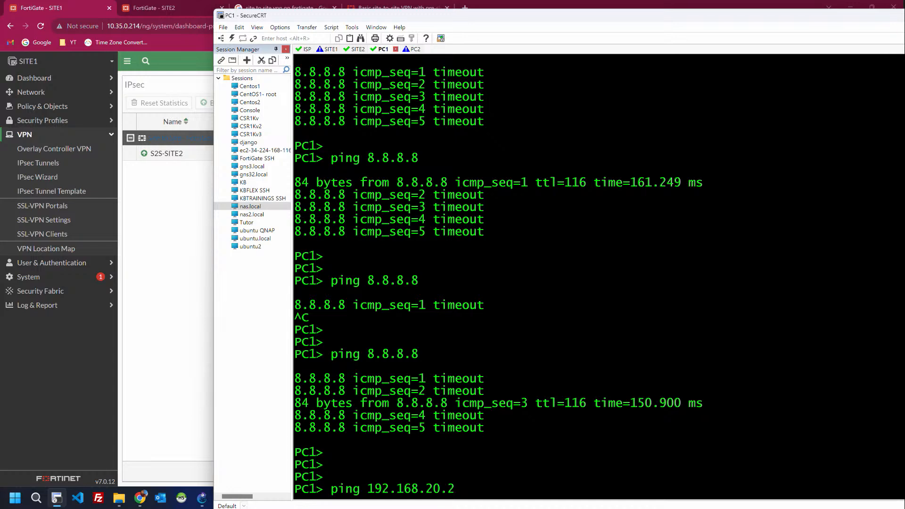
{"action": "key", "text": "Return"}
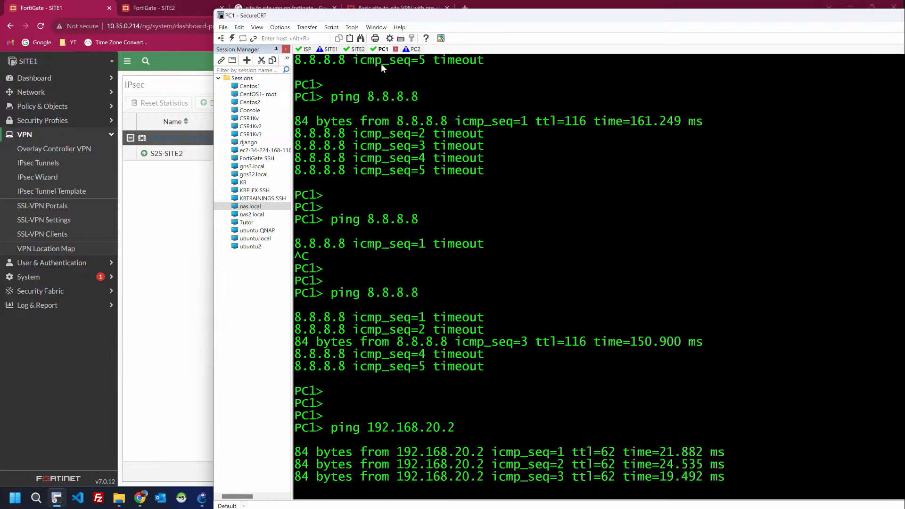
Step: Ping 192.168.10.2 from PC2's console across the tunnel
{"action": "left_click", "coordinate": [408, 49]}
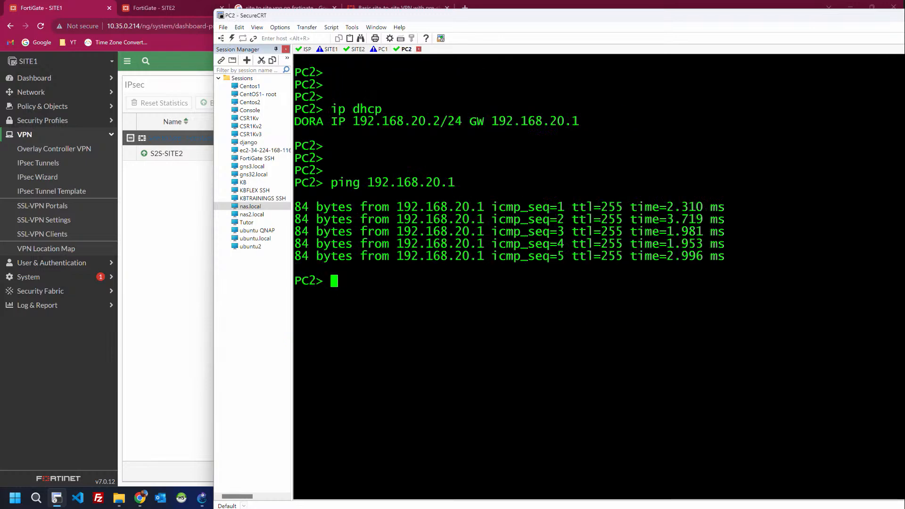
{"action": "type", "text": "ip dhcp"}
{"action": "key", "text": "Up"}
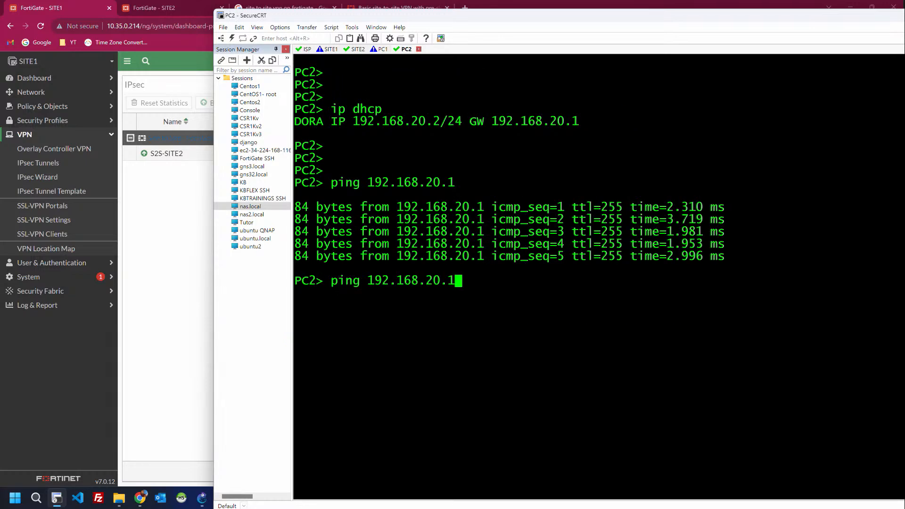
{"action": "key", "text": "BackSpace"}
{"action": "key", "text": "BackSpace"}
{"action": "key", "text": "BackSpace"}
{"action": "key", "text": "BackSpace"}
{"action": "type", "text": "10.2"}
{"action": "key", "text": "Return"}
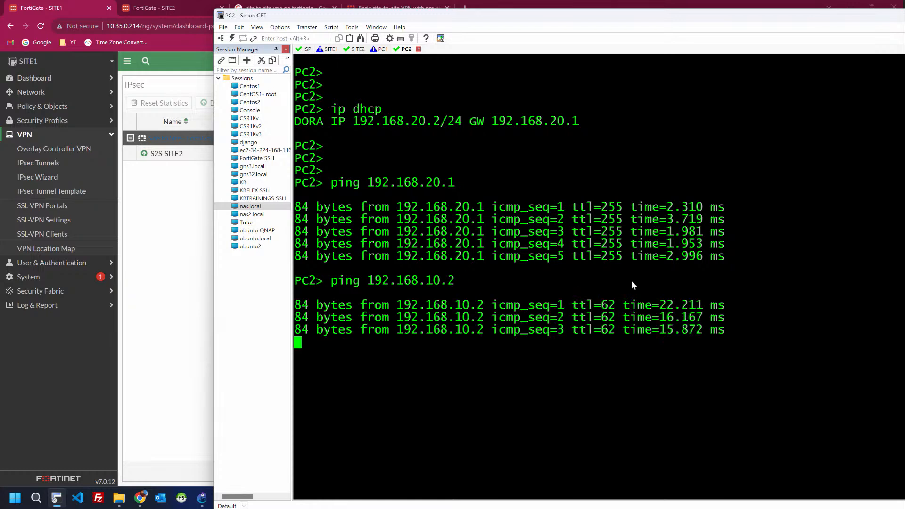
{"action": "left_click", "coordinate": [176, 186]}
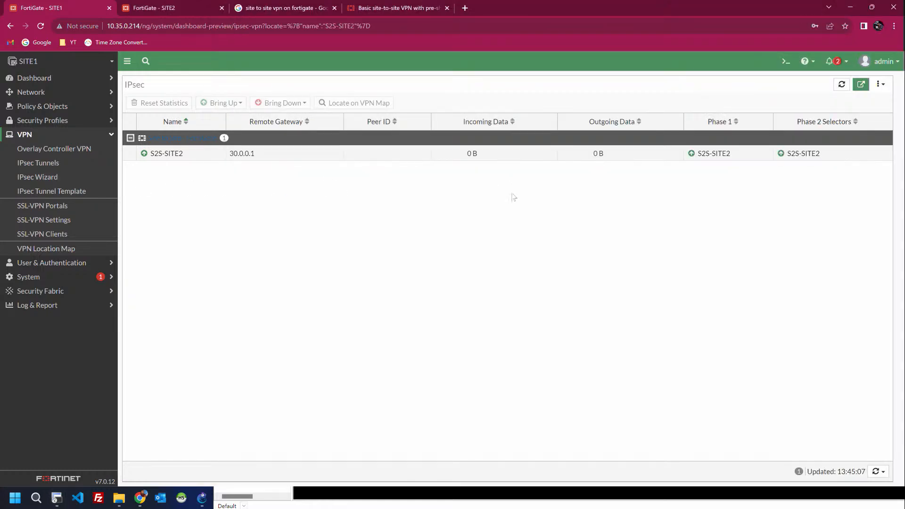
Step: Refresh tunnel traffic to 840 B, then view SITE1's full routing table from the Network dashboard
{"action": "left_click", "coordinate": [841, 85]}
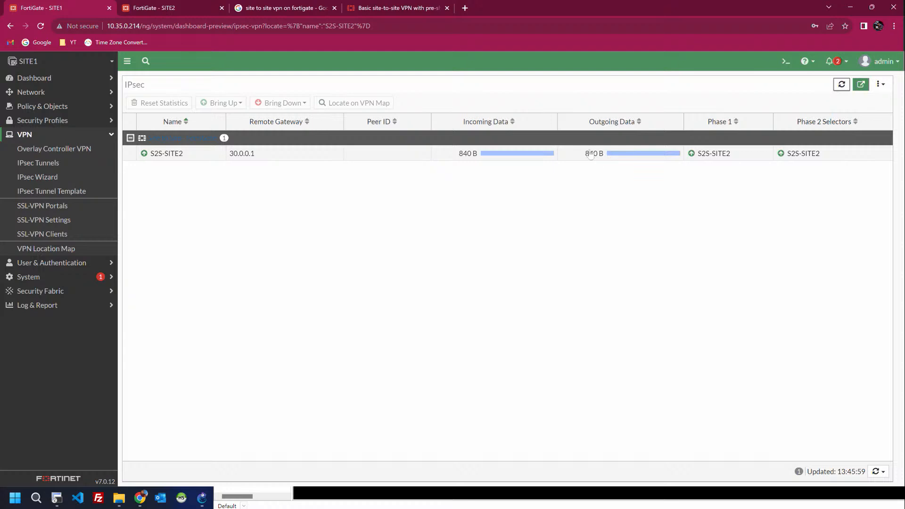
{"action": "left_click", "coordinate": [31, 92]}
{"action": "left_click", "coordinate": [36, 80]}
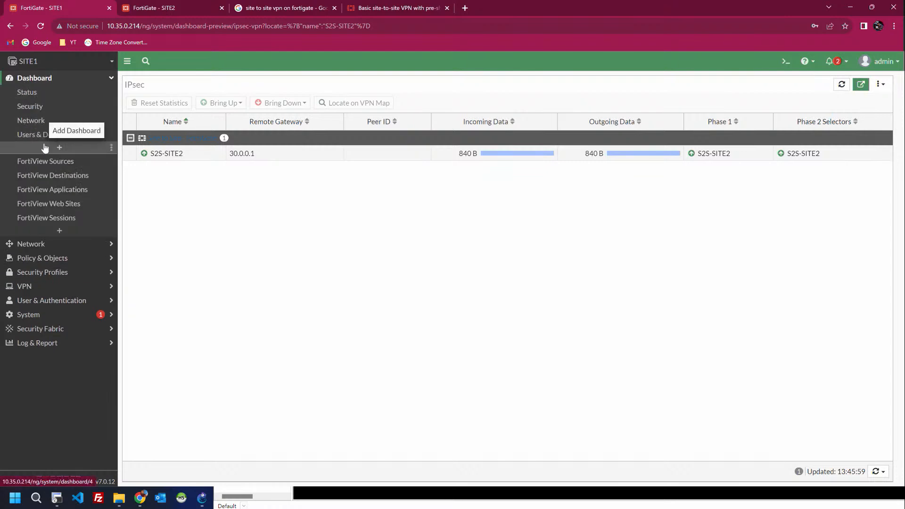
{"action": "left_click", "coordinate": [37, 121]}
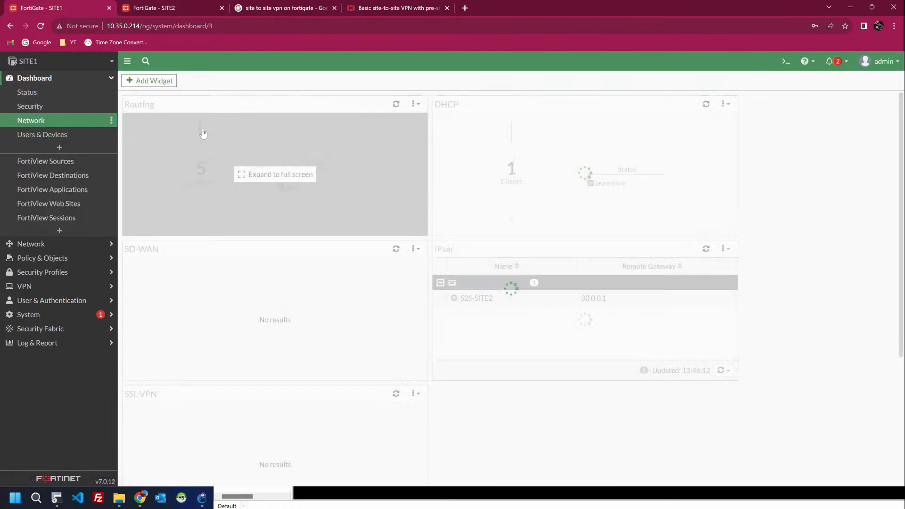
{"action": "left_click", "coordinate": [244, 156]}
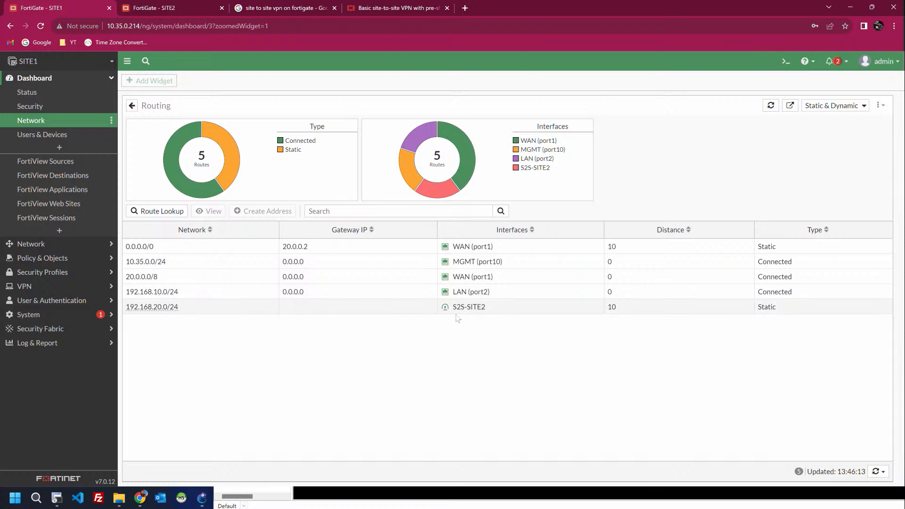
{"action": "mouse_move", "coordinate": [471, 309]}
{"action": "left_click", "coordinate": [47, 286]}
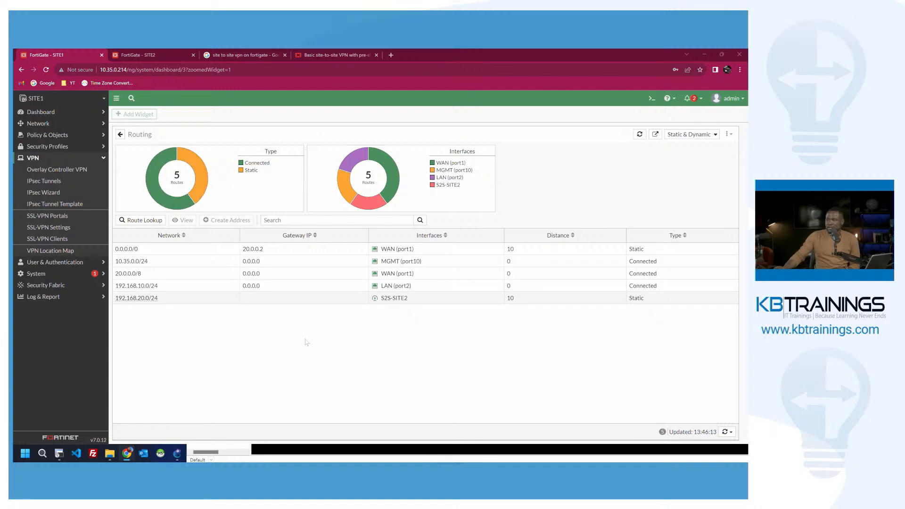
{"action": "left_click", "coordinate": [305, 340]}
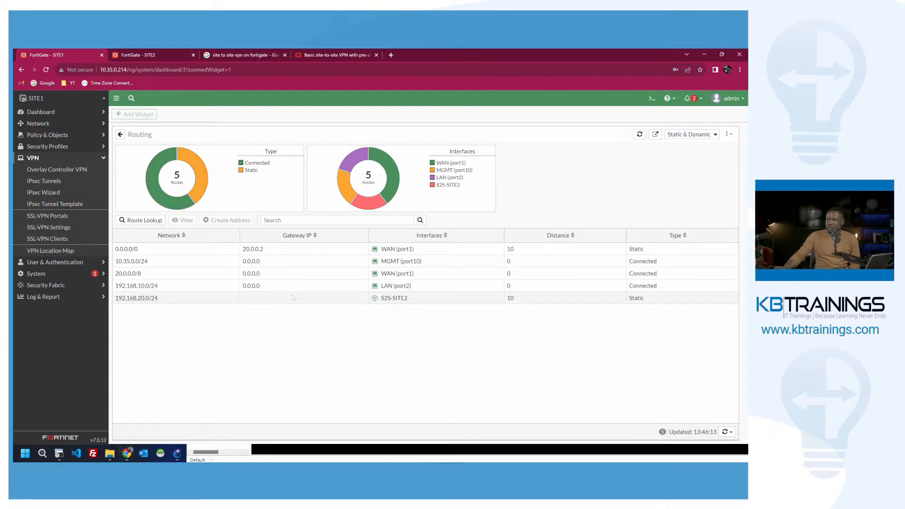
{"action": "left_click", "coordinate": [47, 113]}
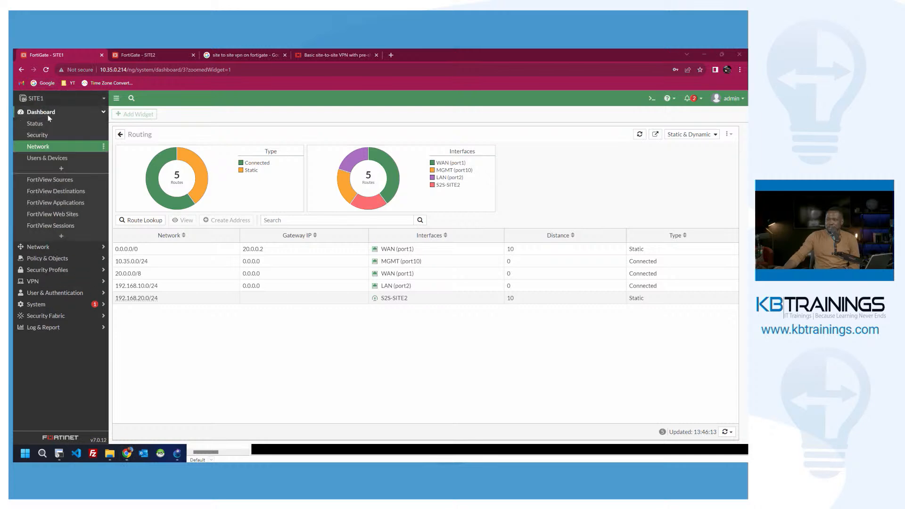
{"action": "key", "text": "alt+Tab"}
{"action": "key", "text": "alt+Tab"}
{"action": "key", "text": "alt+Tab"}
{"action": "key", "text": "alt+Tab"}
{"action": "key", "text": "alt+Tab"}
{"action": "key", "text": "alt+Tab"}
{"action": "key", "text": "alt+Tab"}
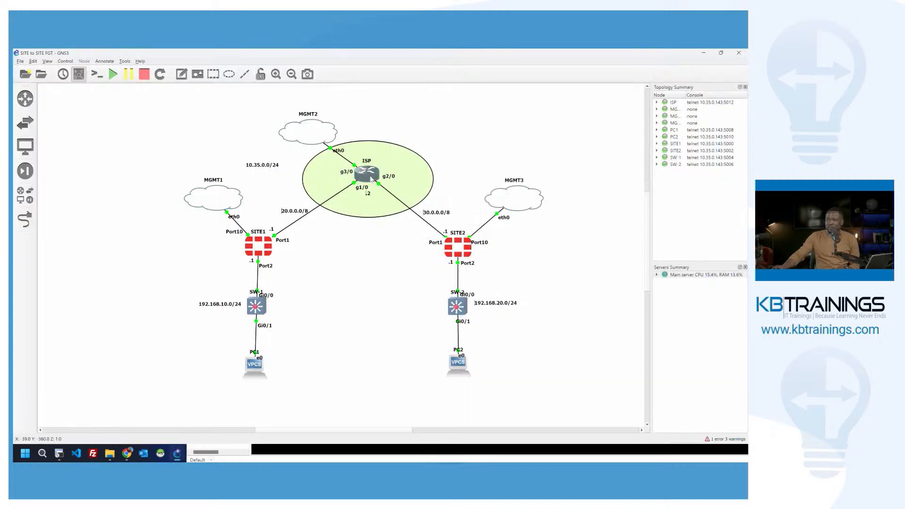
{"action": "mouse_move", "coordinate": [370, 178]}
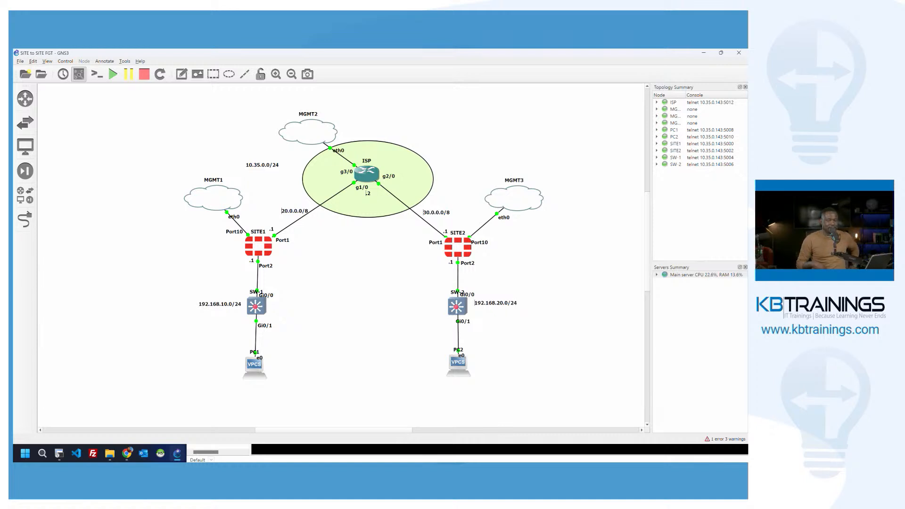
{"action": "key", "text": "alt+Tab"}
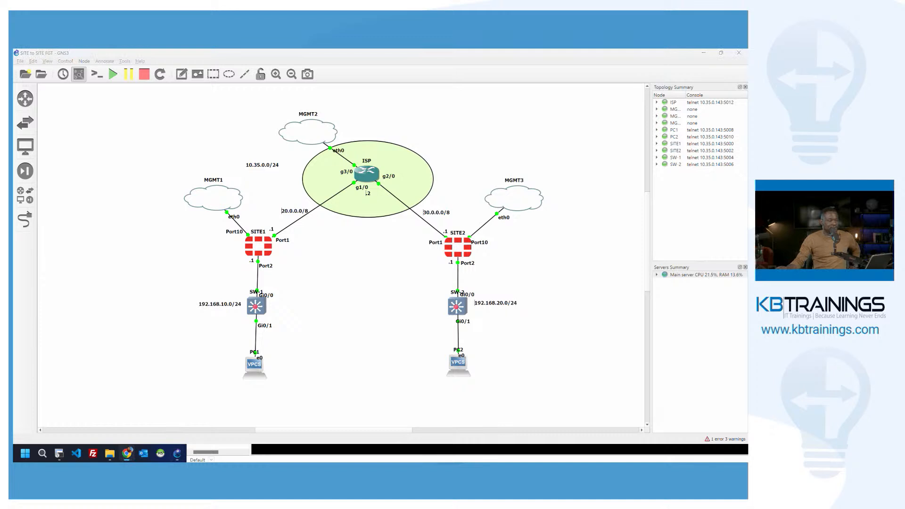